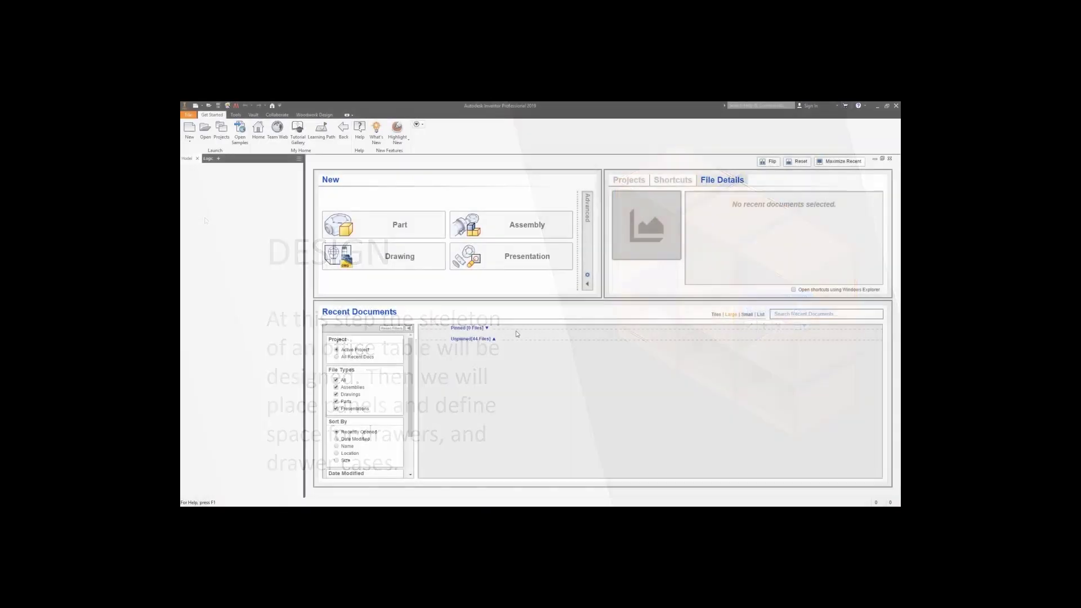
# Step: Create a new part and show the additional Primitives command group among the 3D modeling tools
pyautogui.click(418, 232)
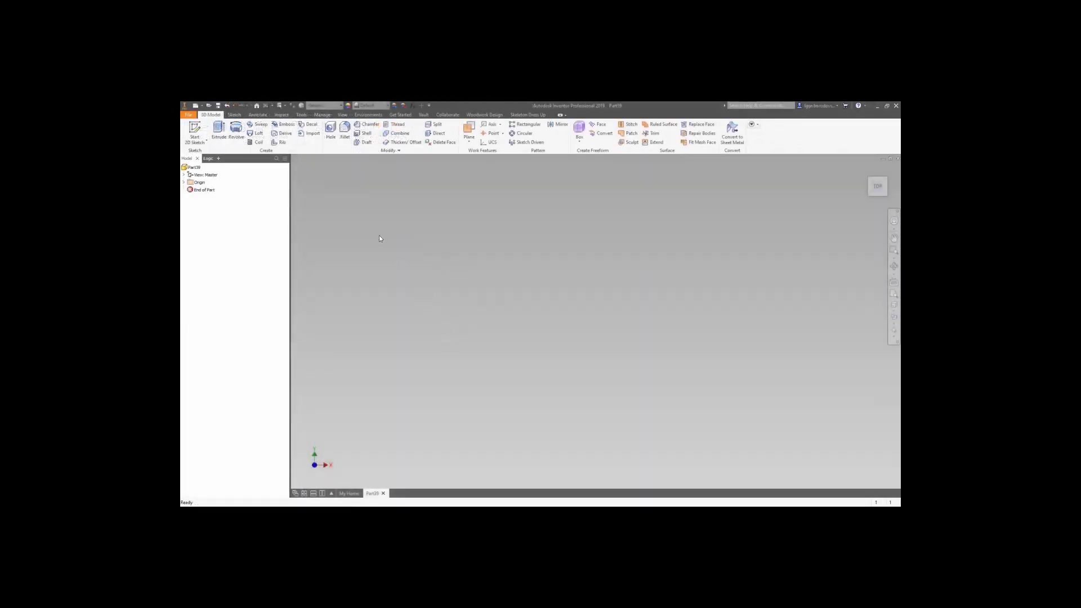
pyautogui.rightClick(330, 151)
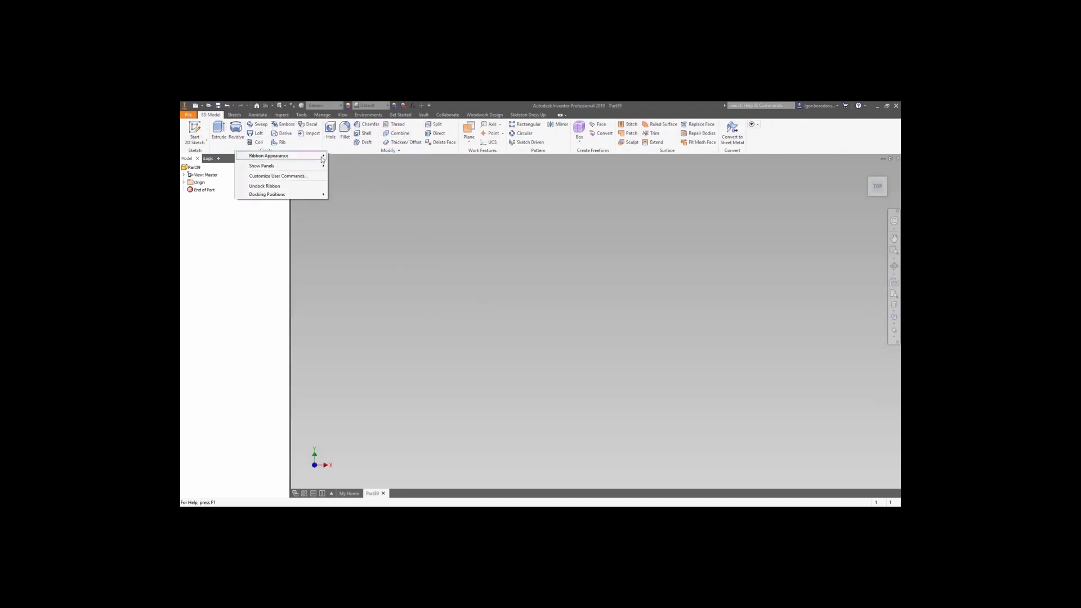
pyautogui.moveTo(309, 167)
pyautogui.click(343, 174)
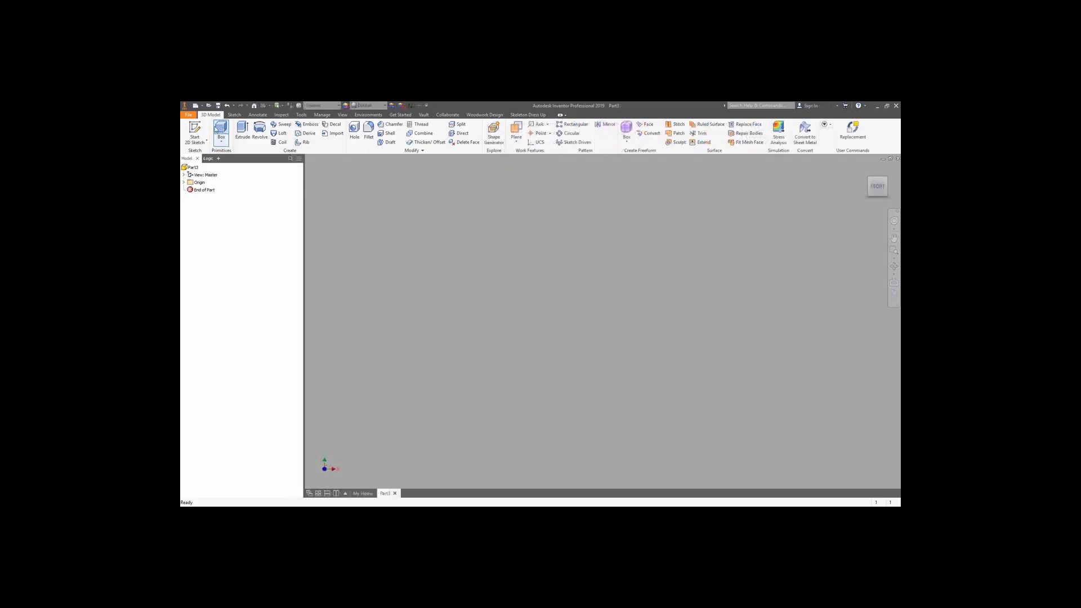
# Step: Sketch a center rectangle at the origin of the XY plane, sized with named parameters Total_width=2000 and Total_depth=700
pyautogui.click(195, 133)
pyautogui.click(546, 230)
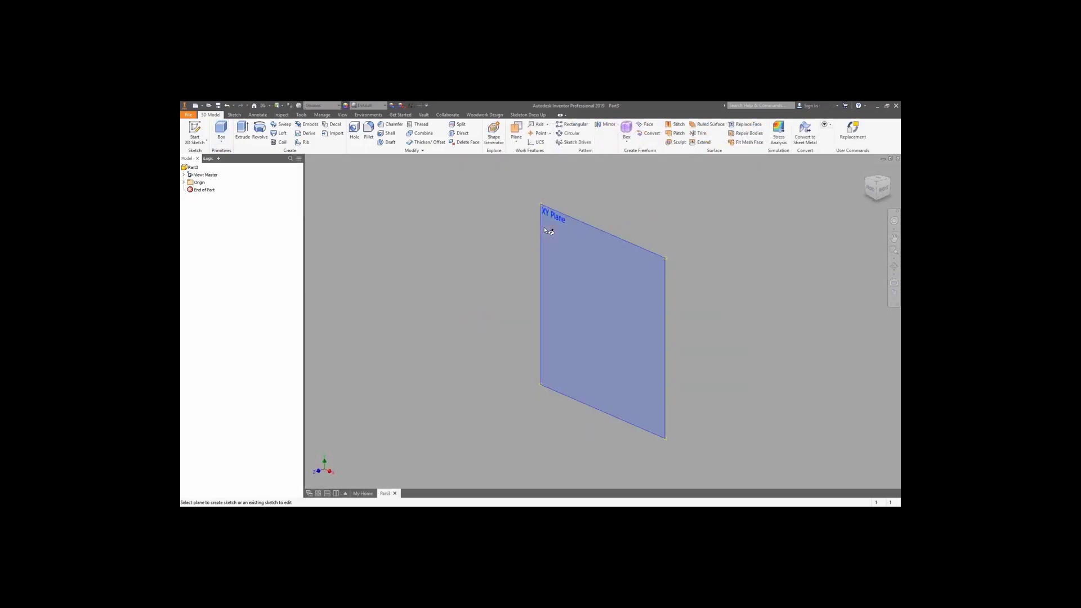
pyautogui.press('c')
pyautogui.click(603, 321)
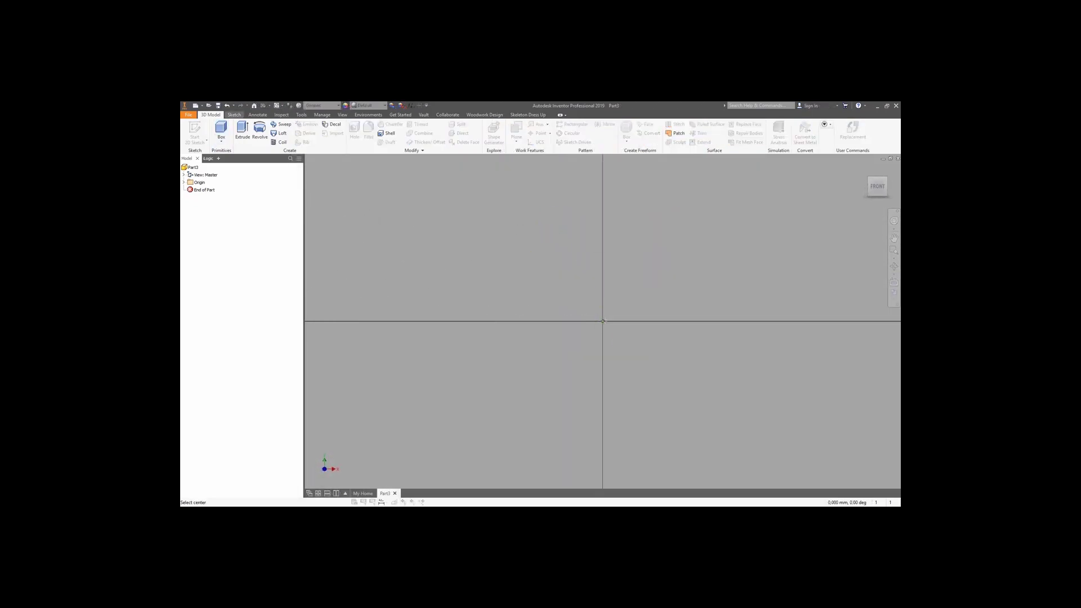
pyautogui.write('10')
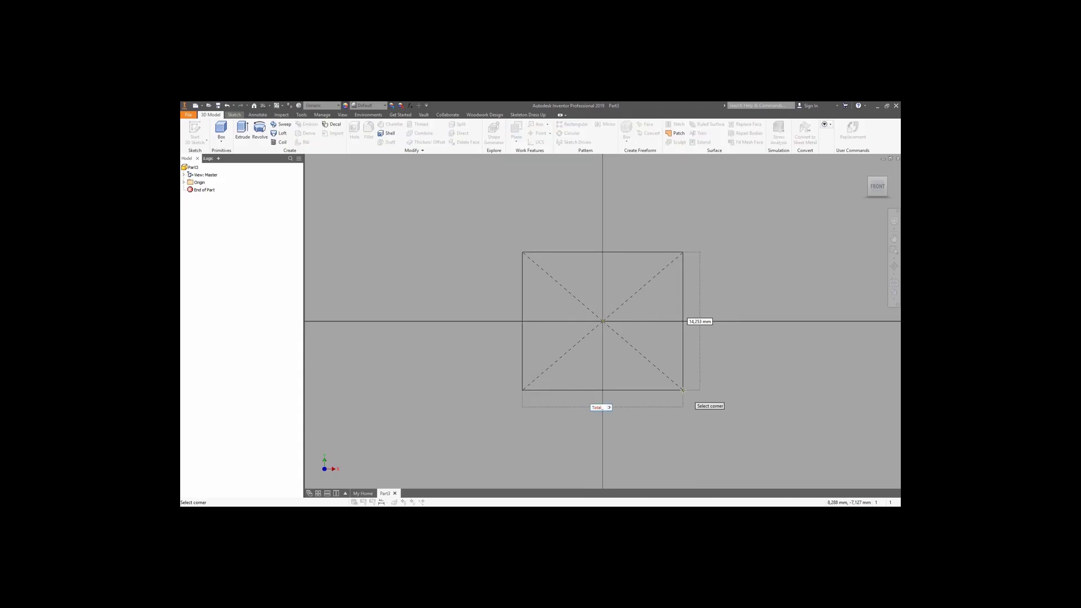
pyautogui.write('width=')
pyautogui.press('BackSpace')
pyautogui.write('2000')
pyautogui.press('Tab')
pyautogui.write('1')
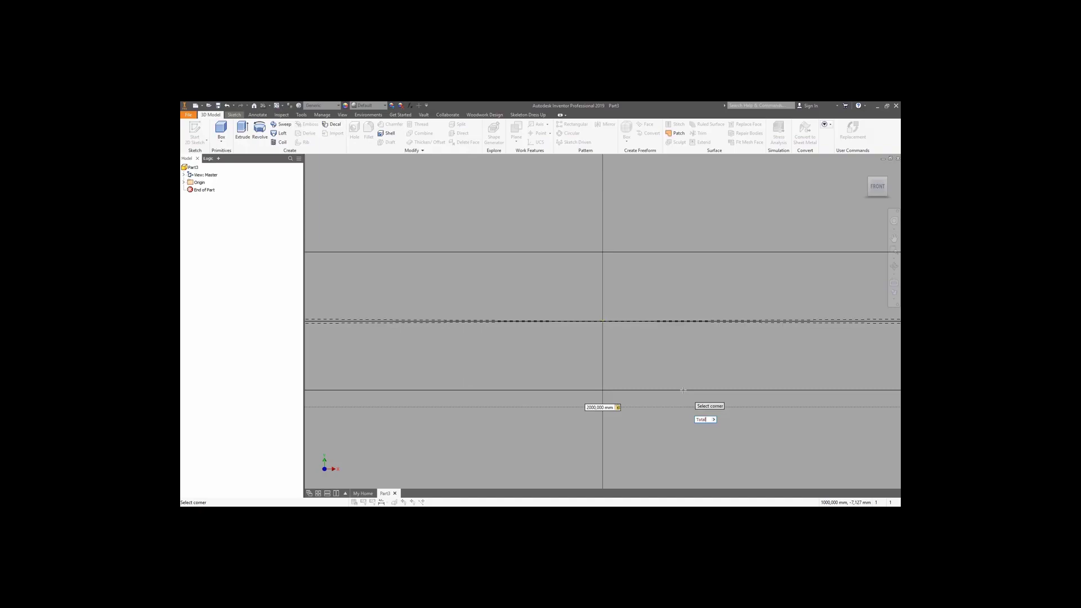
pyautogui.write('Total_depth')
pyautogui.write('/2')
pyautogui.press('Return')
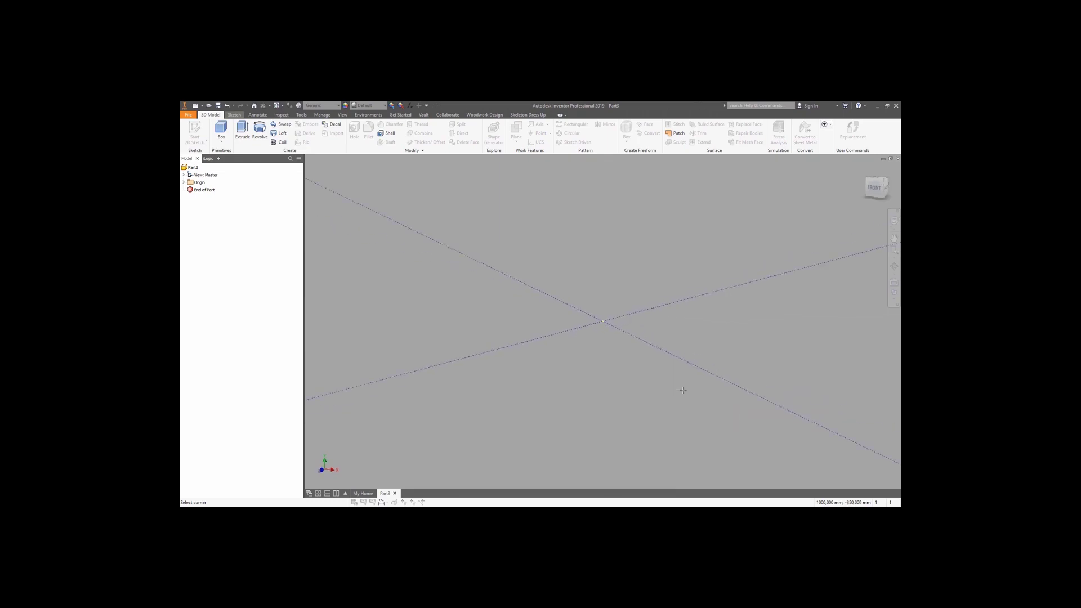
# Step: Extrude the rectangle symmetrically with the named distance Total_height=1500
pyautogui.write('tal_height')
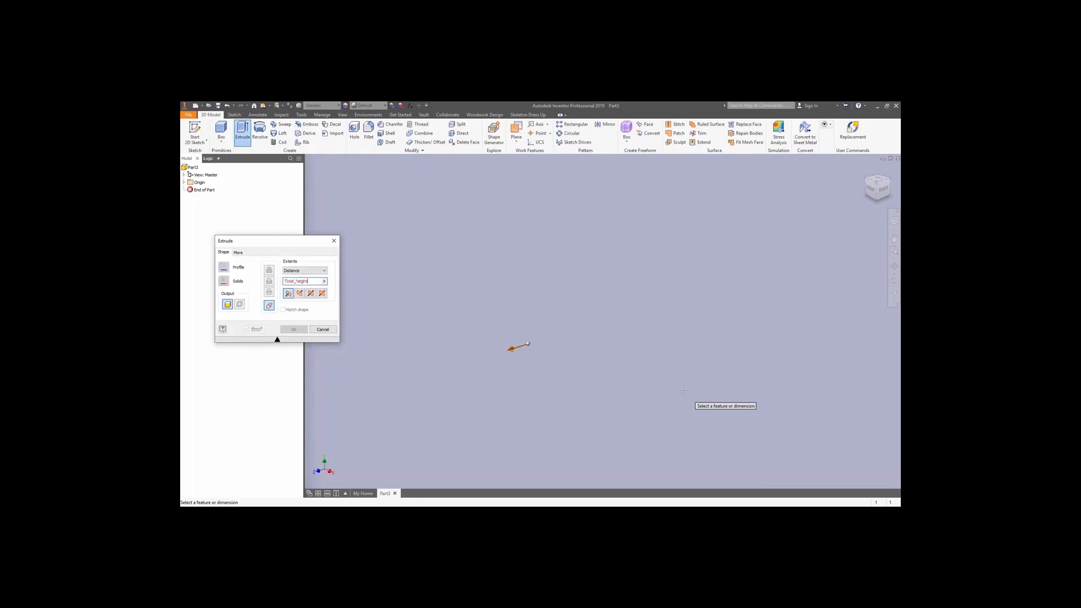
pyautogui.write('1500')
pyautogui.click(312, 293)
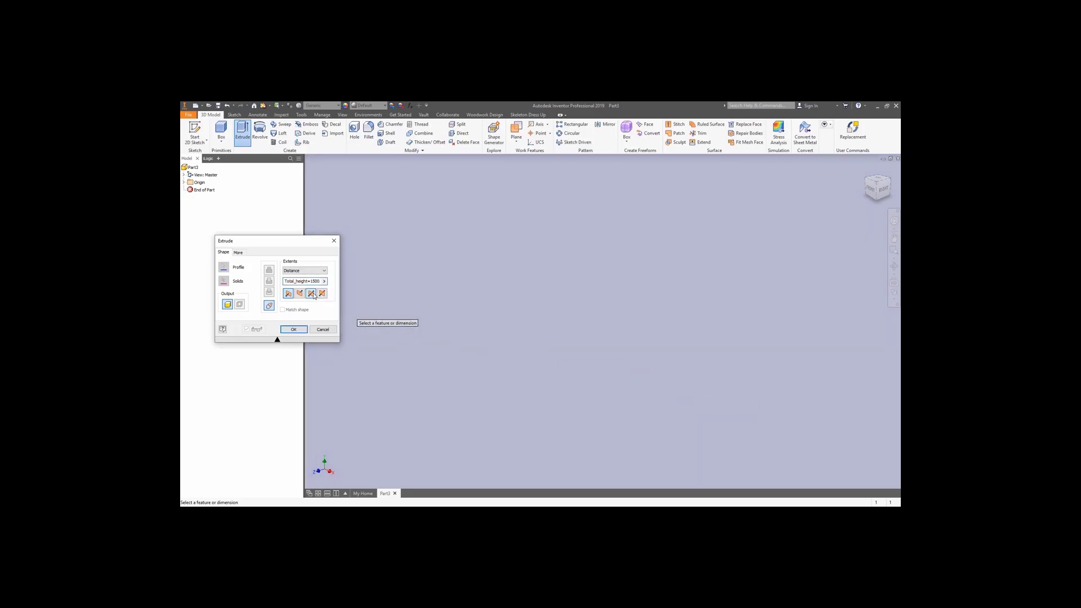
pyautogui.click(291, 330)
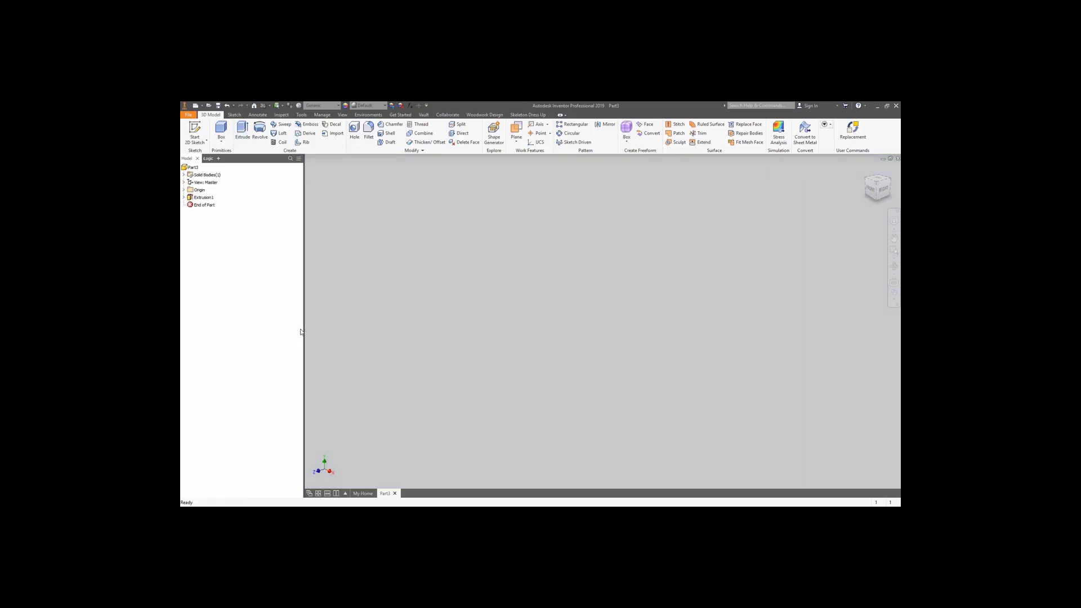
# Step: Orient the block so its Z axis points up and X runs horizontally, and define that view as Front
pyautogui.press('F6')
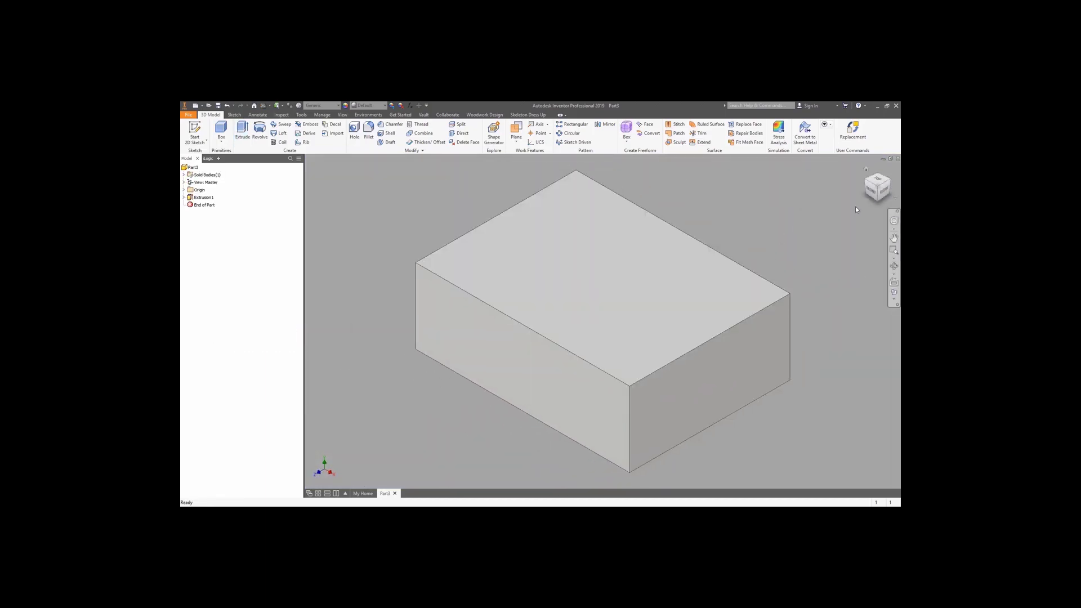
pyautogui.click(876, 201)
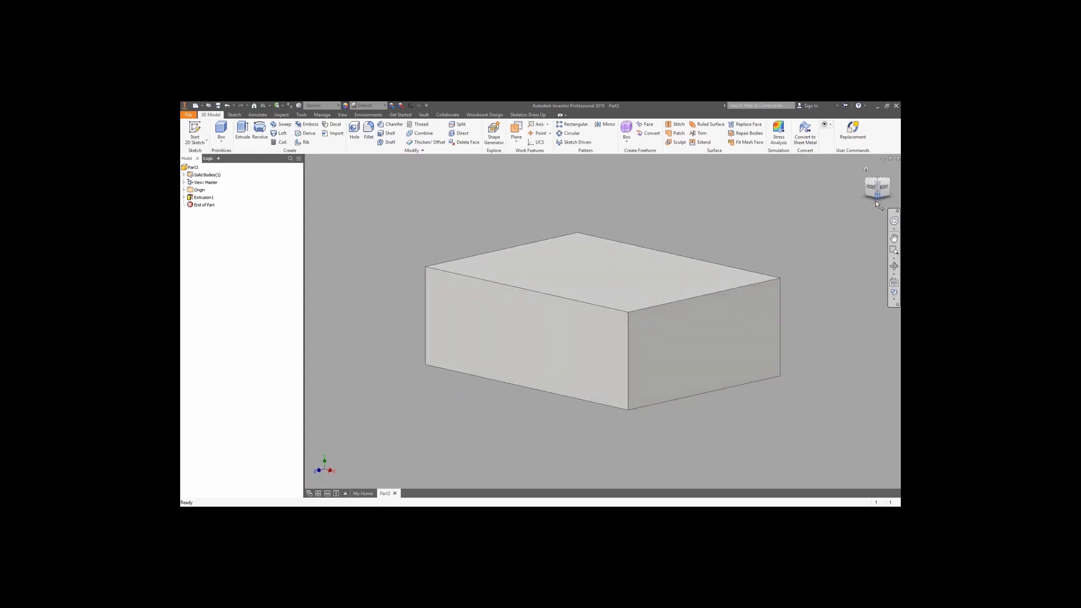
pyautogui.click(878, 195)
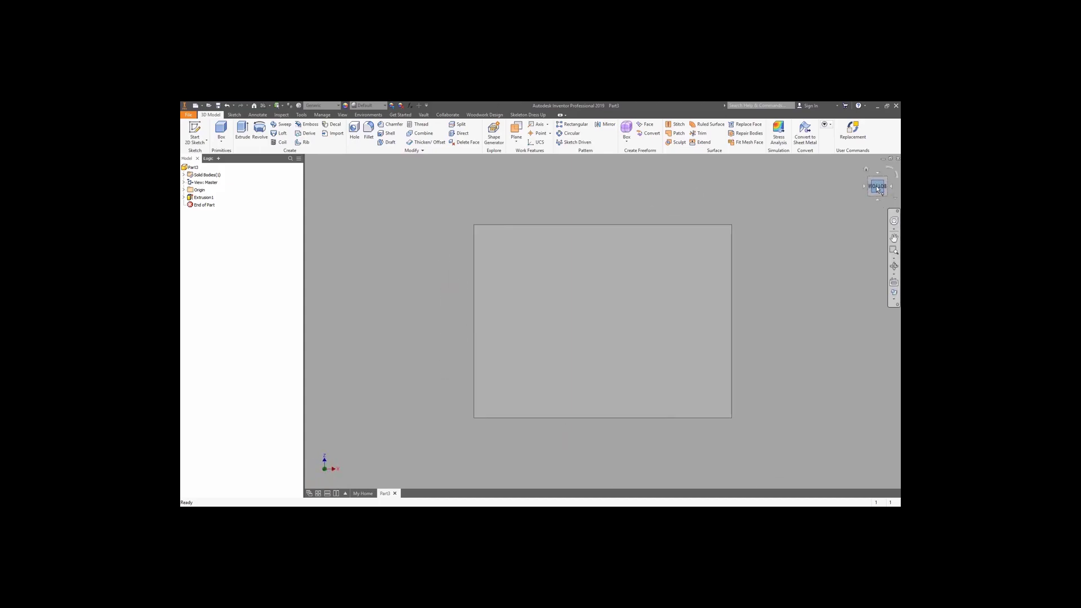
pyautogui.rightClick(879, 190)
pyautogui.moveTo(857, 248)
pyautogui.click(807, 254)
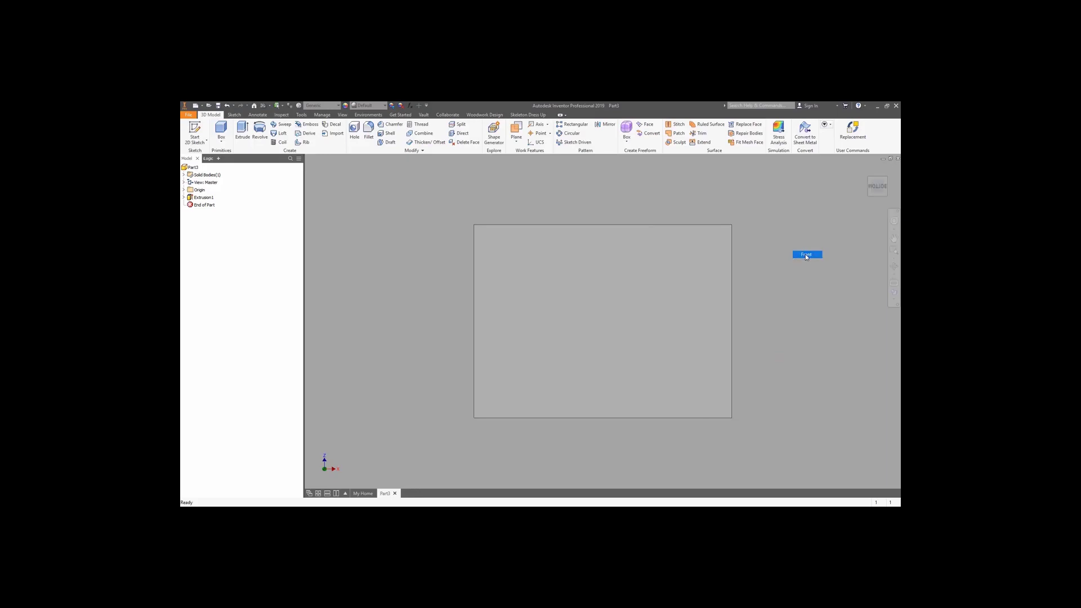
# Step: Define the isometric view showing the block's front, right and top faces as Home, using Fit to View
pyautogui.click(885, 180)
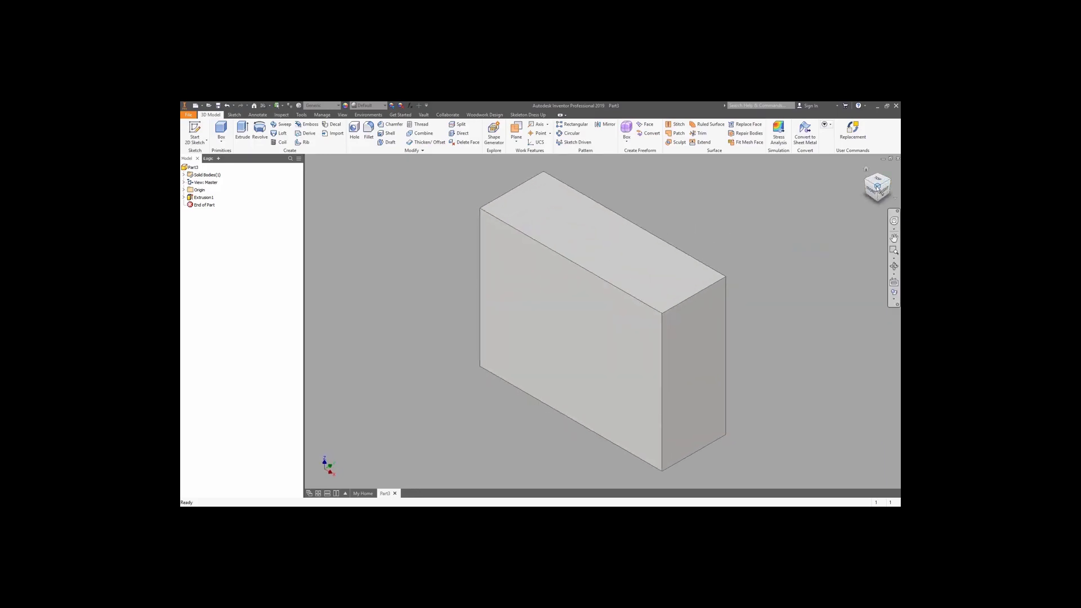
pyautogui.rightClick(877, 189)
pyautogui.moveTo(859, 239)
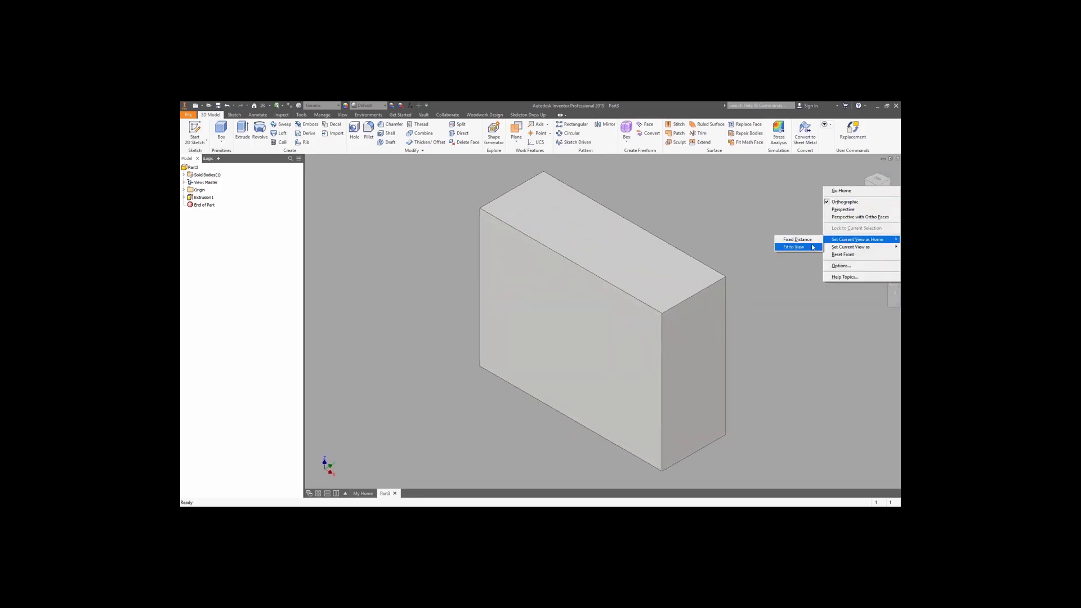
pyautogui.click(812, 247)
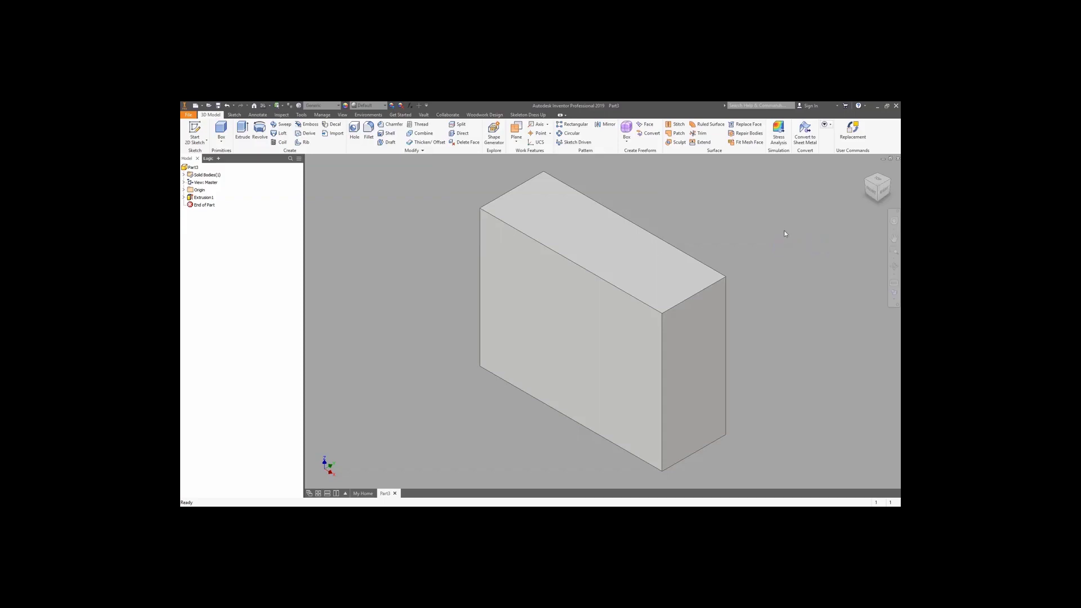
# Step: Create a work plane offset -700 mm from the block's left end face, inside the block
pyautogui.click(868, 182)
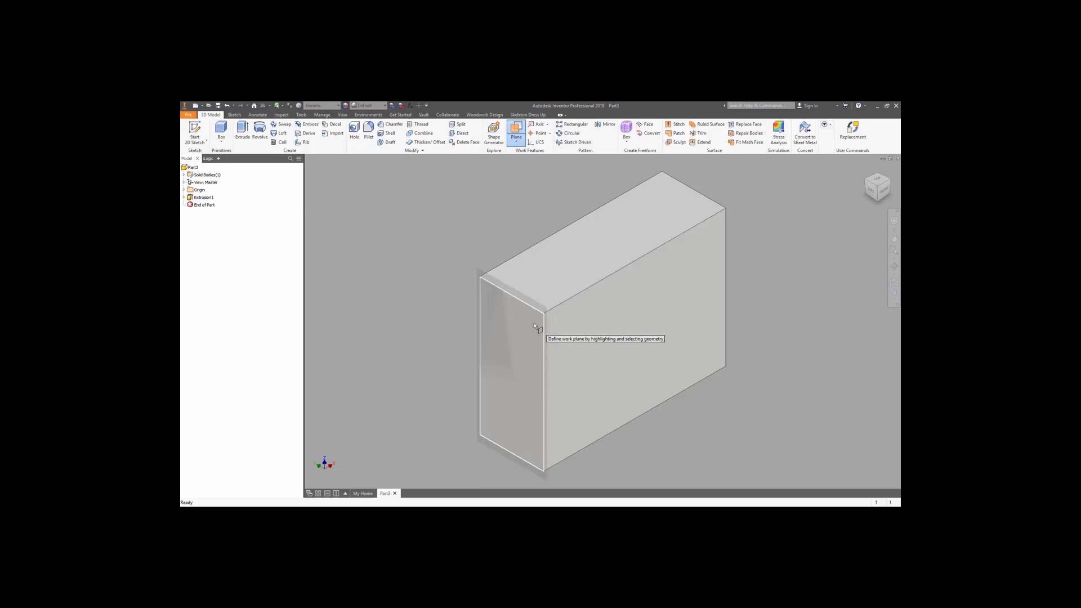
pyautogui.moveTo(557, 317); pyautogui.dragTo(577, 307)
pyautogui.press('BackSpace')
pyautogui.write('-700')
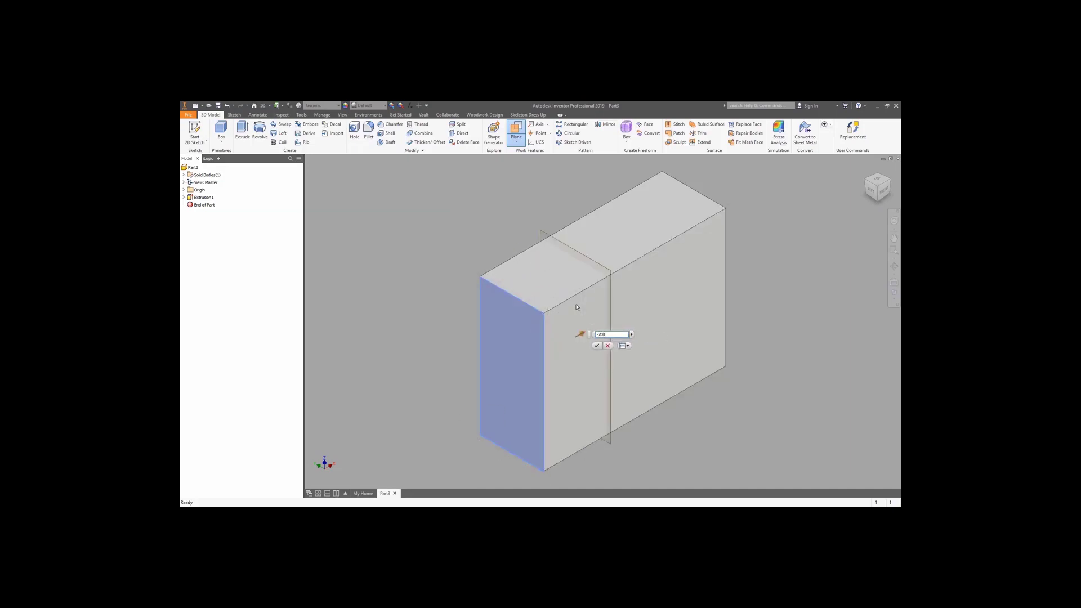
pyautogui.press('Return')
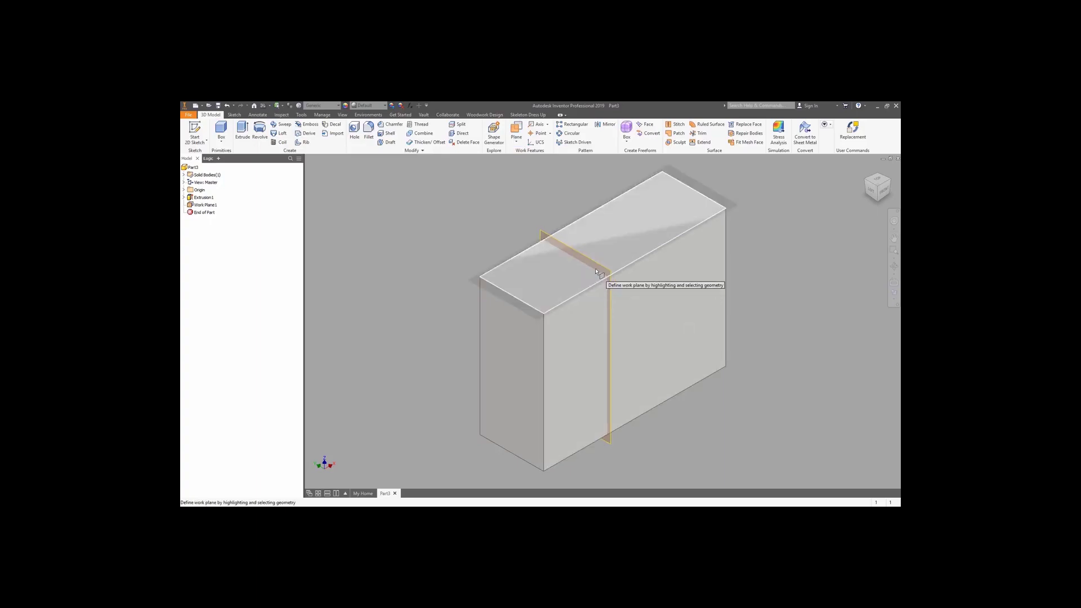
# Step: Create a second vertical work plane midway between the first work plane and the block's right end face
pyautogui.press(']')
pyautogui.press('Escape')
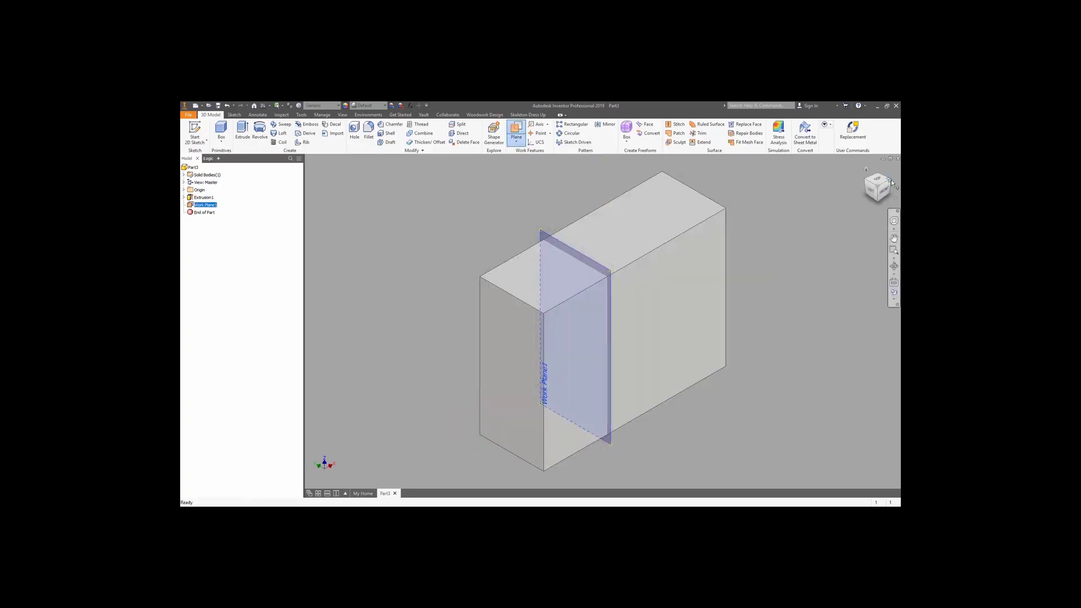
pyautogui.click(890, 179)
pyautogui.click(702, 305)
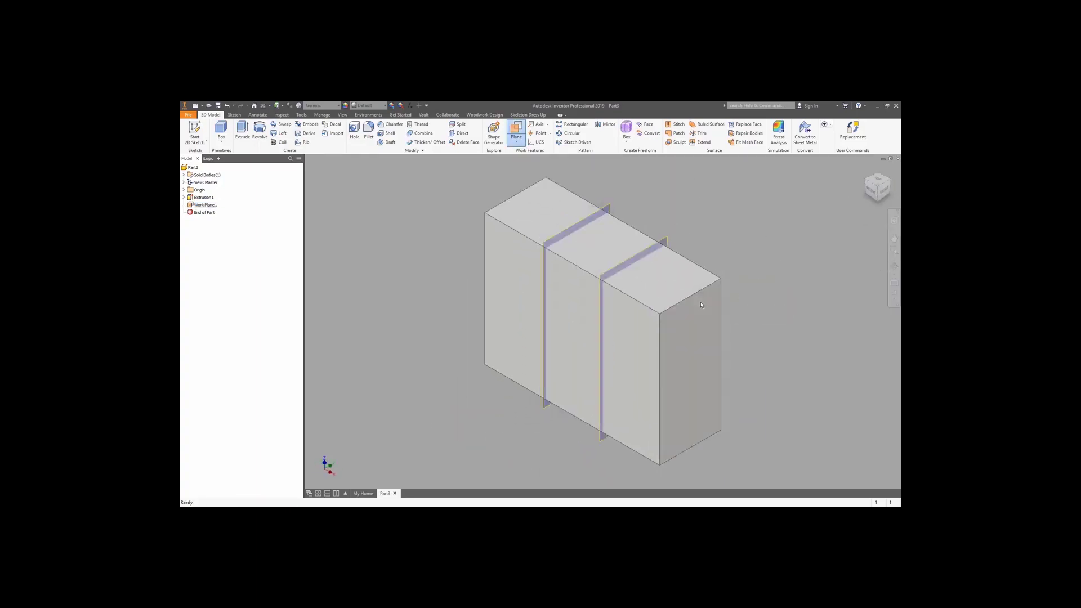
# Step: Create a horizontal work plane offset -500 mm from the block's bottom face
pyautogui.click(876, 201)
pyautogui.click(876, 200)
pyautogui.press(']')
pyautogui.click(678, 328)
pyautogui.moveTo(678, 328); pyautogui.dragTo(679, 326)
pyautogui.press('BackSpace')
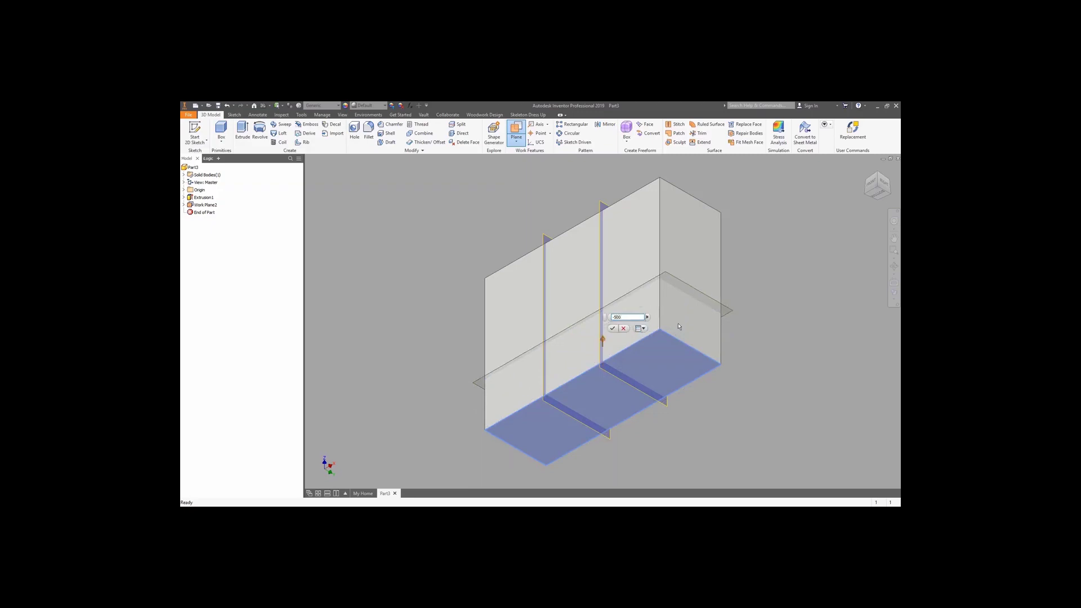
pyautogui.press('Return')
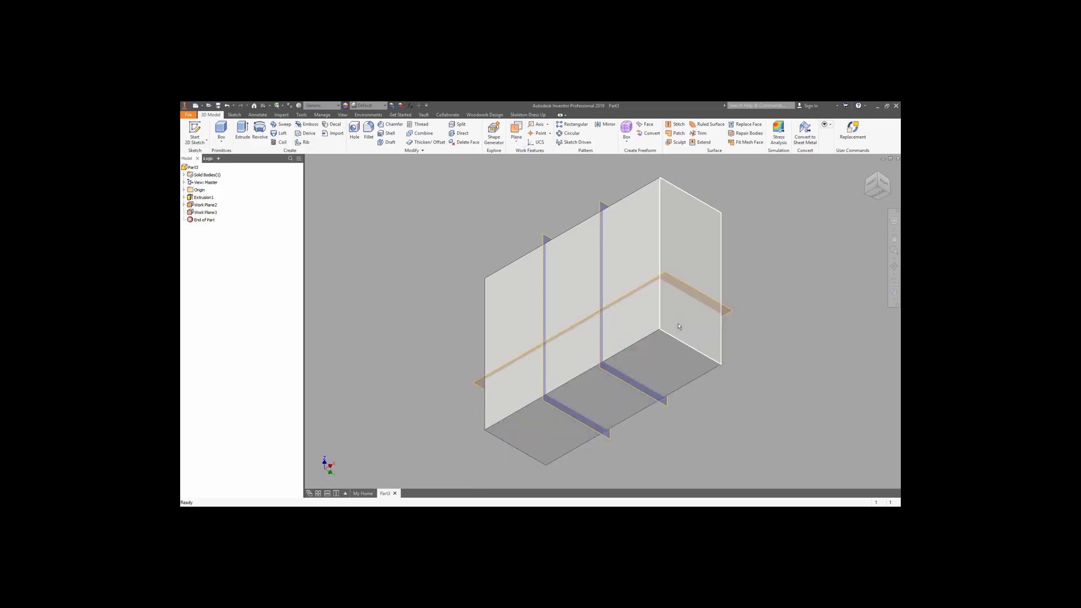
# Step: Add a numeric user parameter named Panel_thickness with a value of 18 mm
pyautogui.click(866, 170)
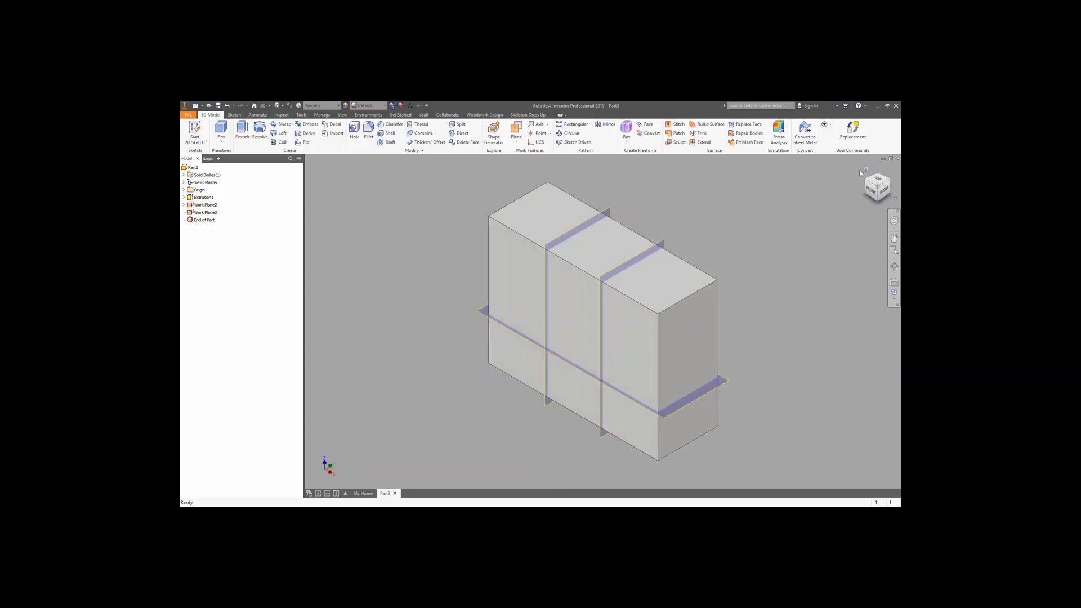
pyautogui.click(410, 105)
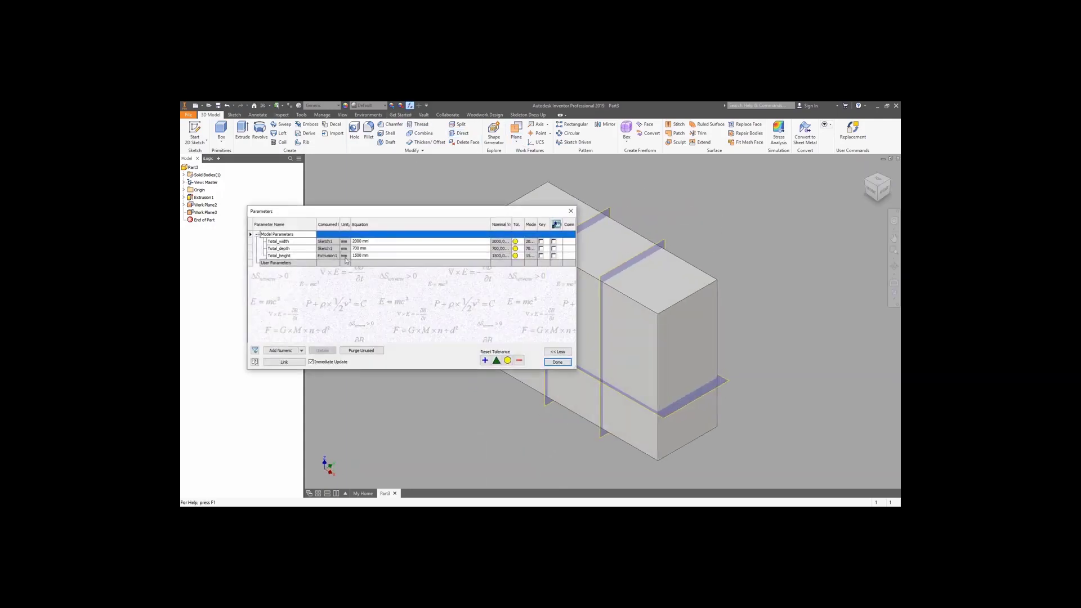
pyautogui.click(295, 349)
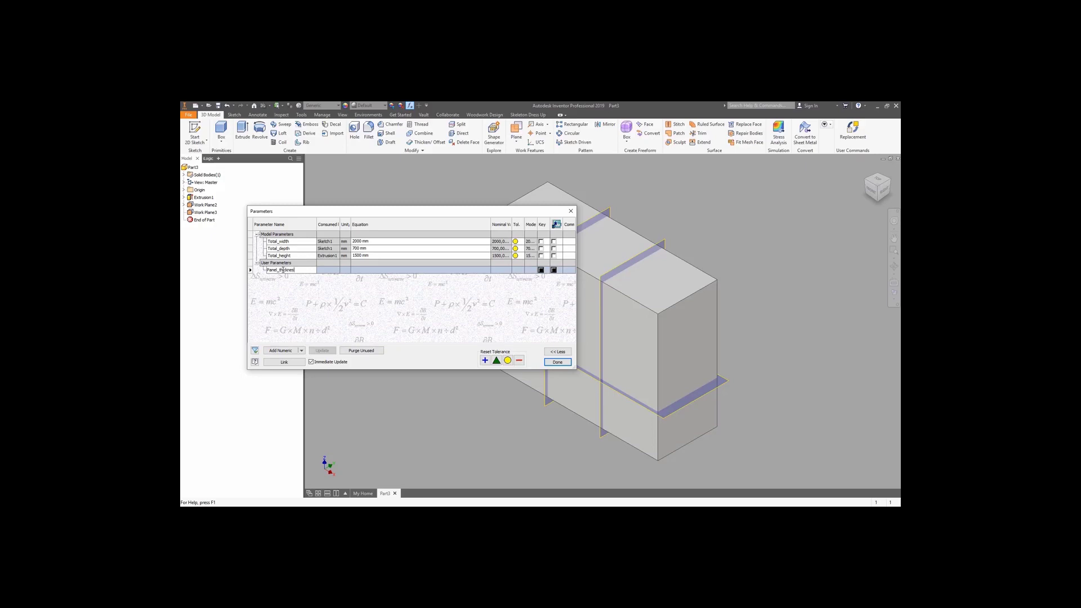
pyautogui.click(372, 271)
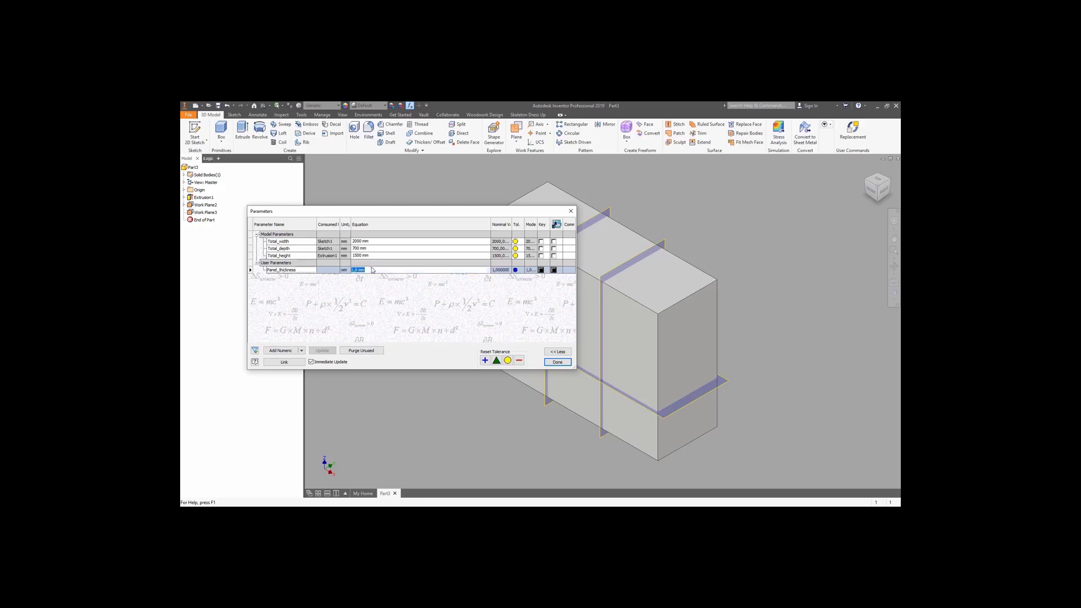
pyautogui.write('18')
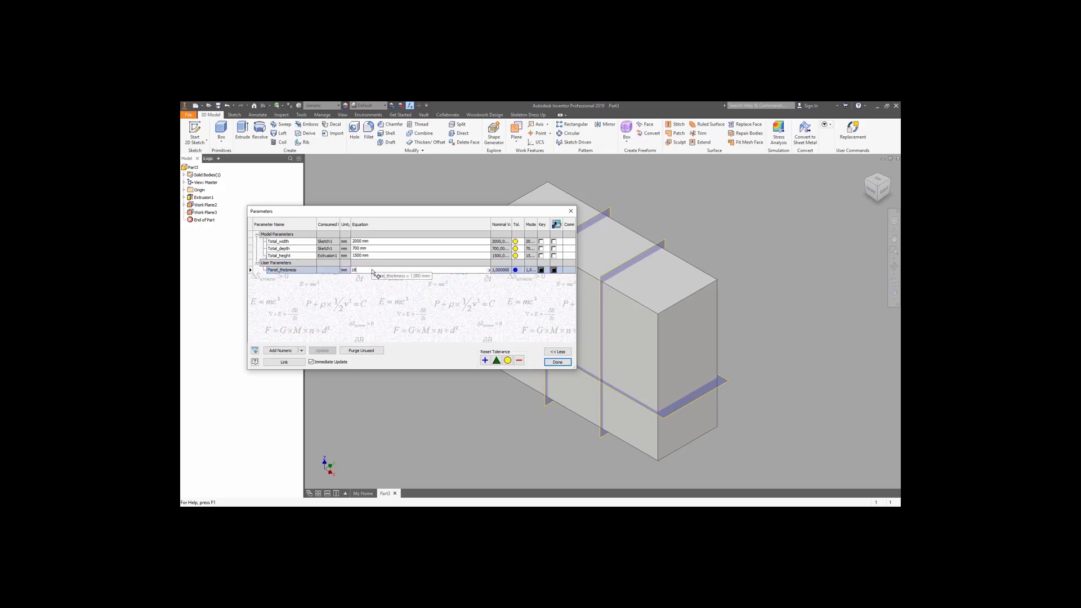
# Step: Add a numeric user parameter named Back_panel_thickness with a value of 4 mm and finish editing the parameters
pyautogui.click(291, 349)
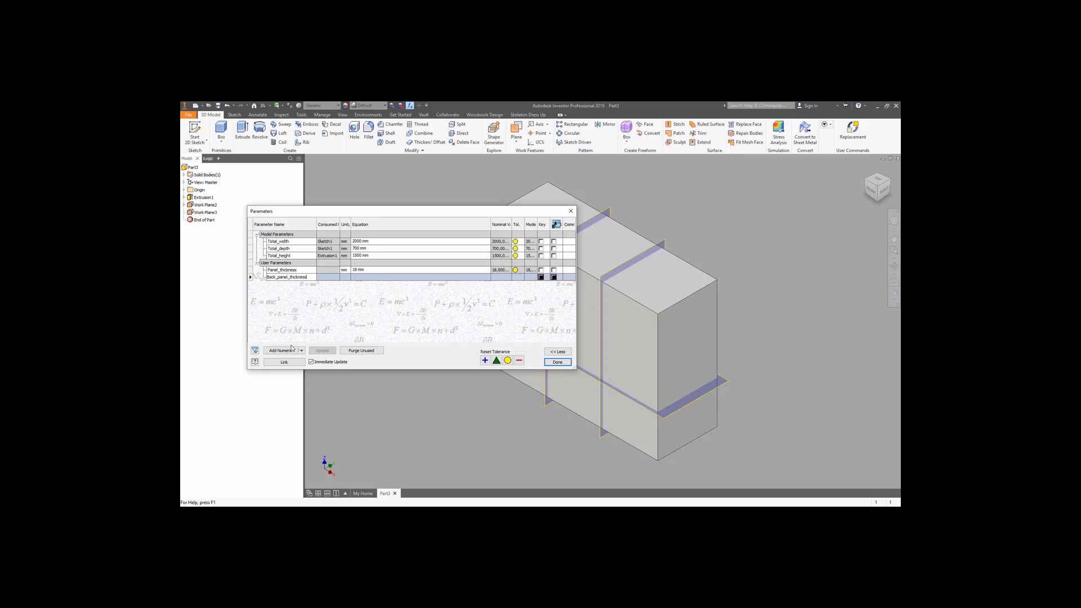
pyautogui.click(370, 277)
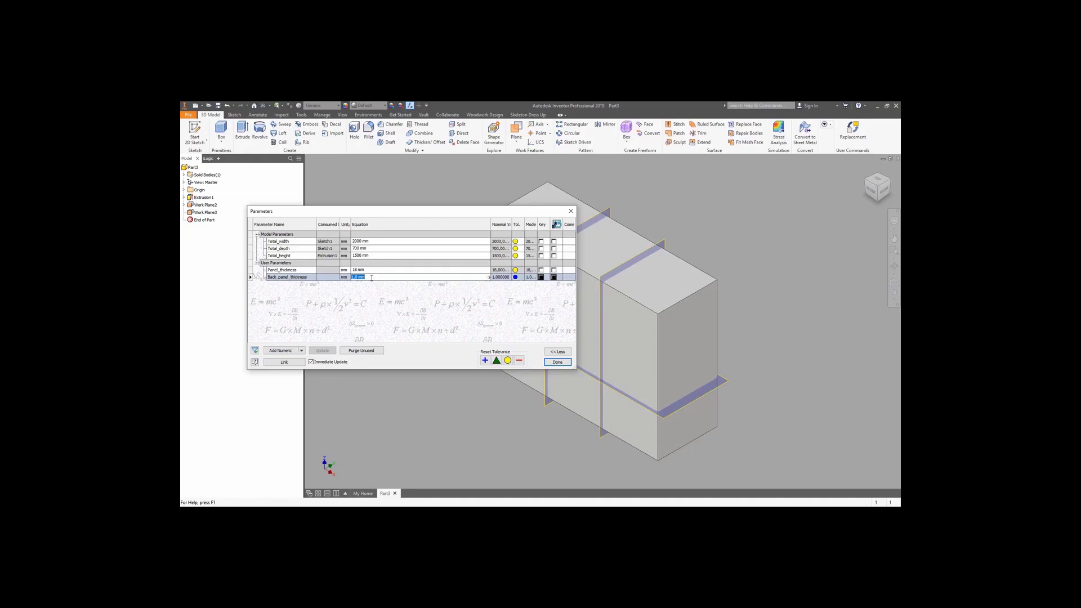
pyautogui.write('4')
pyautogui.press('Return')
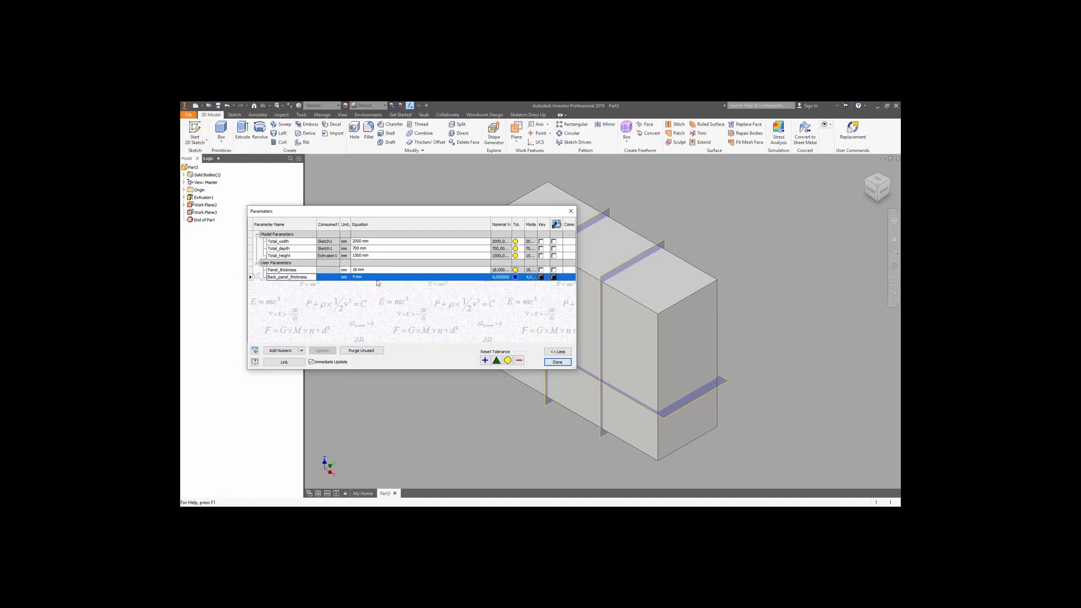
pyautogui.click(557, 362)
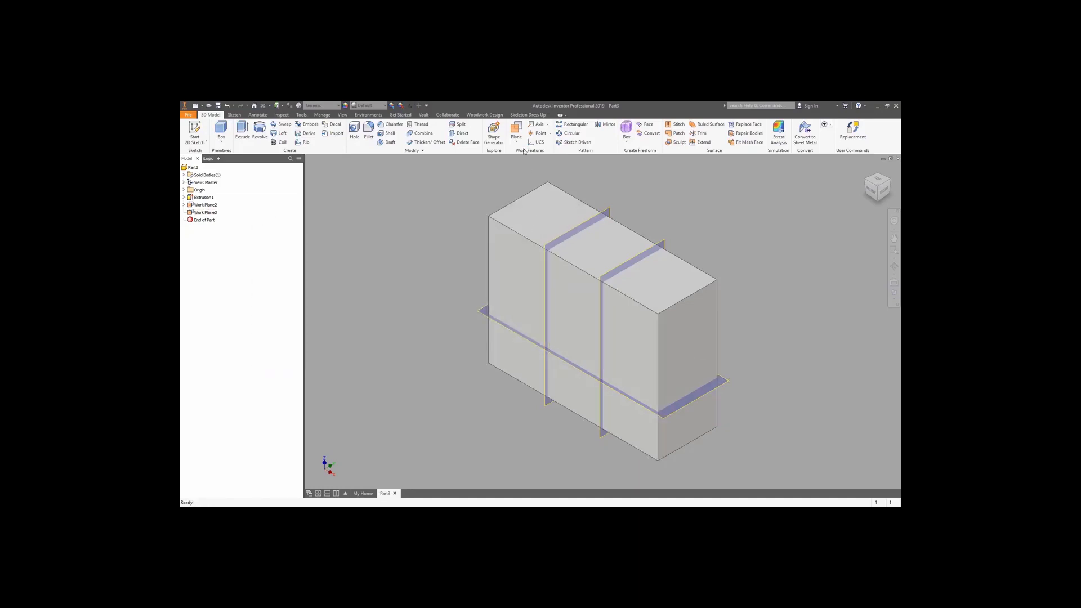
# Step: Dress up every face of the block except the back face with panels, using Panel_thickness as the thickness
pyautogui.click(528, 114)
pyautogui.click(191, 132)
pyautogui.click(544, 266)
pyautogui.click(631, 337)
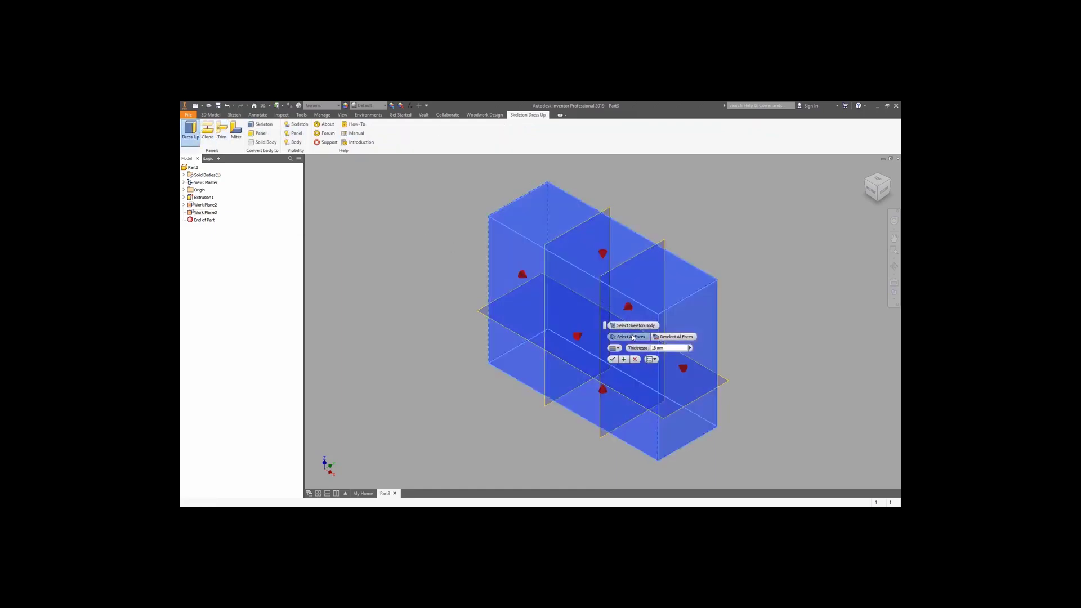
pyautogui.click(890, 179)
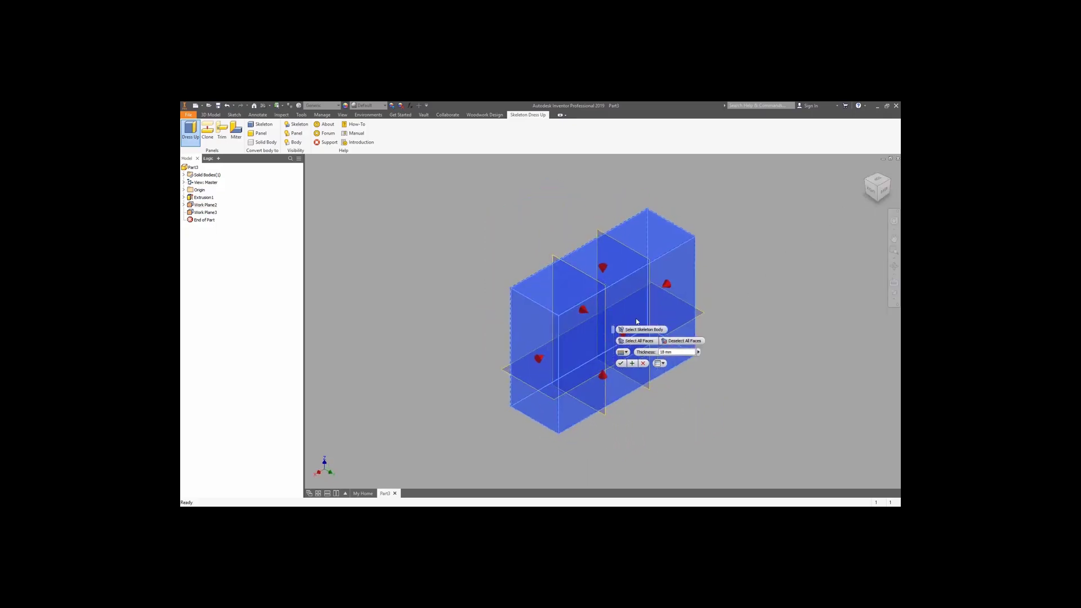
pyautogui.moveTo(613, 330); pyautogui.dragTo(715, 291)
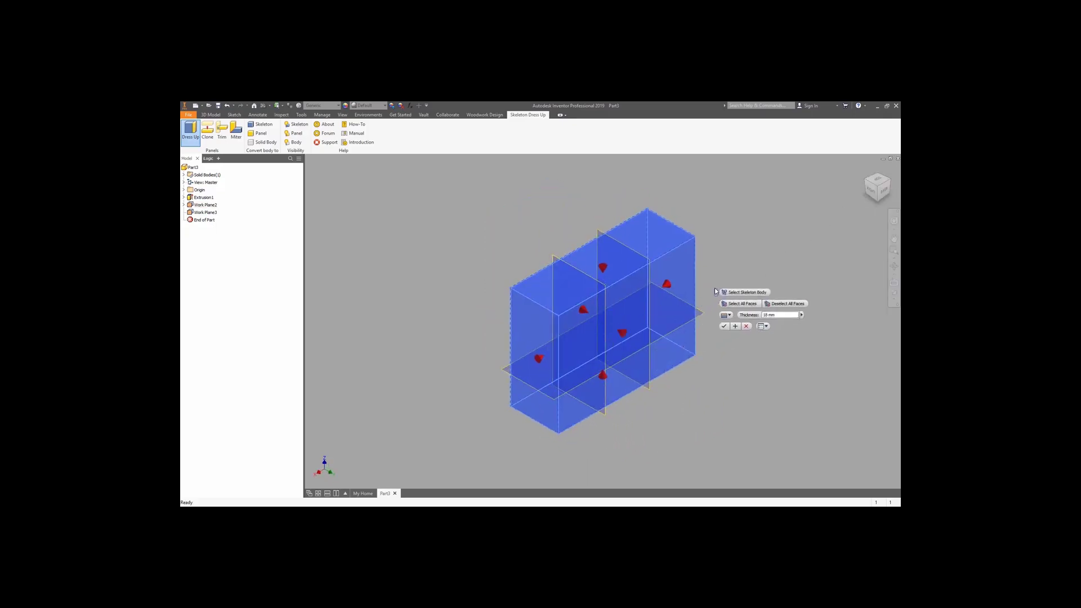
pyautogui.click(622, 332)
pyautogui.click(803, 316)
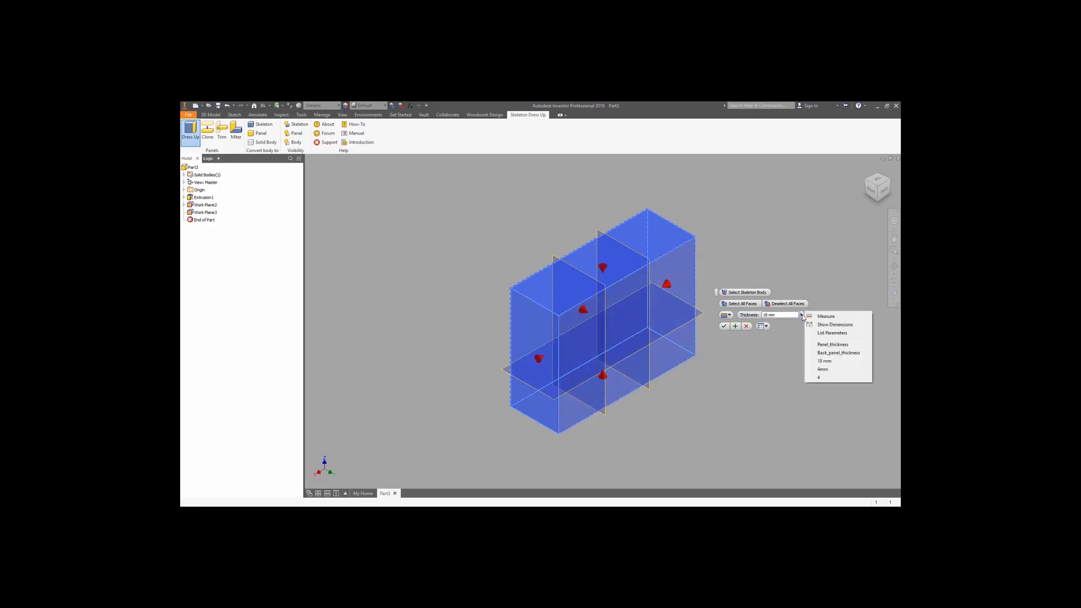
pyautogui.click(828, 332)
pyautogui.click(757, 339)
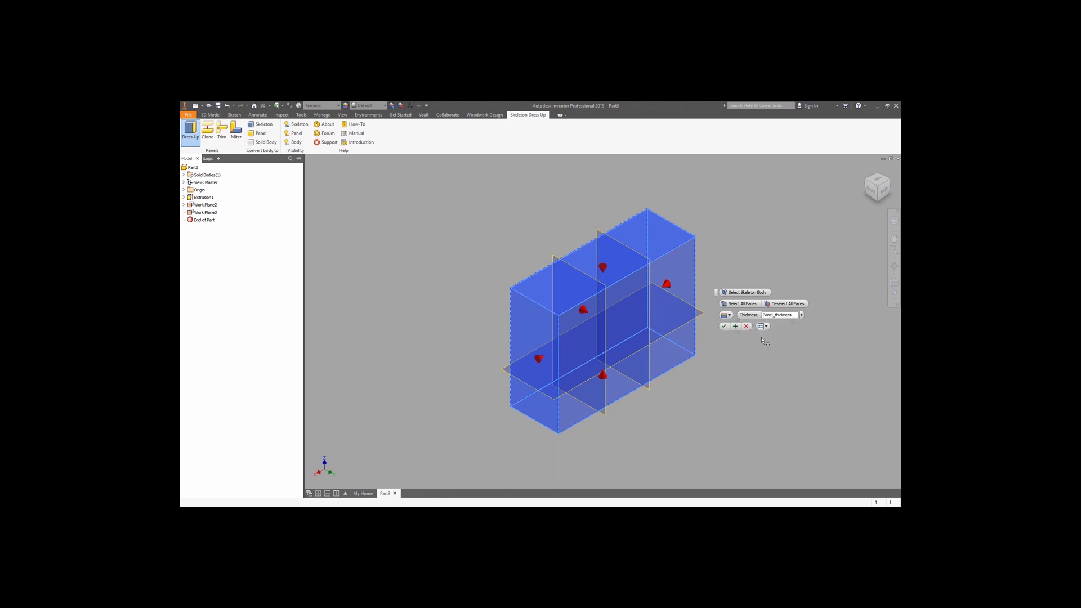
pyautogui.click(735, 326)
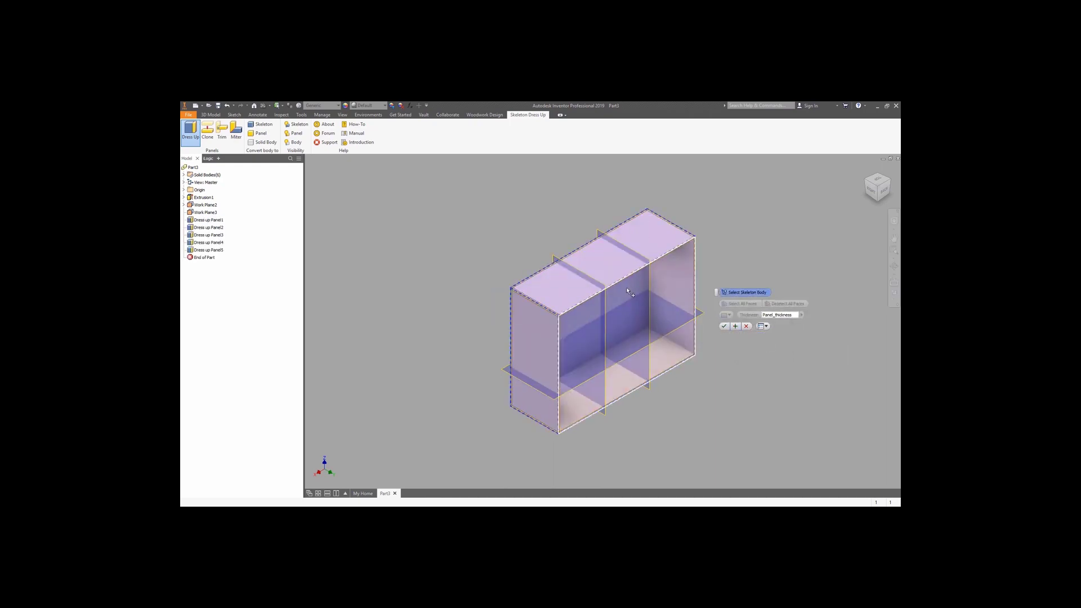
# Step: Dress up the block's back face with a panel that uses Back_panel_thickness as its thickness
pyautogui.click(665, 301)
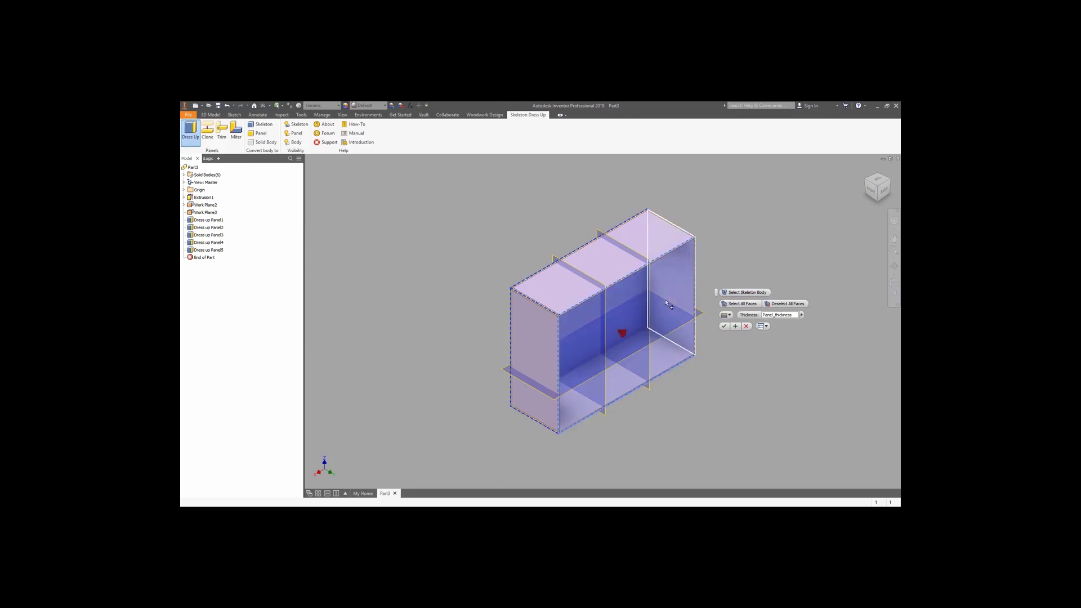
pyautogui.click(802, 315)
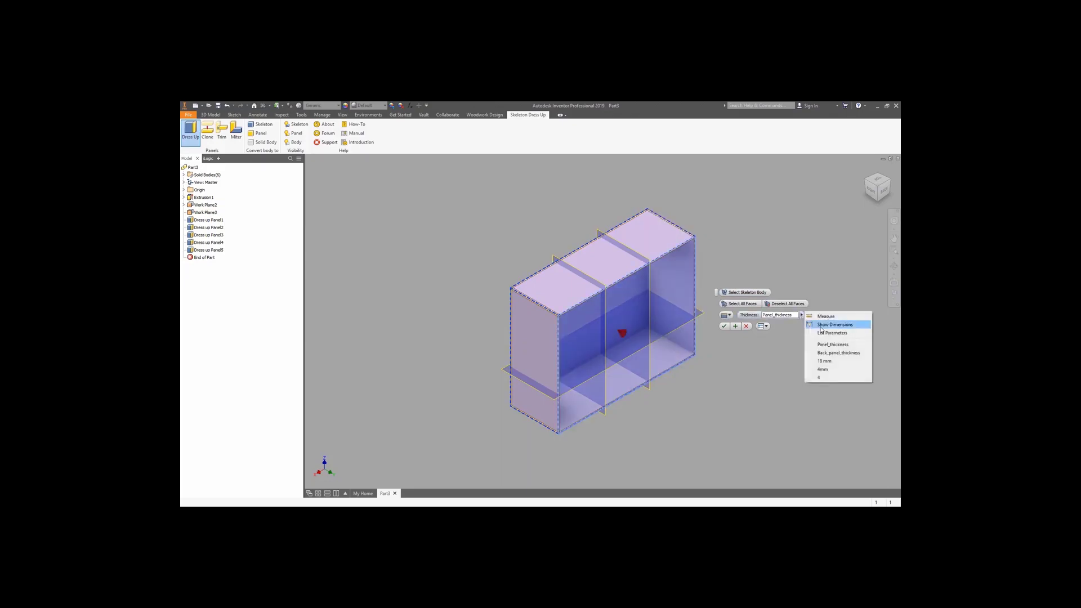
pyautogui.click(822, 332)
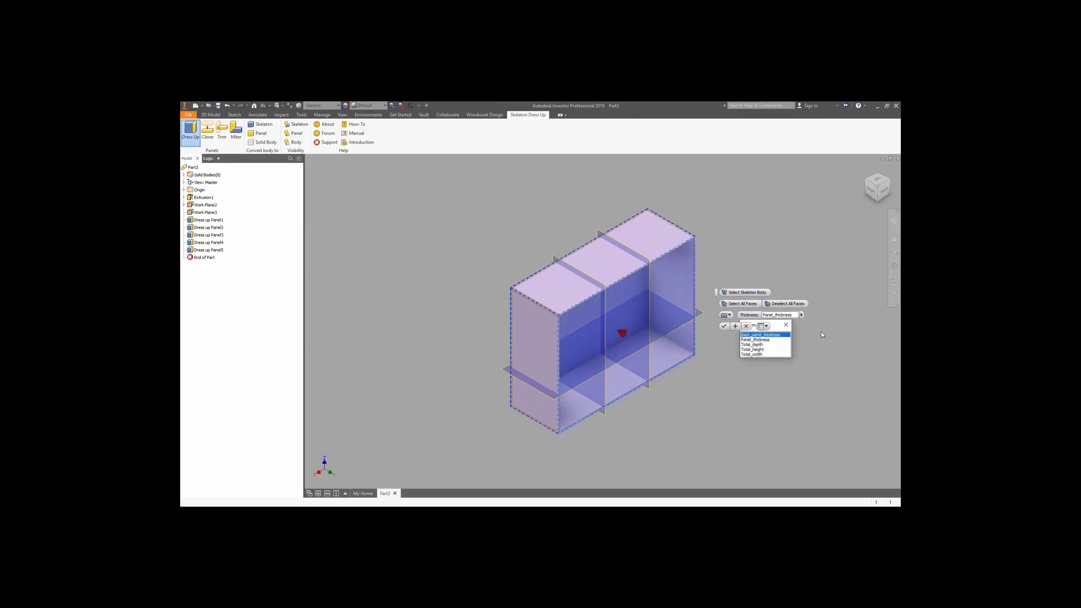
pyautogui.click(766, 334)
pyautogui.click(735, 326)
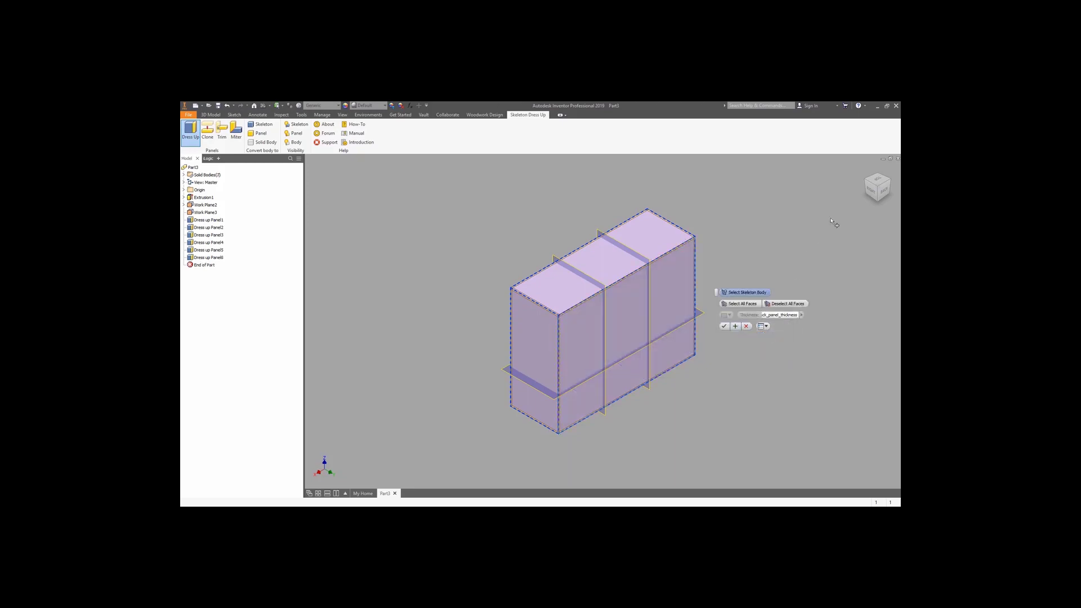
# Step: Dress up the first vertical work plane with a partition panel that uses Panel_thickness as its thickness
pyautogui.click(864, 180)
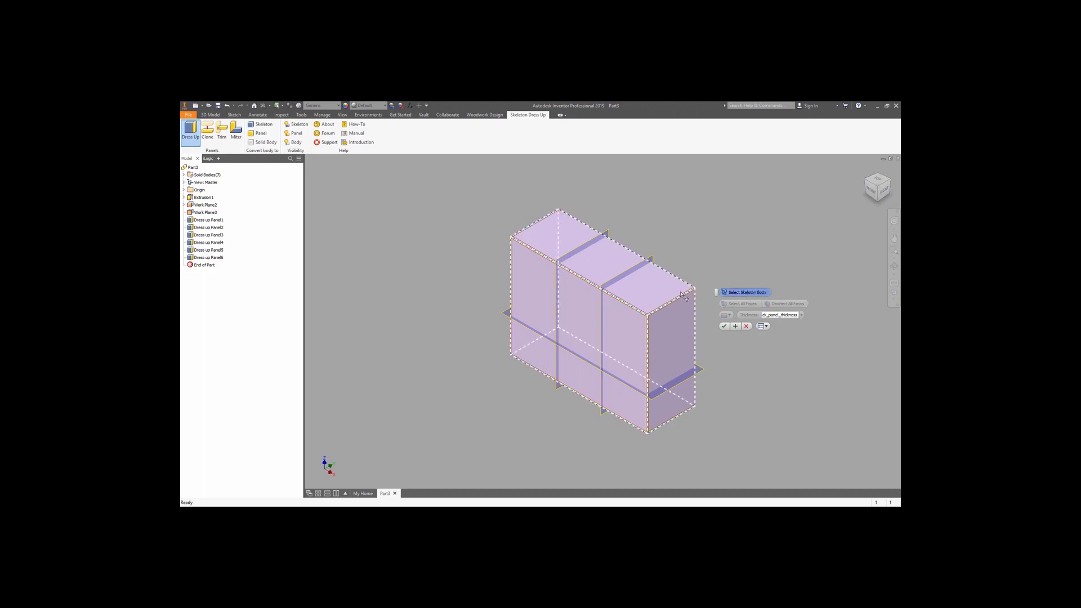
pyautogui.click(645, 283)
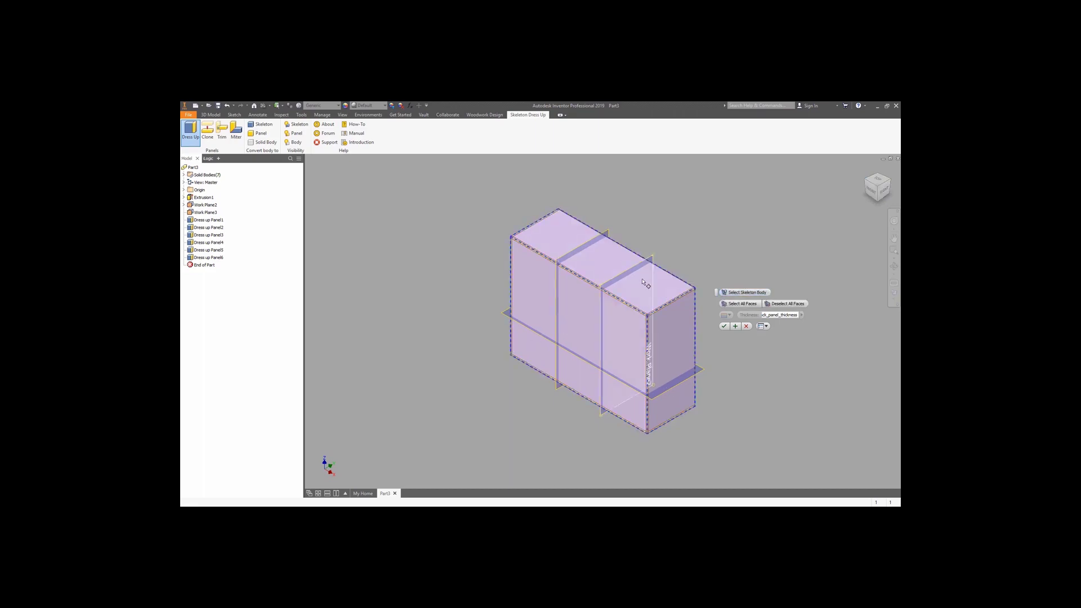
pyautogui.click(609, 232)
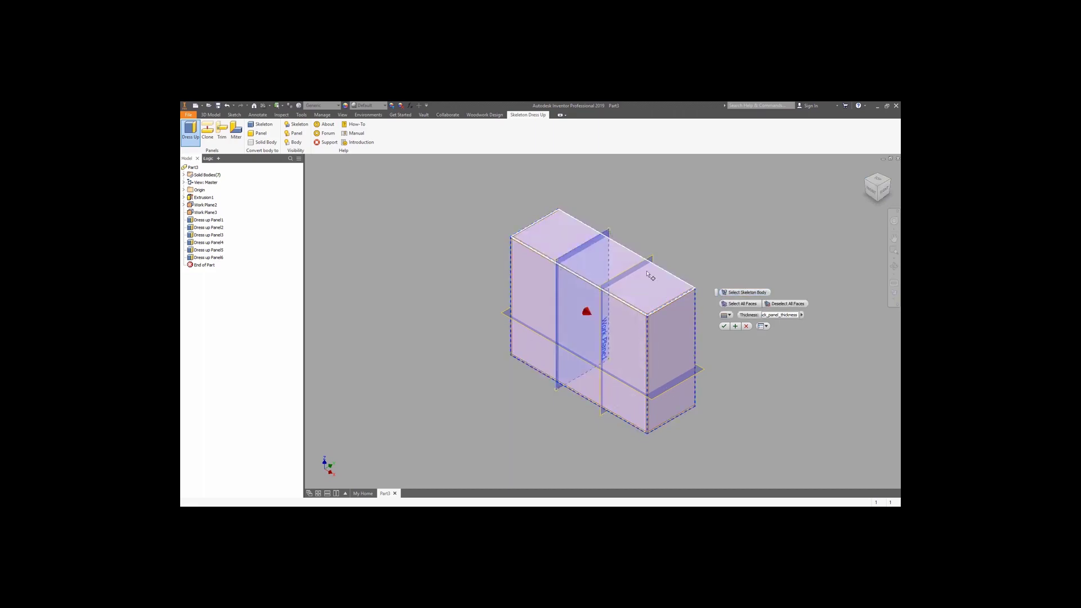
pyautogui.click(801, 316)
pyautogui.click(832, 333)
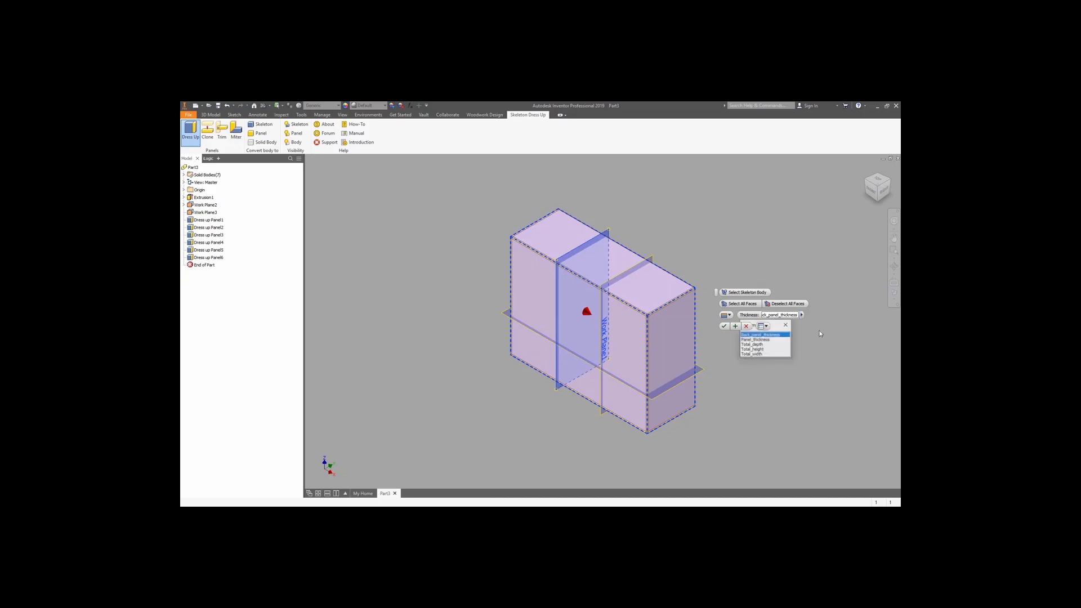
pyautogui.click(770, 340)
pyautogui.click(735, 326)
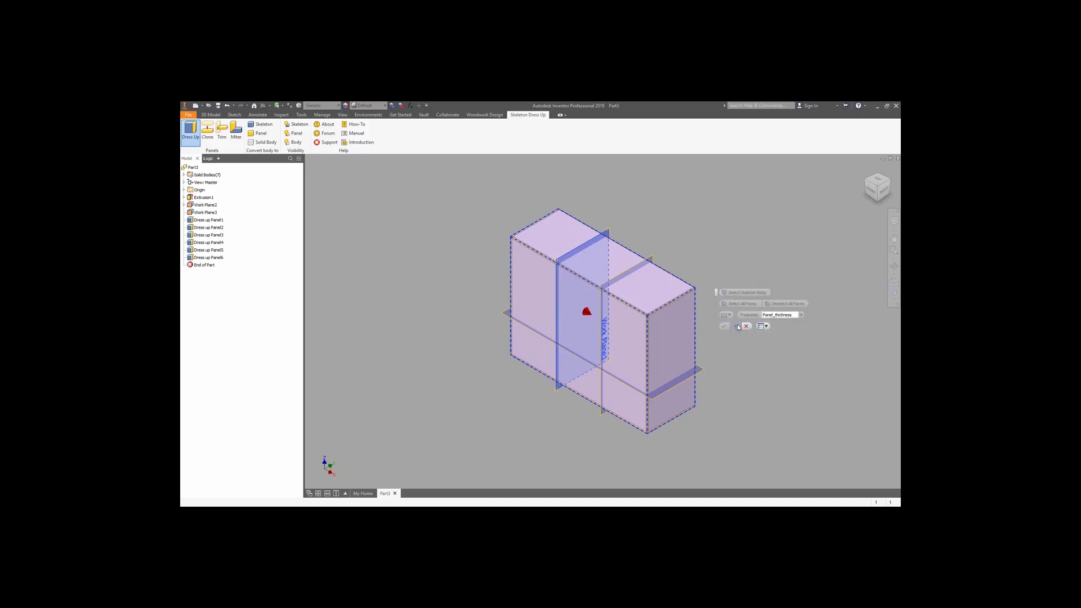
# Step: Dress up the second vertical work plane with a Panel_thickness panel, setting its direction to extend to both sides of the plane
pyautogui.click(746, 293)
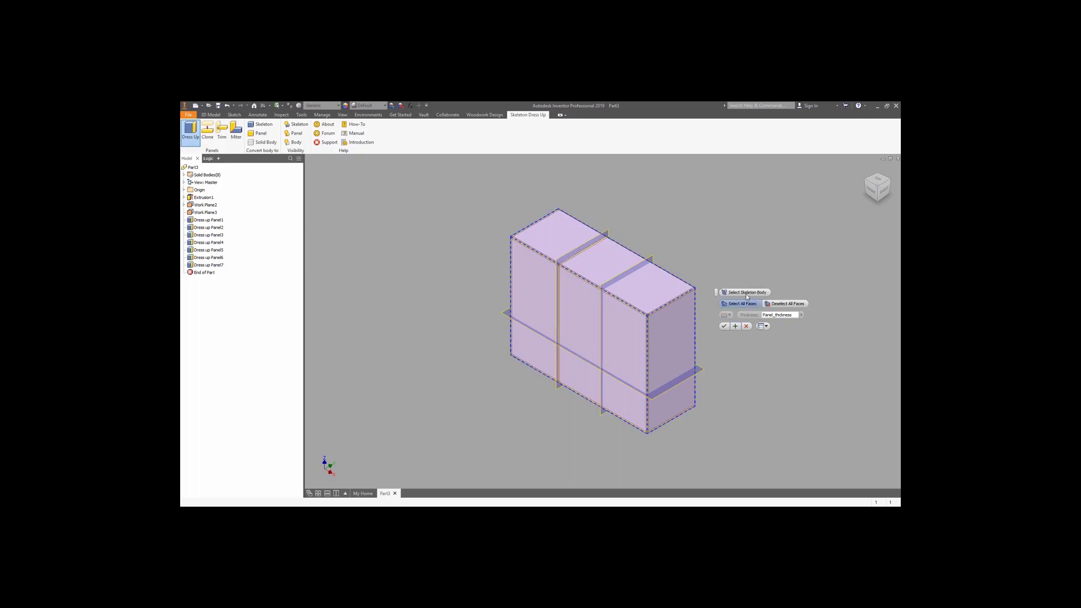
pyautogui.click(654, 298)
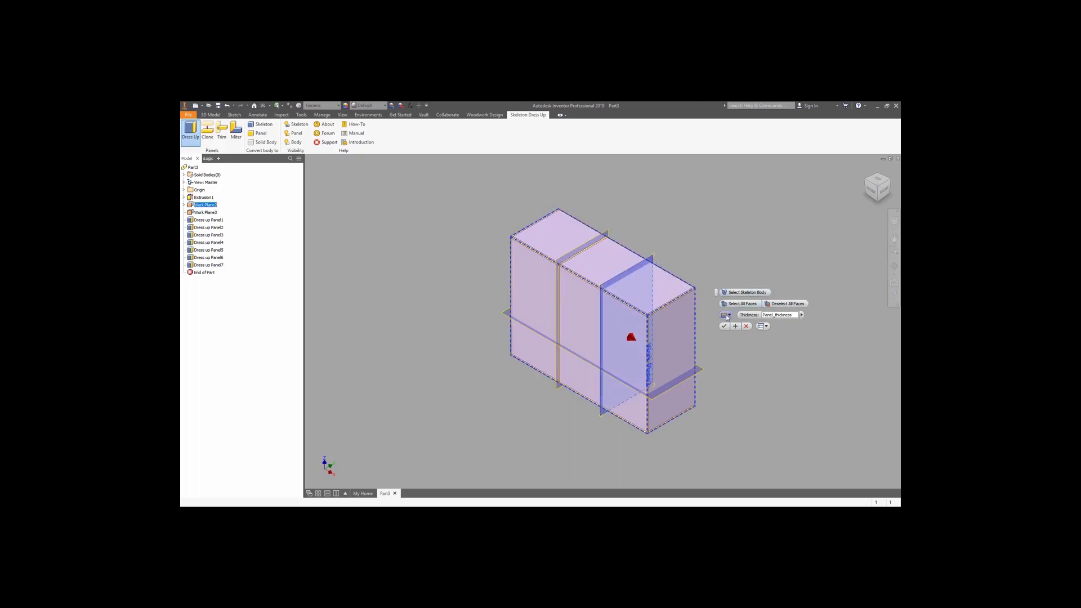
pyautogui.click(727, 315)
pyautogui.click(734, 336)
pyautogui.click(736, 326)
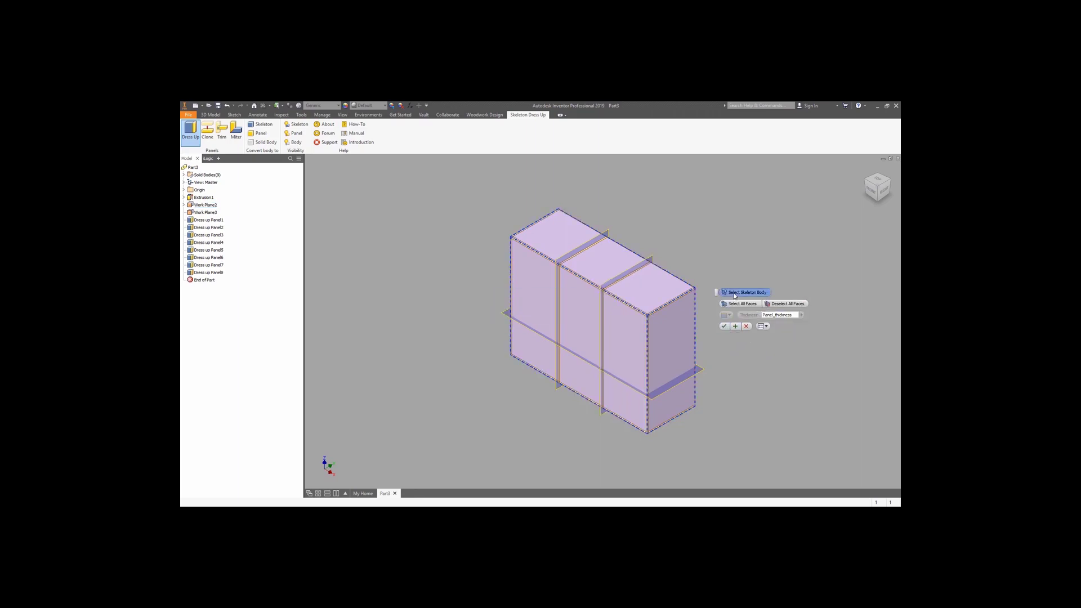
# Step: Dress up the horizontal work plane with a Panel_thickness panel and finish the Dress Up command
pyautogui.click(661, 303)
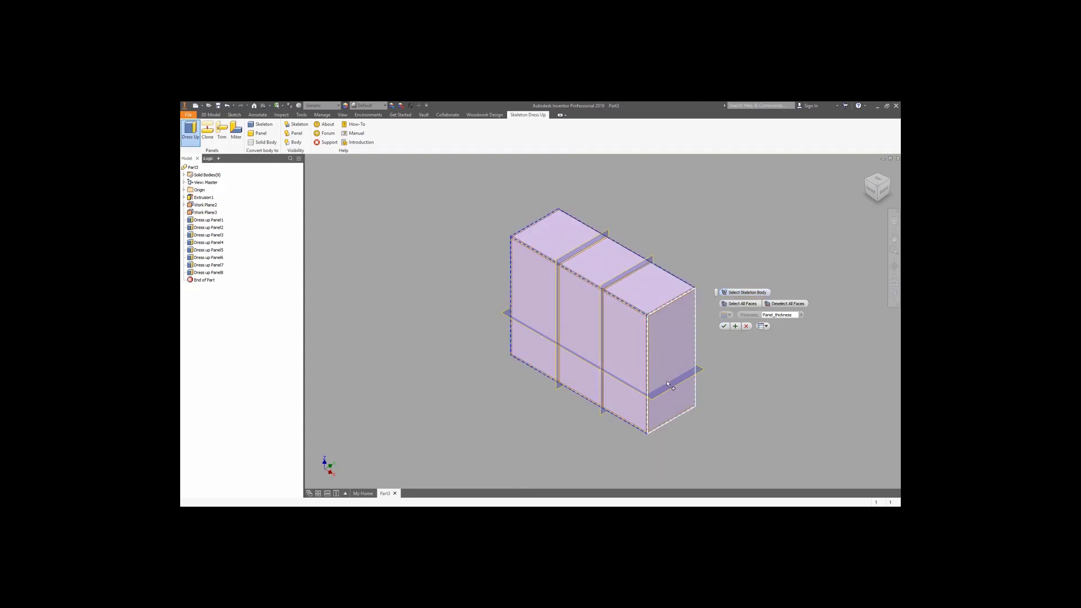
pyautogui.click(699, 369)
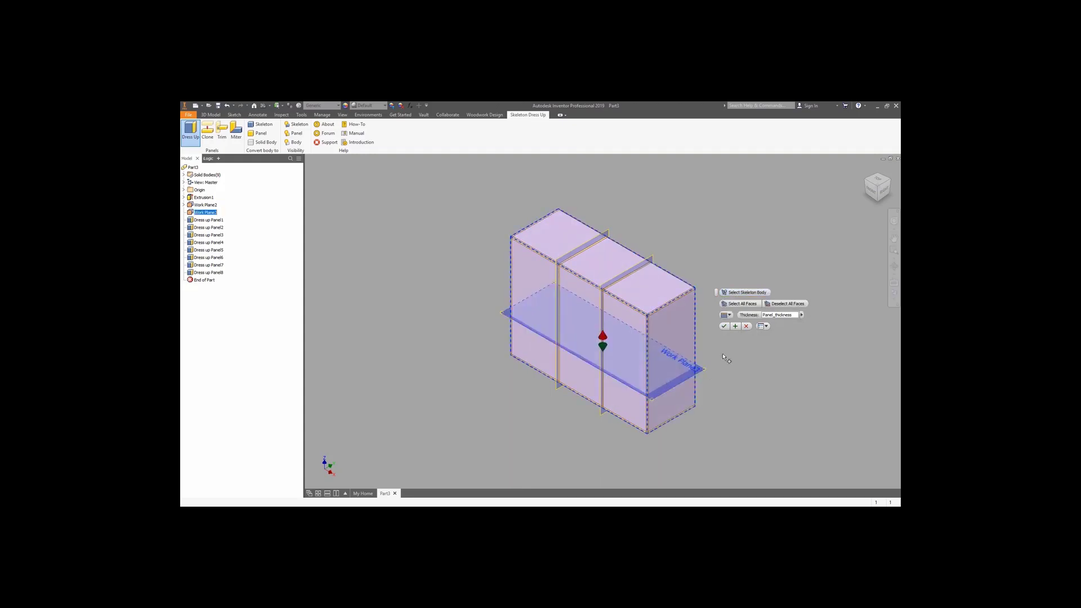
pyautogui.click(735, 327)
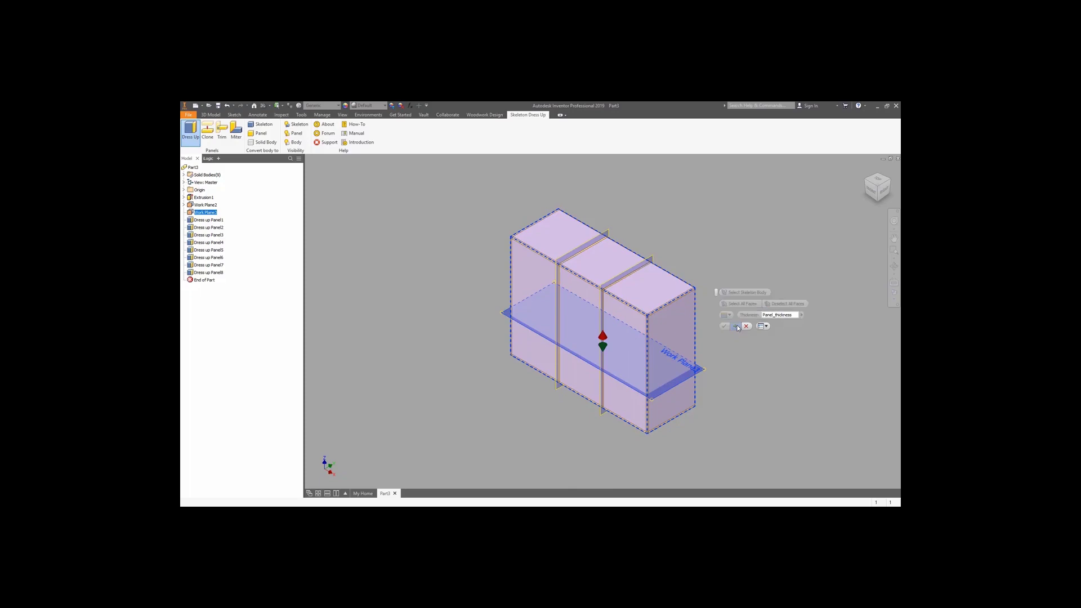
pyautogui.click(746, 327)
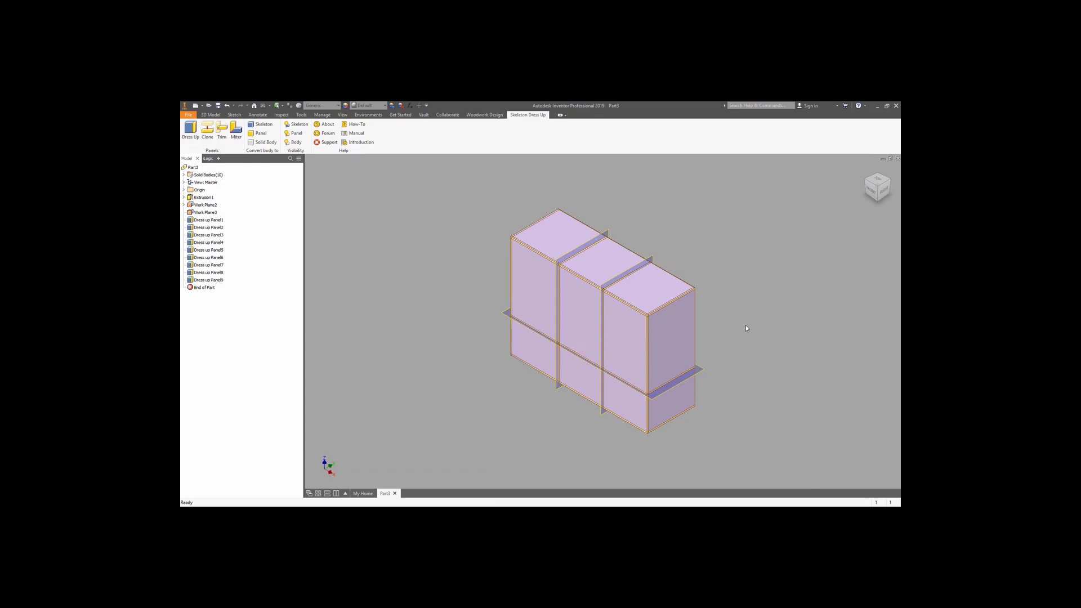
# Step: Start saving the part and create a folder named Closet with coat rack inside the Learning Path Model folder
pyautogui.hotkey('ctrl', 's')
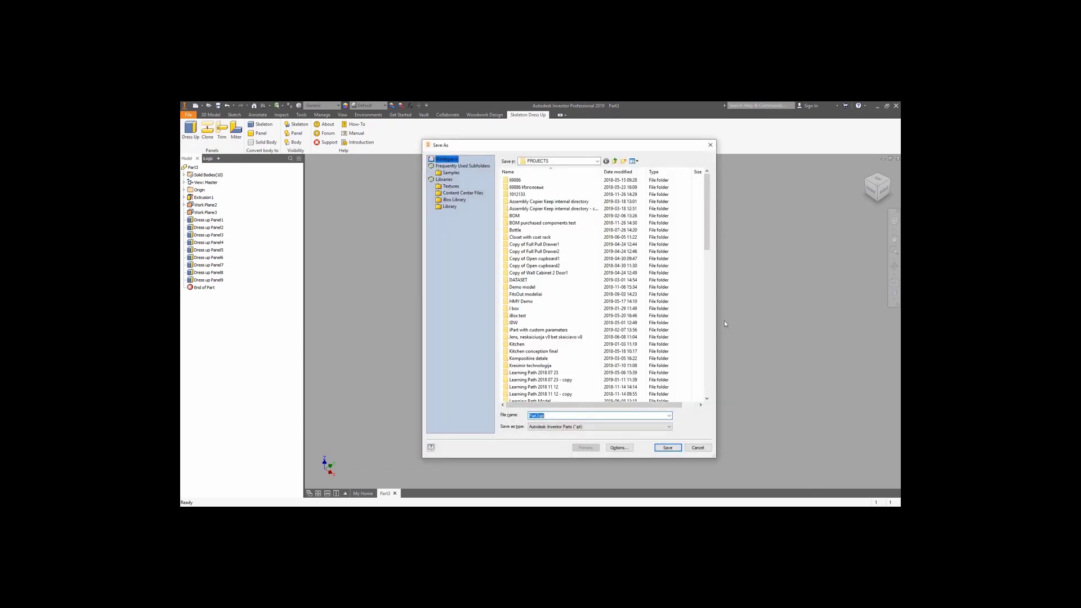
pyautogui.scroll(-3, 557, 322)
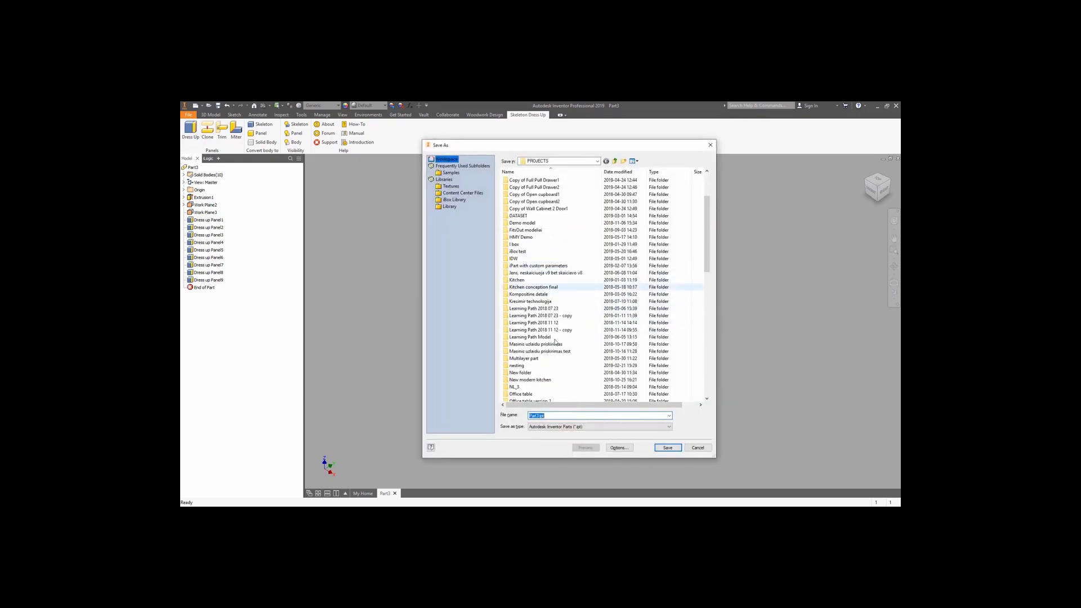
pyautogui.doubleClick(556, 344)
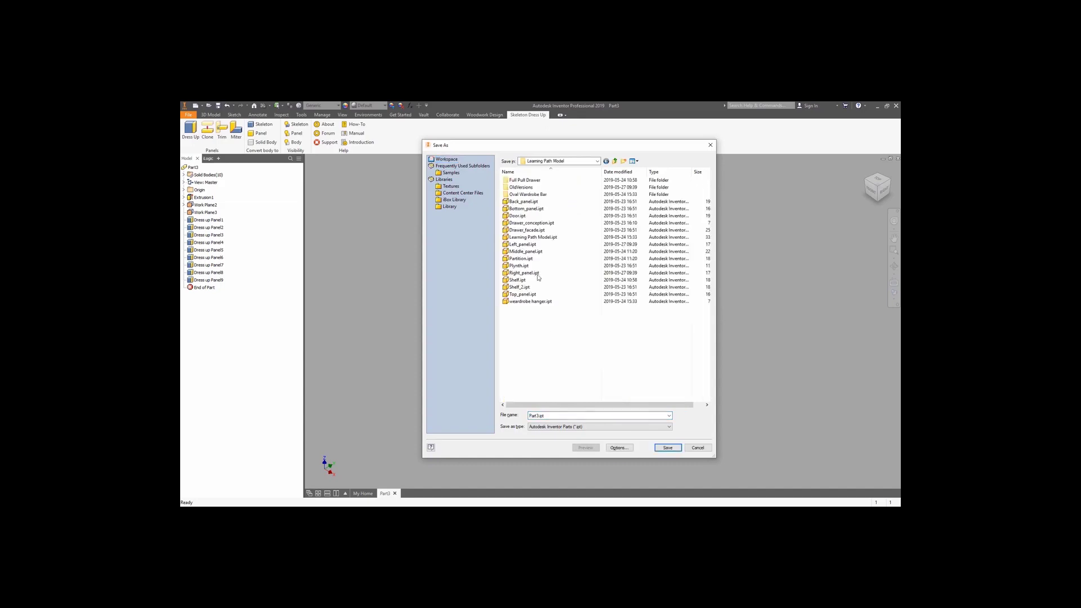
pyautogui.click(625, 161)
pyautogui.write('Closet with coat rack')
pyautogui.press('Return')
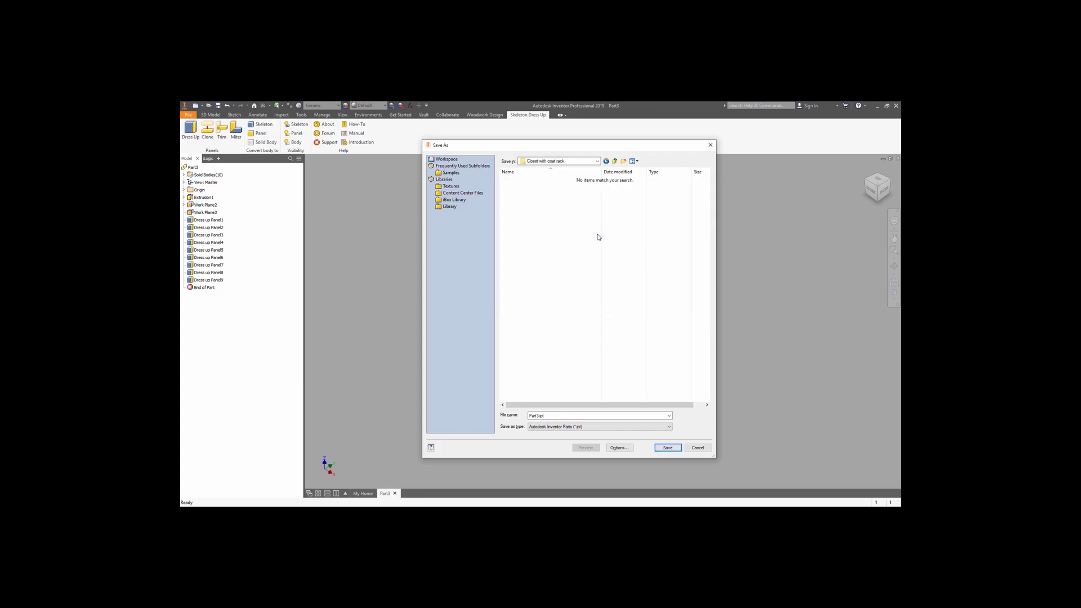
# Step: Save the part in the new folder under the file name Closet with coat rack
pyautogui.doubleClick(548, 415)
pyautogui.write('Closet with coat rack')
pyautogui.press('Return')
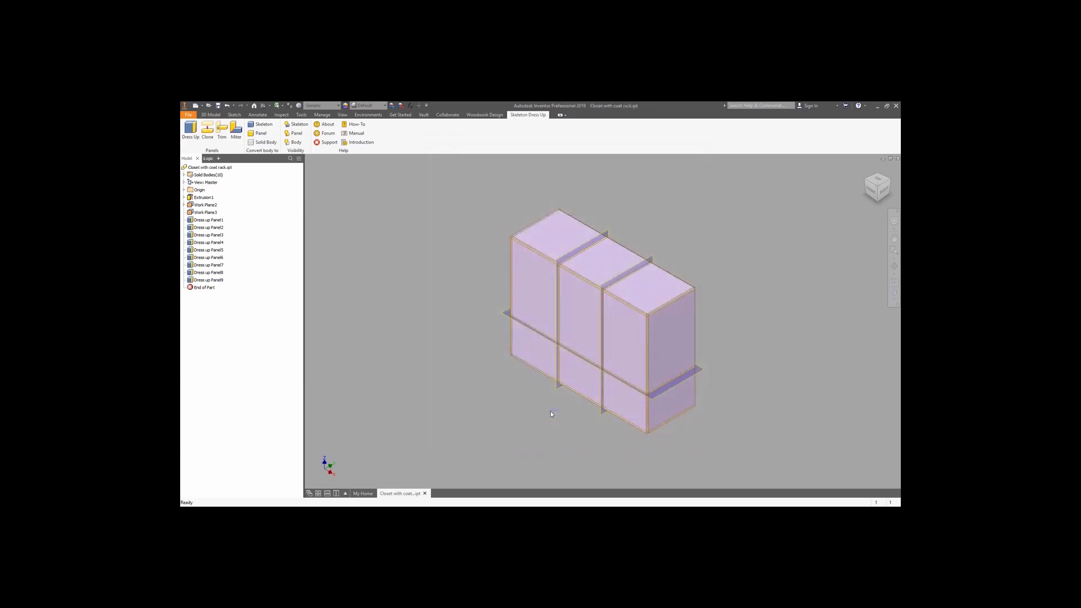
# Step: Hide the skeleton body so that only the dressed-up panels are displayed
pyautogui.click(296, 124)
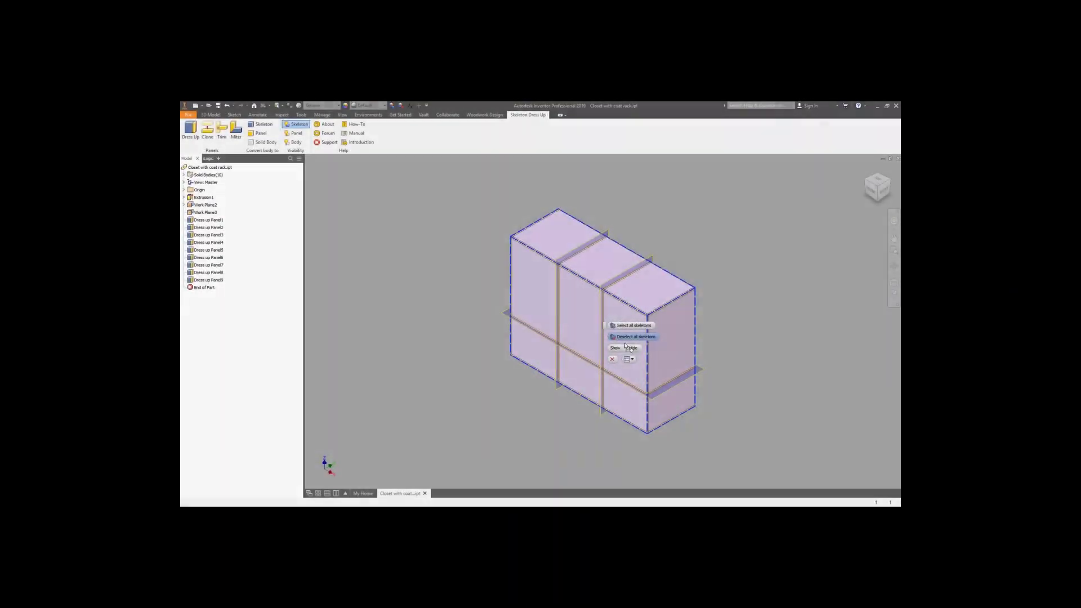
pyautogui.click(633, 348)
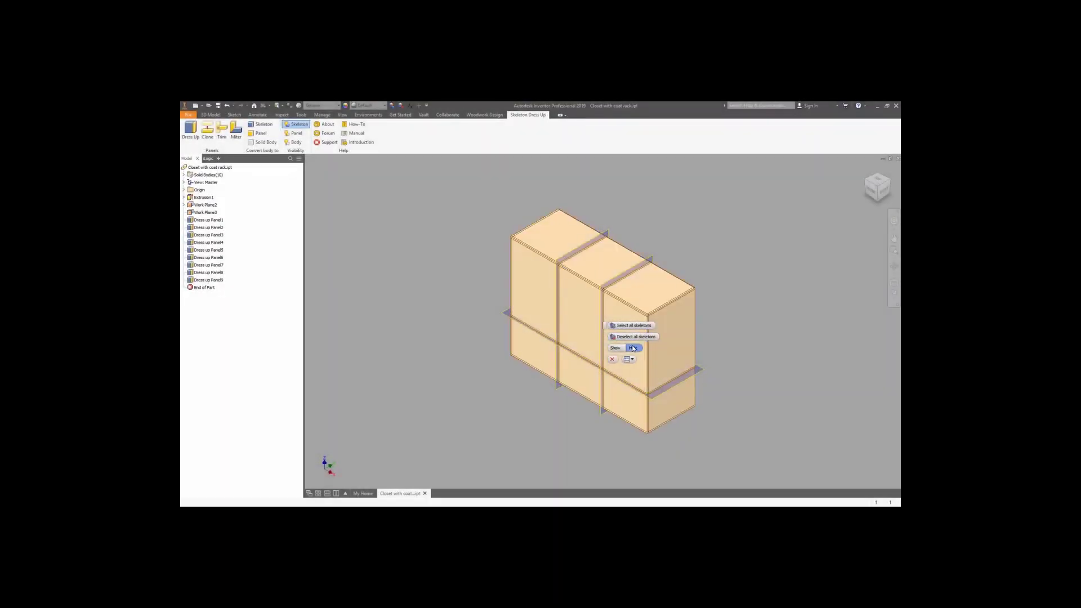
pyautogui.click(612, 359)
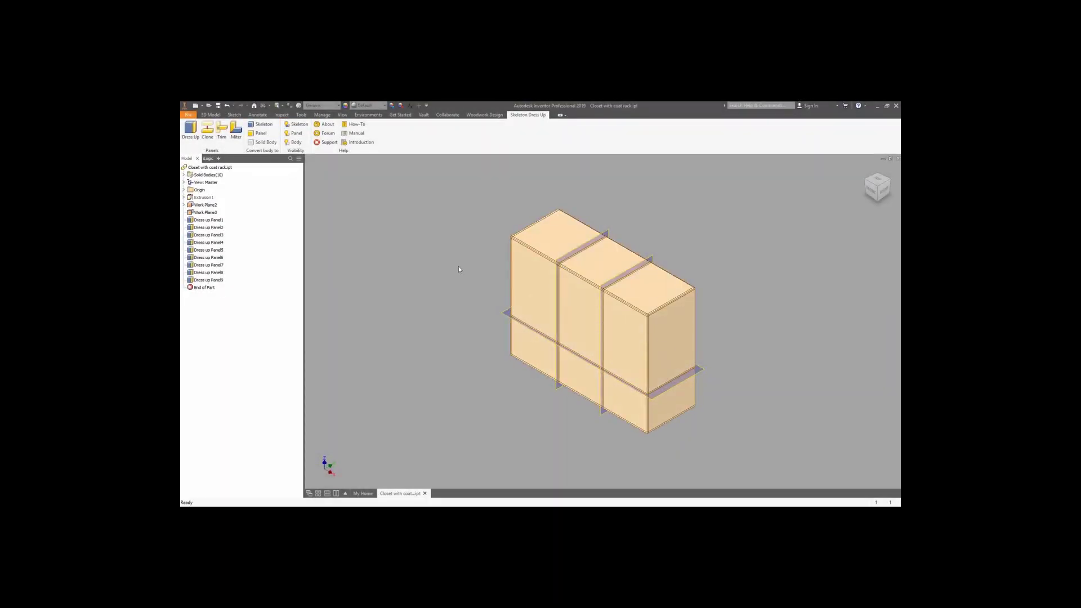
# Step: Move the bottom panel's solid body upward inside the closet using a Direct Edit move
pyautogui.click(211, 115)
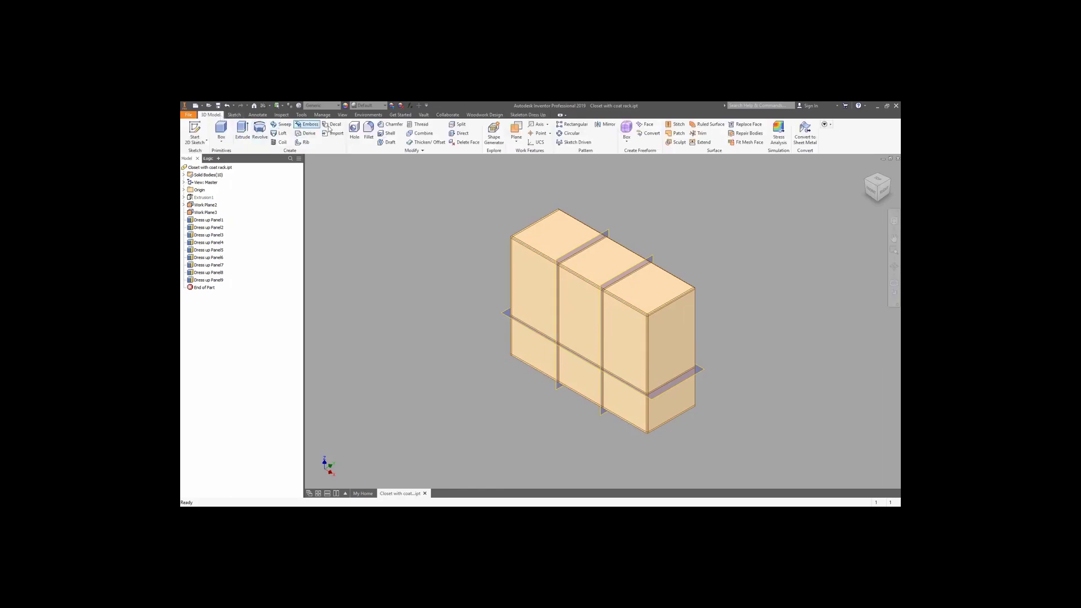
pyautogui.click(462, 134)
pyautogui.click(631, 181)
pyautogui.click(626, 199)
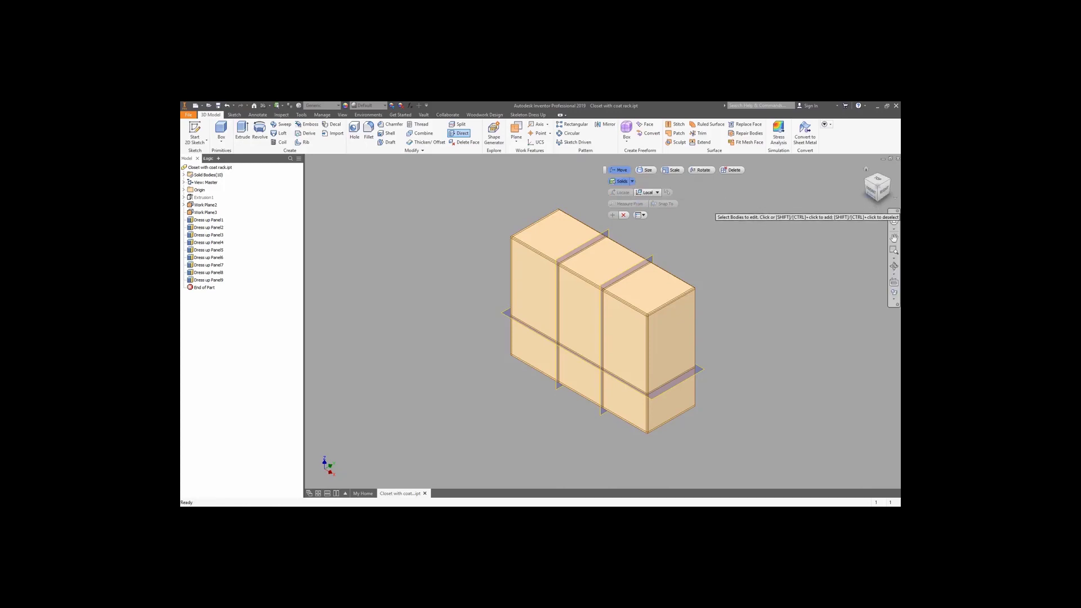
pyautogui.click(881, 201)
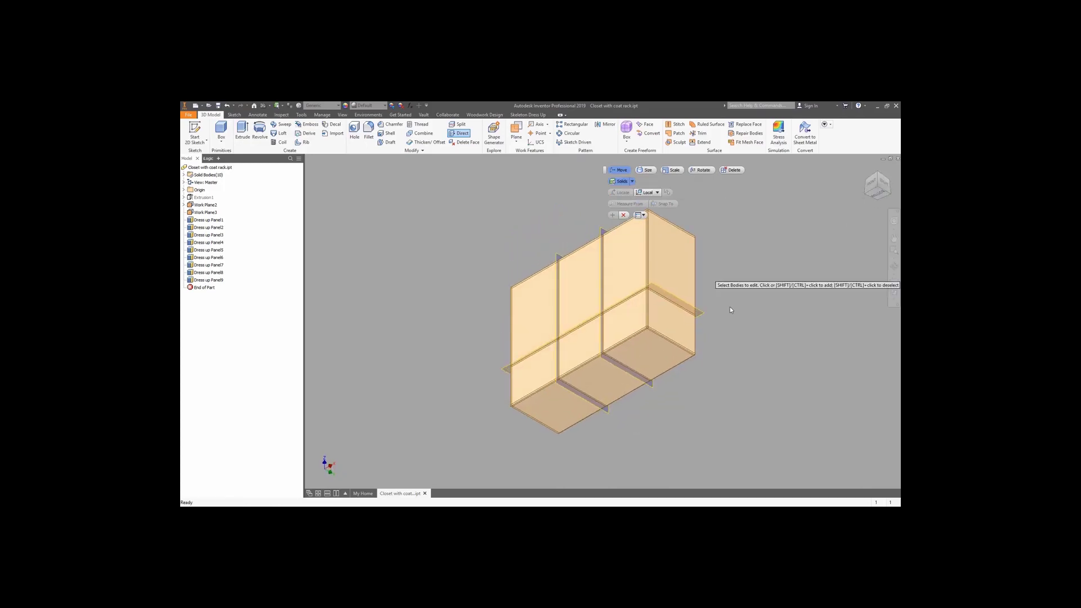
pyautogui.click(656, 356)
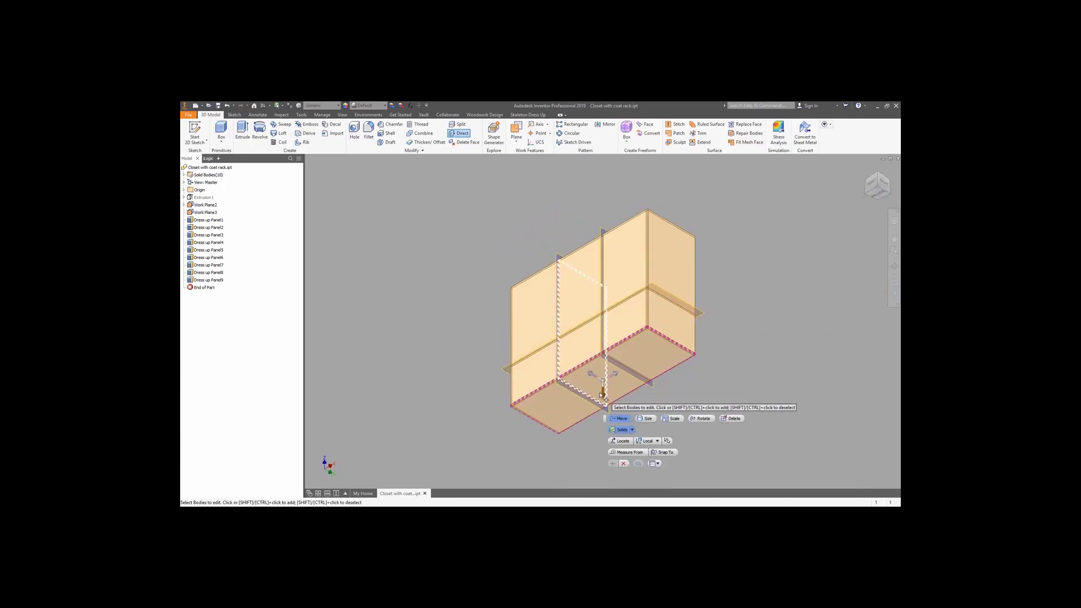
pyautogui.press('BackSpace')
pyautogui.press('Return')
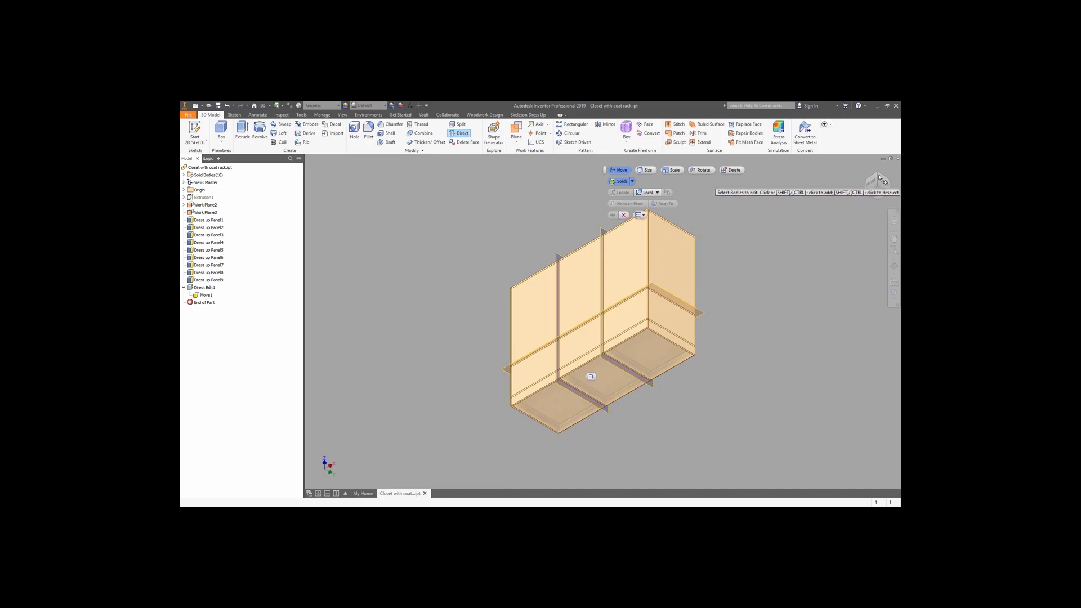
# Step: Move the back panel's solid body slightly inward into the closet with a Direct Edit move and finish the edit
pyautogui.click(878, 176)
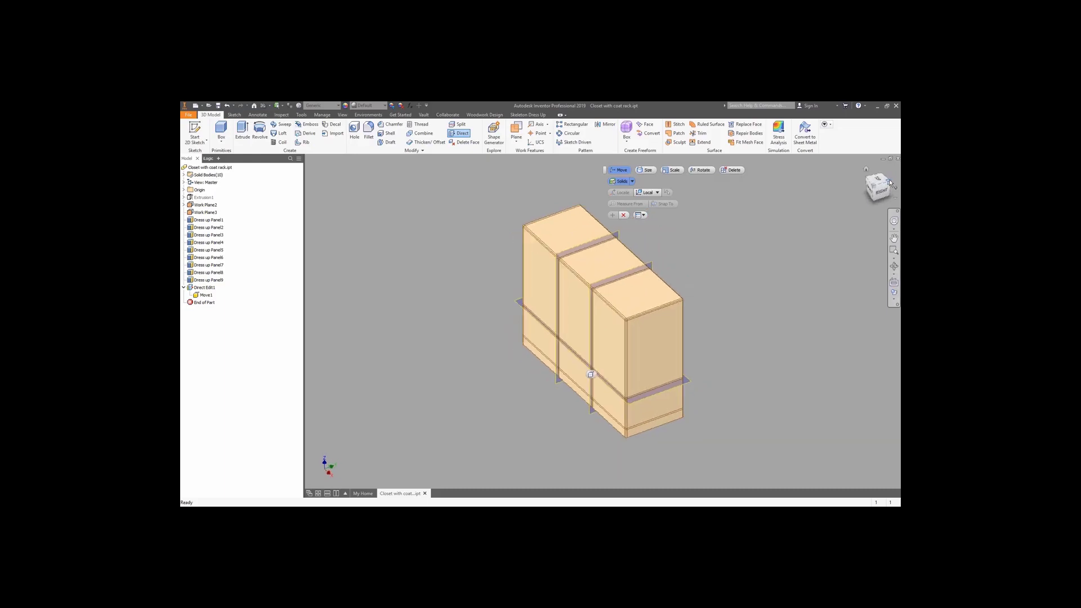
pyautogui.click(890, 179)
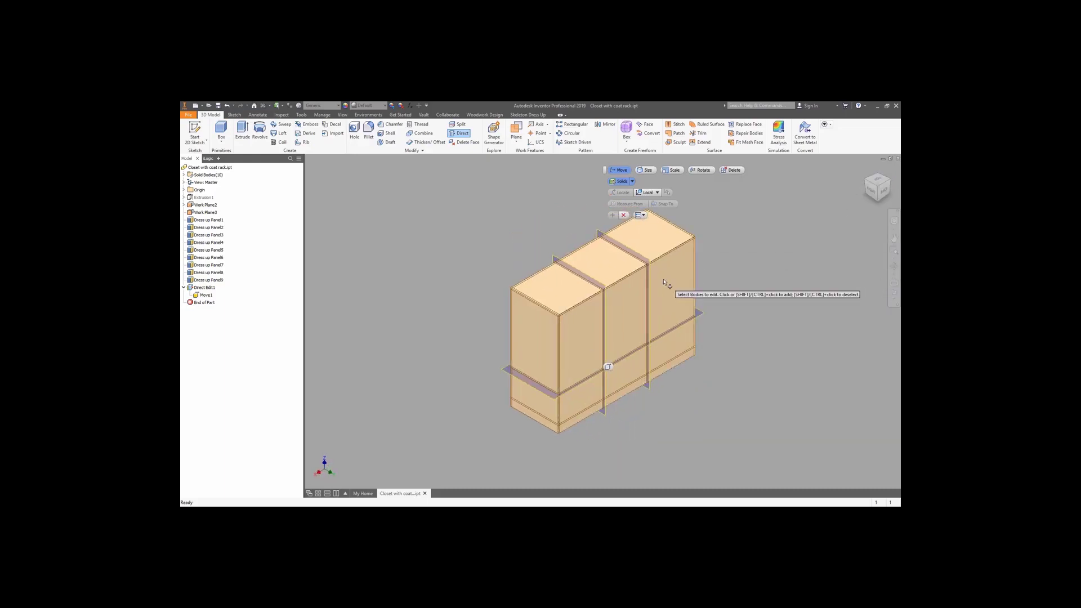
pyautogui.click(632, 340)
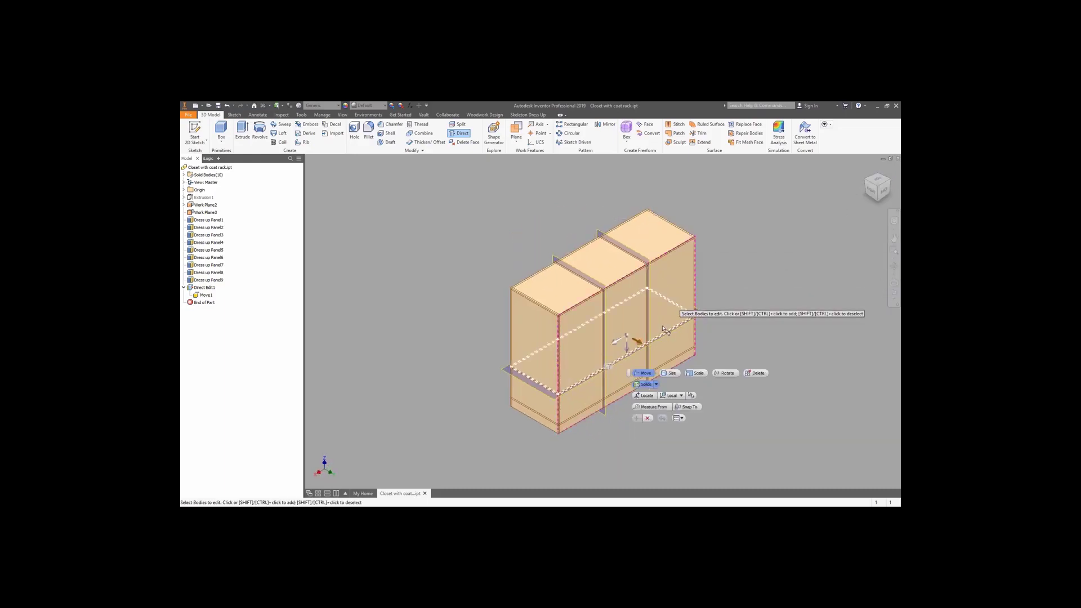
pyautogui.click(638, 344)
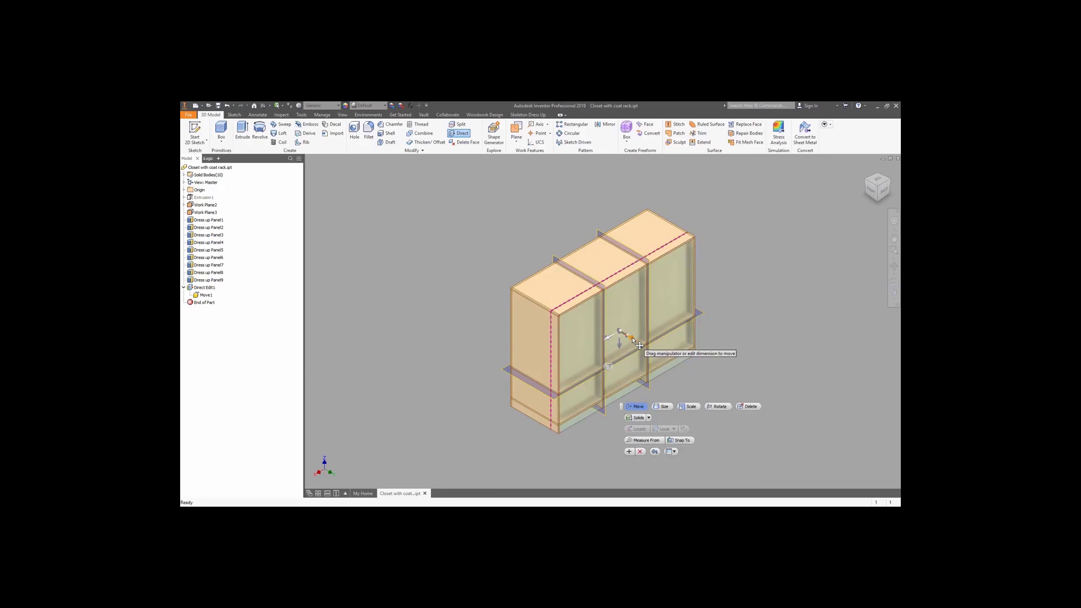
pyautogui.click(639, 345)
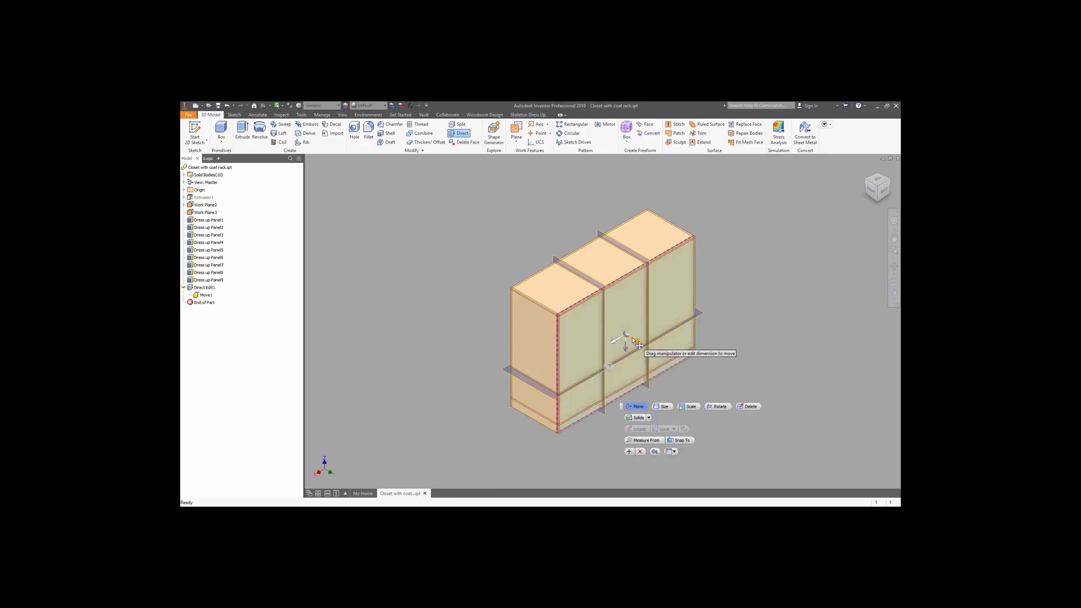
pyautogui.press('Return')
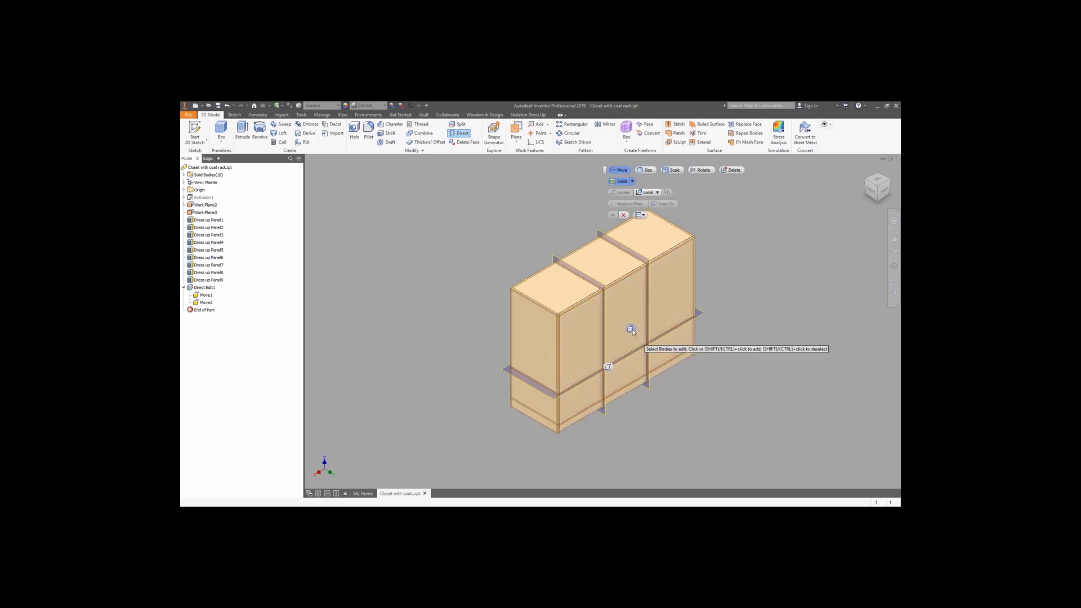
pyautogui.press('Escape')
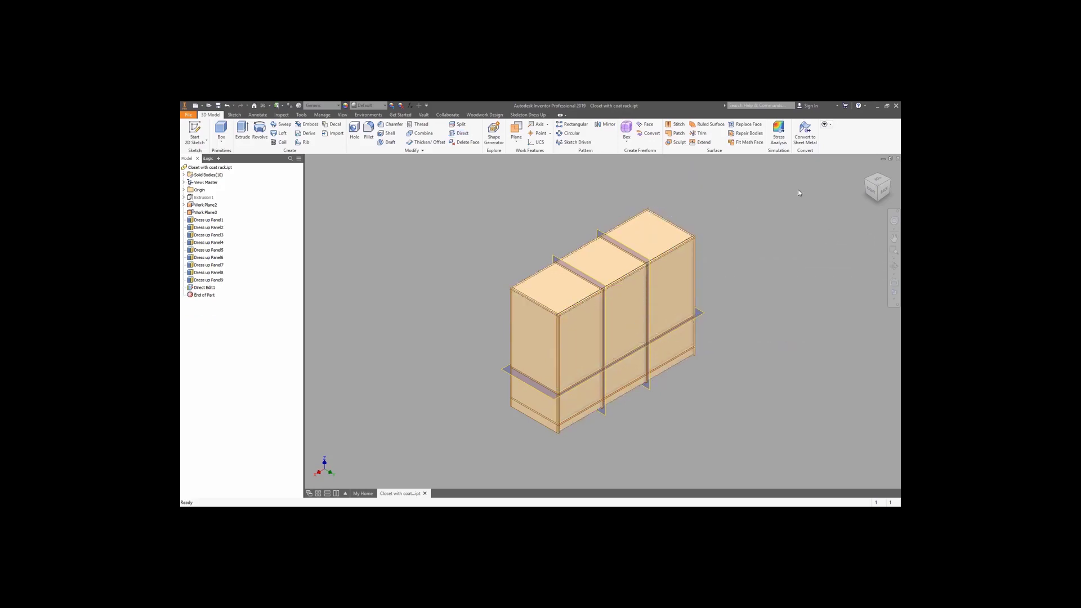
# Step: Trim the front panel against the raised bottom panel so that only the plinth strip below it is kept
pyautogui.click(865, 183)
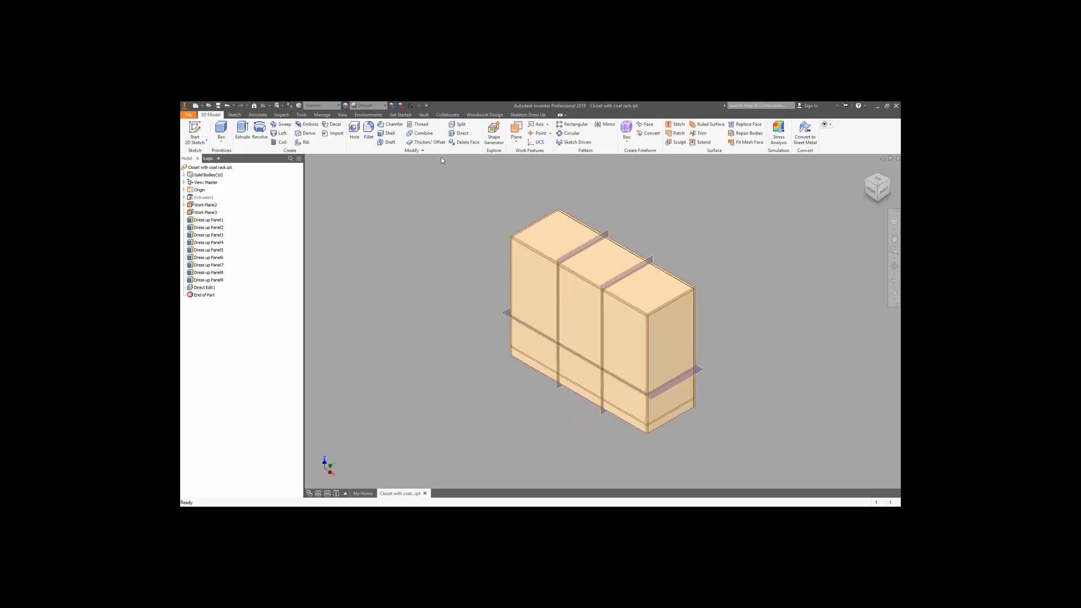
pyautogui.click(527, 114)
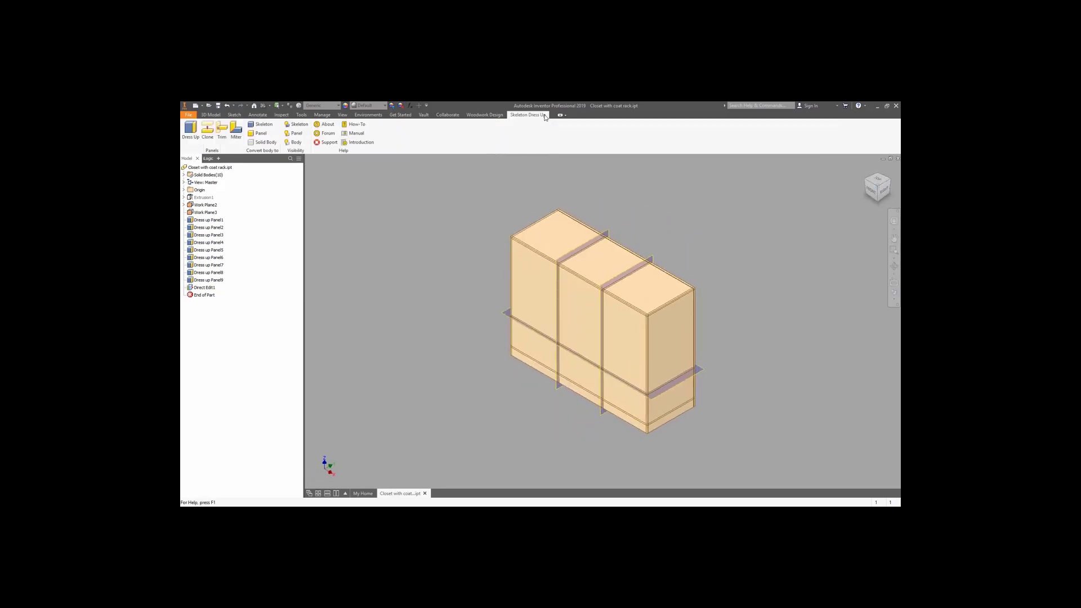
pyautogui.click(221, 131)
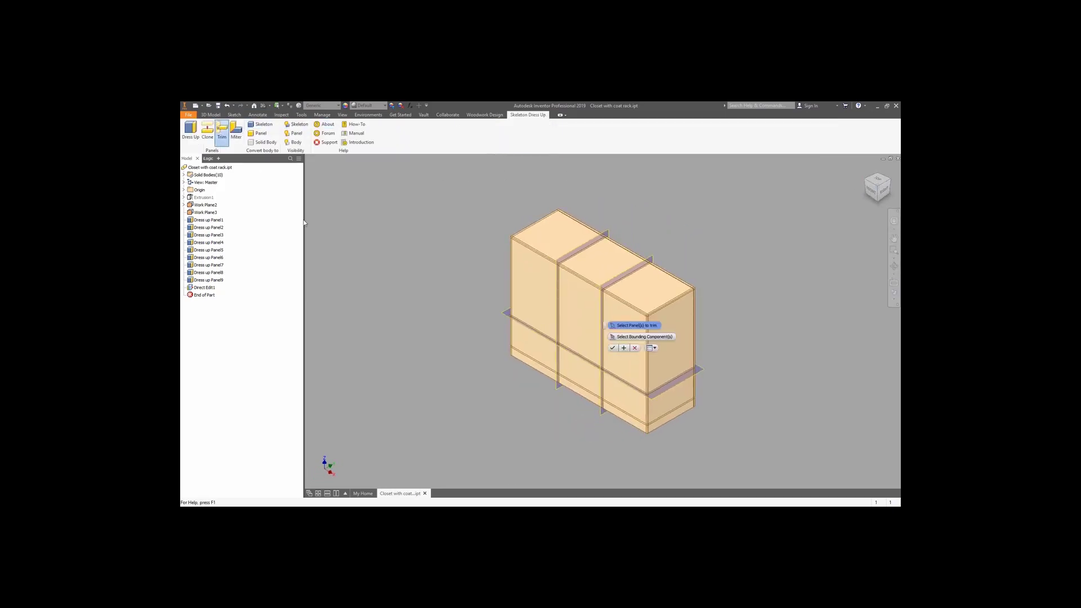
pyautogui.click(546, 374)
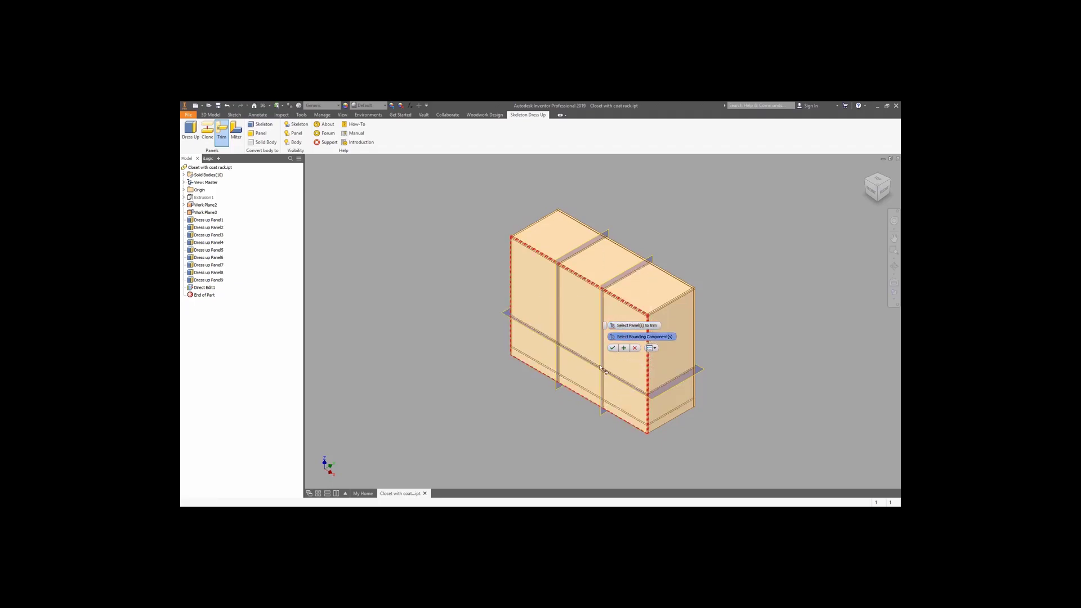
pyautogui.click(586, 395)
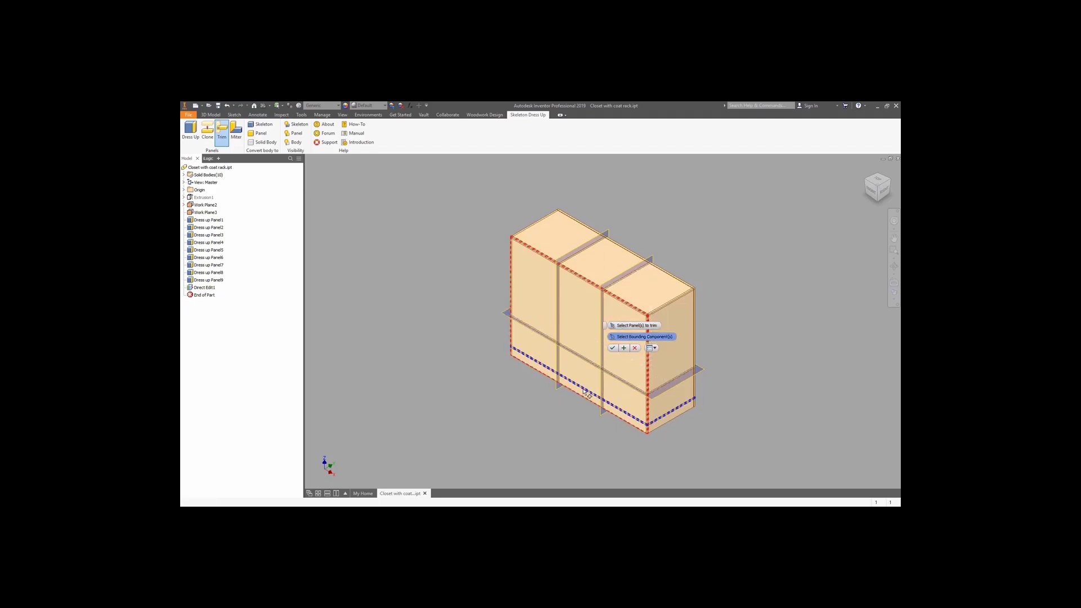
pyautogui.click(627, 347)
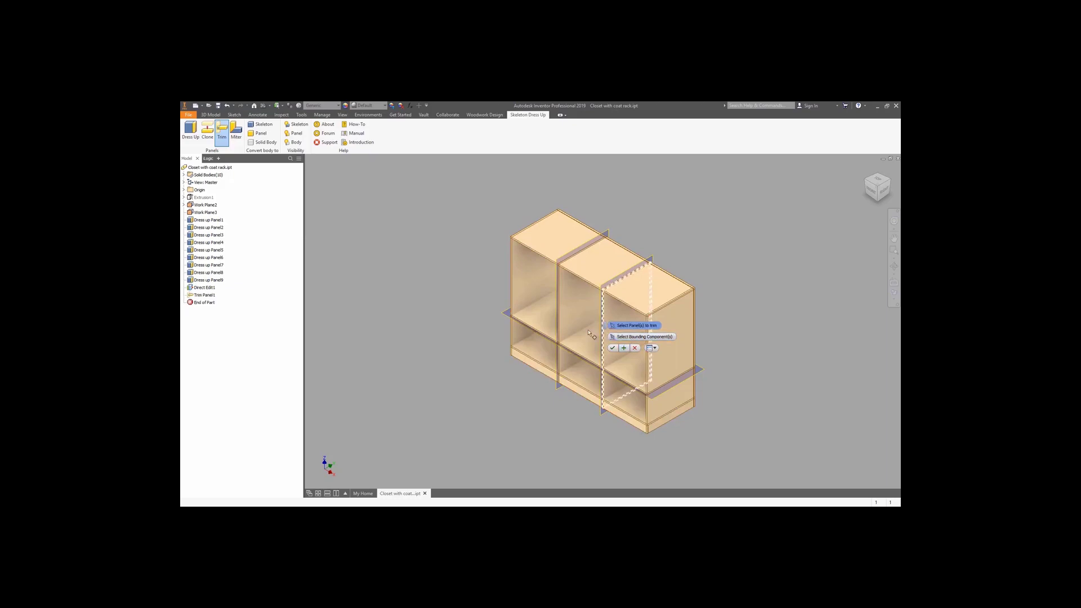
# Step: Trim the horizontal shelf against the left vertical divider, removing its part in the left compartment
pyautogui.click(579, 345)
pyautogui.click(563, 328)
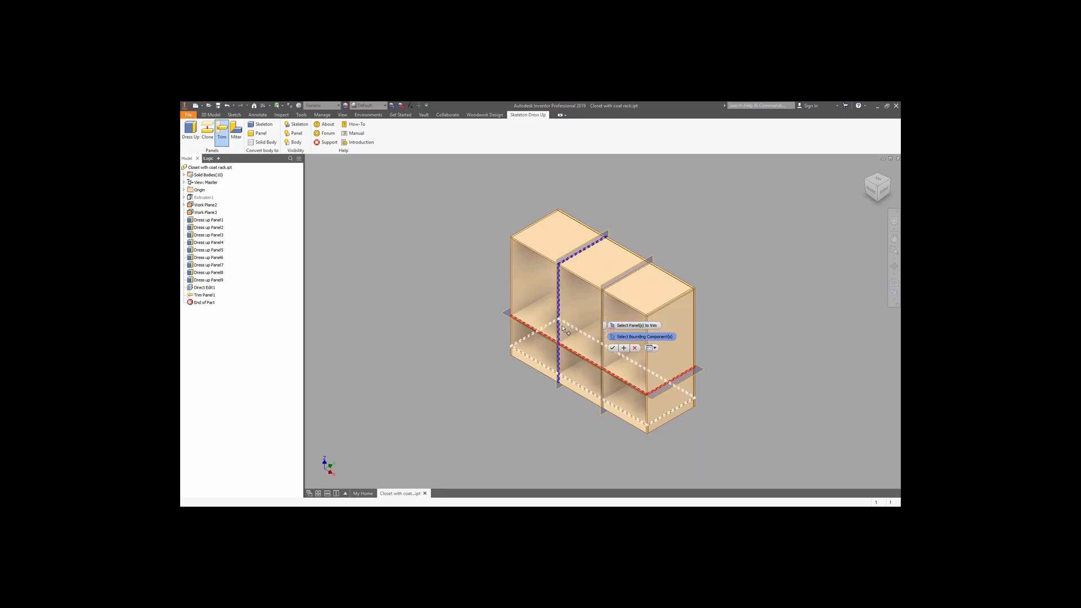
pyautogui.click(624, 348)
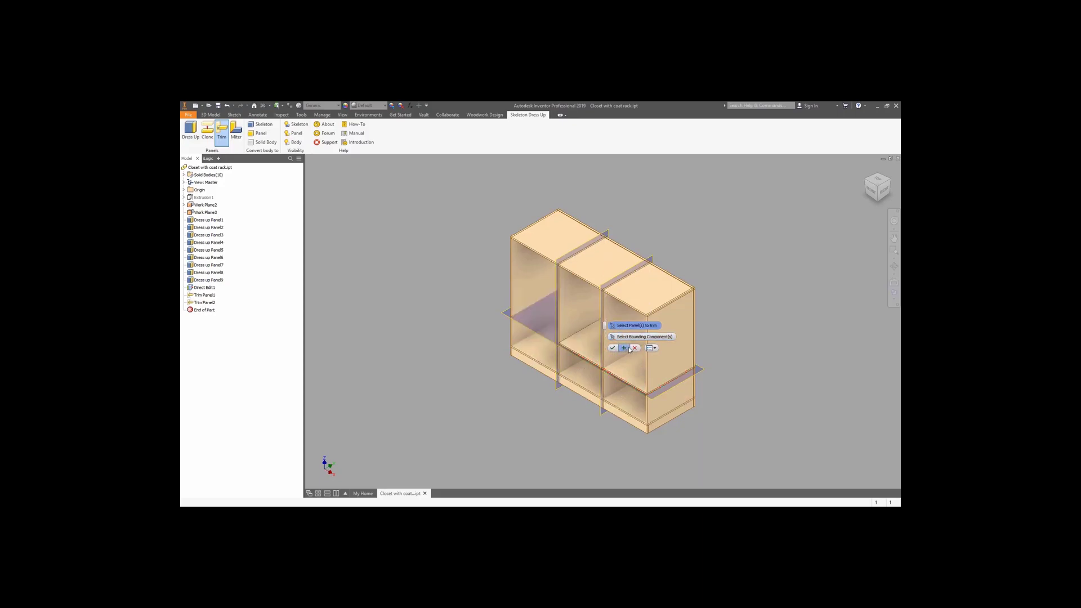
# Step: Trim the right vertical divider against the horizontal shelf, removing the portion above the shelf
pyautogui.click(612, 385)
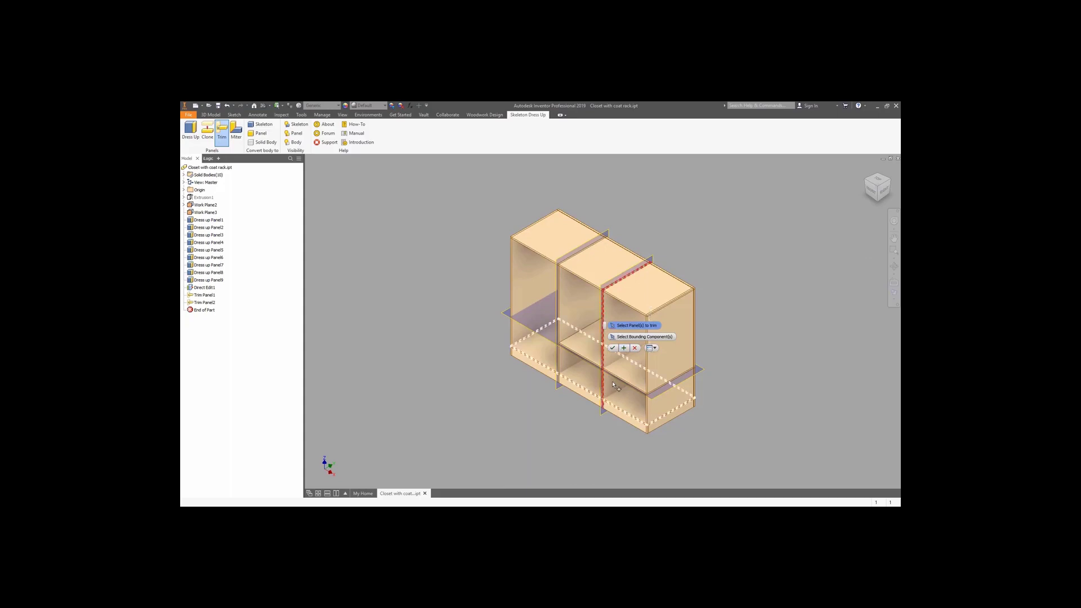
pyautogui.click(633, 337)
pyautogui.click(623, 365)
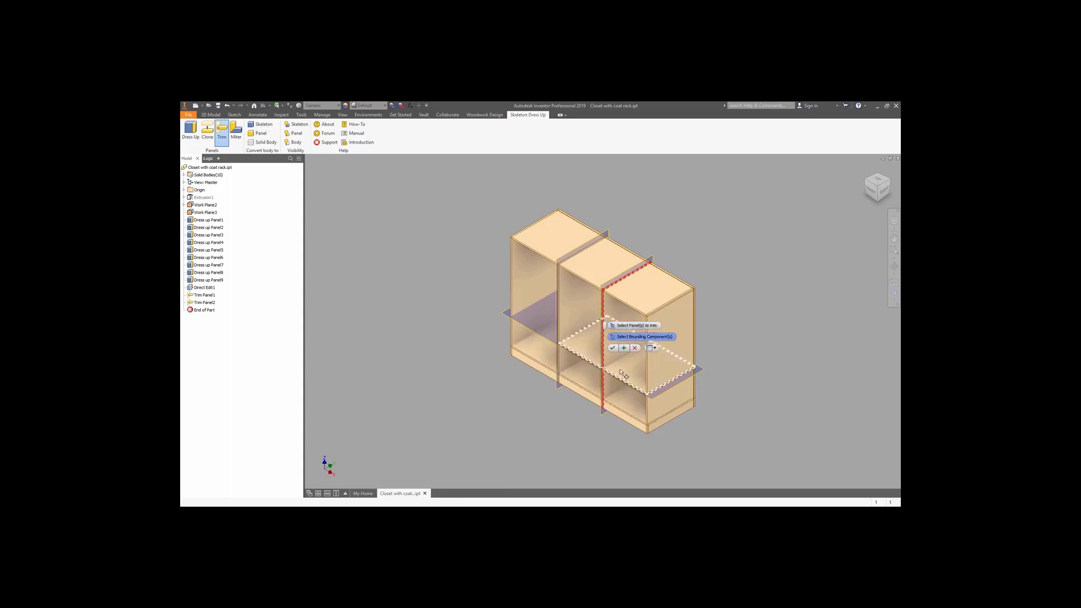
pyautogui.click(624, 348)
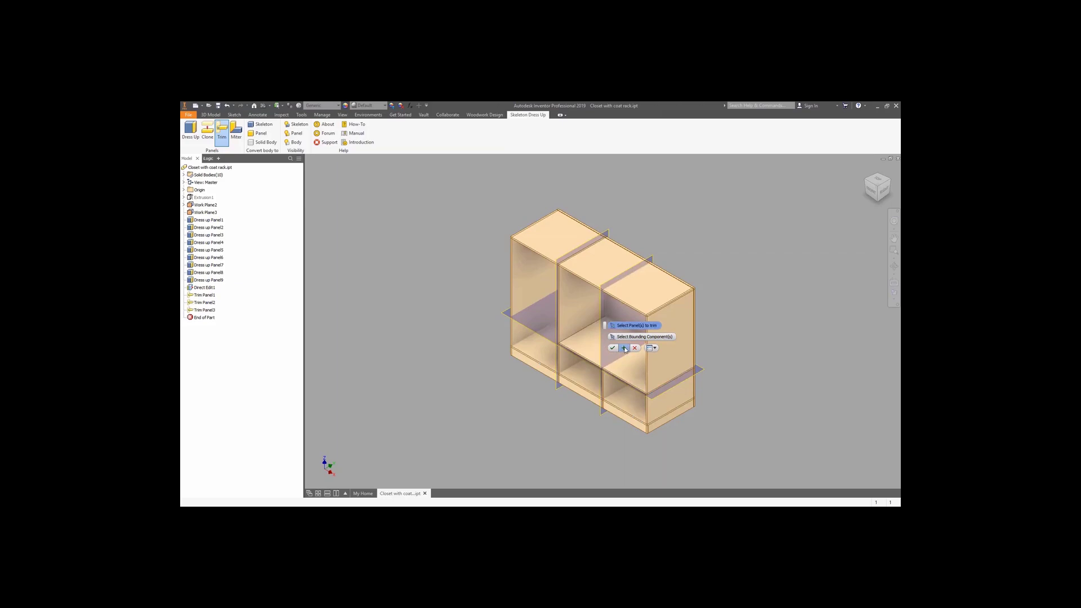
# Step: Trim the top and bottom panels against both outer side panels of the closet
pyautogui.click(589, 276)
pyautogui.click(539, 352)
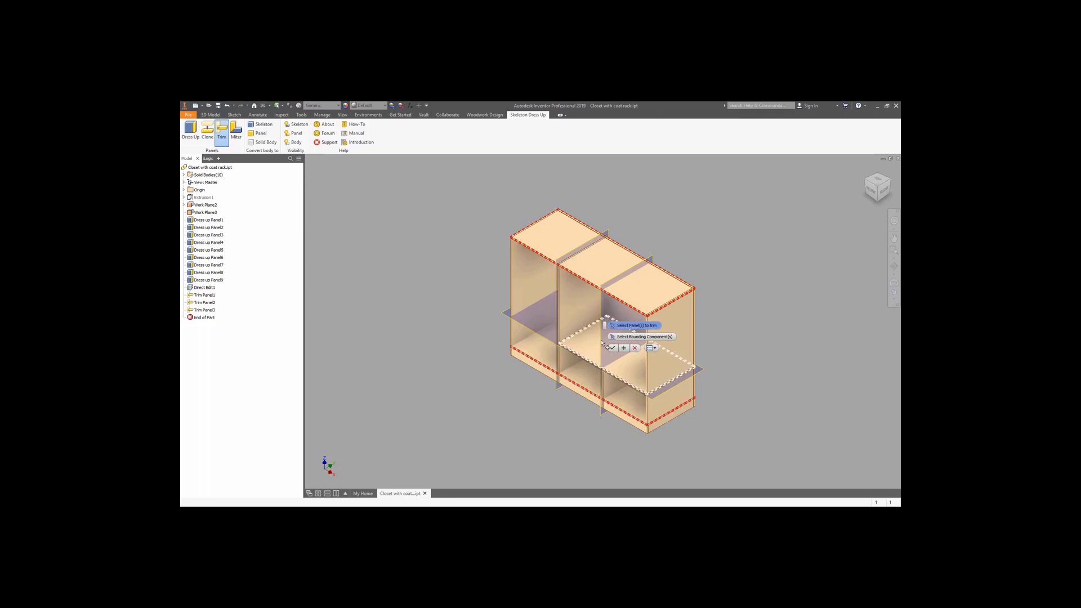
pyautogui.click(639, 337)
pyautogui.click(546, 302)
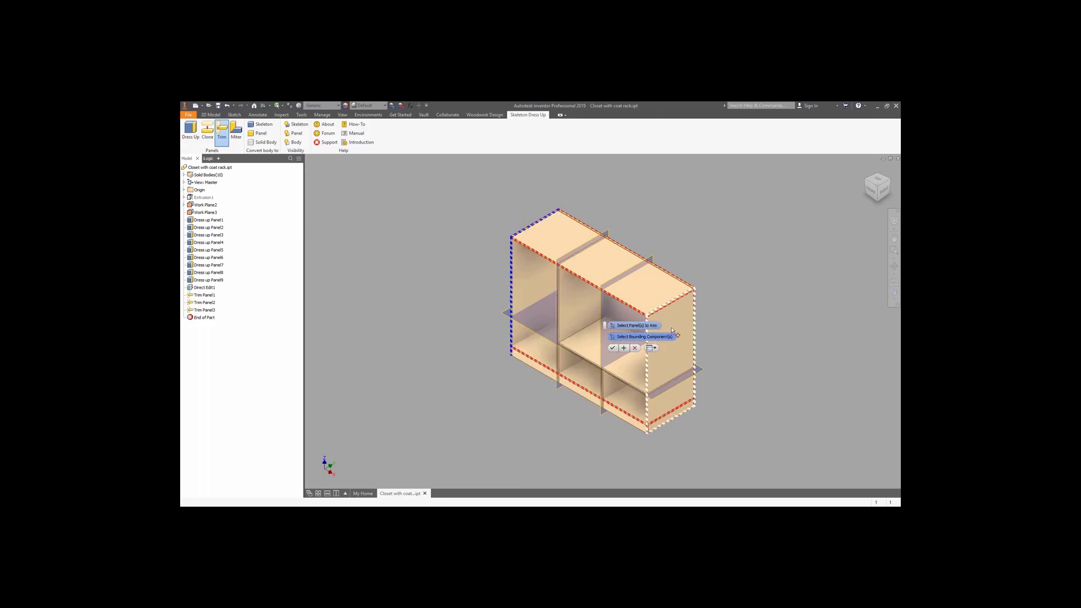
pyautogui.click(676, 331)
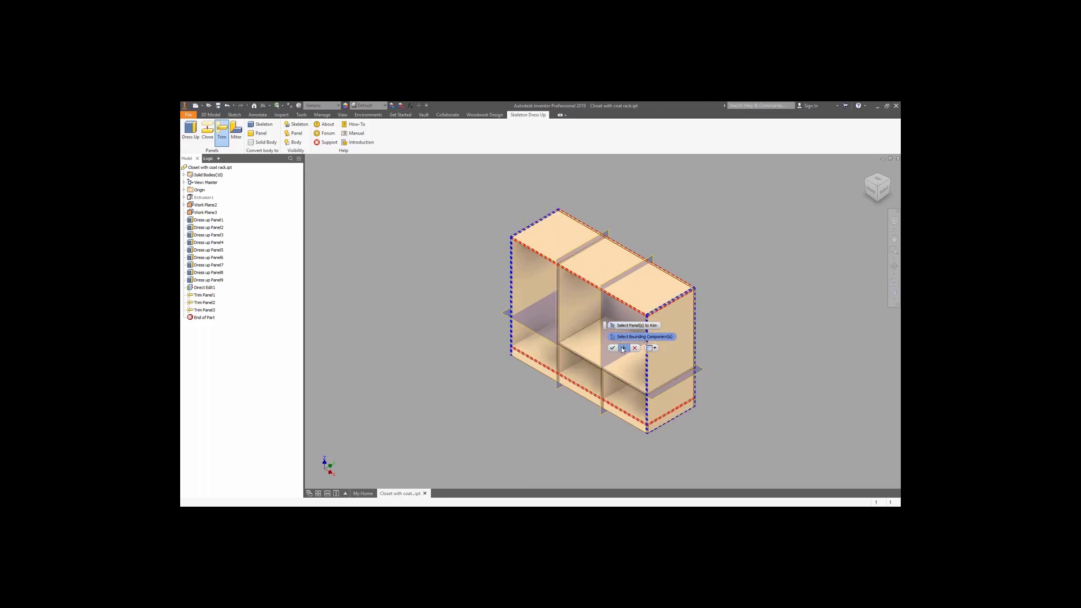
pyautogui.click(622, 348)
# Step: Trim the front plinth strip against both outer side panels
pyautogui.click(613, 400)
pyautogui.click(642, 336)
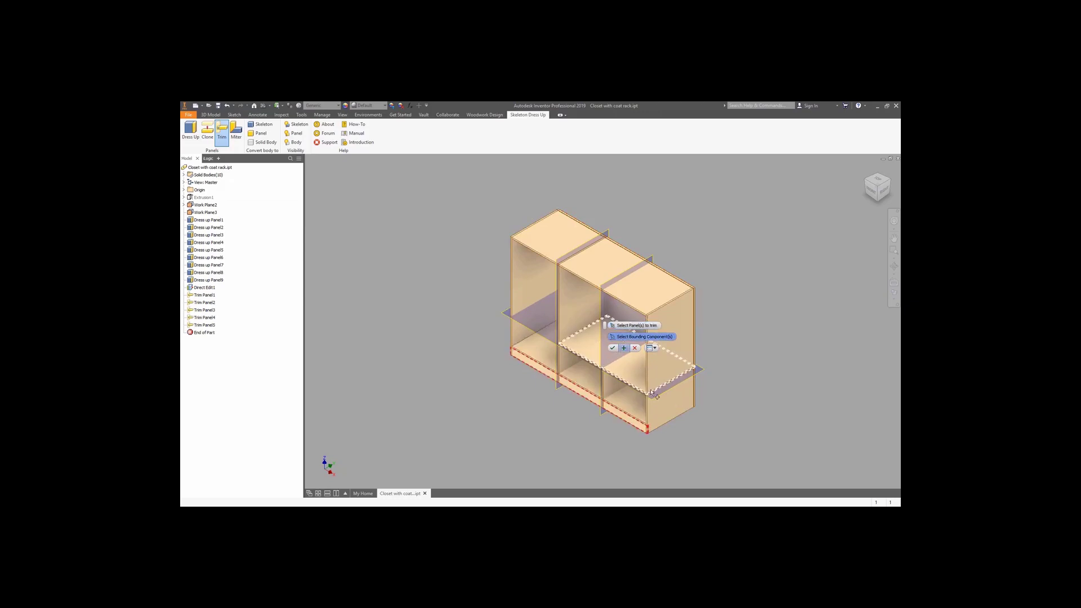
pyautogui.click(660, 409)
pyautogui.click(532, 315)
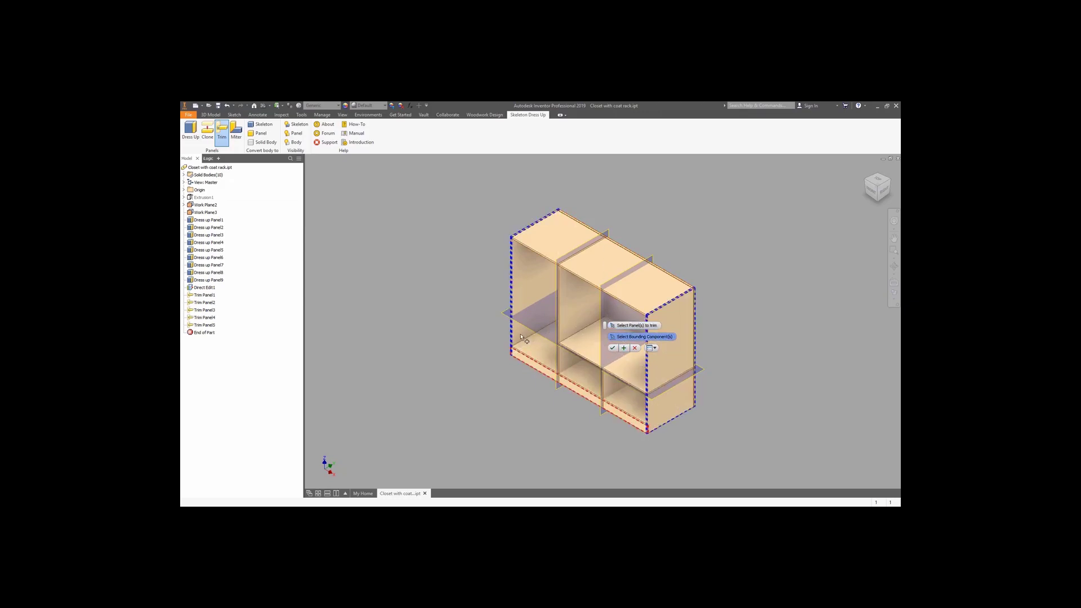
pyautogui.click(623, 348)
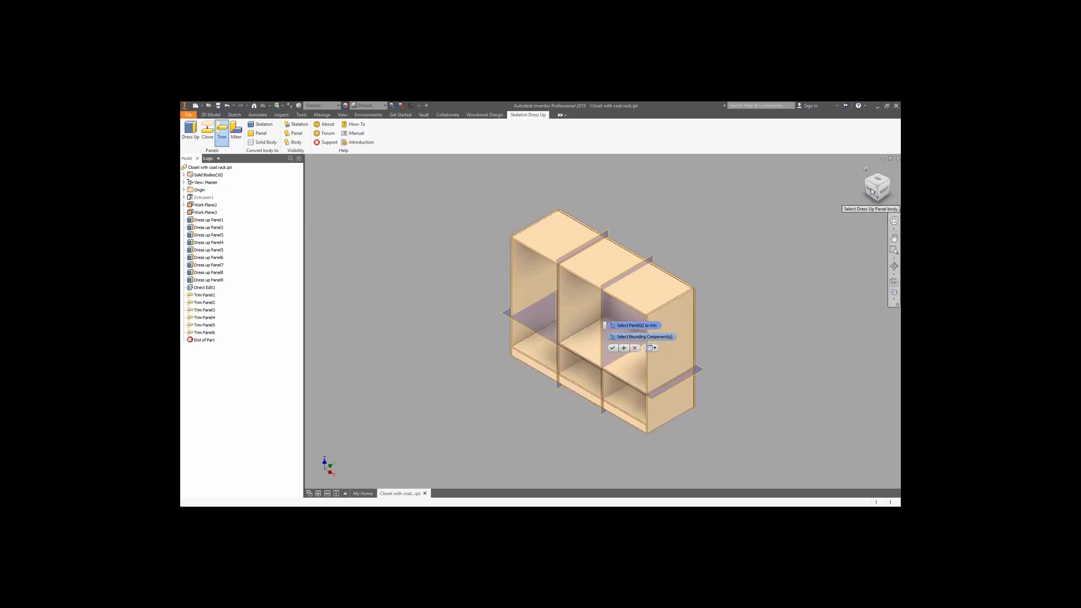
# Step: Trim the full-height divider, the horizontal shelf and the short lower divider against the back panel
pyautogui.click(892, 182)
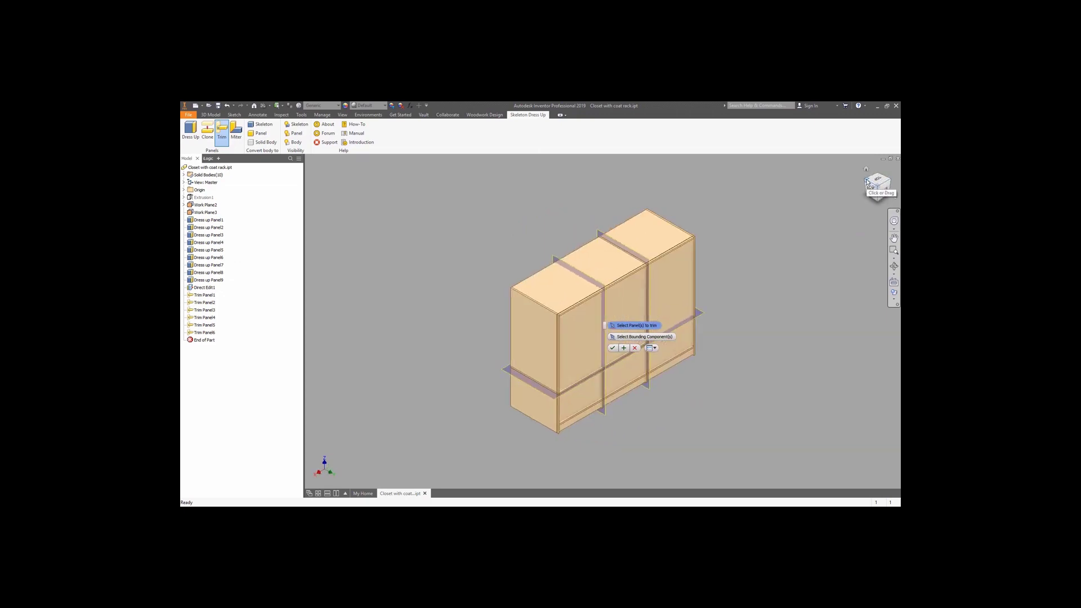
pyautogui.click(868, 183)
pyautogui.click(583, 314)
pyautogui.click(598, 352)
pyautogui.click(606, 379)
pyautogui.click(642, 336)
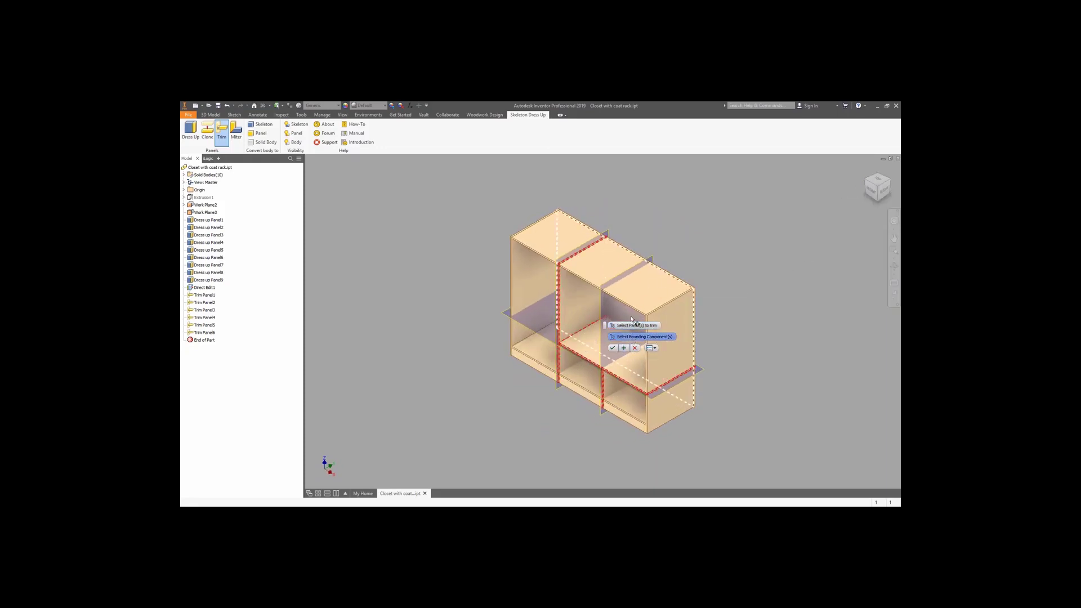
pyautogui.click(630, 314)
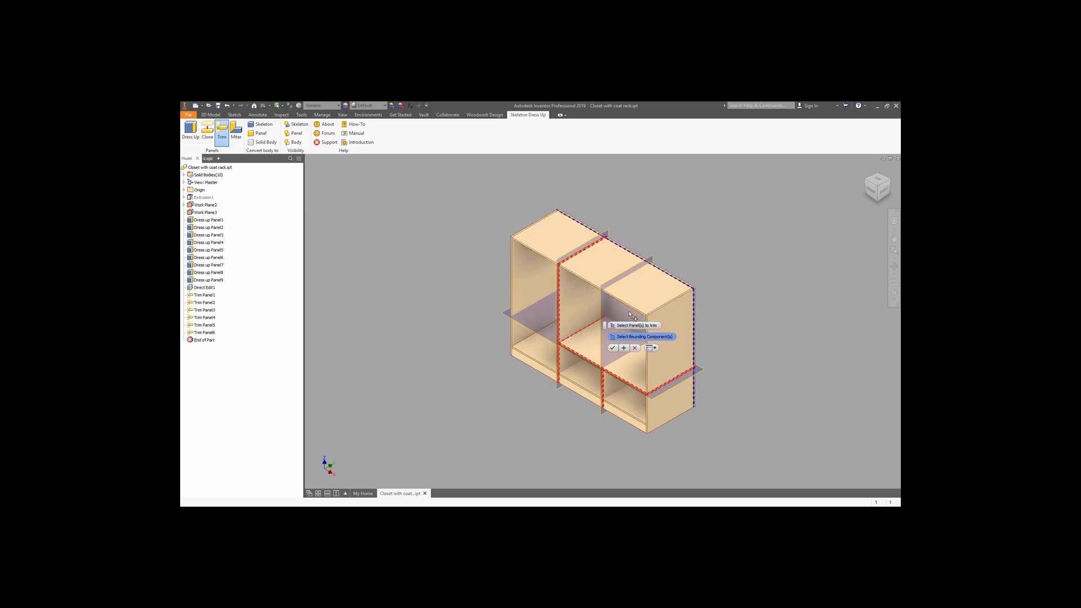
pyautogui.click(623, 347)
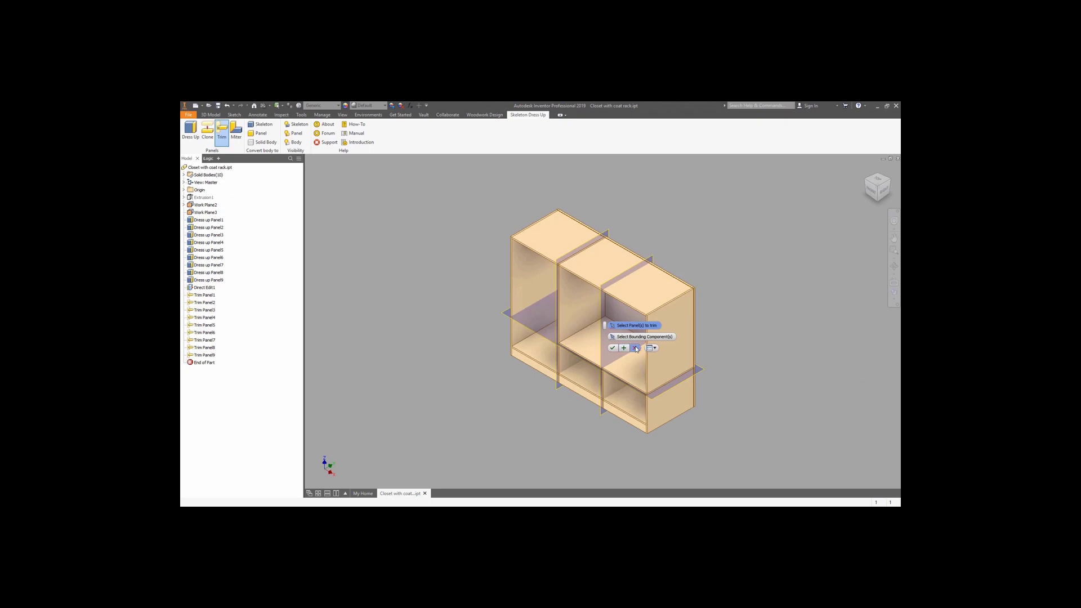
pyautogui.click(635, 348)
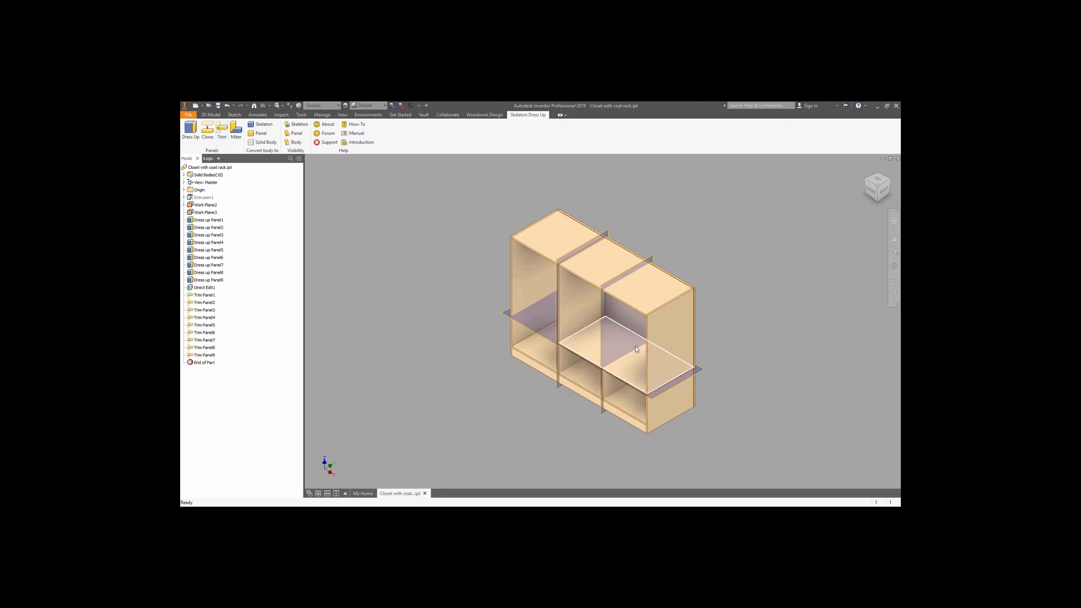
# Step: Hide the work planes and trim the full-height divider against the top and bottom panels
pyautogui.hotkey('alt', ']')
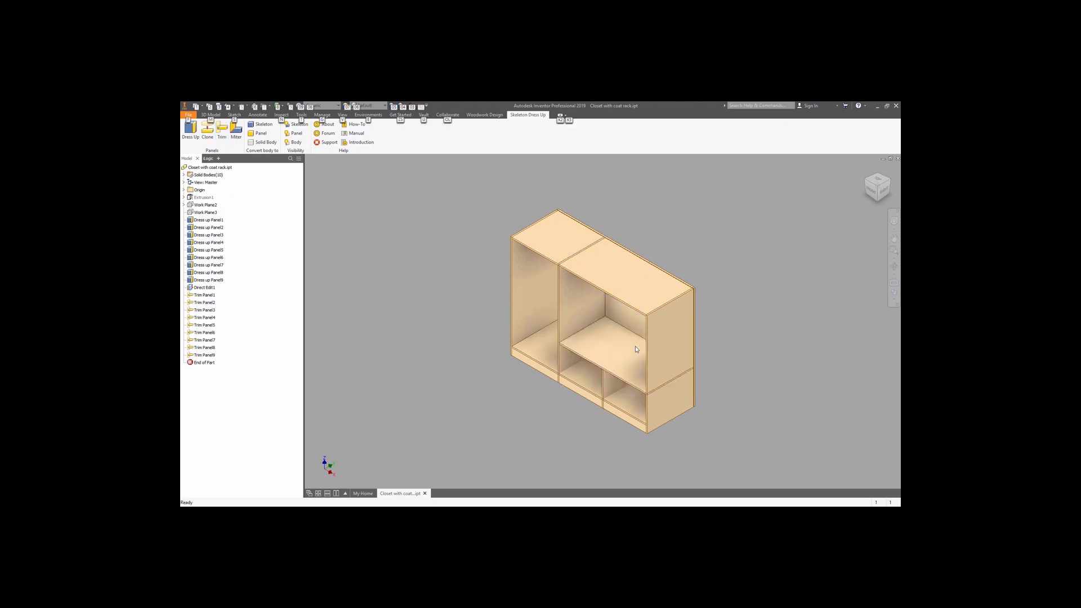
pyautogui.click(222, 130)
pyautogui.click(581, 294)
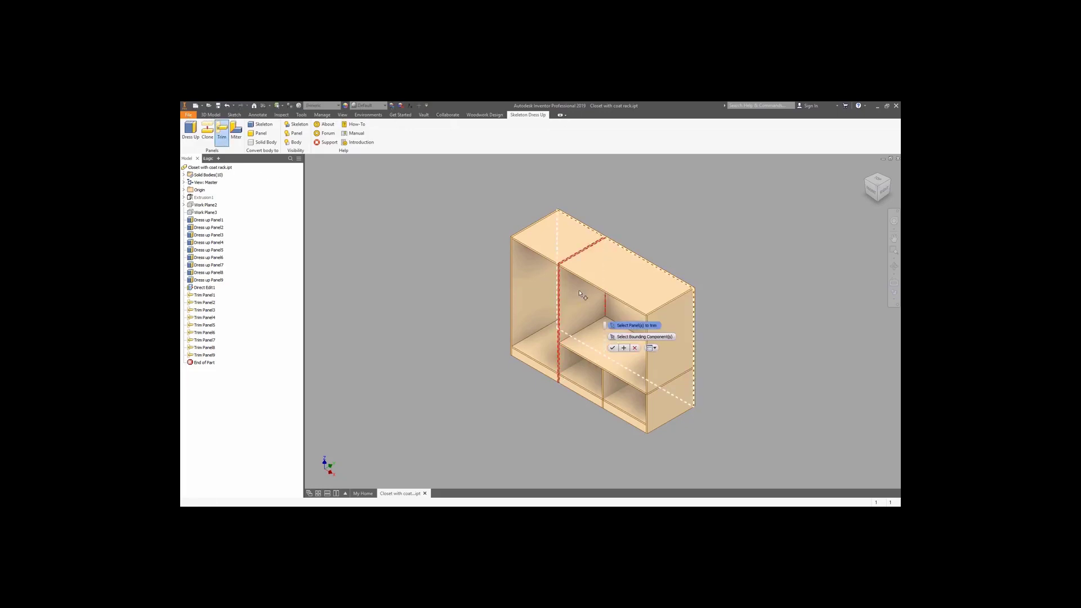
pyautogui.click(644, 336)
pyautogui.click(609, 289)
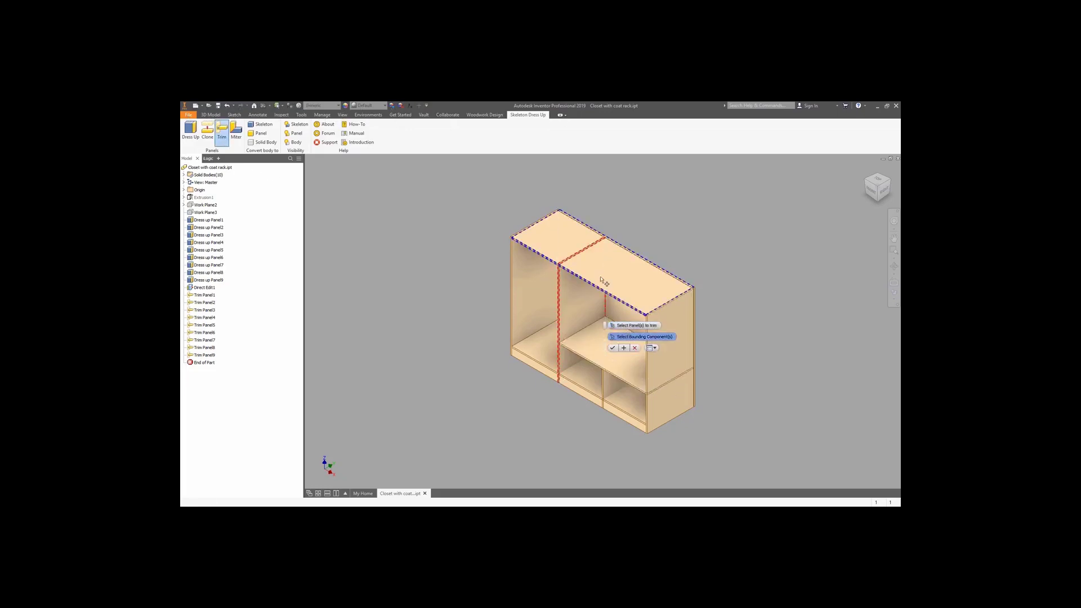
pyautogui.click(562, 360)
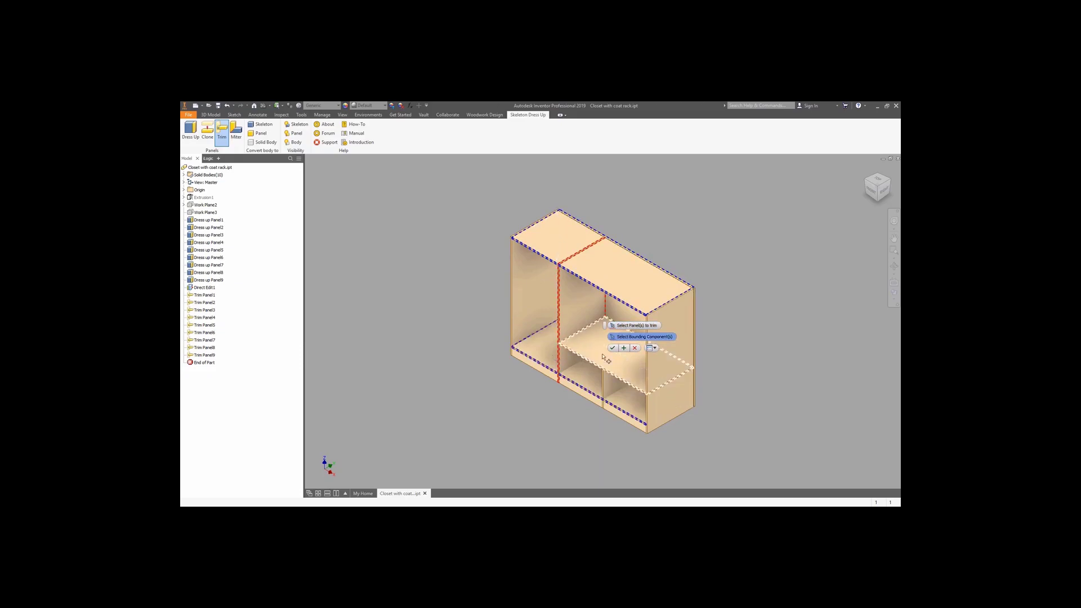
pyautogui.click(624, 349)
# Step: Trim the short lower divider against the bottom panel and end the Trim command
pyautogui.click(609, 382)
pyautogui.click(644, 336)
pyautogui.click(609, 398)
pyautogui.click(625, 349)
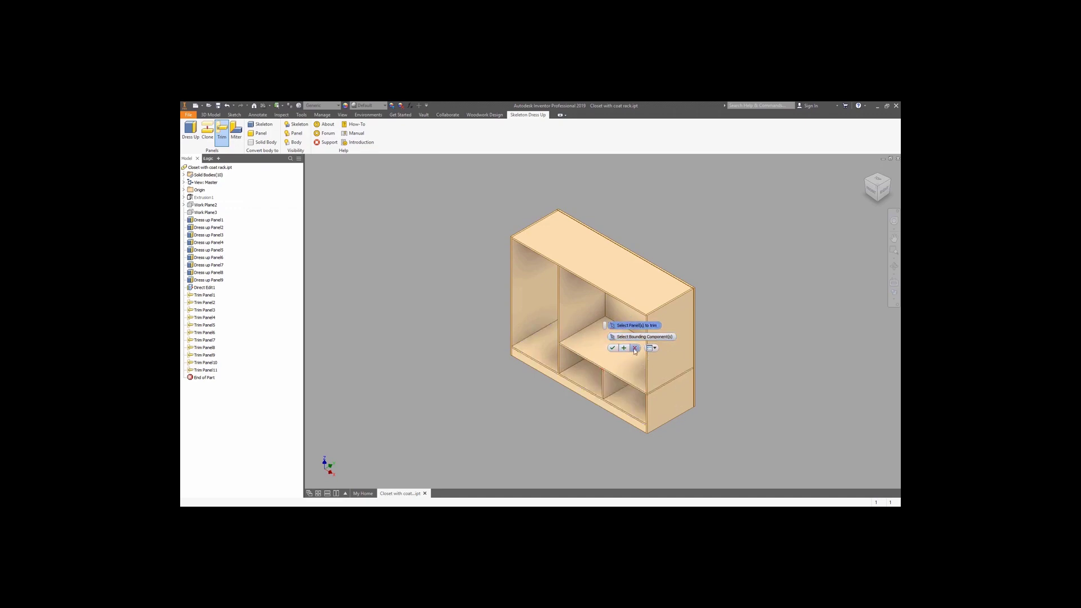
pyautogui.click(634, 348)
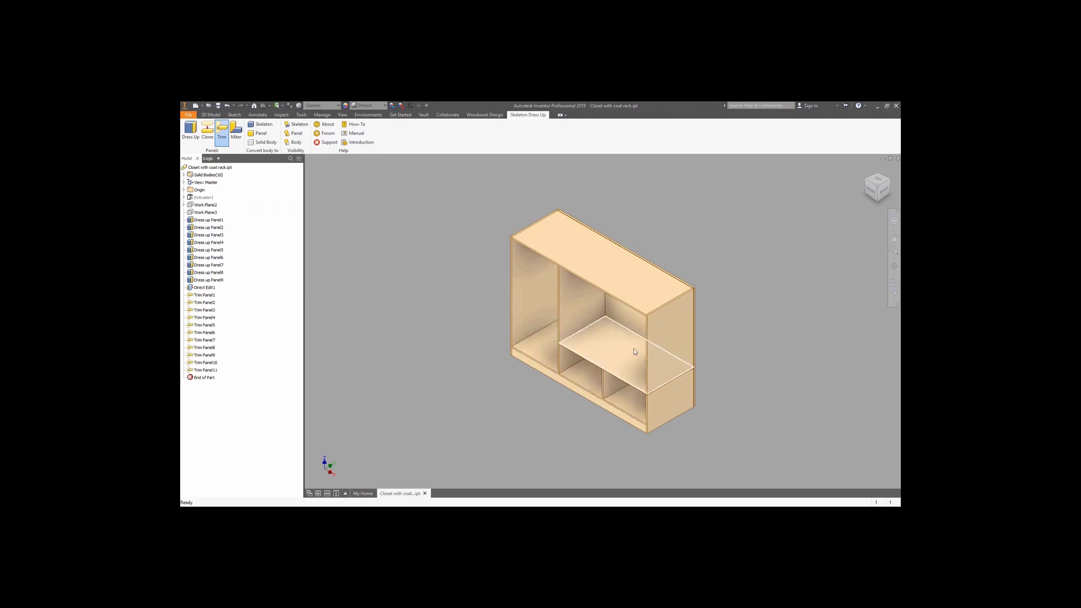
# Step: Use Direct Edit to move the back panel's edge face at the shelf-side outer panel to Panel_thickness/2 inside that panel's outer face
pyautogui.click(890, 179)
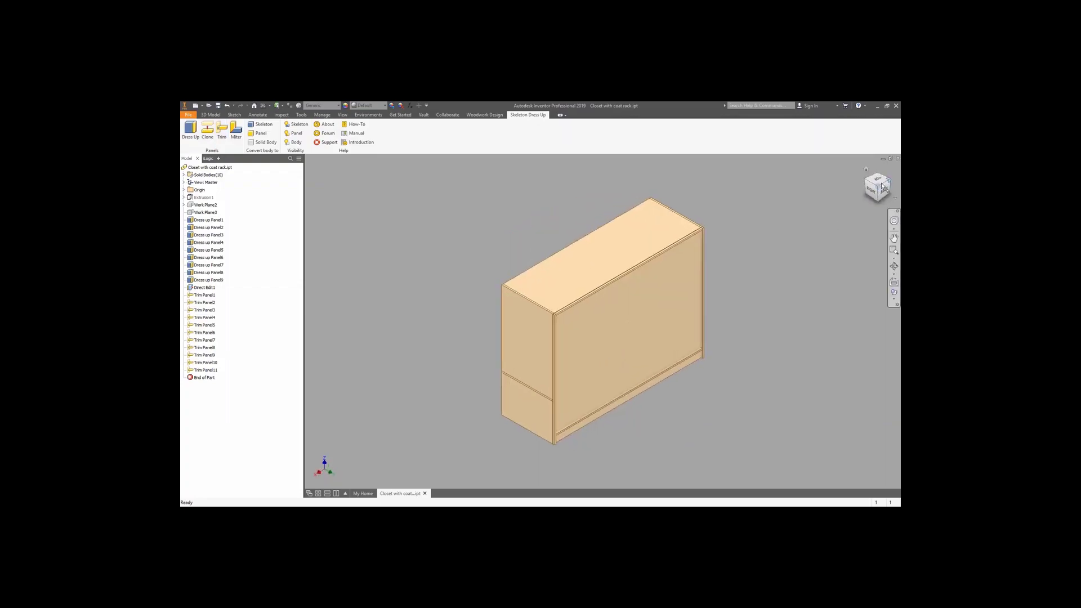
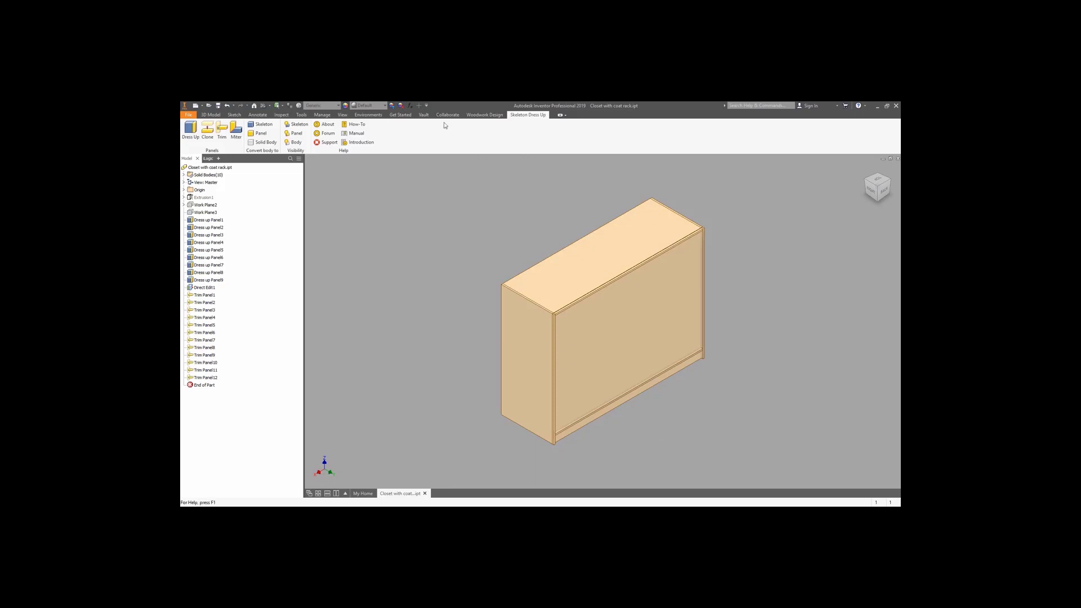
pyautogui.click(212, 115)
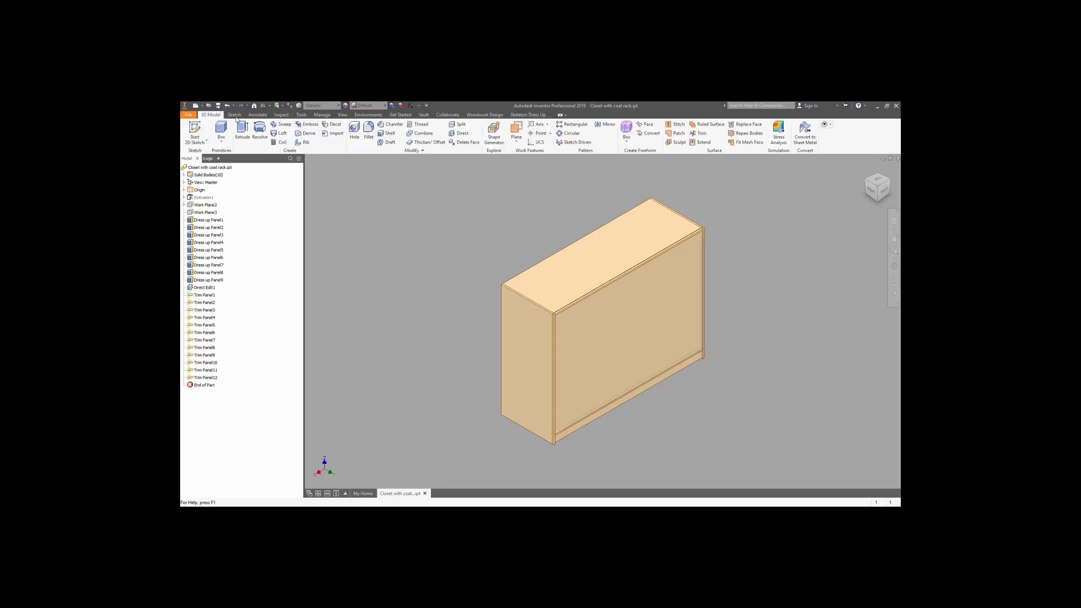
pyautogui.click(462, 133)
pyautogui.scroll(5, 553, 314)
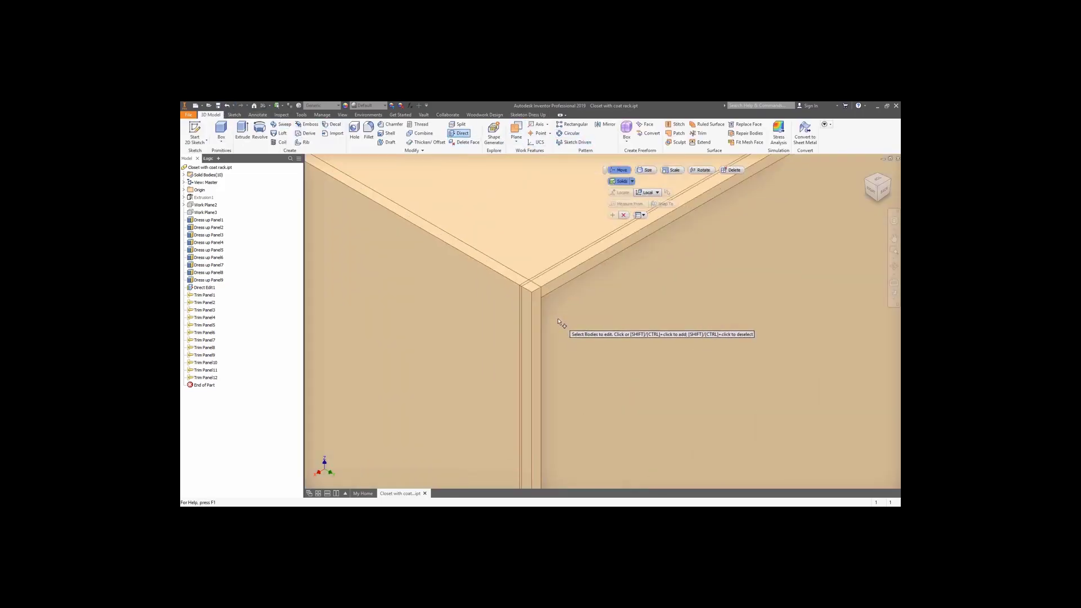
pyautogui.click(632, 181)
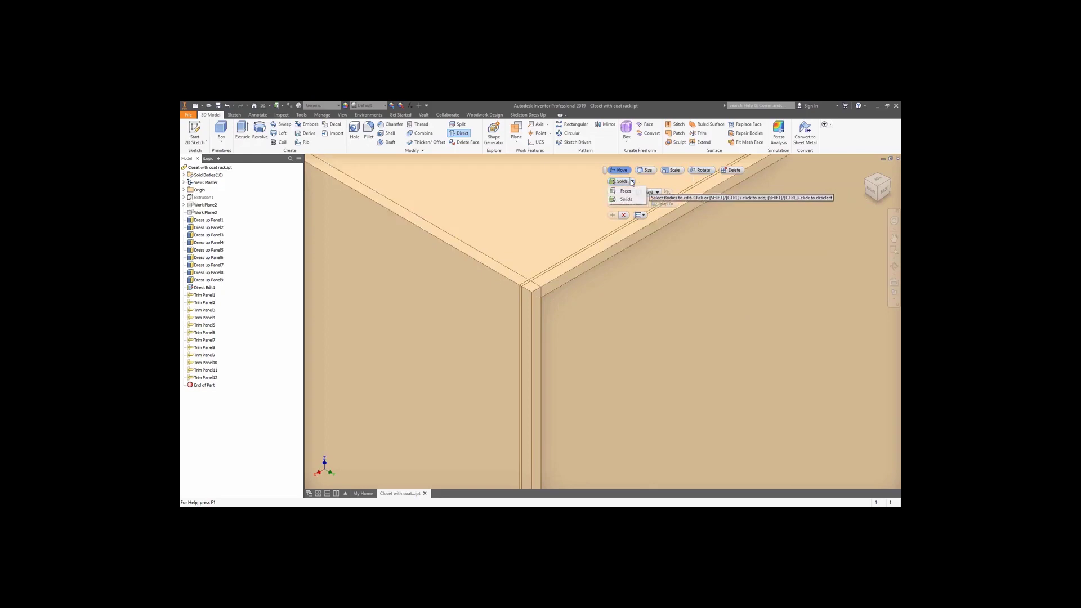
pyautogui.click(627, 194)
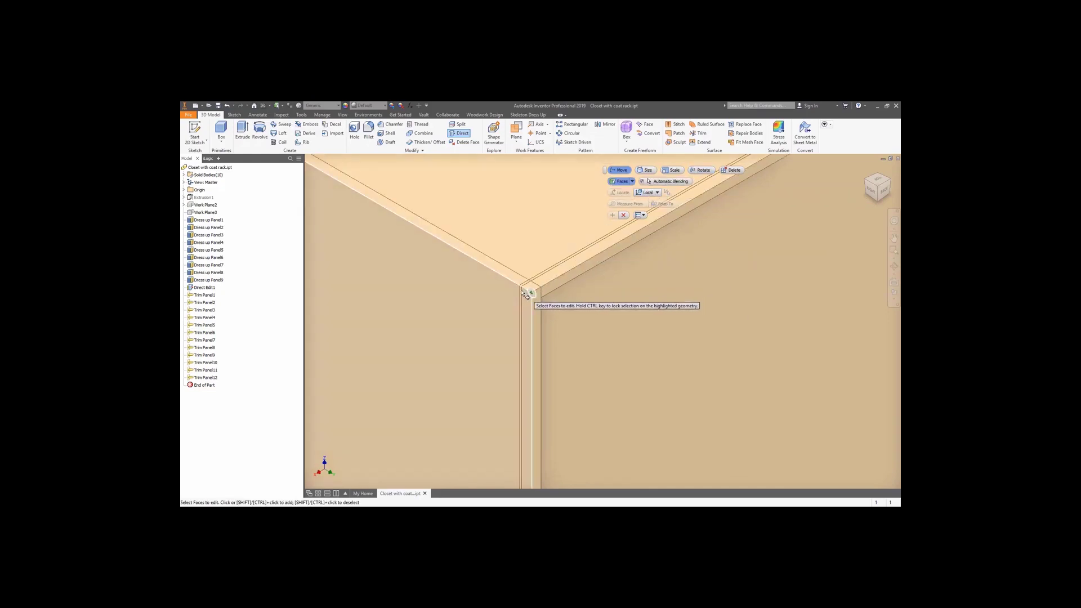
pyautogui.scroll(2, 522, 290)
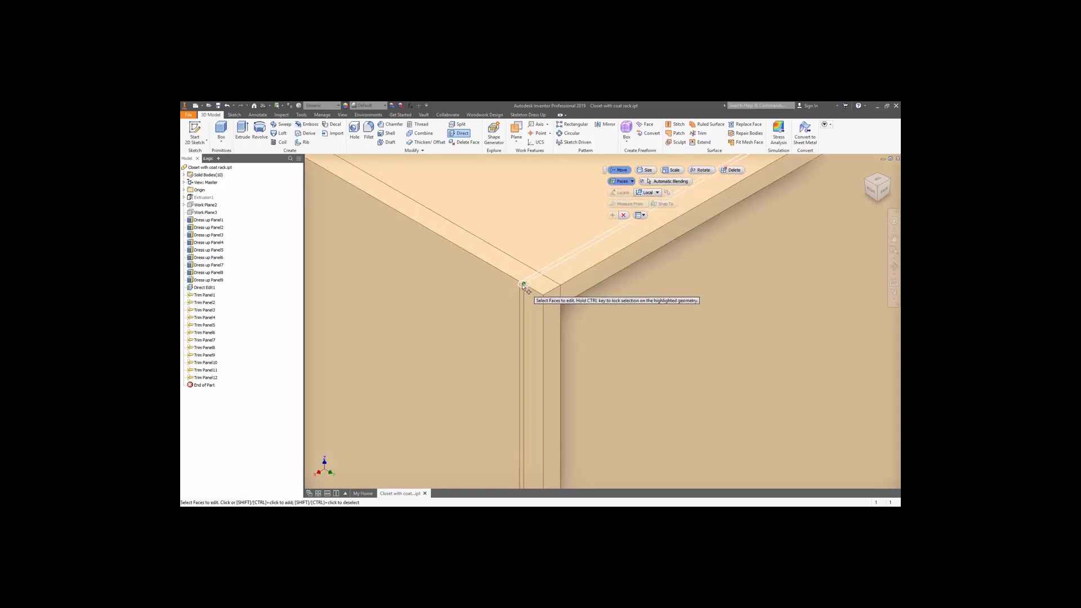
pyautogui.click(521, 290)
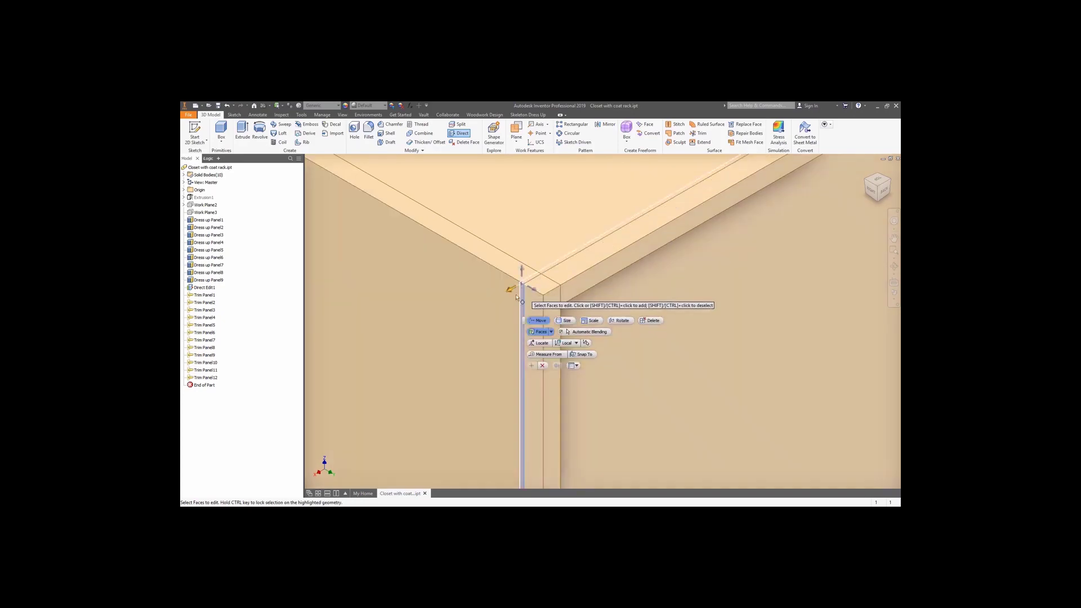
pyautogui.moveTo(511, 292); pyautogui.dragTo(525, 281)
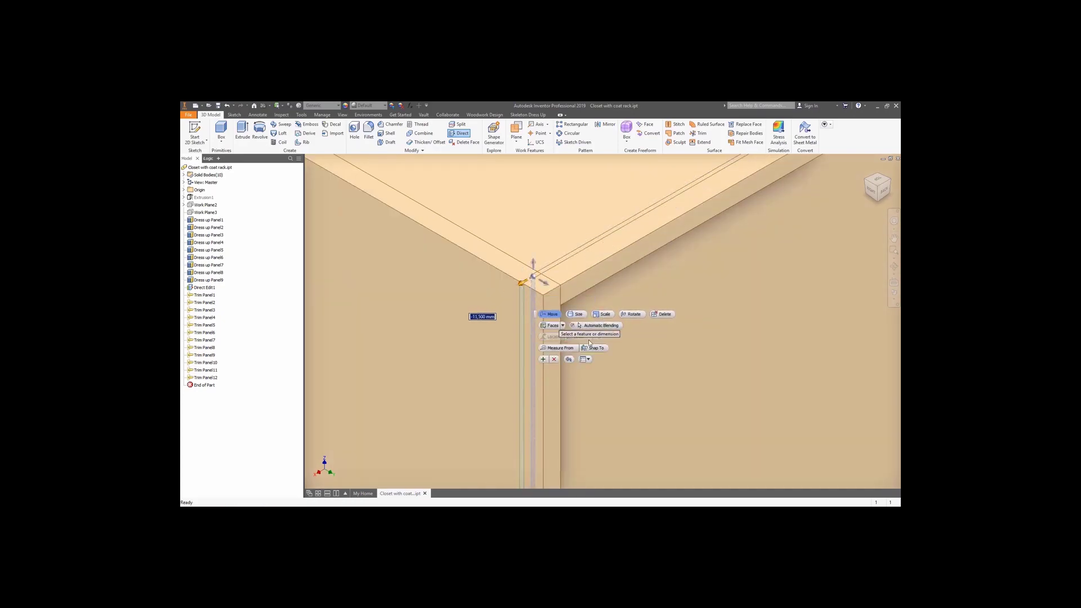
pyautogui.click(562, 347)
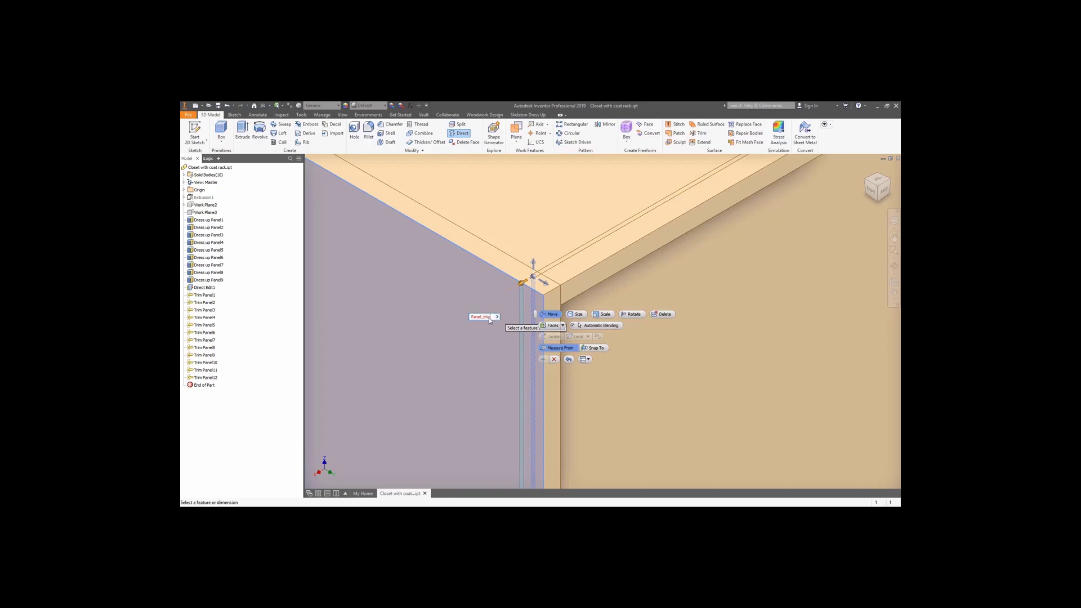
pyautogui.write('ss/2')
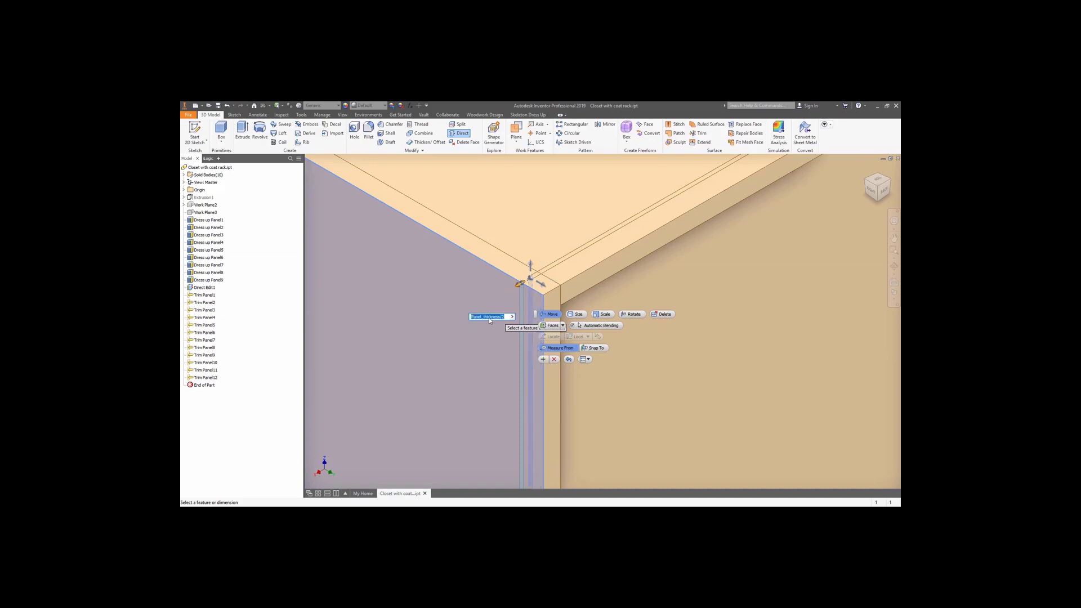
pyautogui.click(543, 358)
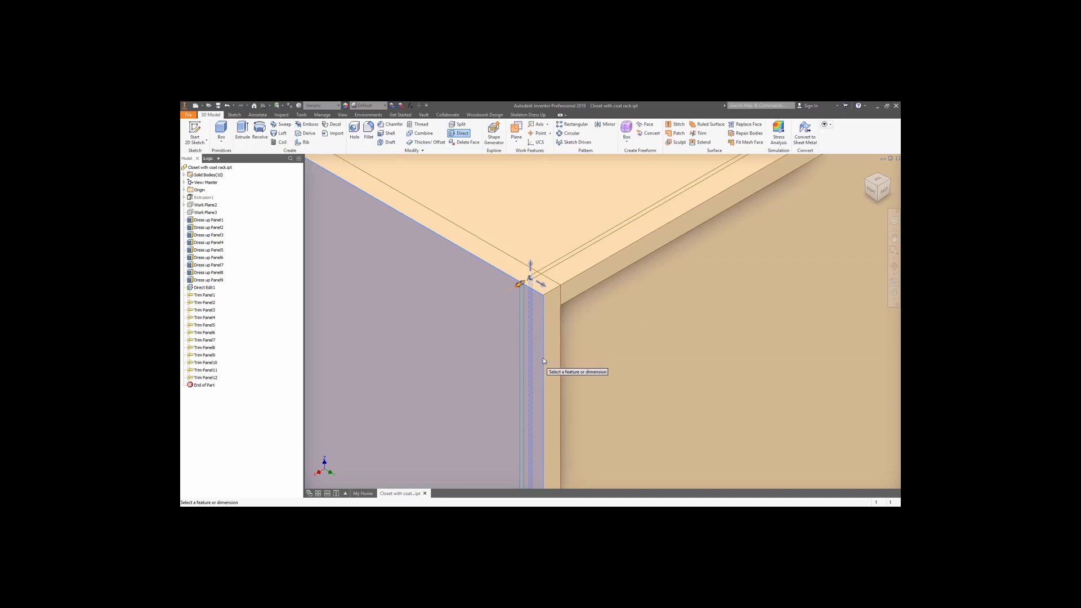
# Step: Move the back panel's opposite edge face to Panel_thickness/2 inside the other side panel's outer face and end Direct Edit
pyautogui.scroll(4, 462, 359)
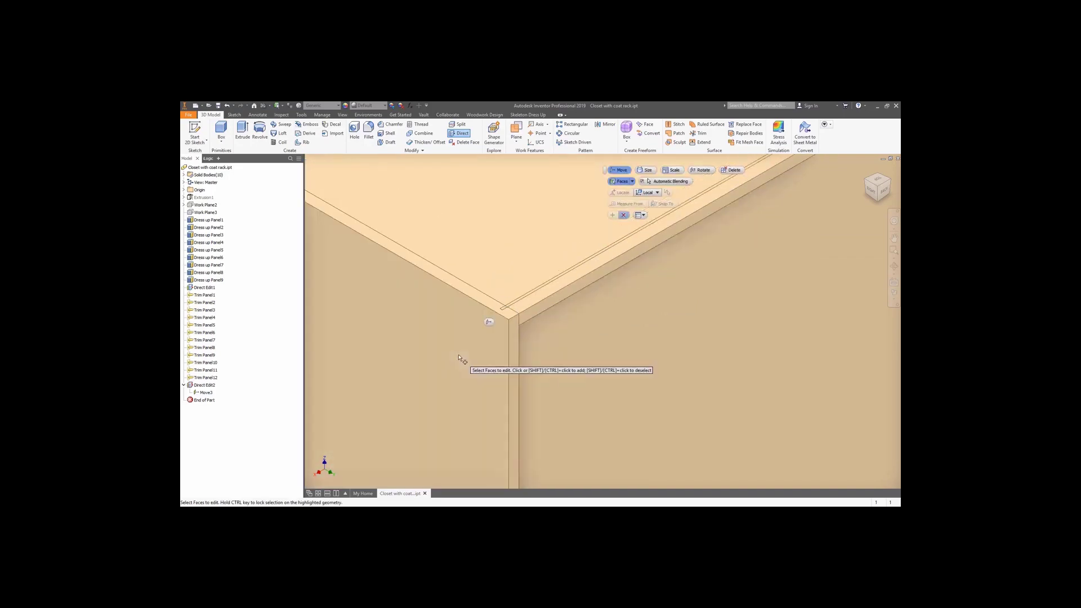
pyautogui.scroll(5, 459, 358)
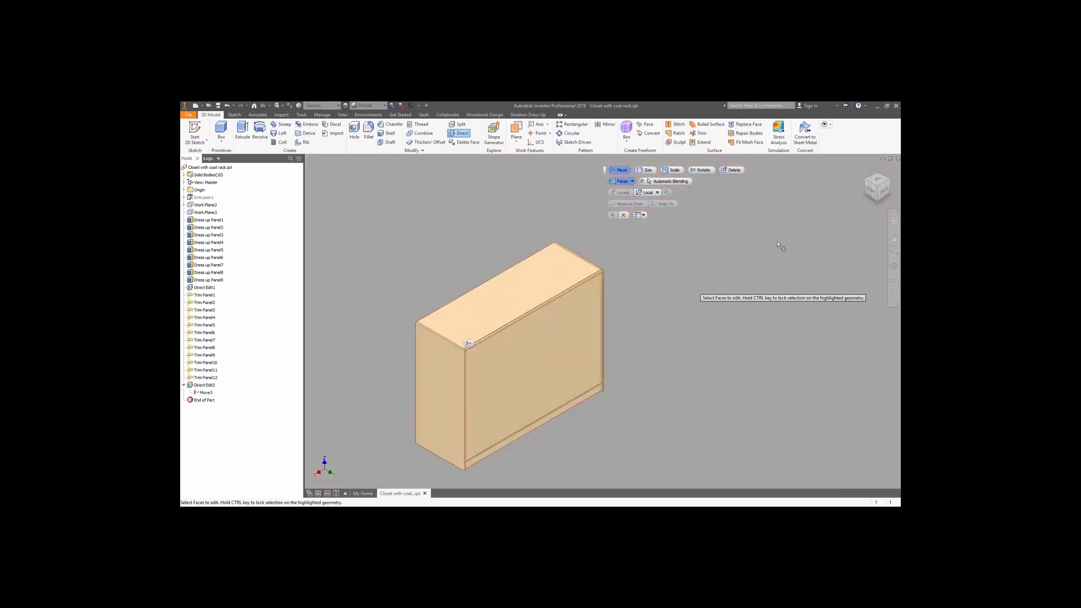
pyautogui.click(890, 184)
pyautogui.scroll(-5, 654, 309)
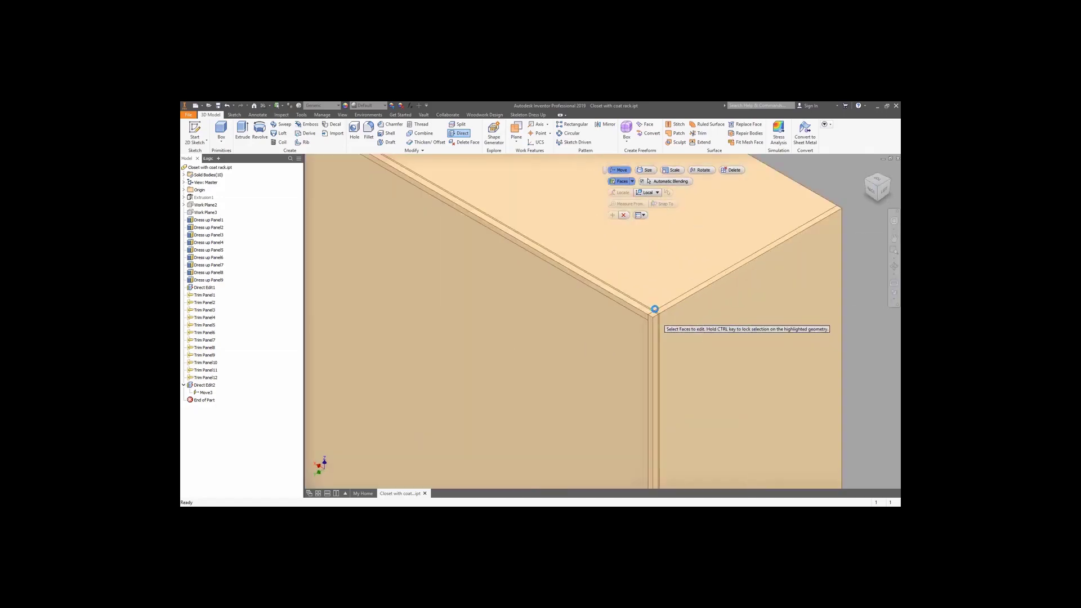
pyautogui.scroll(-4, 654, 309)
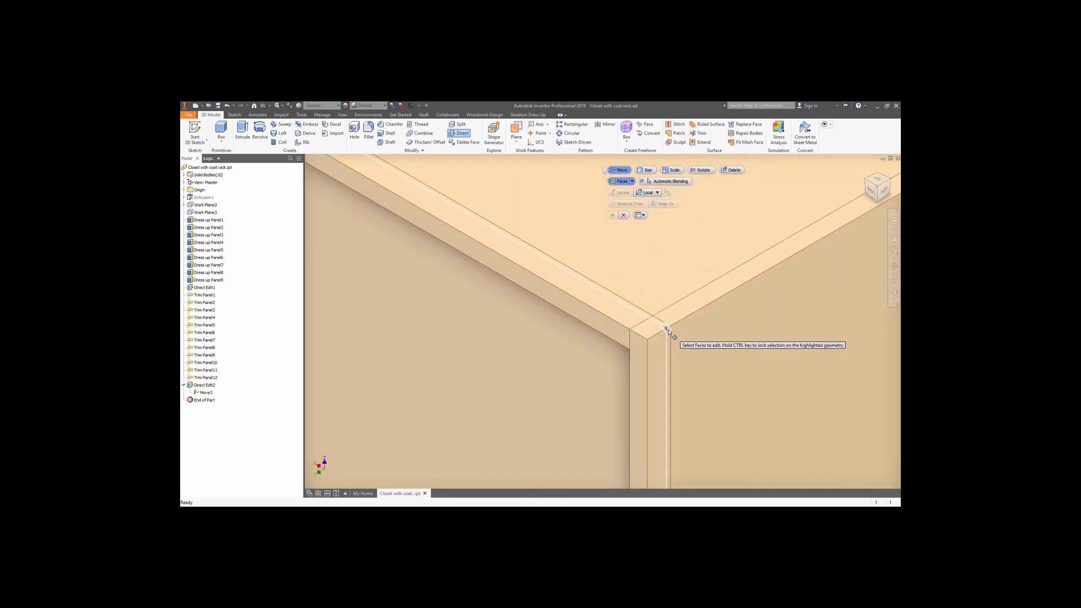
pyautogui.click(668, 331)
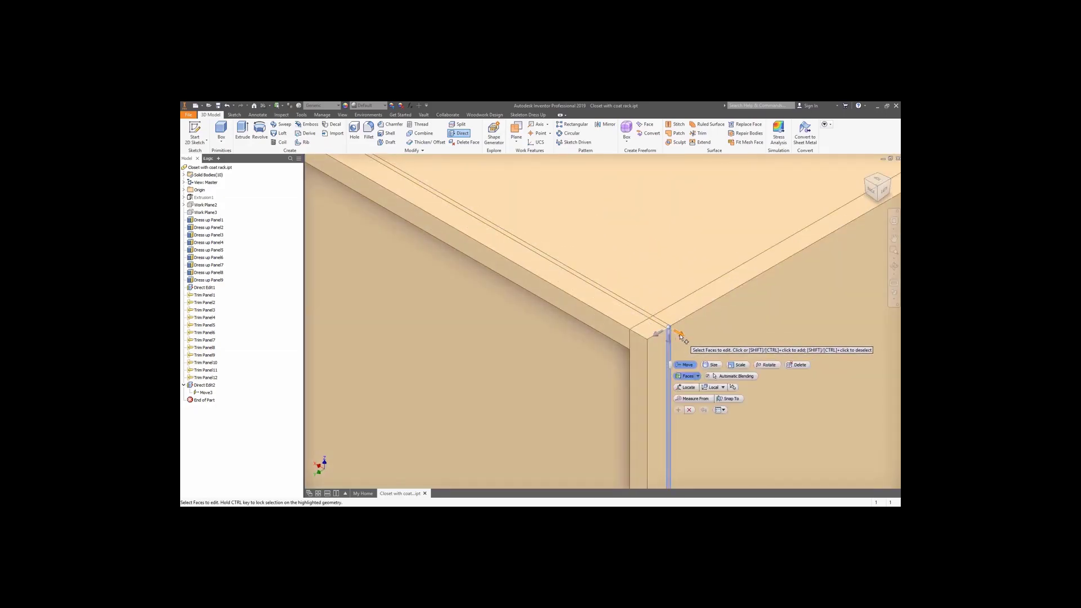
pyautogui.moveTo(682, 337); pyautogui.dragTo(673, 332)
pyautogui.click(688, 394)
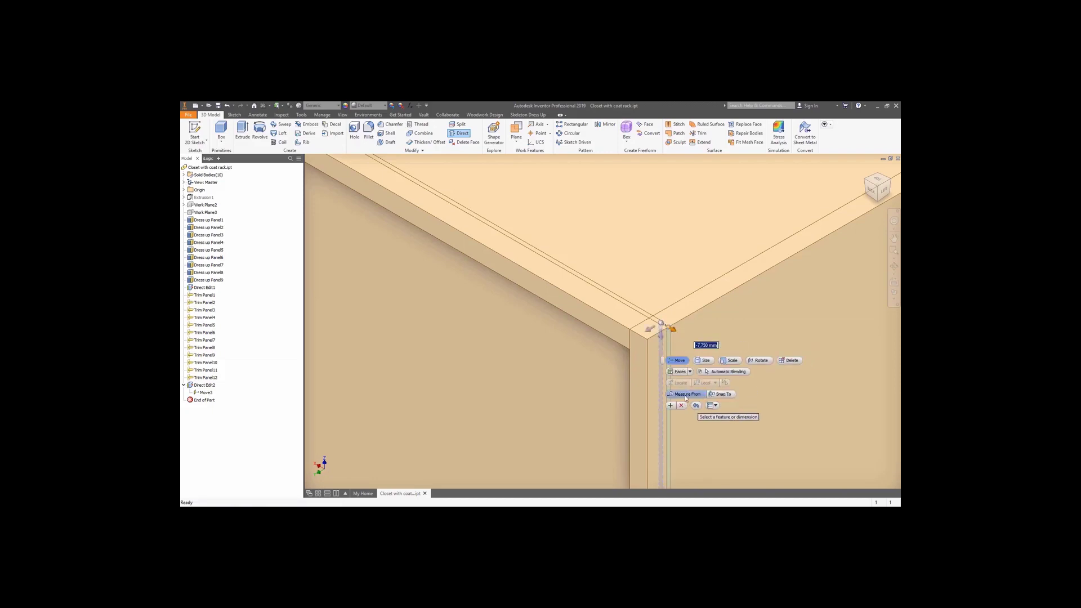
pyautogui.click(688, 333)
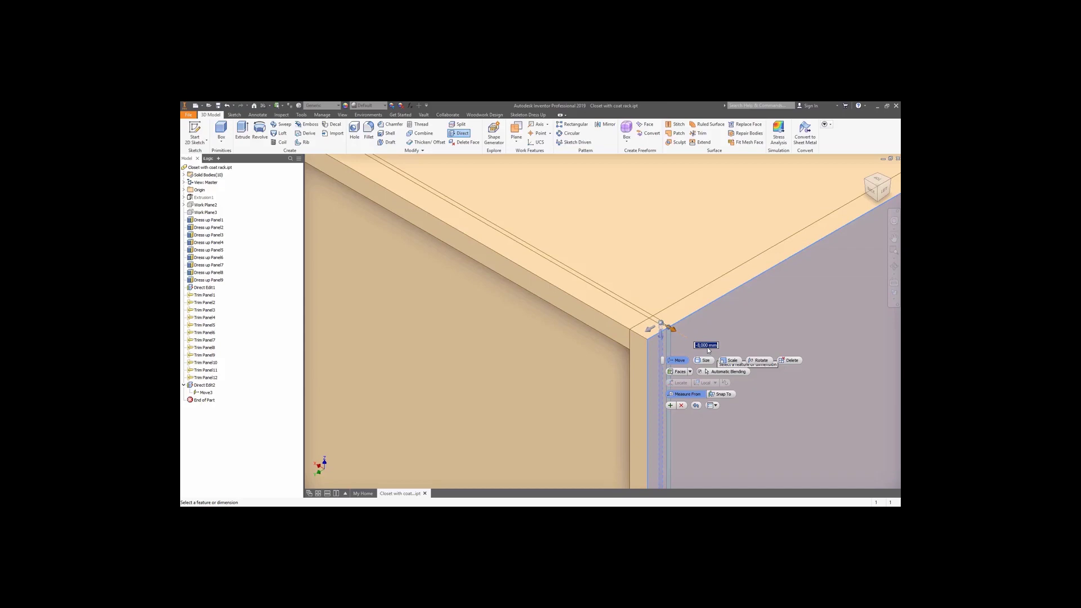
pyautogui.write('-thickness/2')
pyautogui.click(670, 405)
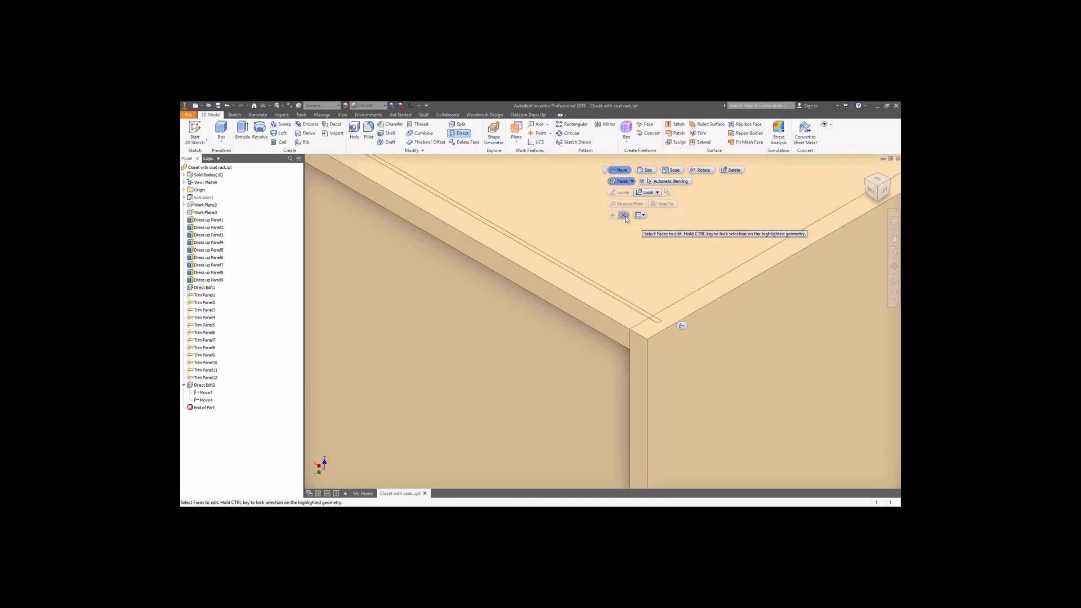
pyautogui.press('Escape')
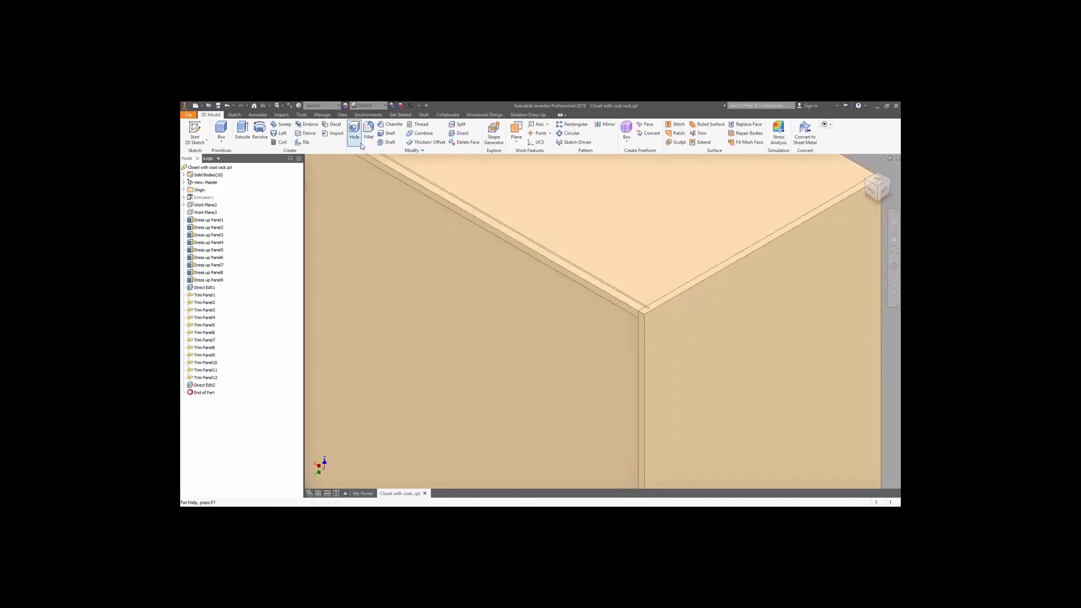
# Step: Trim both outer side panels against the back panel and end the Trim command
pyautogui.click(511, 115)
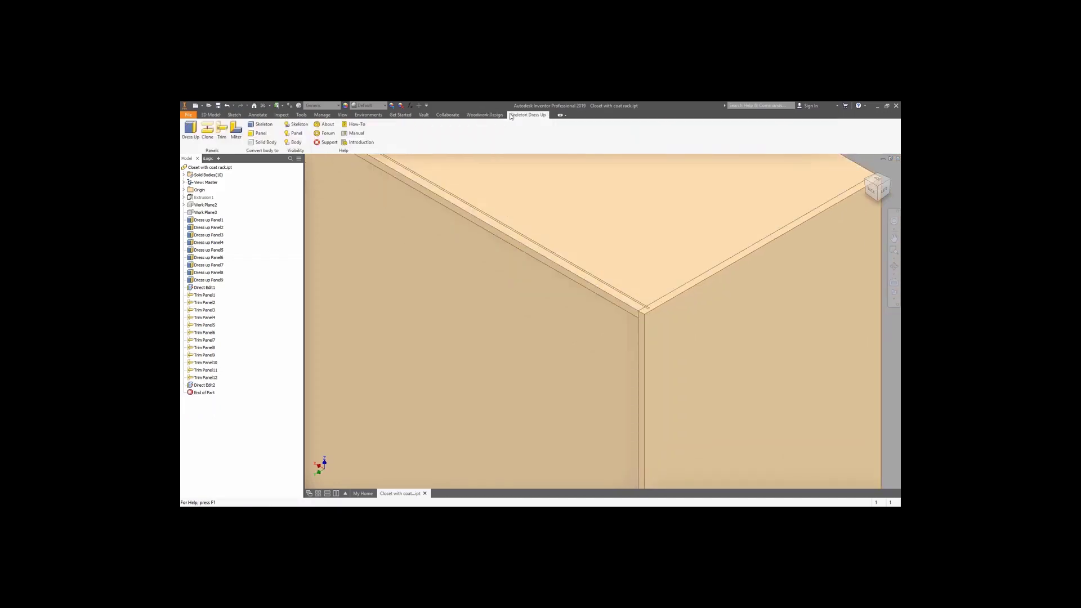
pyautogui.click(227, 133)
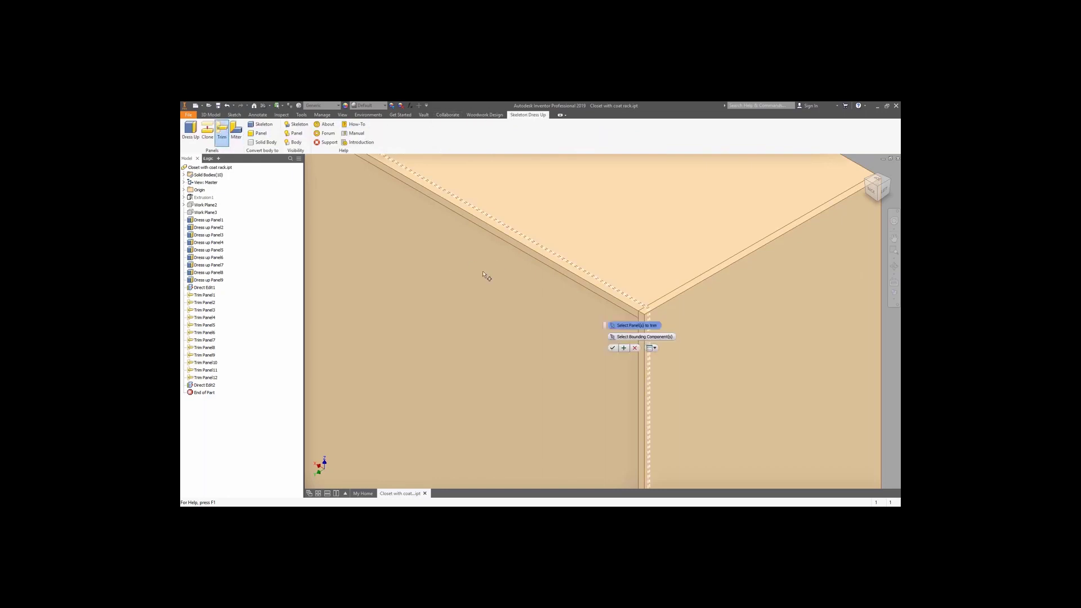
pyautogui.scroll(-2, 591, 331)
pyautogui.scroll(-3, 668, 304)
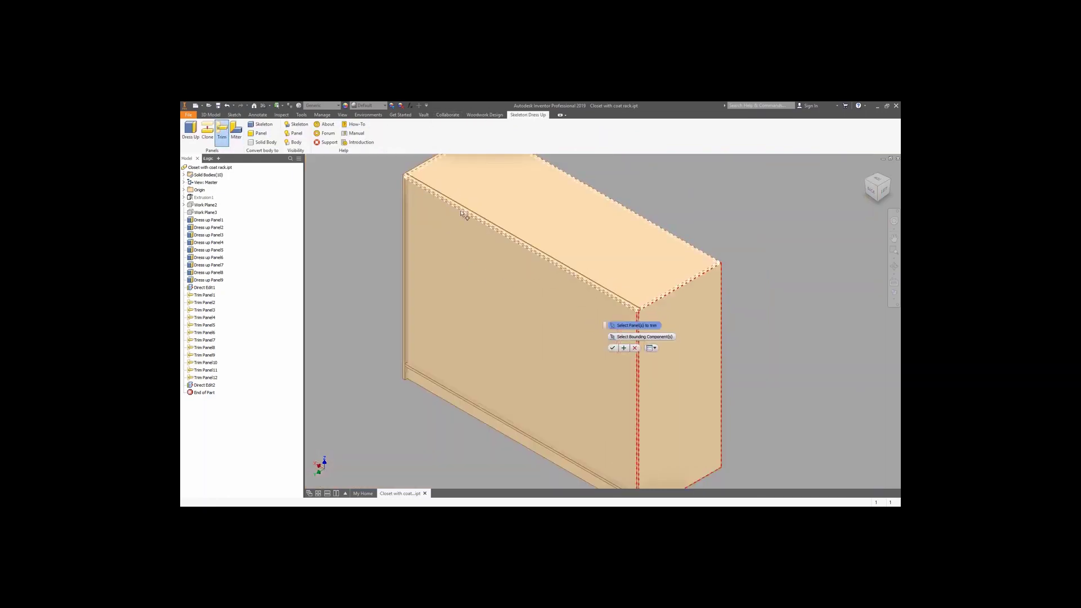
pyautogui.click(404, 178)
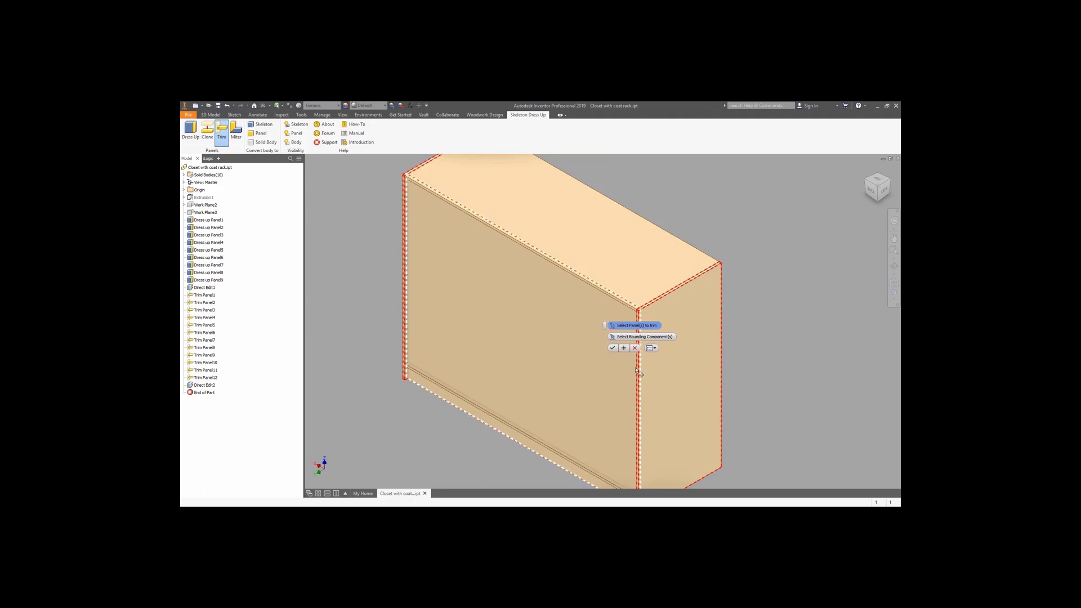
pyautogui.click(625, 337)
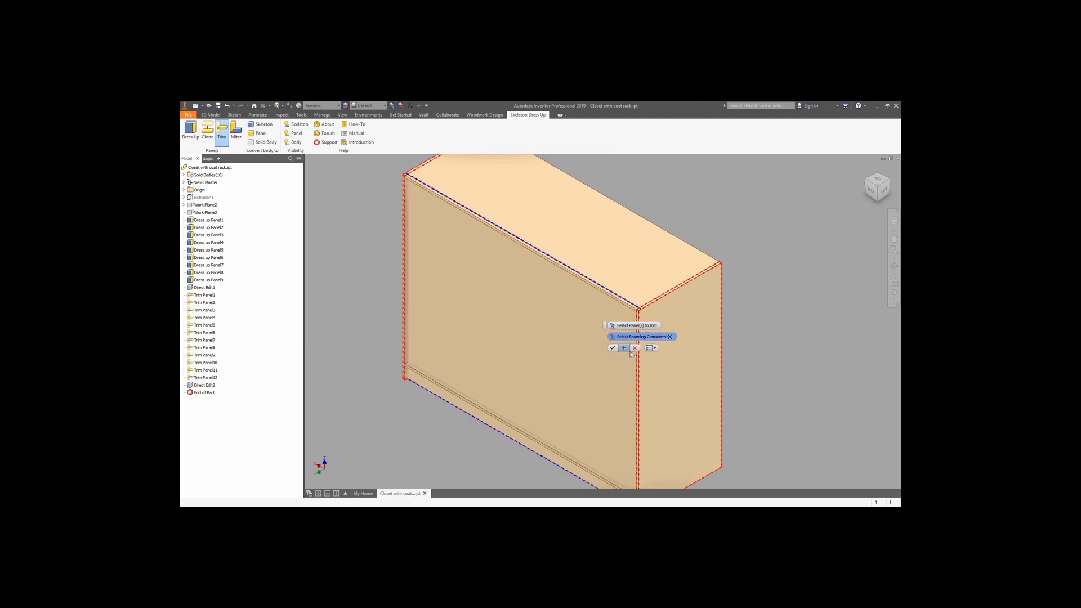
pyautogui.click(624, 348)
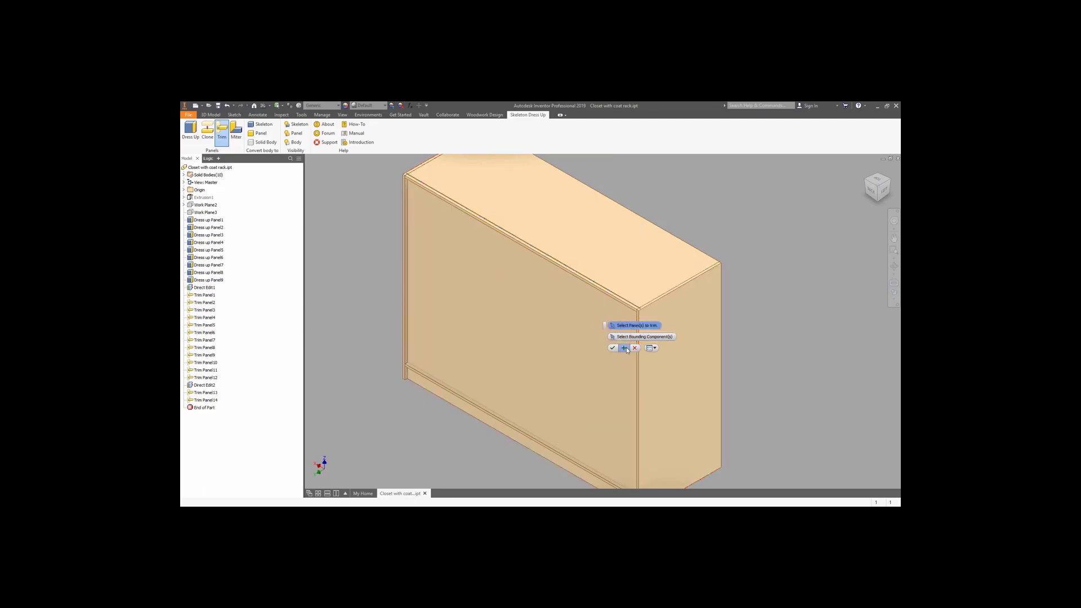
pyautogui.click(633, 348)
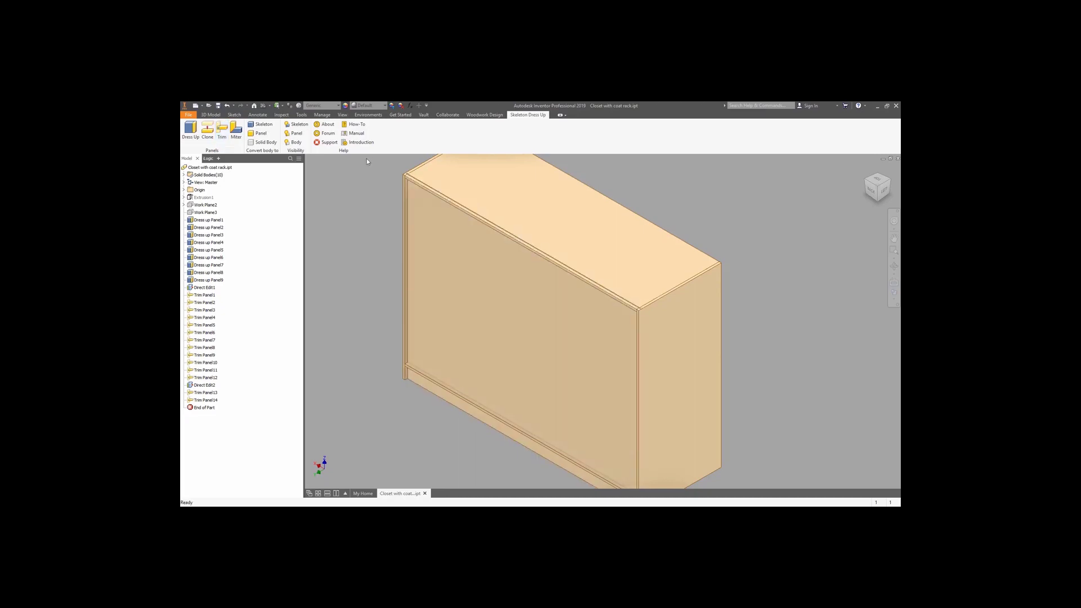
# Step: Use Direct Edit to move the back panel's upper edge face to Panel_thickness/2 below the top panel's upper face
pyautogui.click(210, 114)
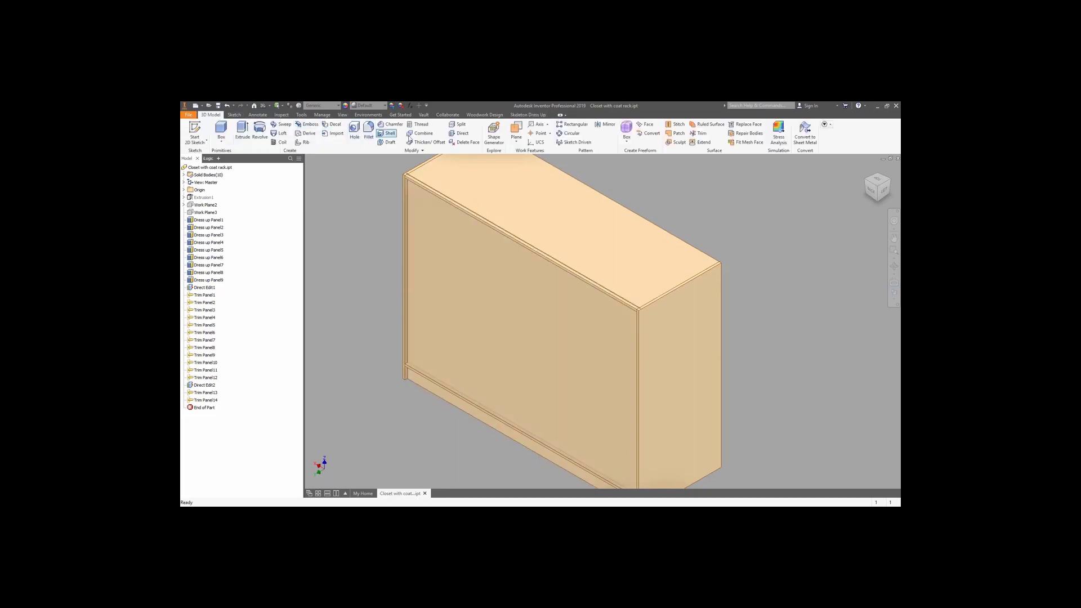
pyautogui.click(459, 133)
pyautogui.scroll(5, 417, 178)
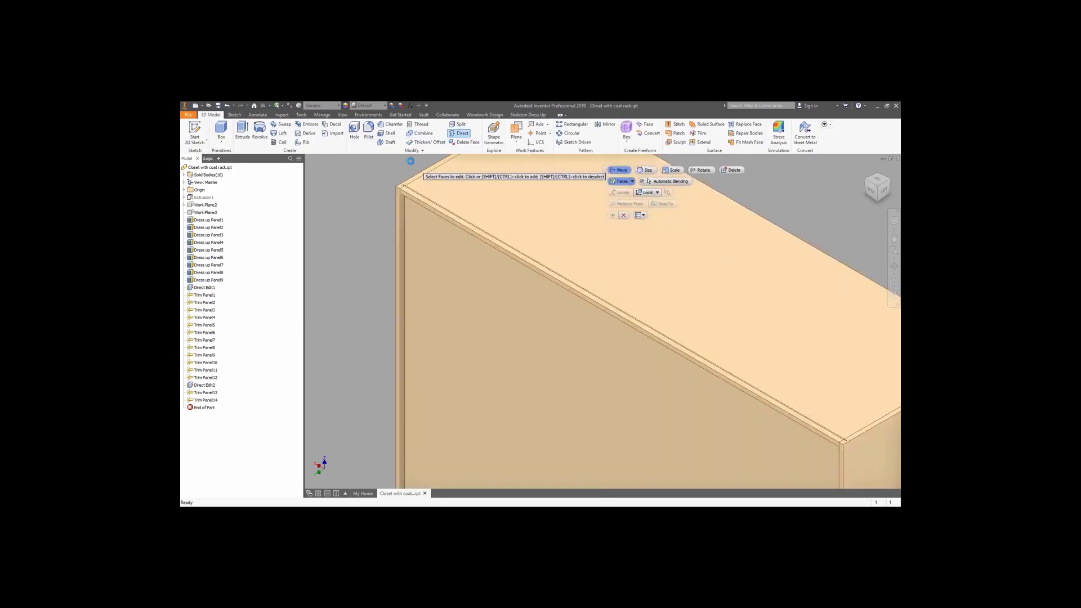
pyautogui.scroll(4, 378, 231)
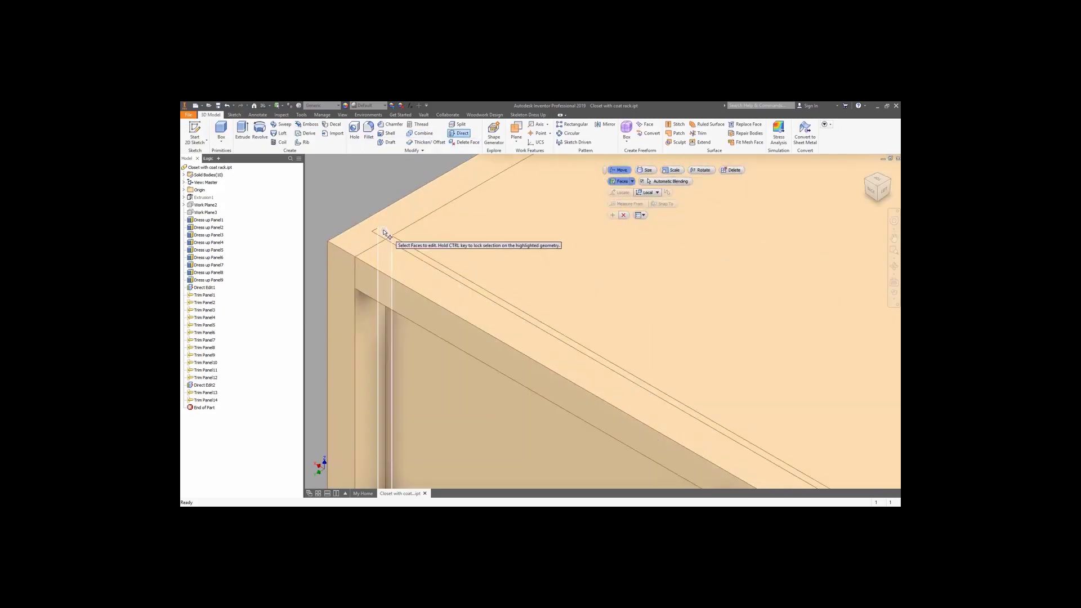
pyautogui.click(377, 230)
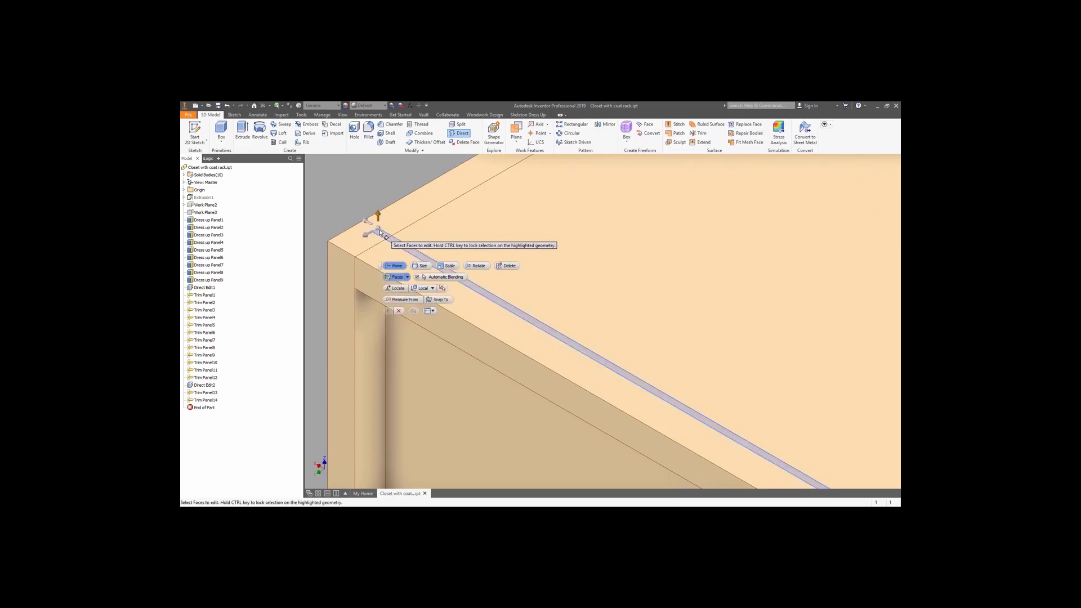
pyautogui.moveTo(378, 228); pyautogui.dragTo(379, 232)
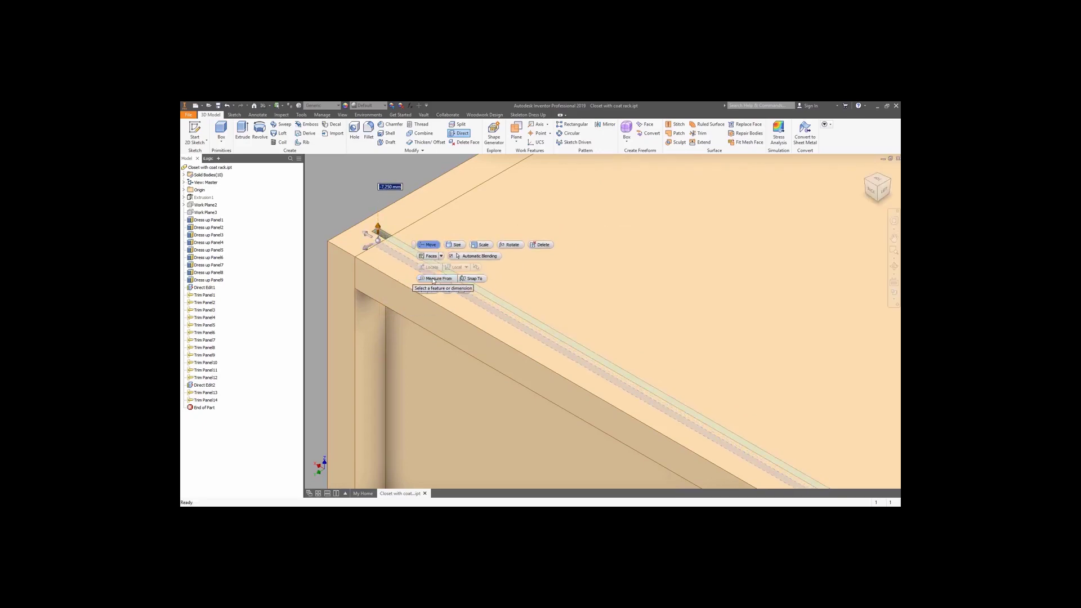
pyautogui.click(431, 278)
pyautogui.click(392, 271)
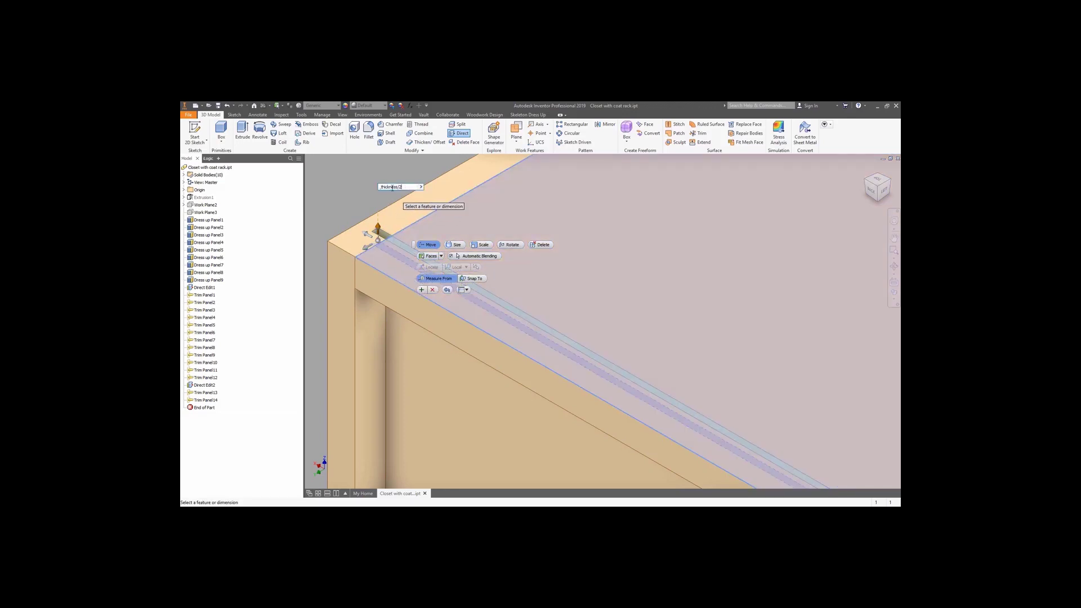
pyautogui.write('-thickness/2')
pyautogui.press('Return')
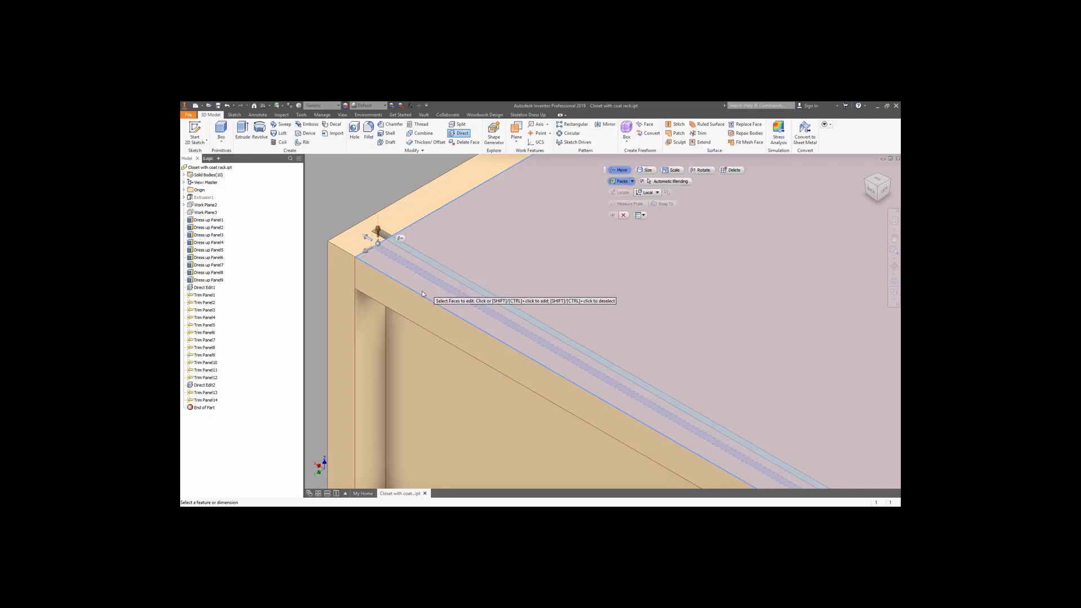
# Step: Use Direct Edit to move the back panel's lower edge face to Panel_thickness/2 above the bottom panel's underside and end Direct Edit
pyautogui.click(624, 215)
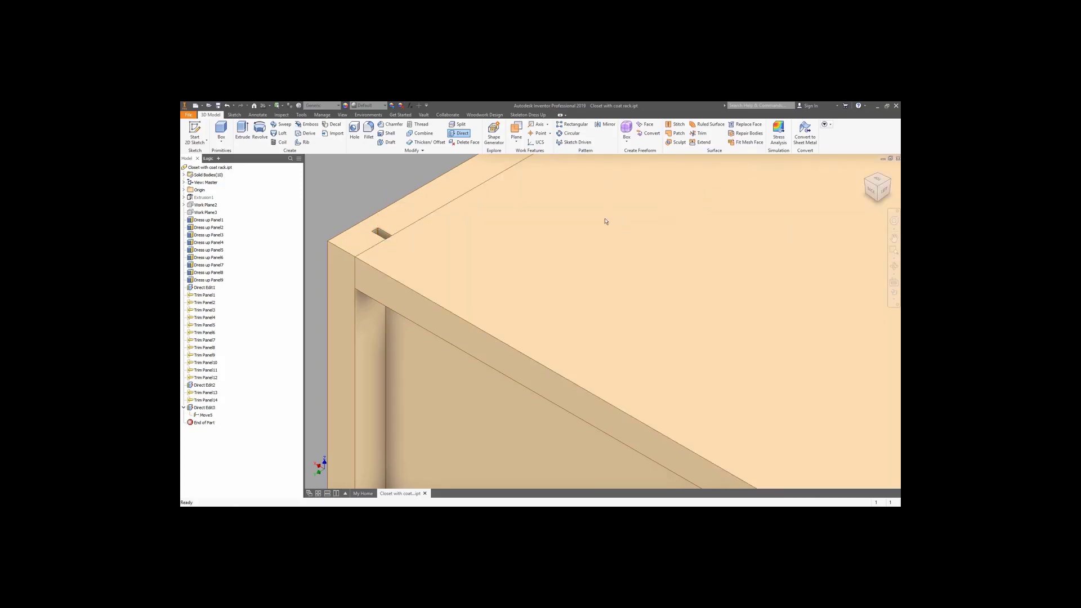
pyautogui.scroll(-5, 467, 206)
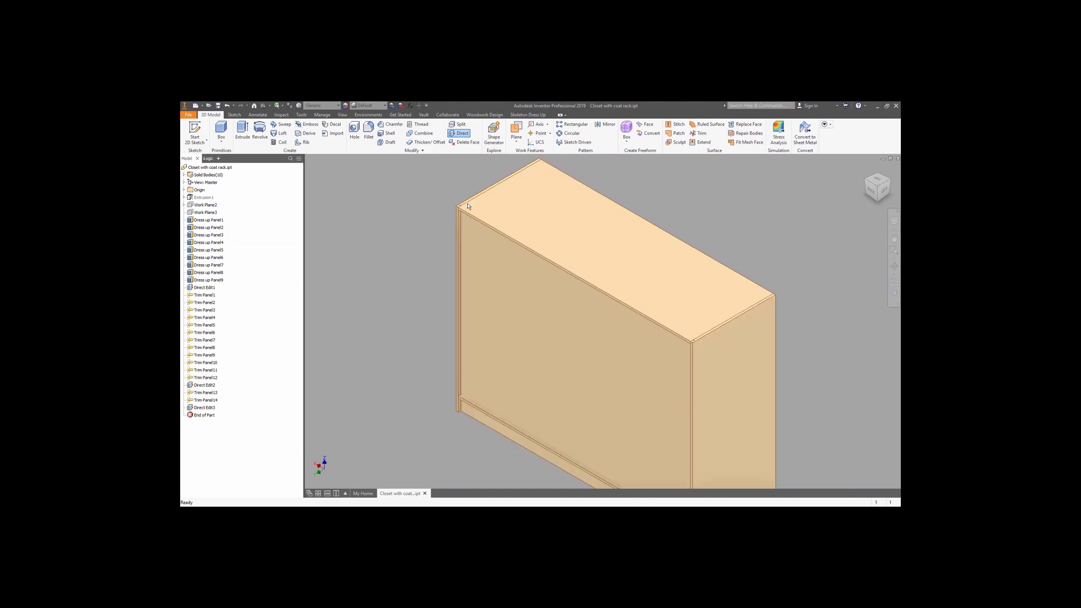
pyautogui.click(879, 202)
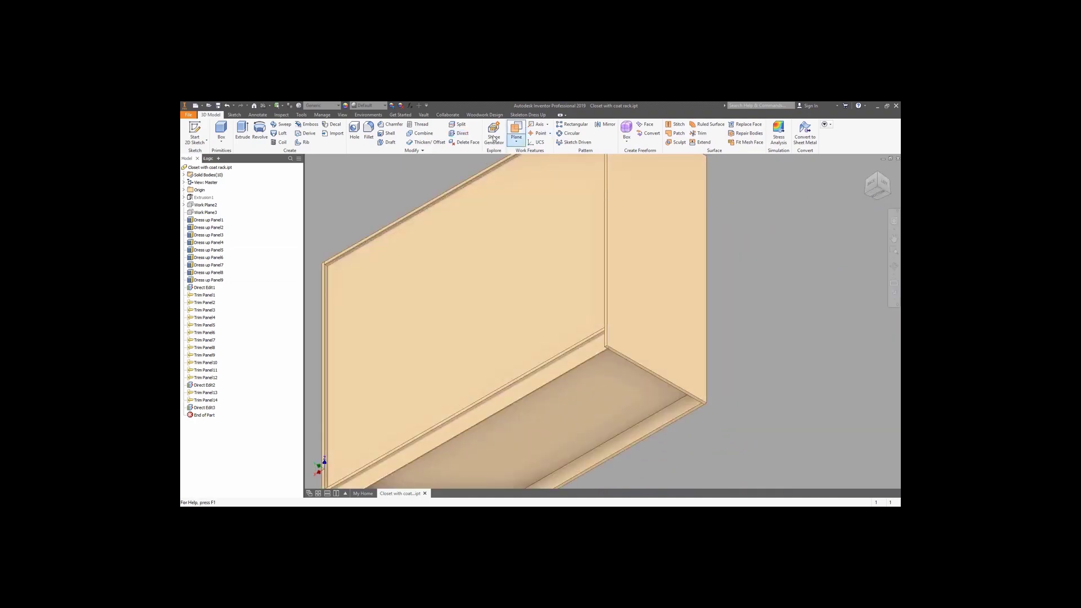
pyautogui.click(463, 133)
pyautogui.scroll(4, 589, 369)
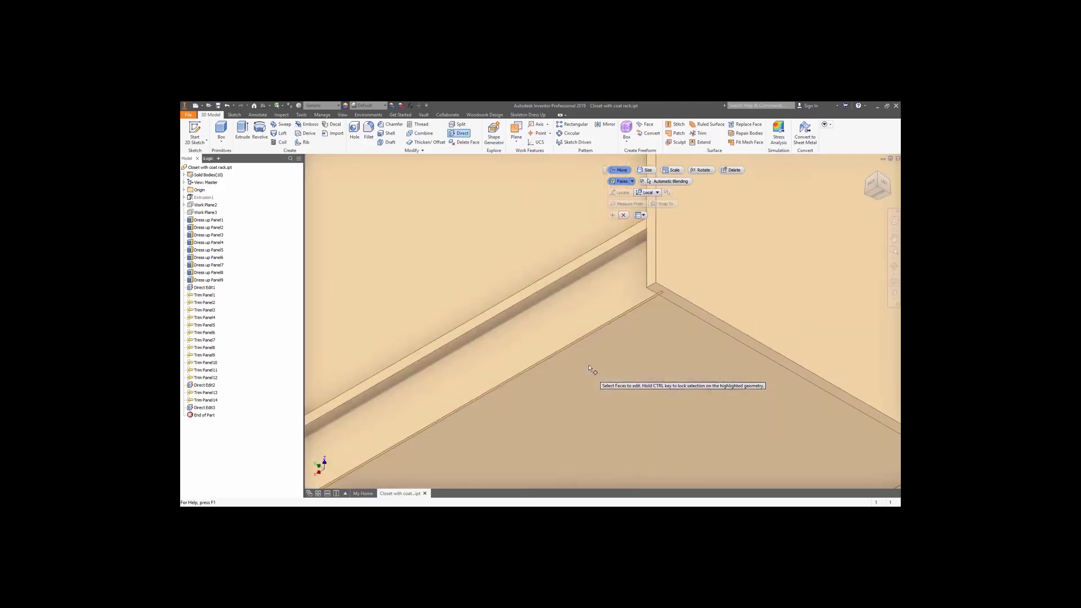
pyautogui.scroll(1, 619, 321)
pyautogui.click(616, 317)
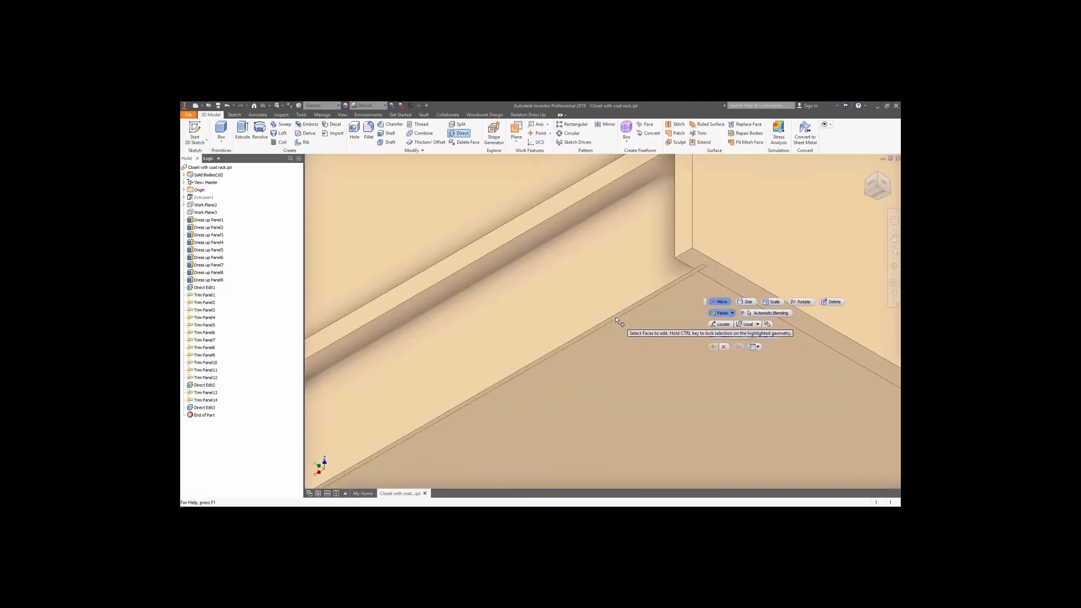
pyautogui.moveTo(704, 280); pyautogui.dragTo(703, 212)
pyautogui.click(752, 233)
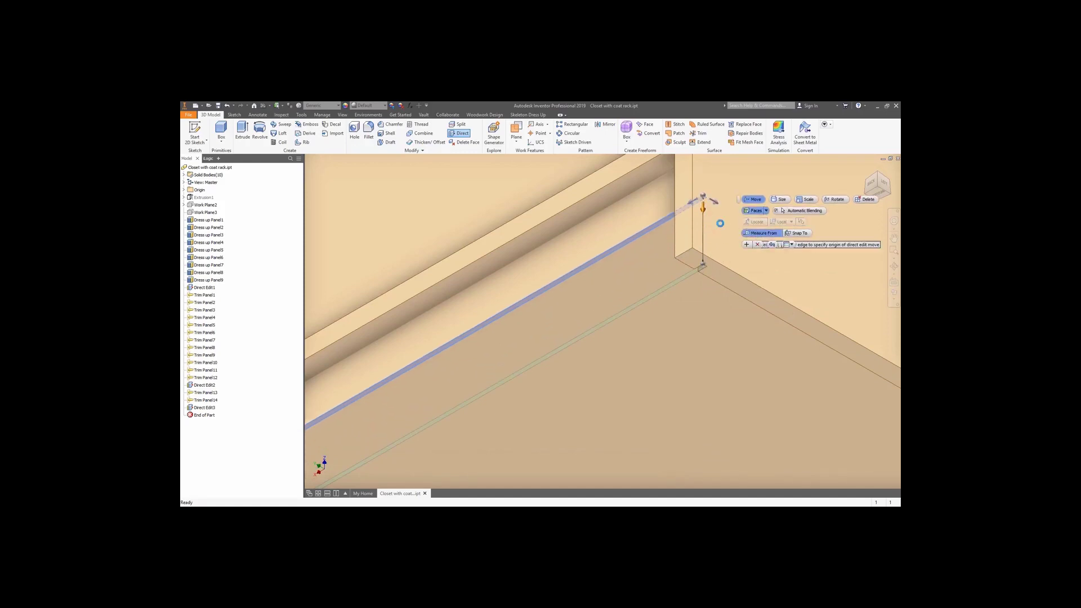
pyautogui.click(630, 188)
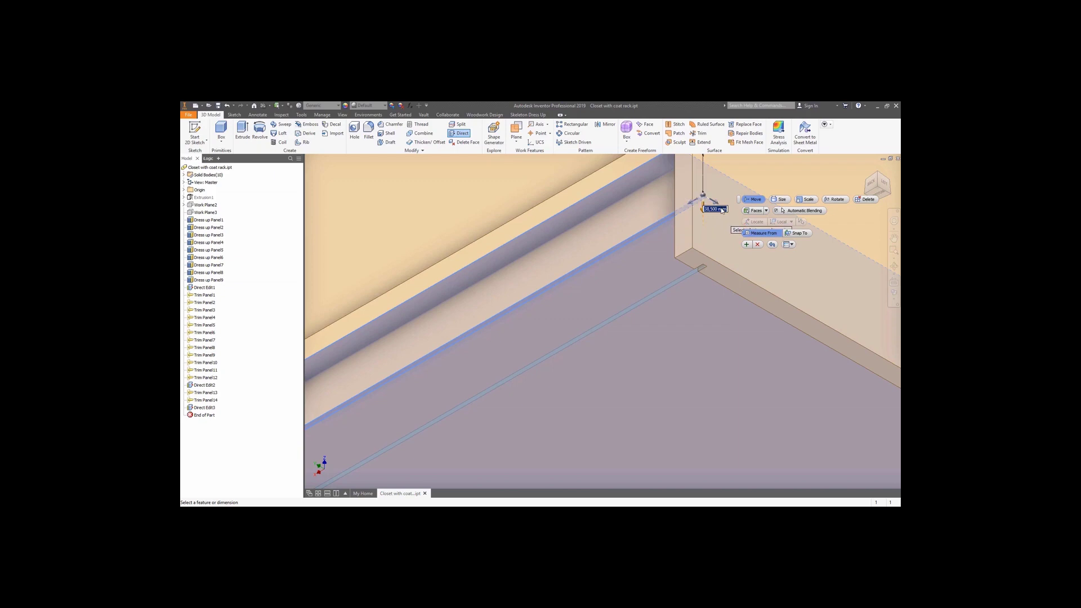
pyautogui.write('thickness/2')
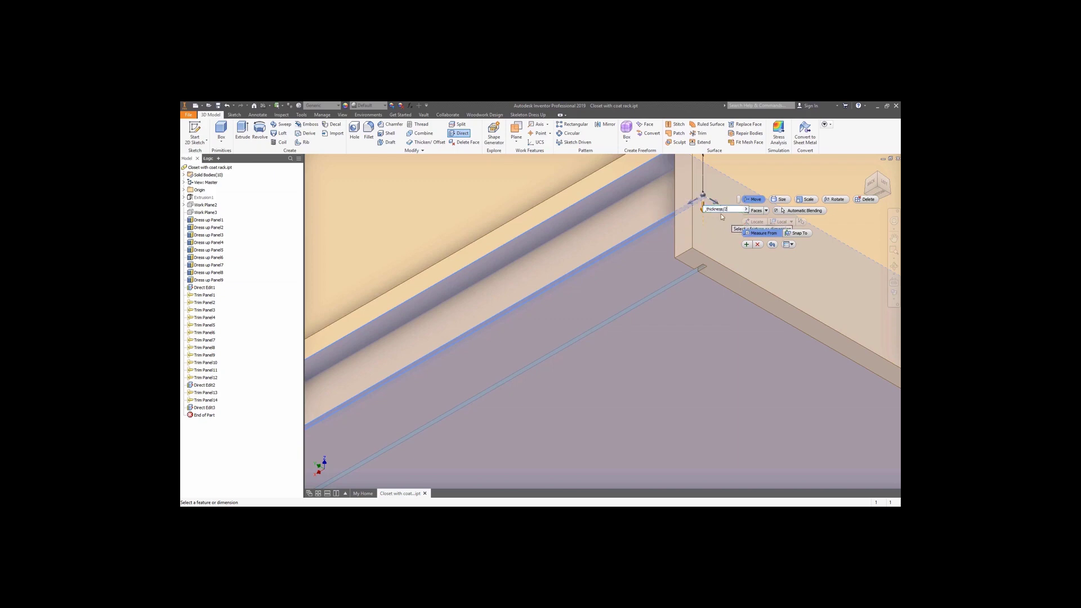
pyautogui.click(747, 245)
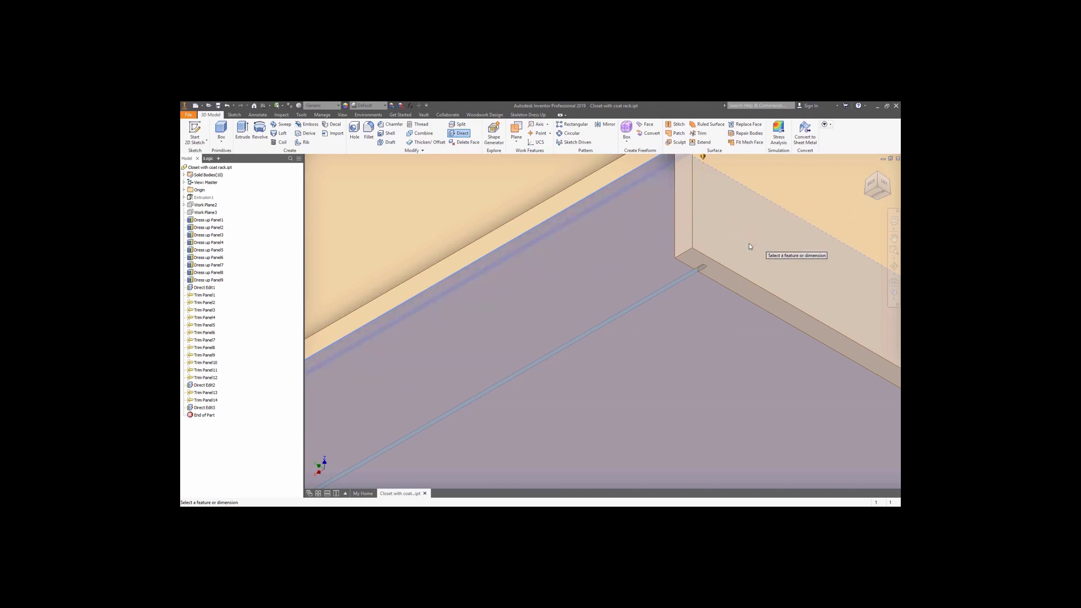
pyautogui.scroll(-2, 580, 270)
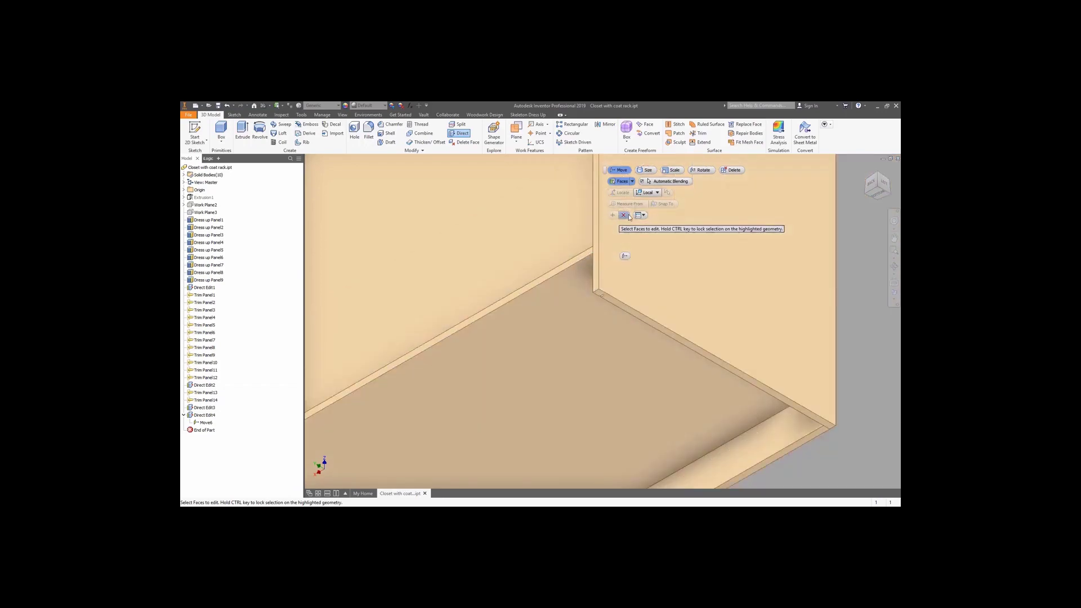
pyautogui.click(624, 215)
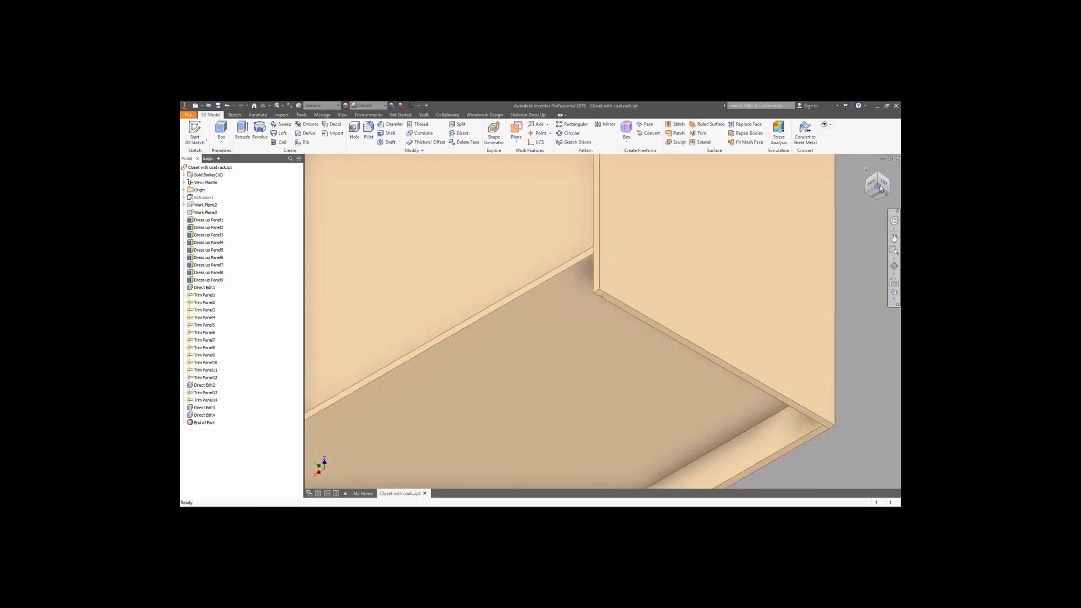
# Step: Trim the top and bottom panels against the back panel and end the Trim command
pyautogui.click(880, 190)
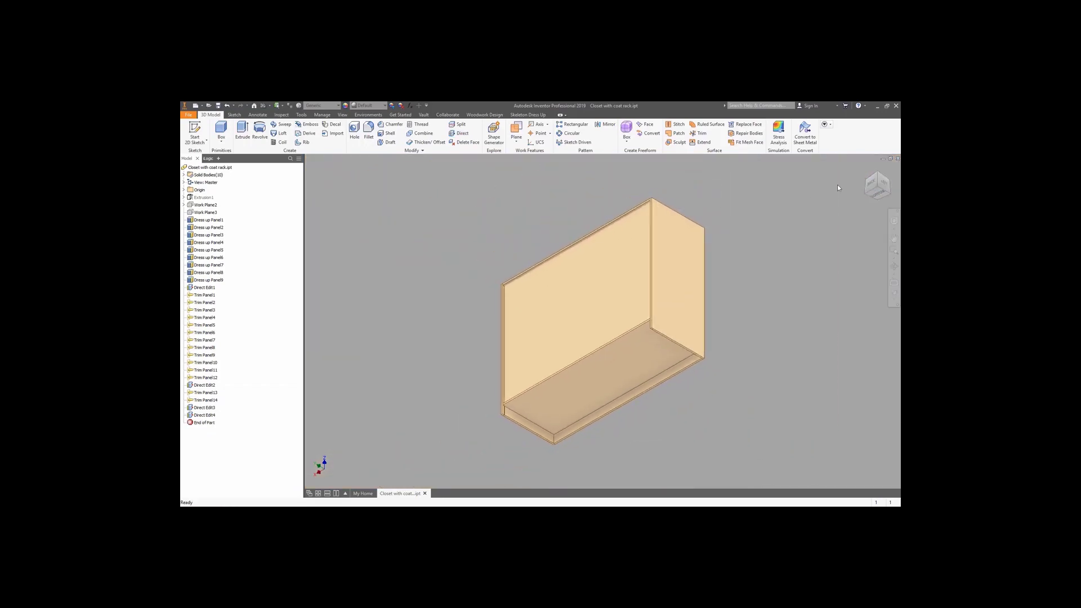
pyautogui.click(880, 178)
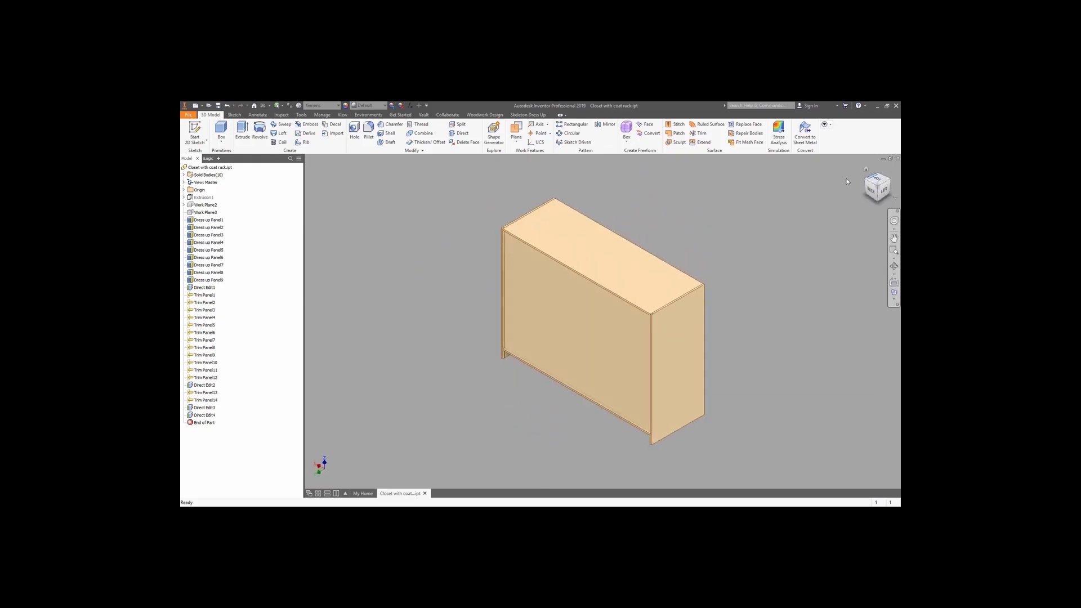
pyautogui.click(528, 115)
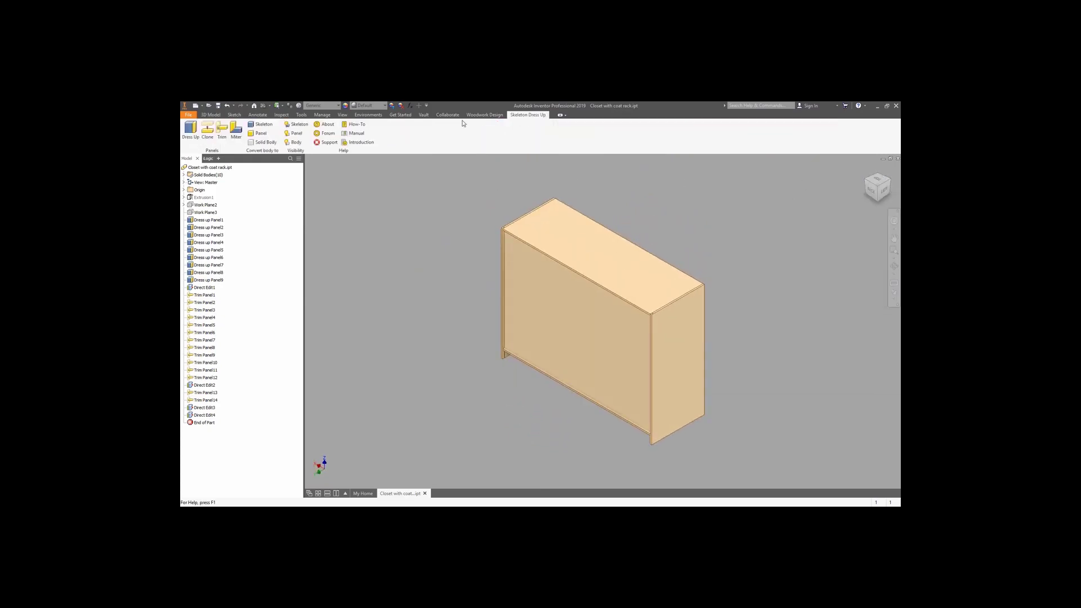
pyautogui.click(219, 130)
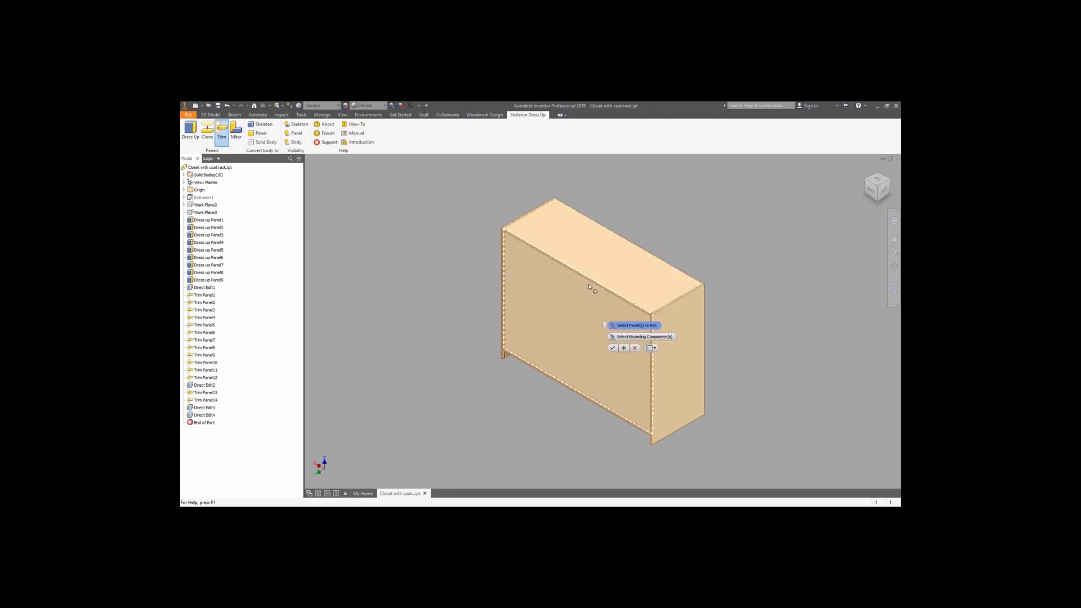
pyautogui.scroll(3, 542, 262)
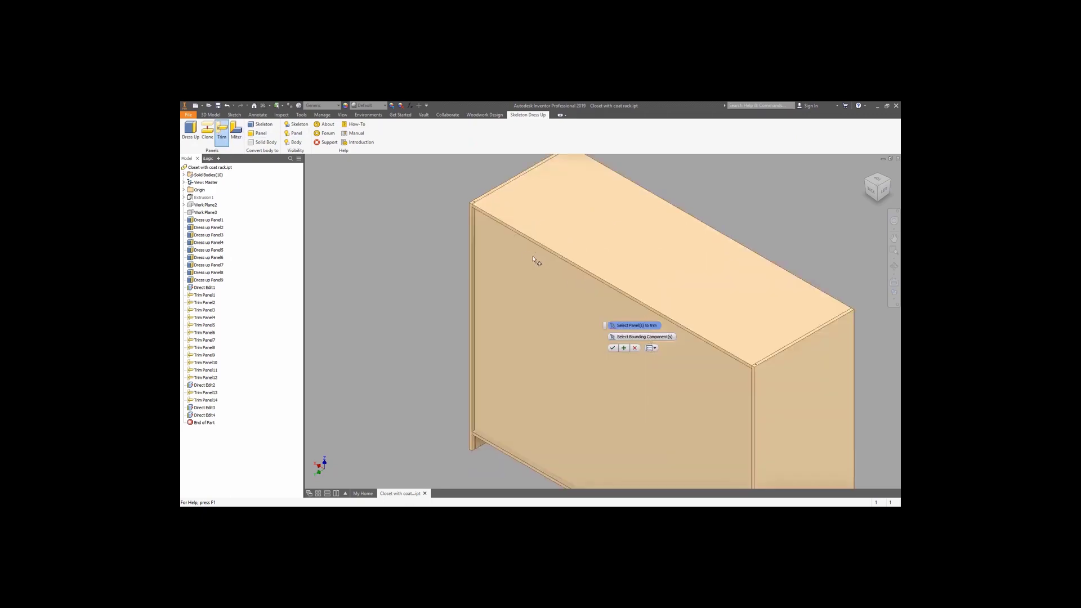
pyautogui.click(509, 218)
pyautogui.click(502, 451)
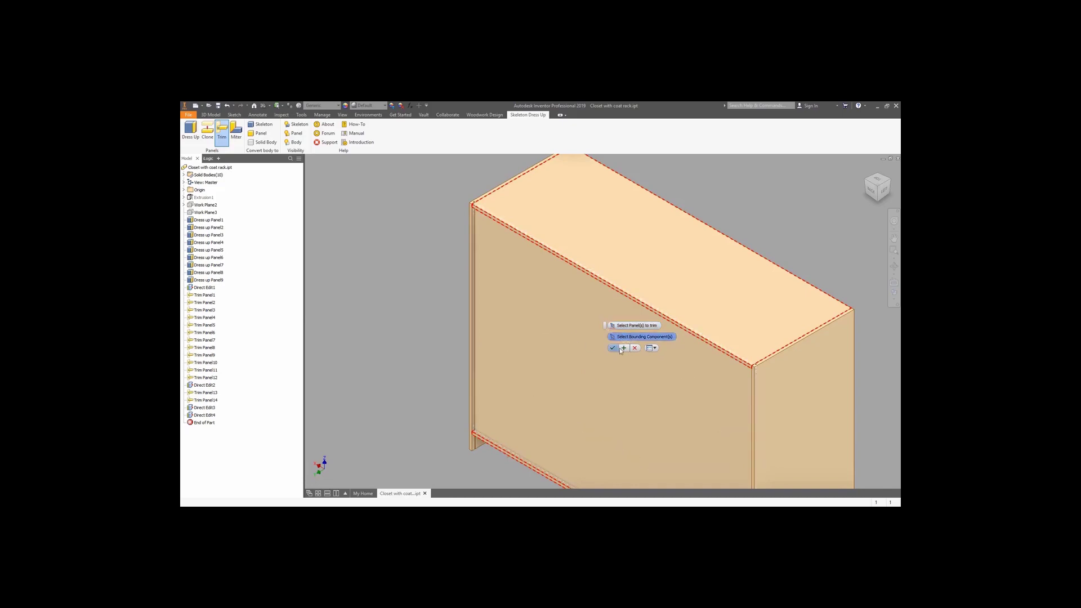
pyautogui.click(625, 348)
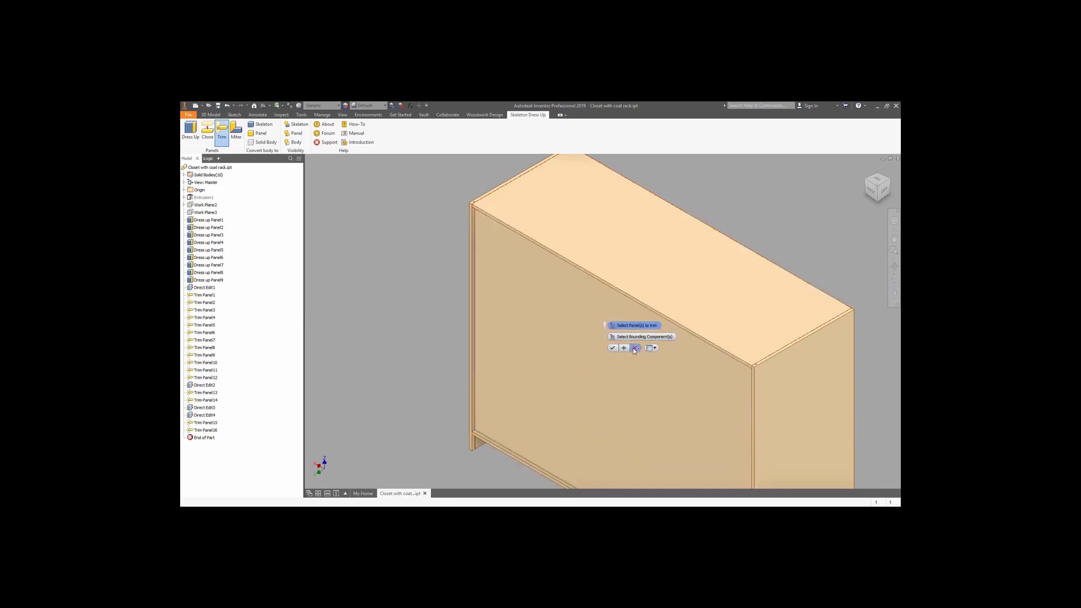
pyautogui.press('Escape')
# Step: Set selection to bodies and hide the back panel to examine the grooves cut in the surrounding panels
pyautogui.rightClick(557, 315)
pyautogui.click(575, 322)
pyautogui.rightClick(566, 302)
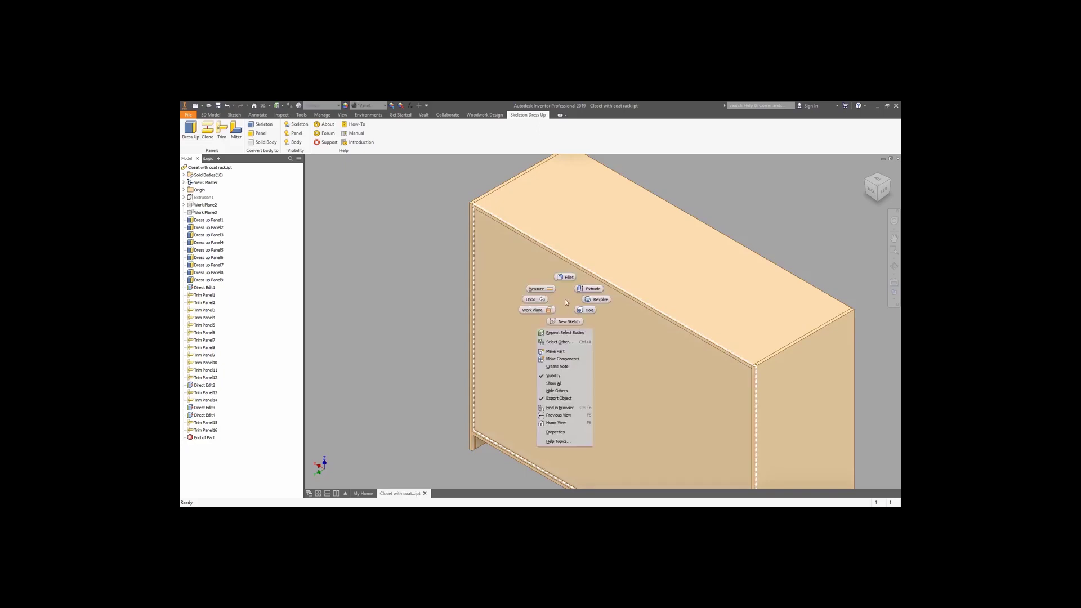
pyautogui.click(562, 374)
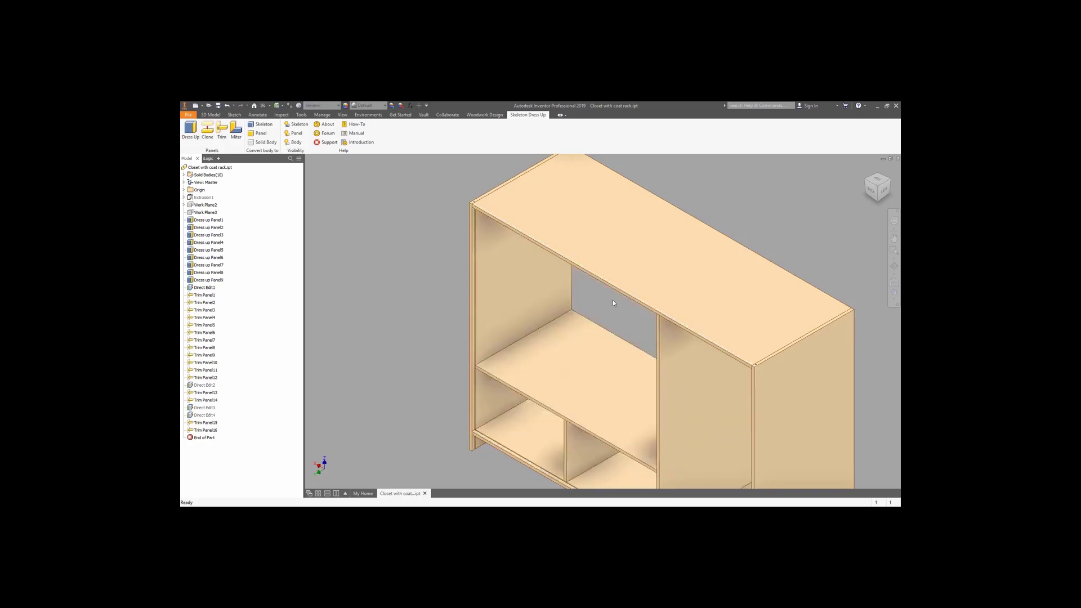
pyautogui.click(877, 202)
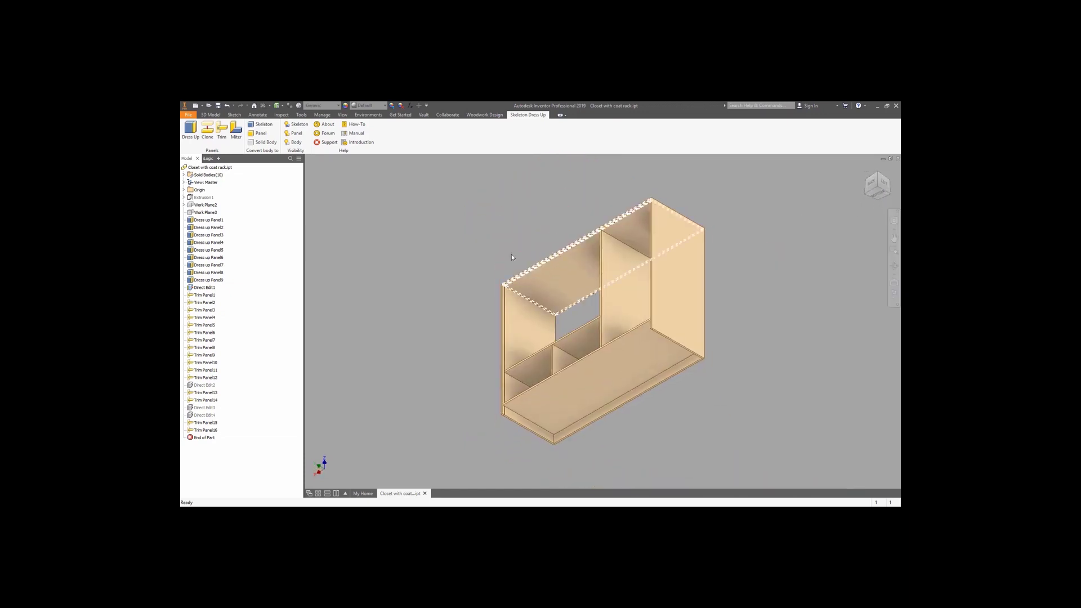
pyautogui.scroll(5, 506, 278)
pyautogui.scroll(1, 506, 278)
pyautogui.scroll(-3, 541, 298)
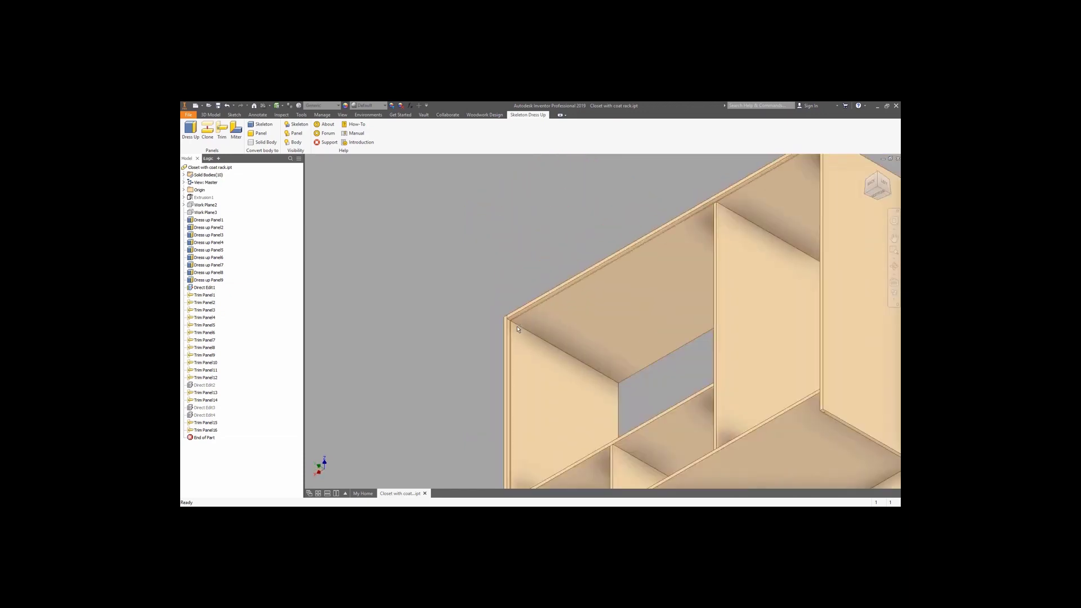
pyautogui.click(868, 173)
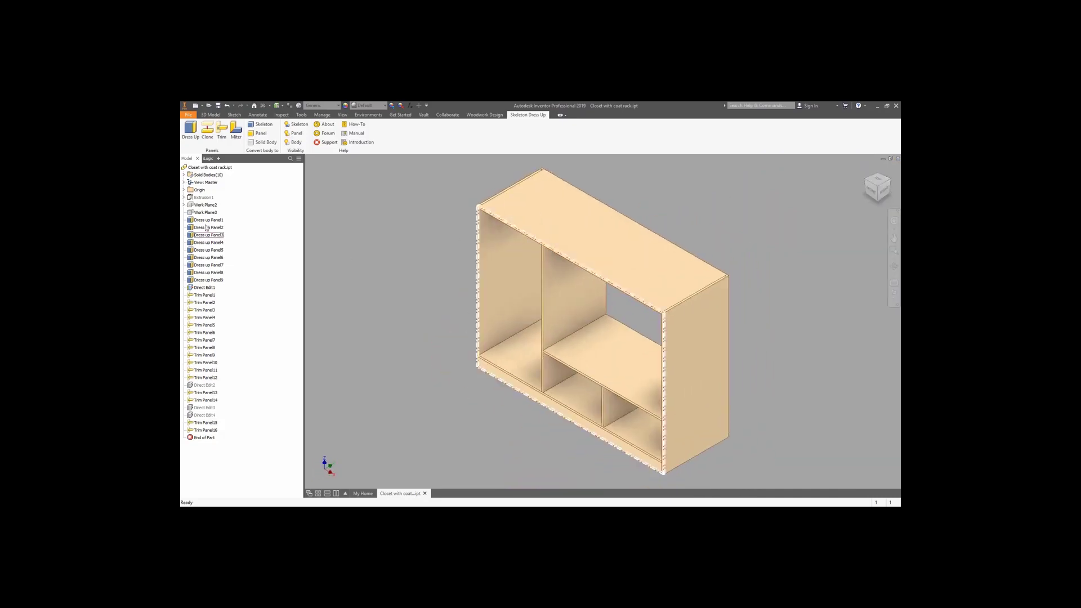
# Step: Make the hidden back panel body, Solid1 Panel6, visible from the solid bodies list
pyautogui.click(184, 175)
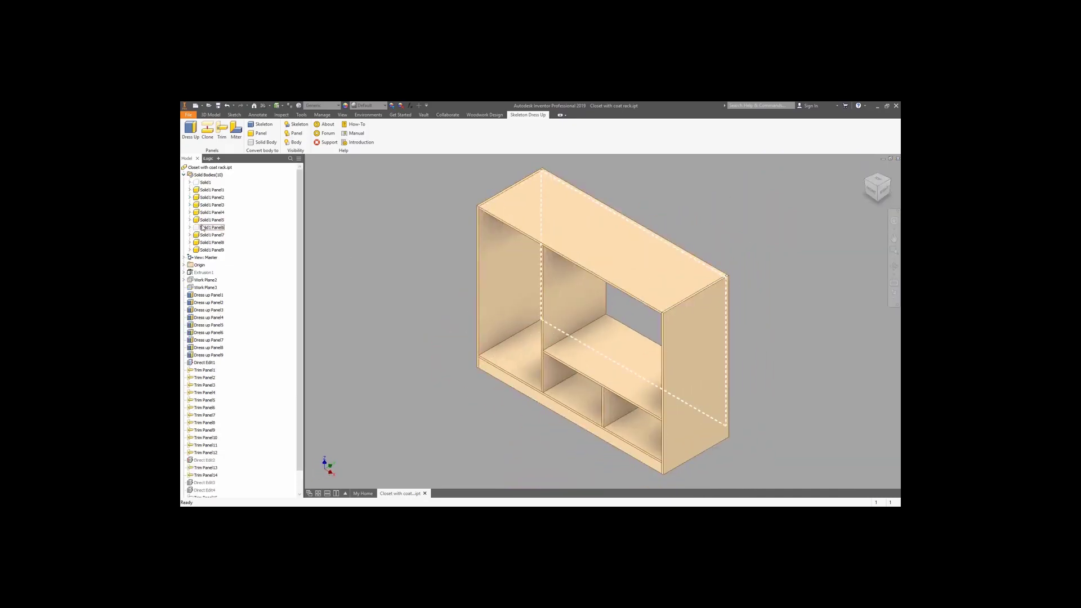
pyautogui.rightClick(204, 228)
pyautogui.click(212, 265)
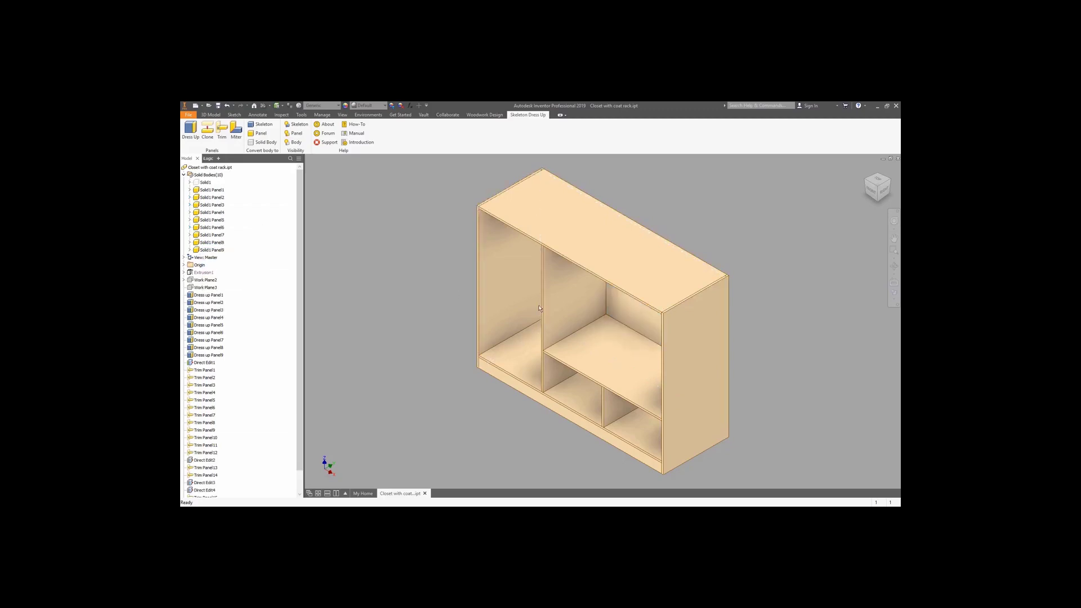
# Step: Rename the Solid1 body Closet_conception, and Panel1, Panel2 and Panel3 as Bottom_panel, Right_panel and Plinth
pyautogui.click(205, 183)
pyautogui.write('ion')
pyautogui.click(215, 191)
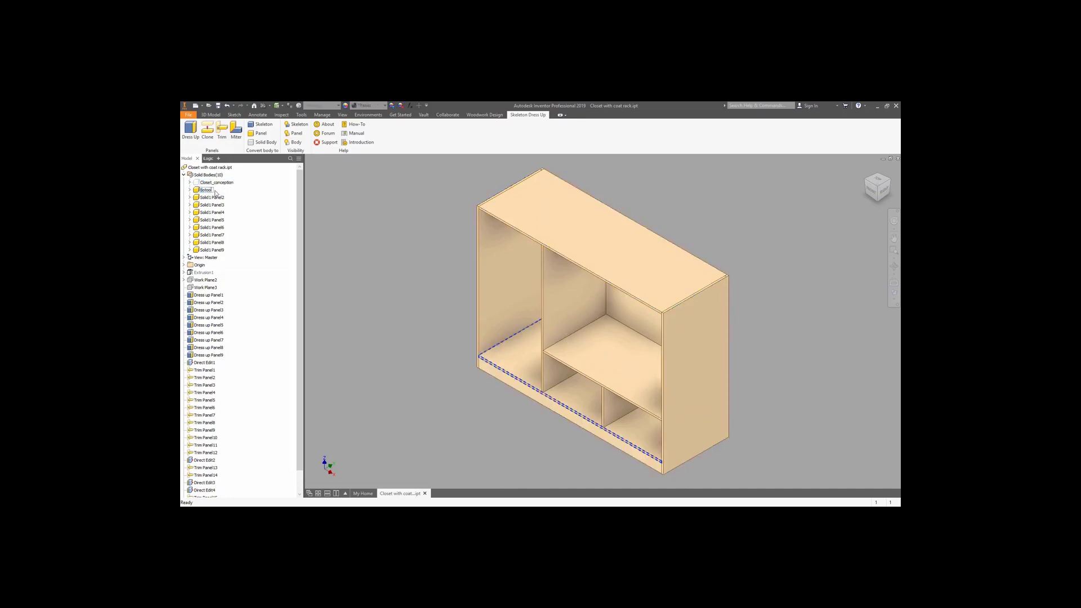
pyautogui.write('Bottom_panel')
pyautogui.click(215, 198)
pyautogui.click(215, 197)
pyautogui.write('Right_panel')
pyautogui.click(214, 205)
# Step: Rename the Panel4, Panel5 and Panel6 bodies as Left_panel, Top_panel and Back_panel
pyautogui.click(215, 212)
pyautogui.click(215, 213)
pyautogui.write('Left_panel')
pyautogui.click(216, 219)
pyautogui.click(215, 220)
pyautogui.write('Top_panel')
pyautogui.click(216, 227)
pyautogui.click(216, 227)
pyautogui.write('Back')
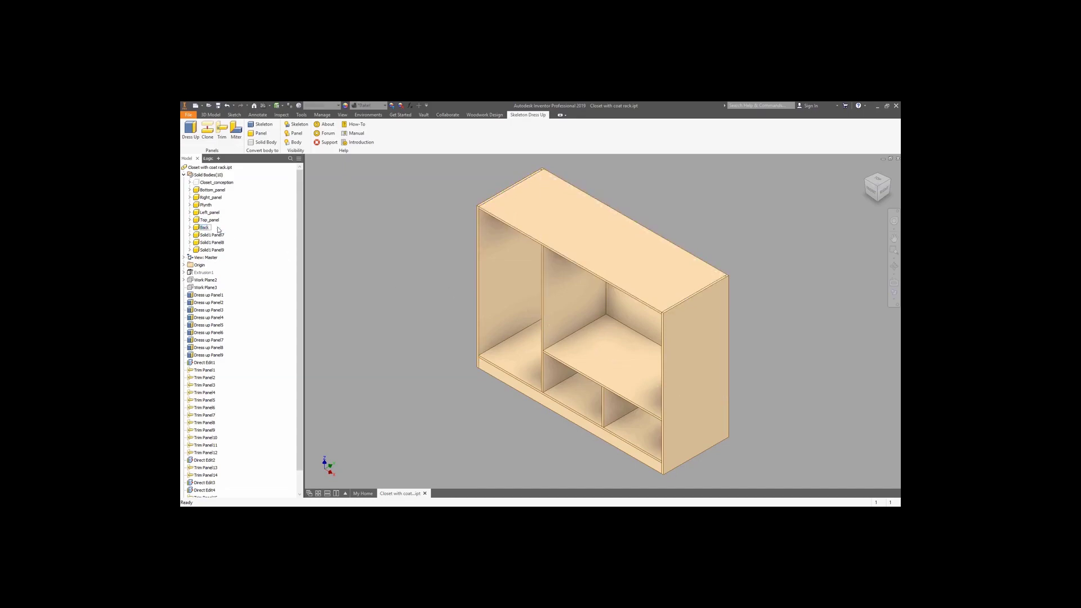
# Step: Rename the Panel7, Panel8 and Panel9 bodies as Separator, Drawer_separator and Drawer_shelf
pyautogui.click(212, 236)
pyautogui.click(212, 235)
pyautogui.write('Separator')
pyautogui.click(214, 243)
pyautogui.click(214, 242)
pyautogui.write('Drawer_separator')
pyautogui.click(213, 250)
pyautogui.click(213, 250)
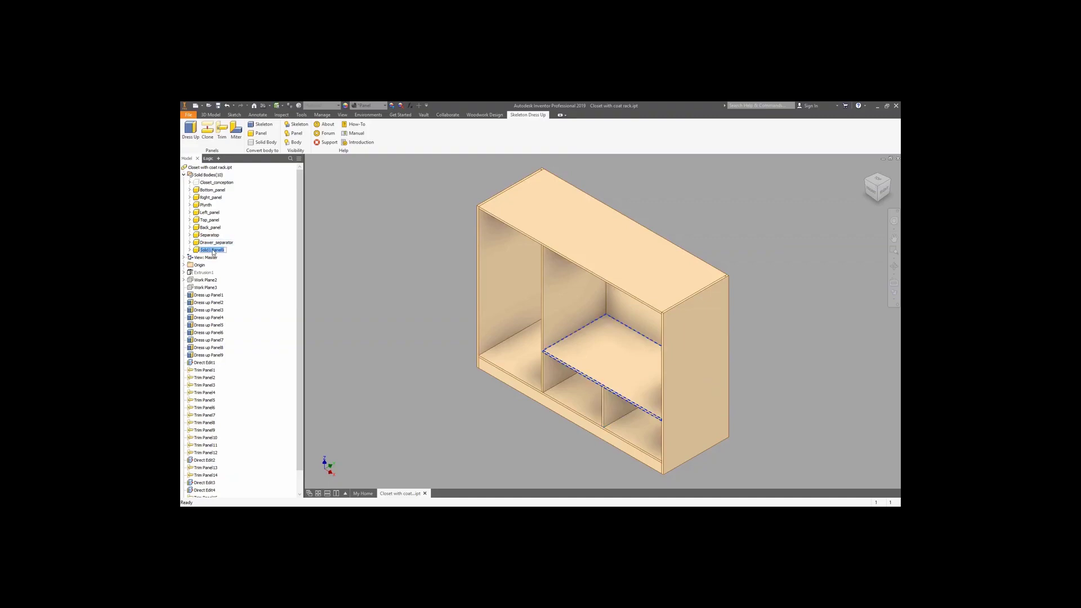
pyautogui.press('Return')
# Step: Isolate the Back_panel body by selecting it from behind the closet and hiding all other bodies
pyautogui.click(893, 179)
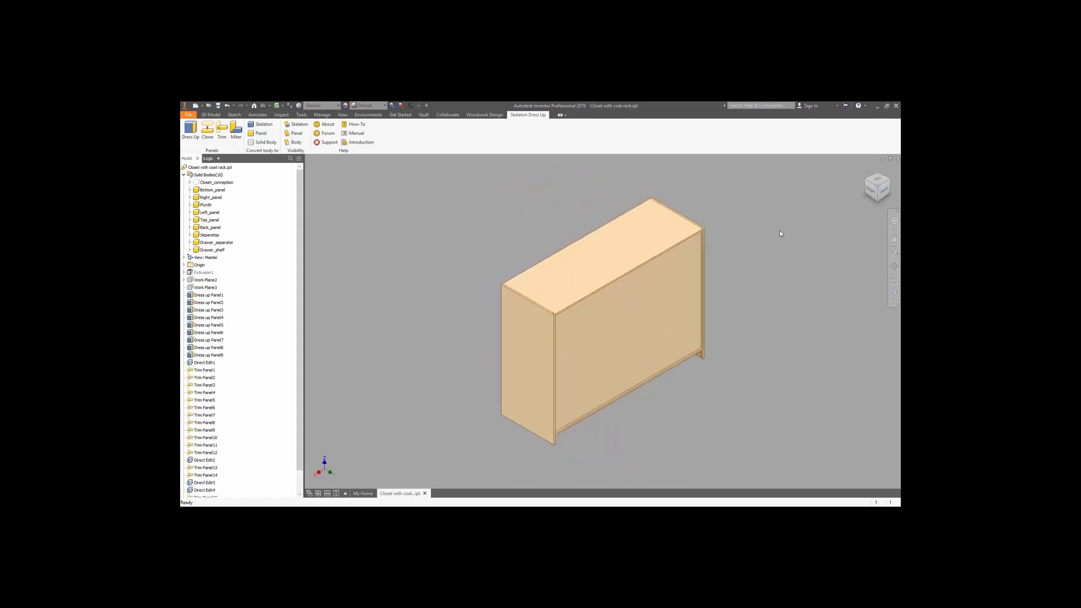
pyautogui.rightClick(728, 263)
pyautogui.click(744, 274)
pyautogui.click(669, 287)
pyautogui.rightClick(669, 287)
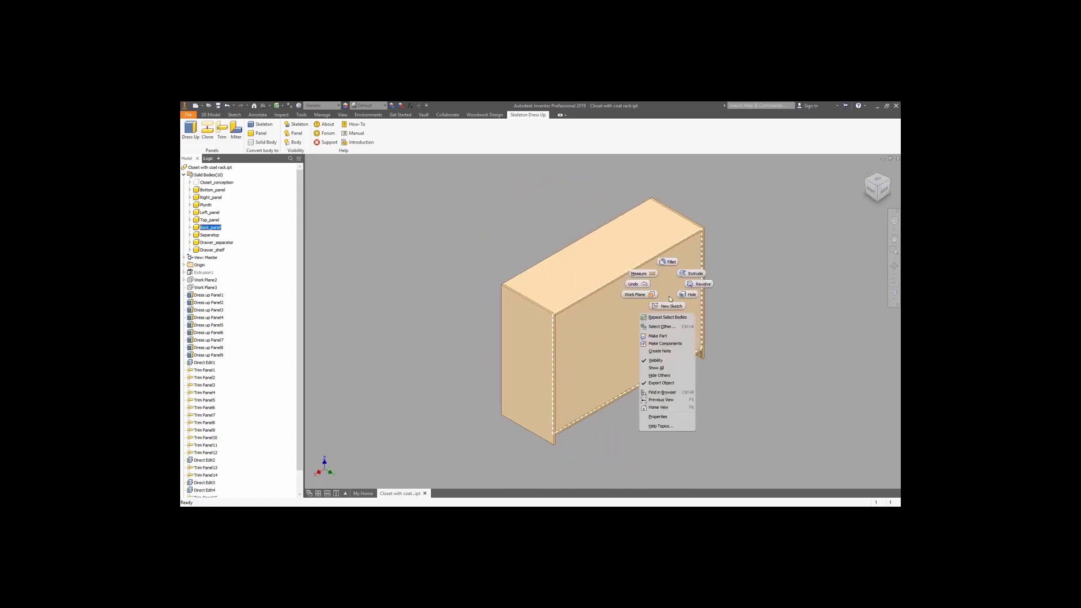
pyautogui.click(657, 375)
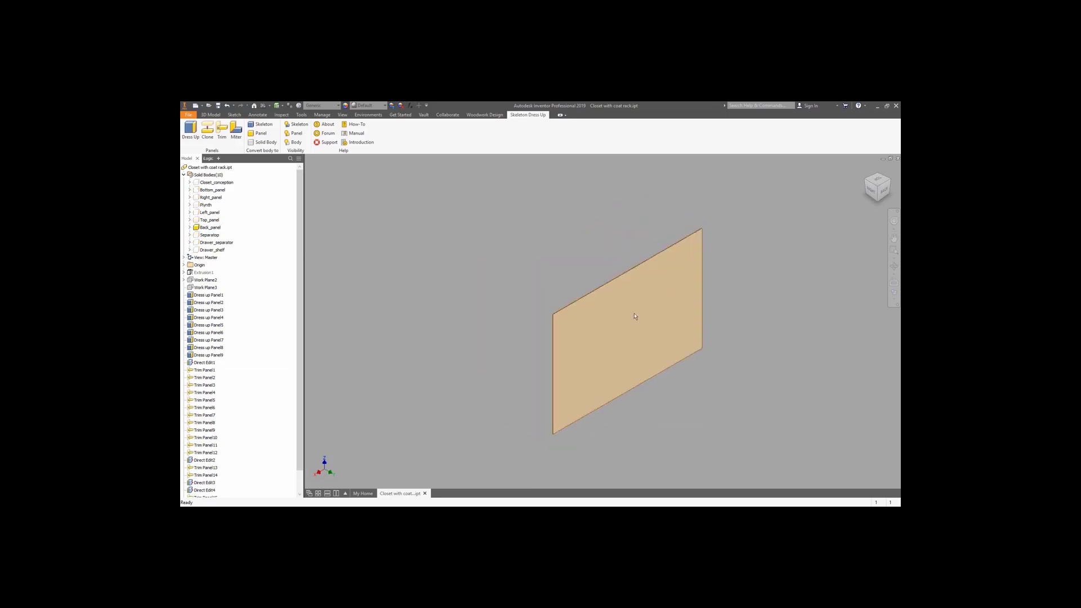
# Step: Set selection to faces and edges, then start a sketch on the back panel's rear face with its outline projected
pyautogui.rightClick(560, 283)
pyautogui.click(561, 281)
pyautogui.keyDown('shift'); pyautogui.rightClick(561, 279); pyautogui.keyUp('shift')
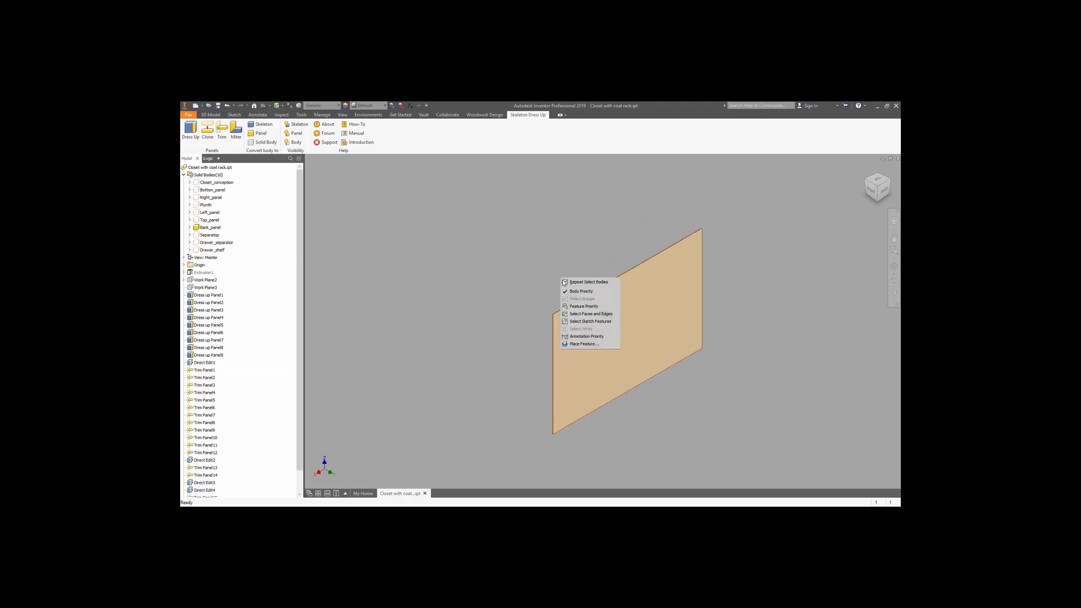
pyautogui.click(582, 315)
pyautogui.click(624, 311)
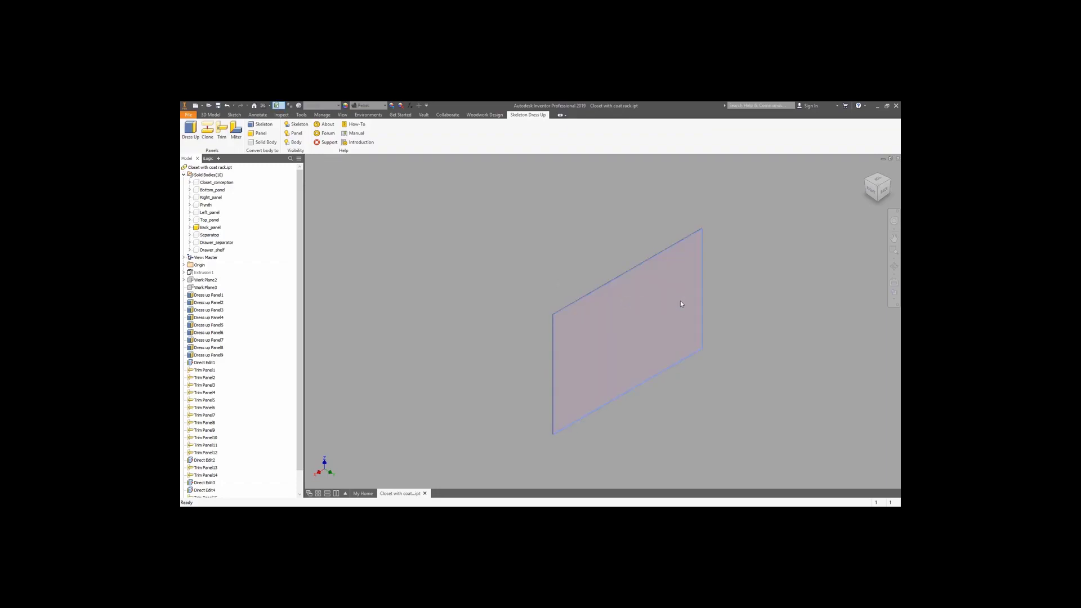
pyautogui.press('s')
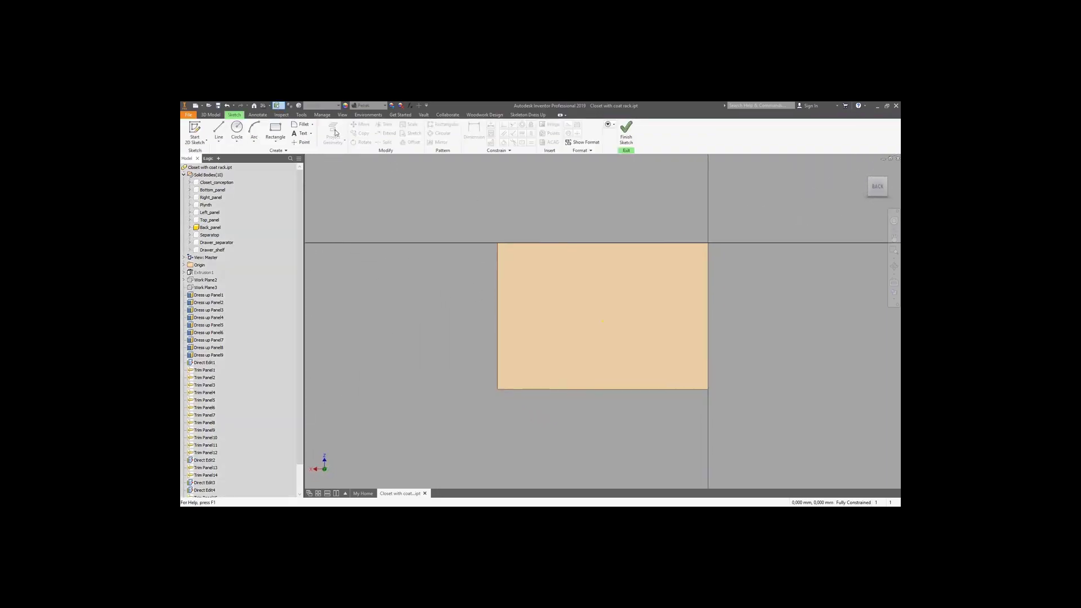
pyautogui.click(339, 135)
pyautogui.rightClick(534, 225)
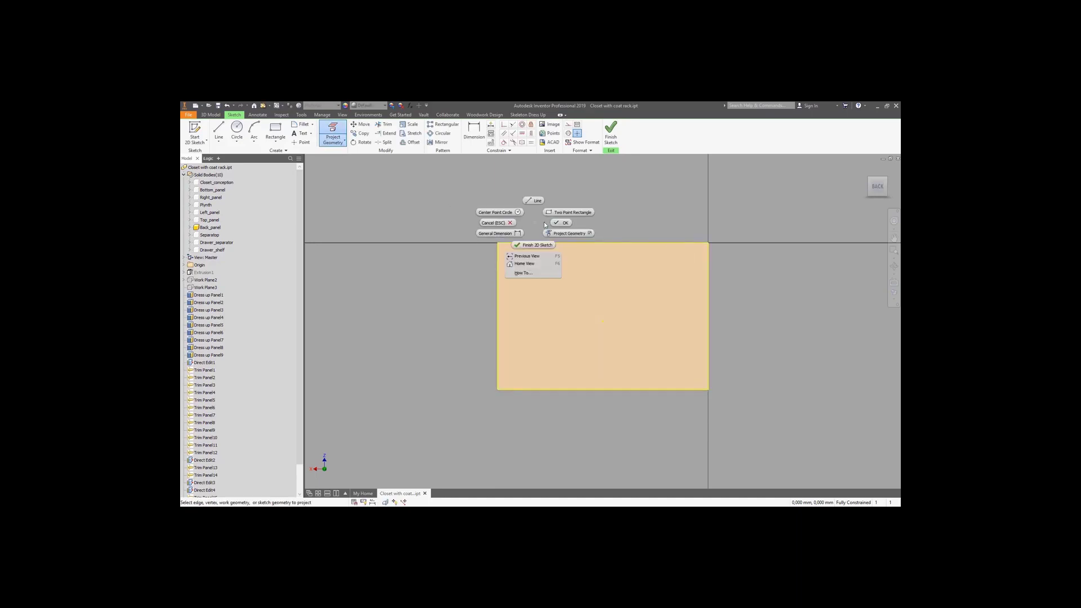
# Step: Turn the back panel's projected outline into construction geometry, offset it with a dimensioned gap, and finish the sketch
pyautogui.click(504, 222)
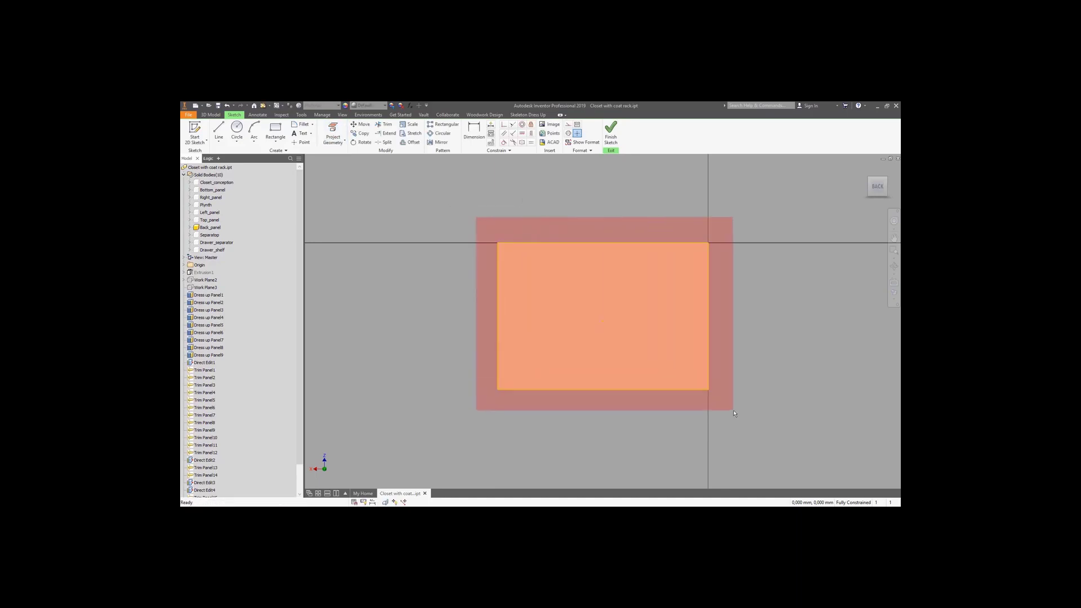
pyautogui.moveTo(741, 357); pyautogui.dragTo(769, 370, button='right')
pyautogui.click(410, 142)
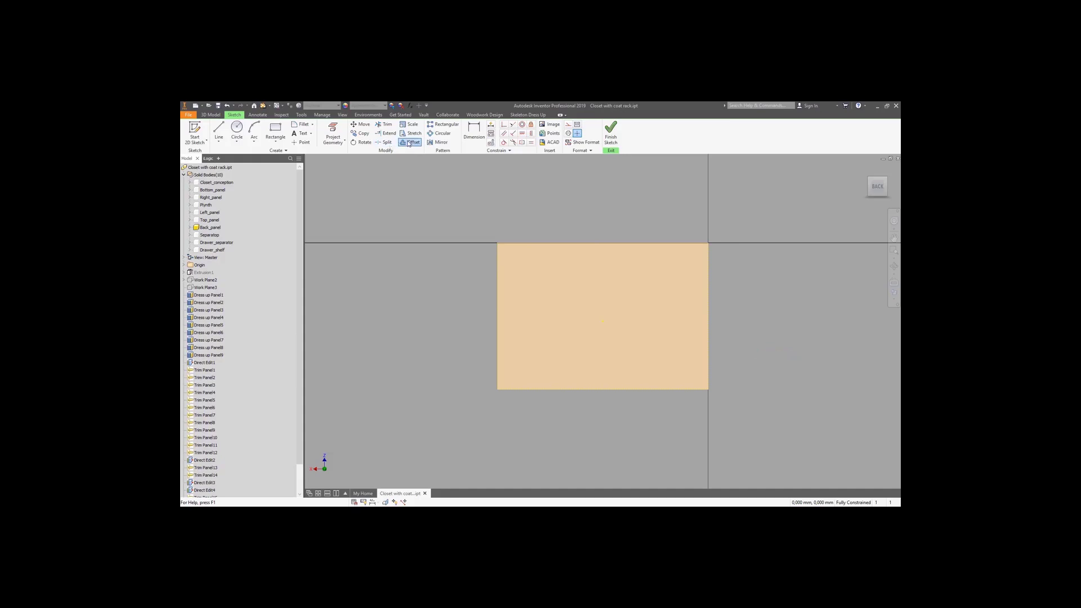
pyautogui.click(561, 244)
pyautogui.press('Escape')
pyautogui.click(610, 132)
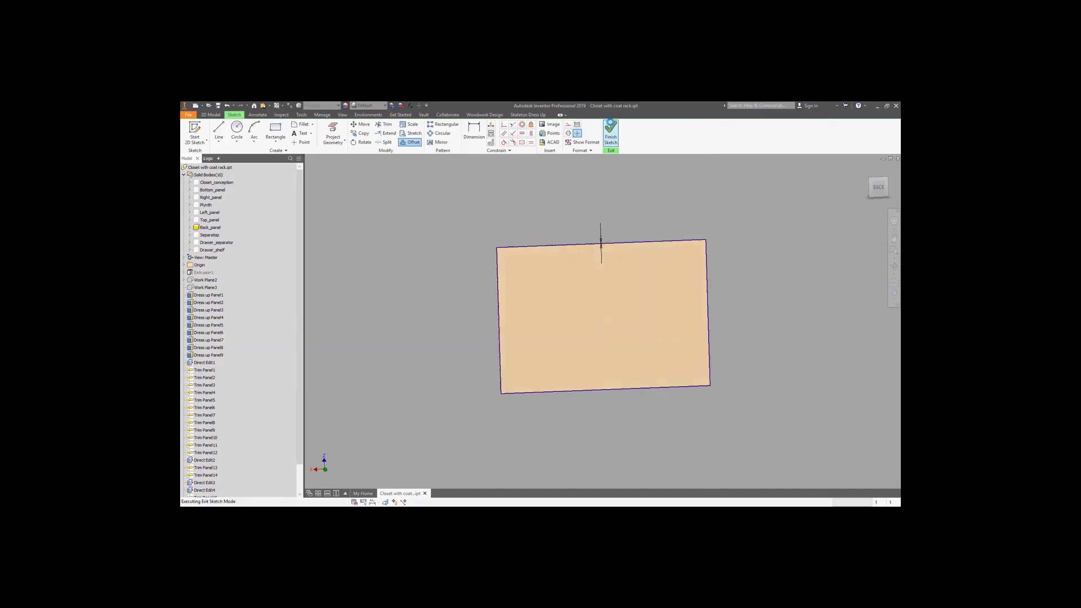
# Step: Extrude the offset profile through the back panel as an Intersect operation with the All extent
pyautogui.click(210, 114)
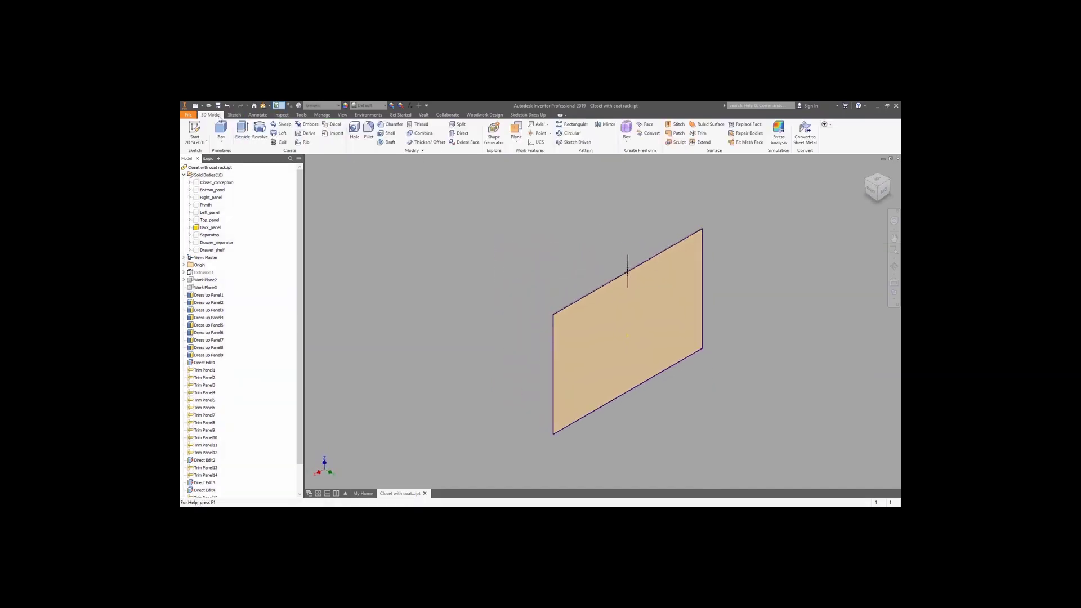
pyautogui.click(240, 131)
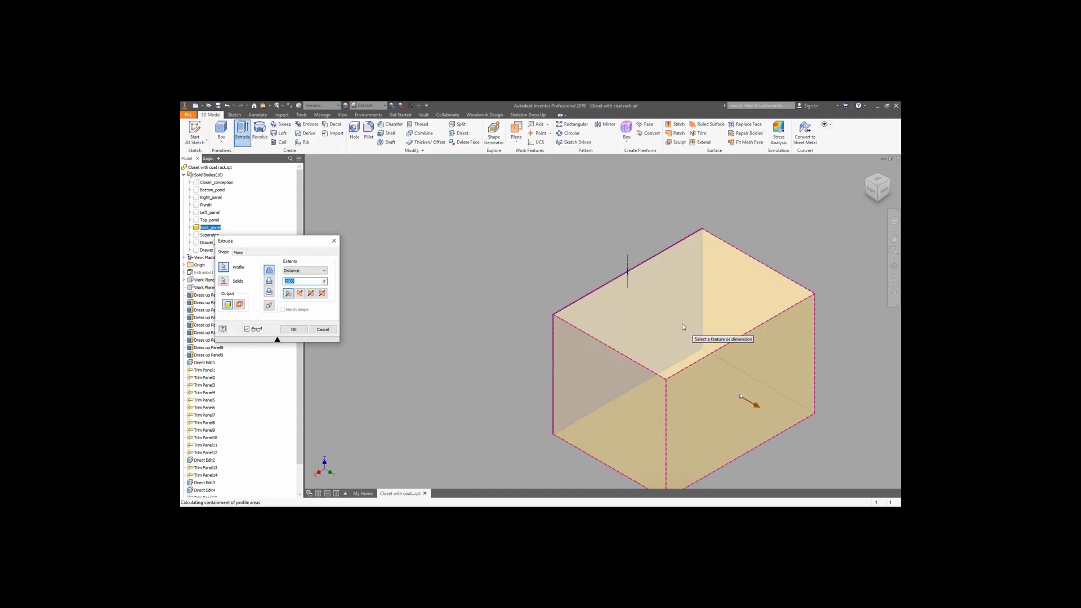
pyautogui.click(269, 291)
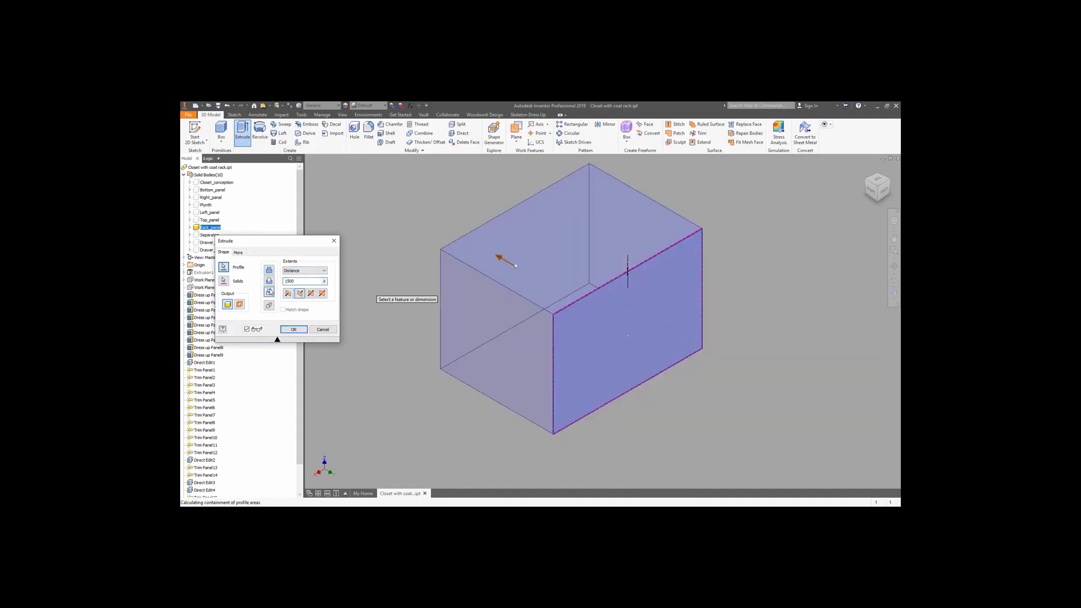
pyautogui.click(310, 271)
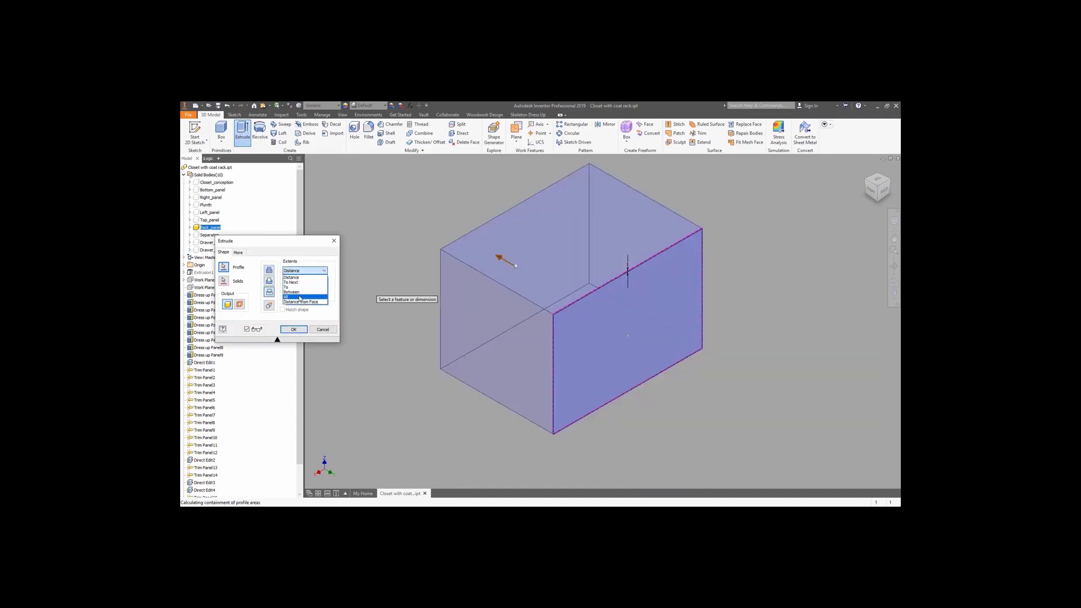
pyautogui.click(298, 300)
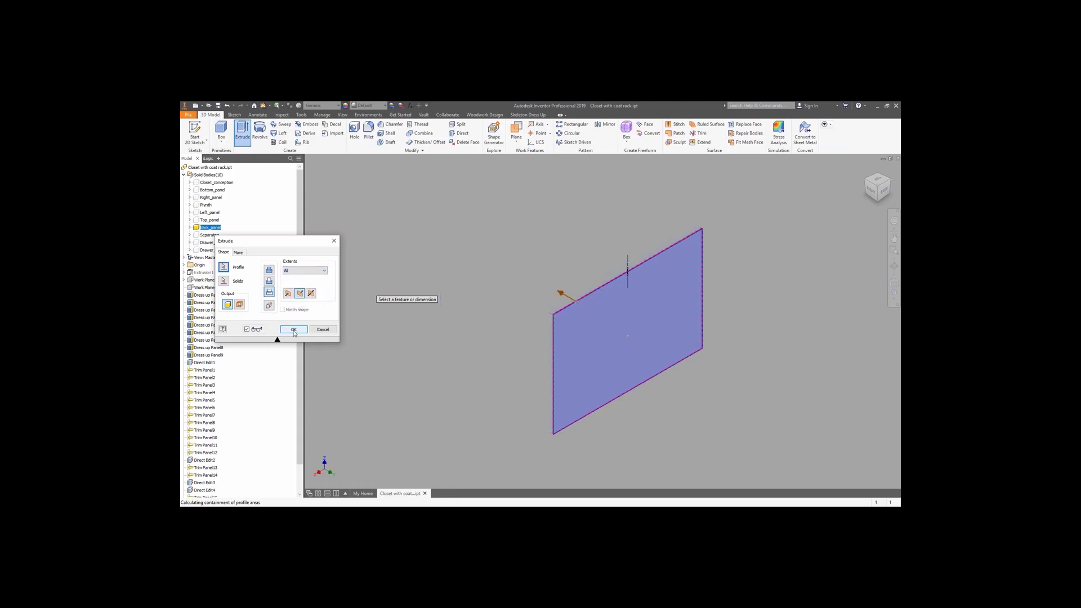
pyautogui.click(293, 330)
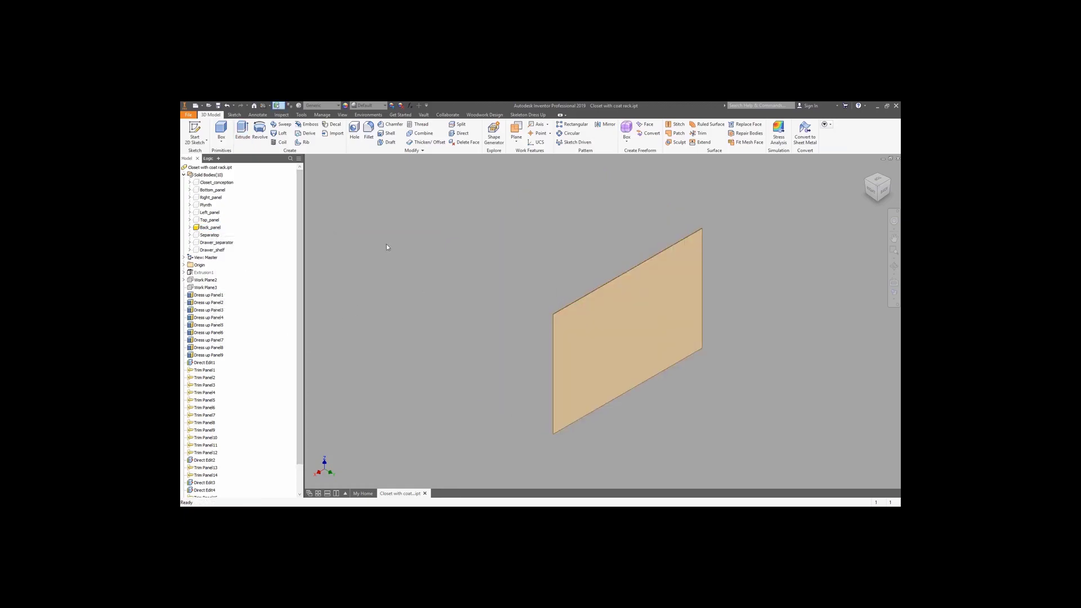
# Step: Set selection to bodies, show all bodies again and hide the Closet_conception body
pyautogui.rightClick(522, 299)
pyautogui.click(607, 321)
pyautogui.rightClick(606, 321)
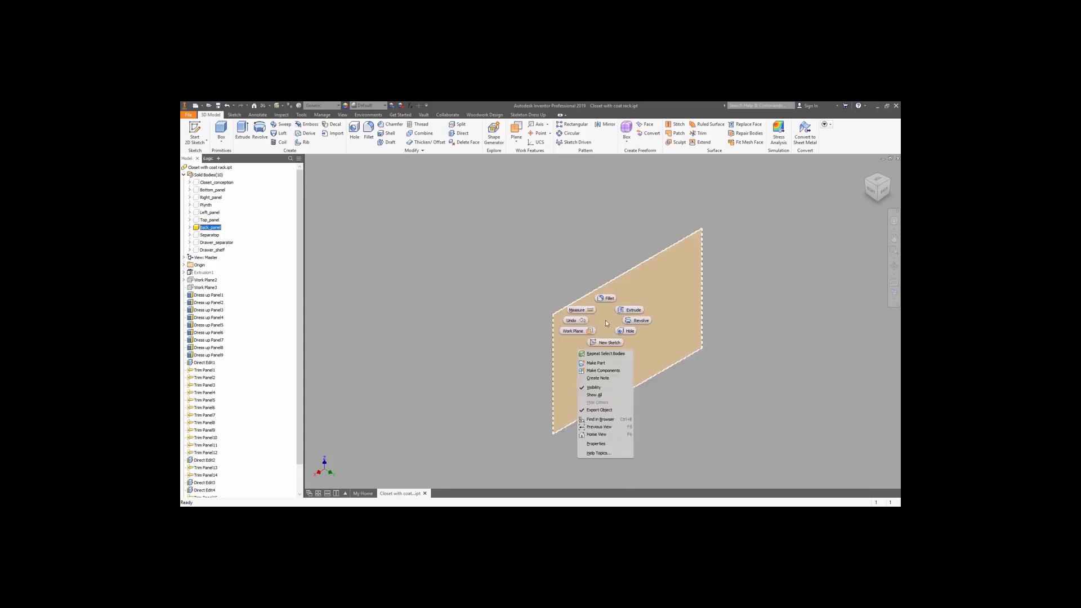
pyautogui.click(600, 397)
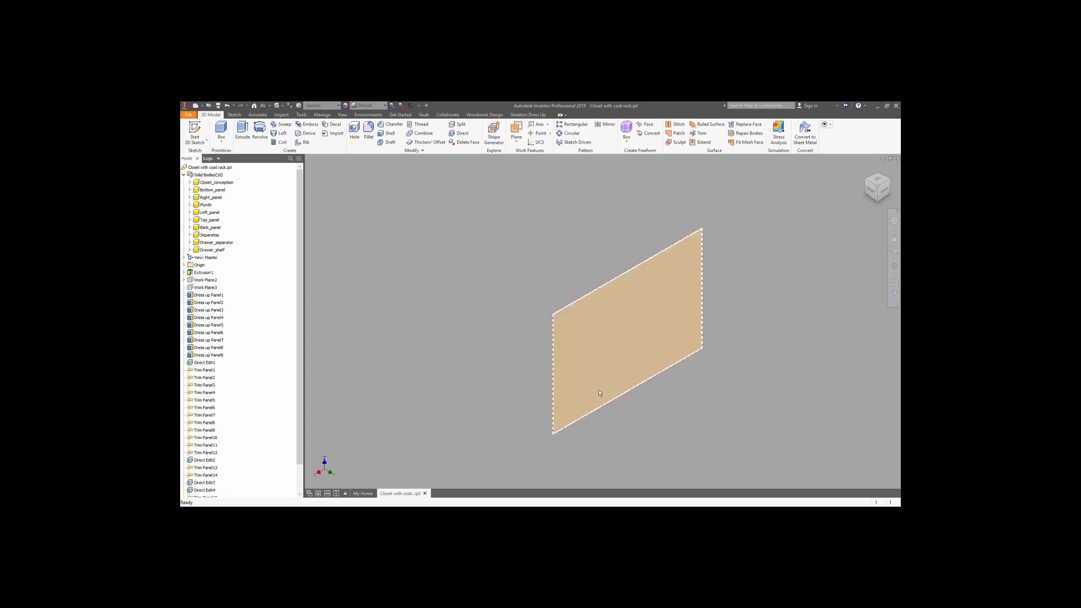
pyautogui.click(525, 116)
pyautogui.click(225, 182)
pyautogui.rightClick(225, 182)
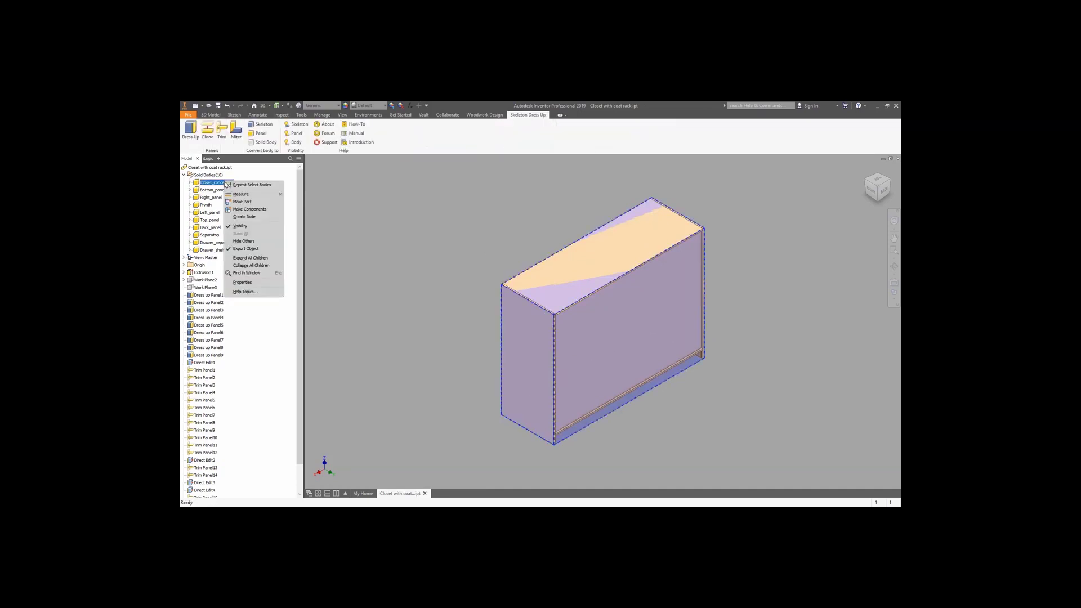
pyautogui.click(241, 225)
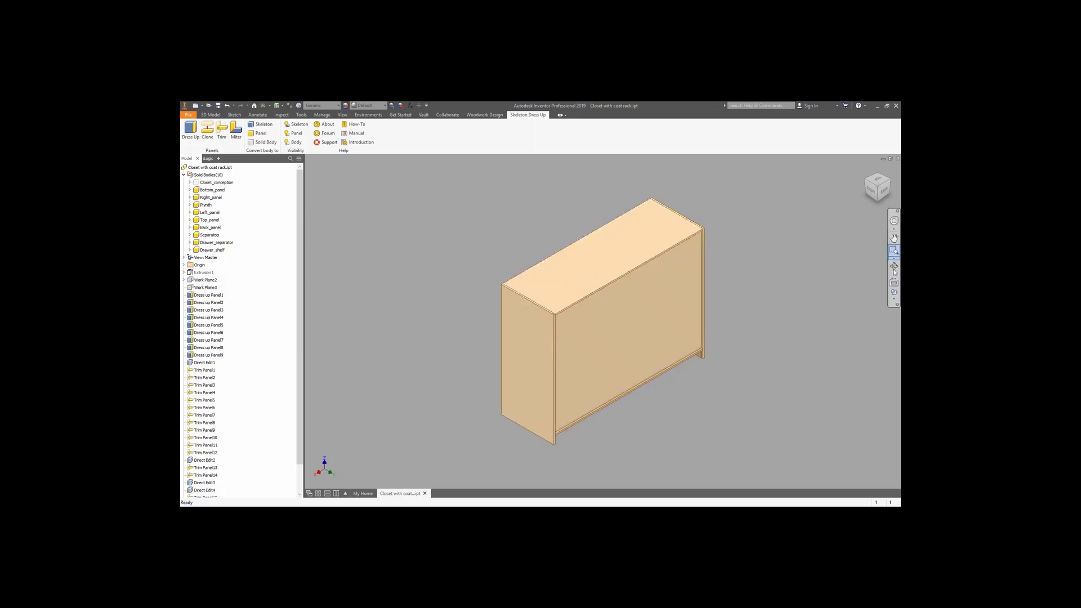
# Step: Inspect the back panel's upper corner from behind in wireframe with hidden edges, and restore the shaded with edges display
pyautogui.click(896, 301)
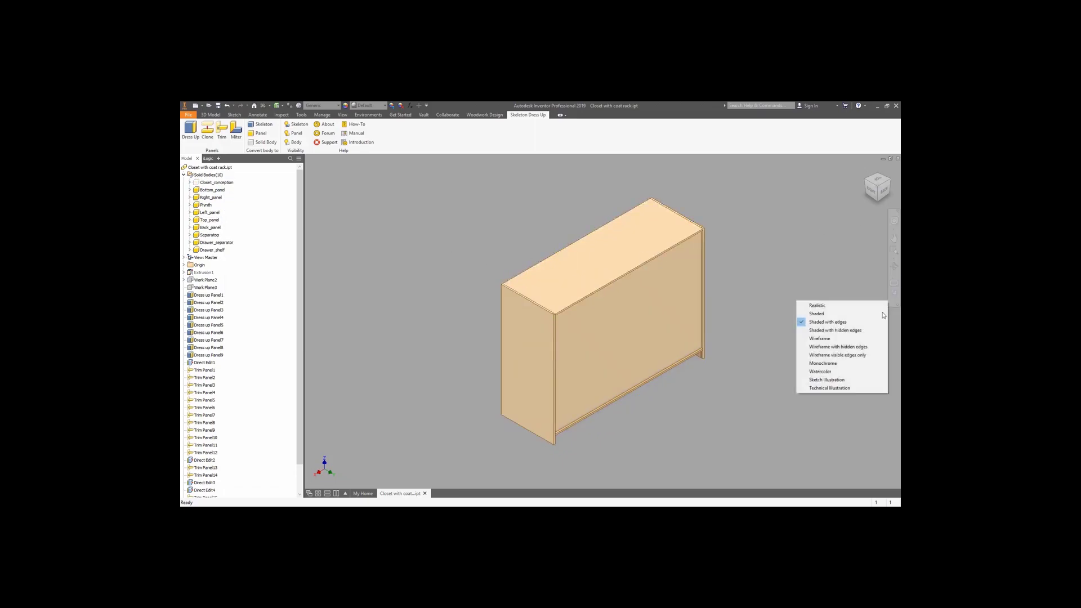
pyautogui.click(841, 347)
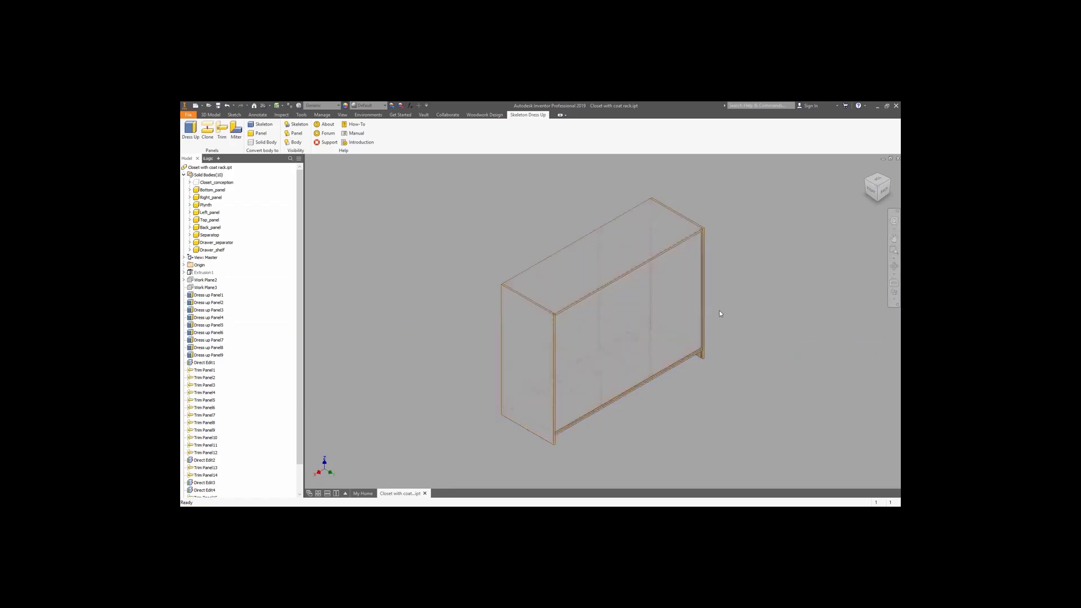
pyautogui.click(883, 193)
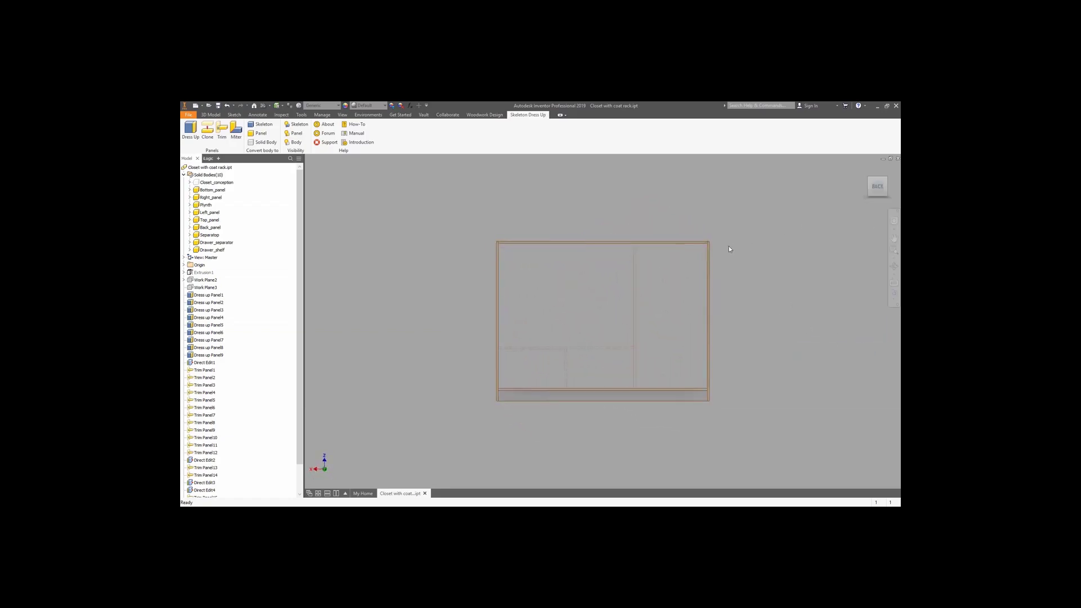
pyautogui.scroll(10, 712, 247)
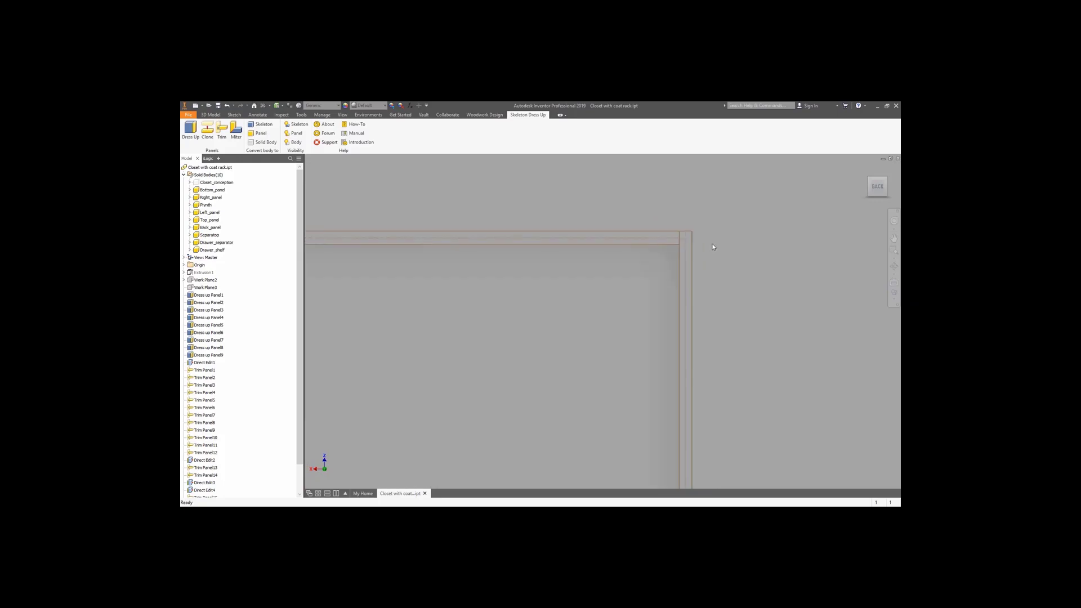
pyautogui.scroll(3, 712, 246)
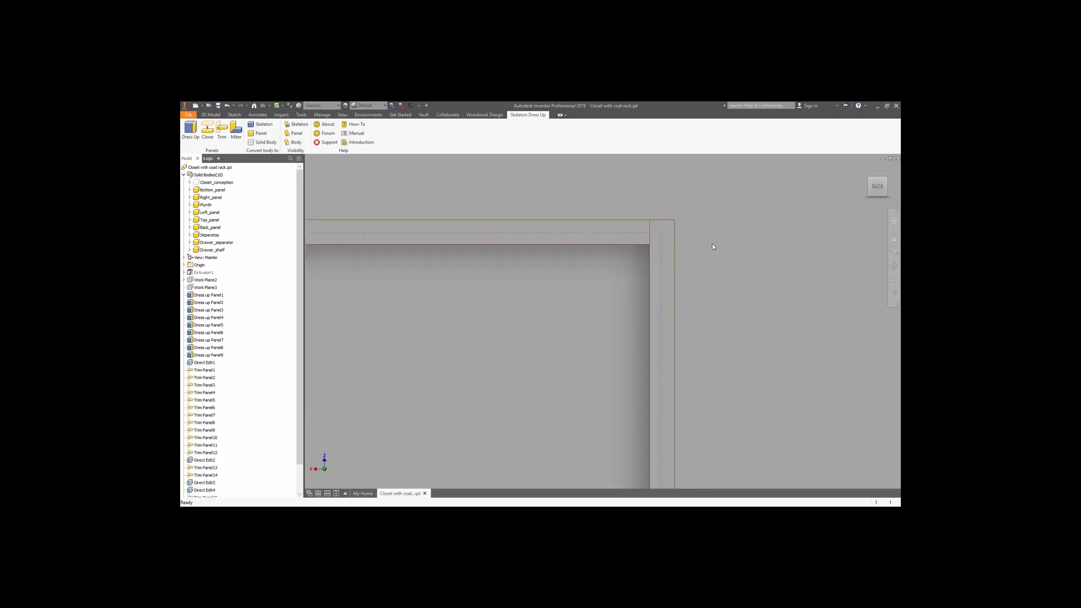
pyautogui.click(896, 302)
pyautogui.click(832, 323)
# Step: Set selection to faces and edges, and start a sketch on the front face of the vertical separator
pyautogui.click(867, 170)
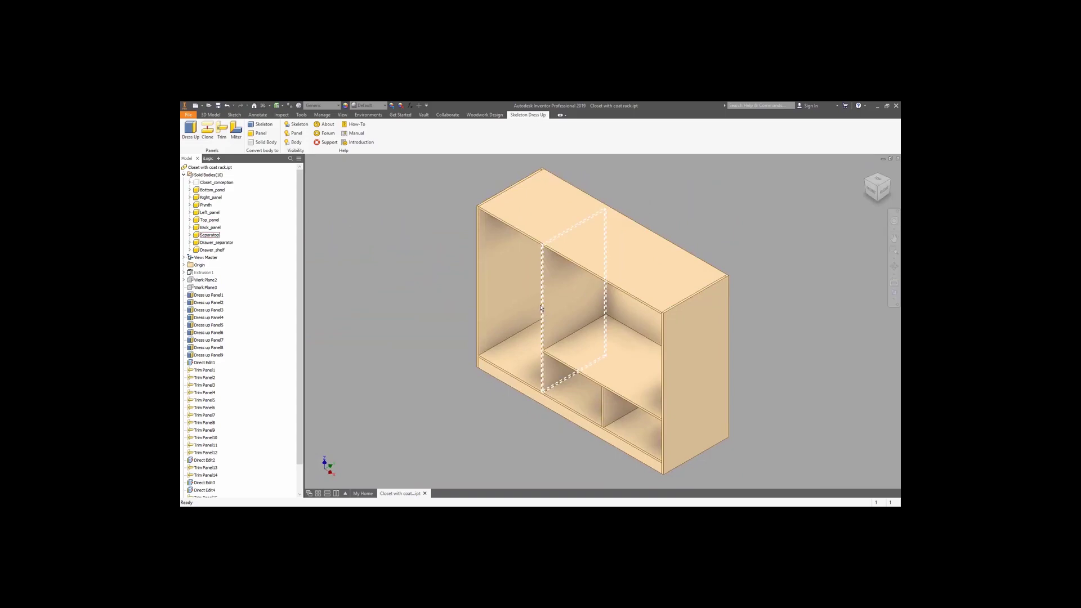
pyautogui.rightClick(540, 308)
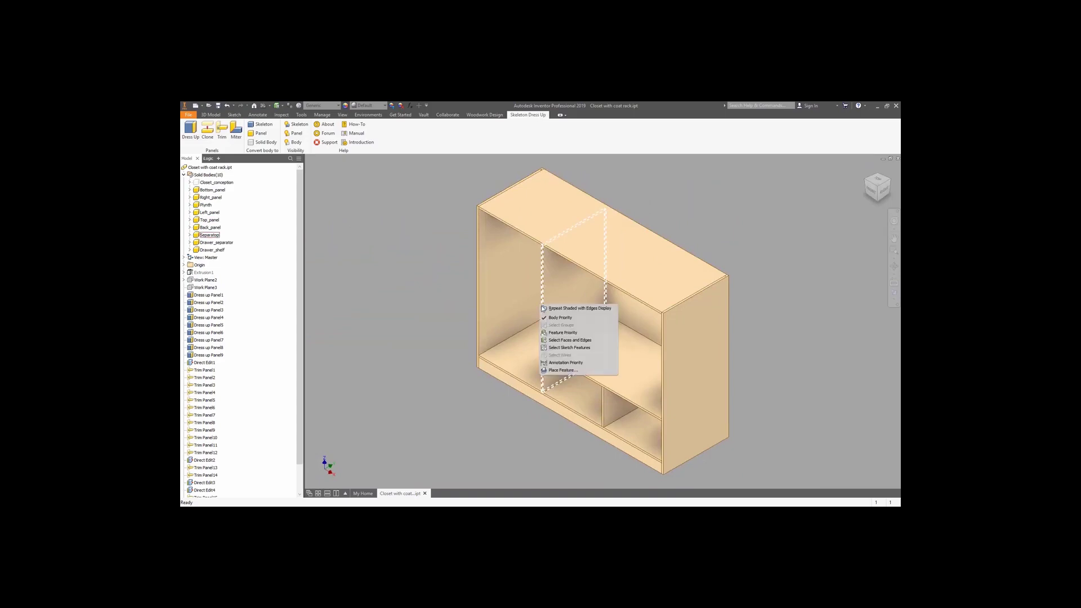
pyautogui.click(569, 340)
pyautogui.scroll(-5, 542, 310)
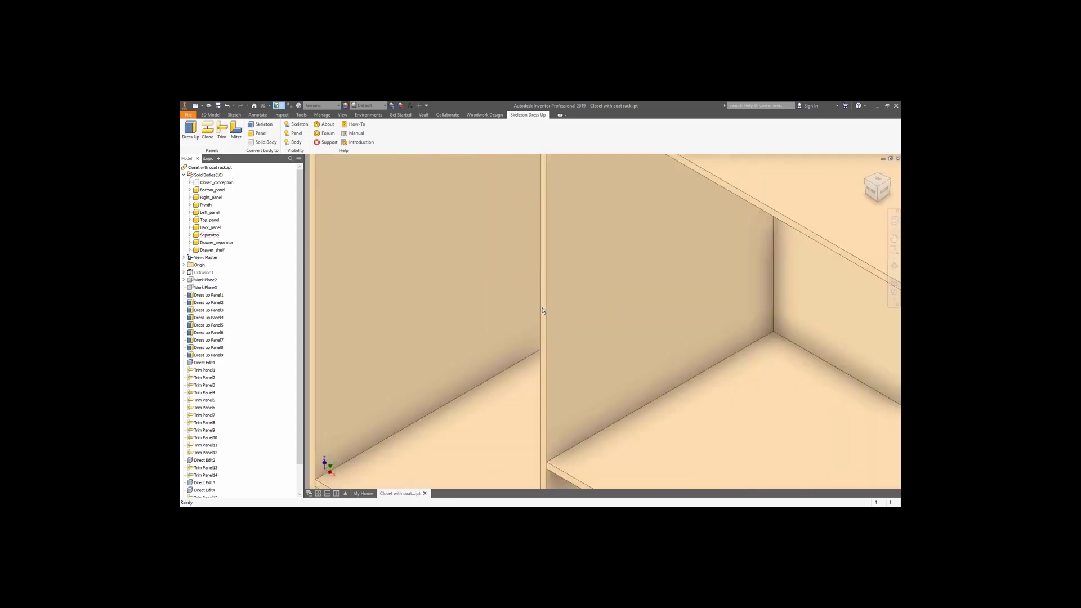
pyautogui.click(544, 301)
pyautogui.click(586, 298)
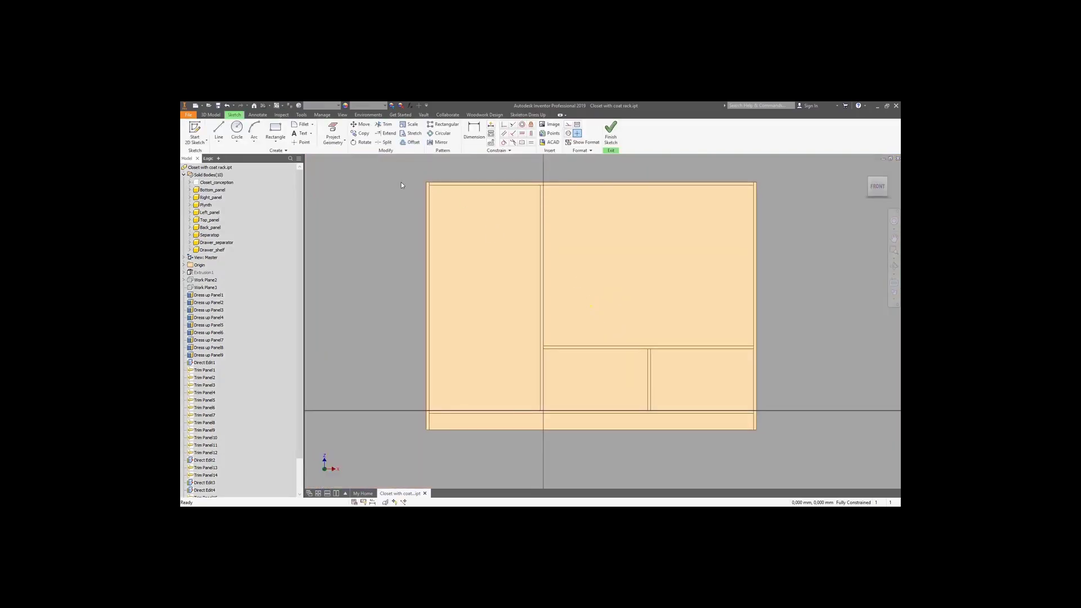
# Step: Project the front outlines of the top panel, the side panel by the narrow compartment, the bottom panel and the separator
pyautogui.click(332, 135)
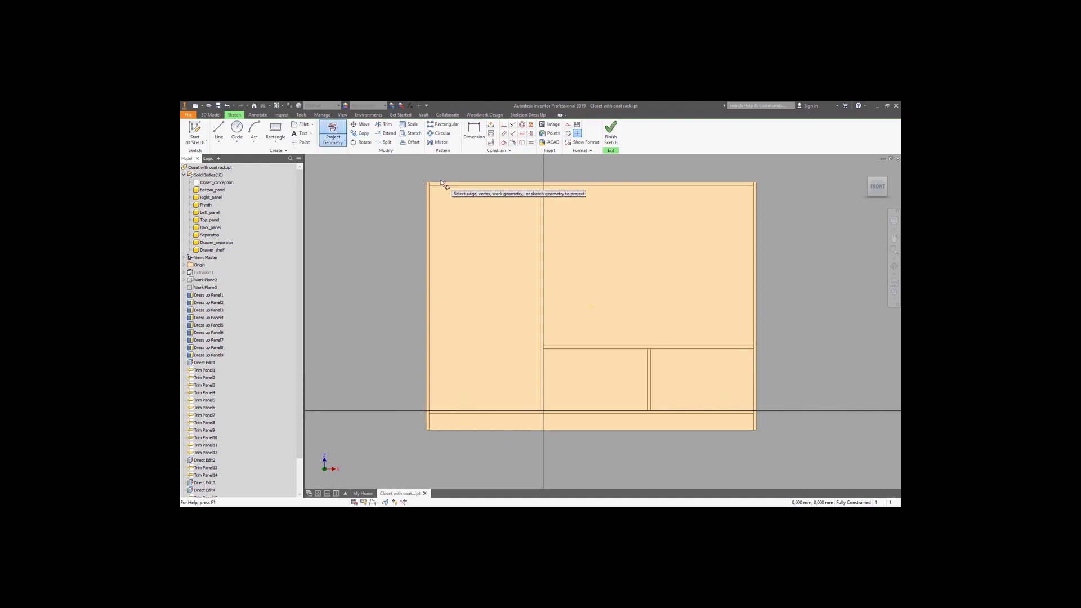
pyautogui.scroll(3, 442, 184)
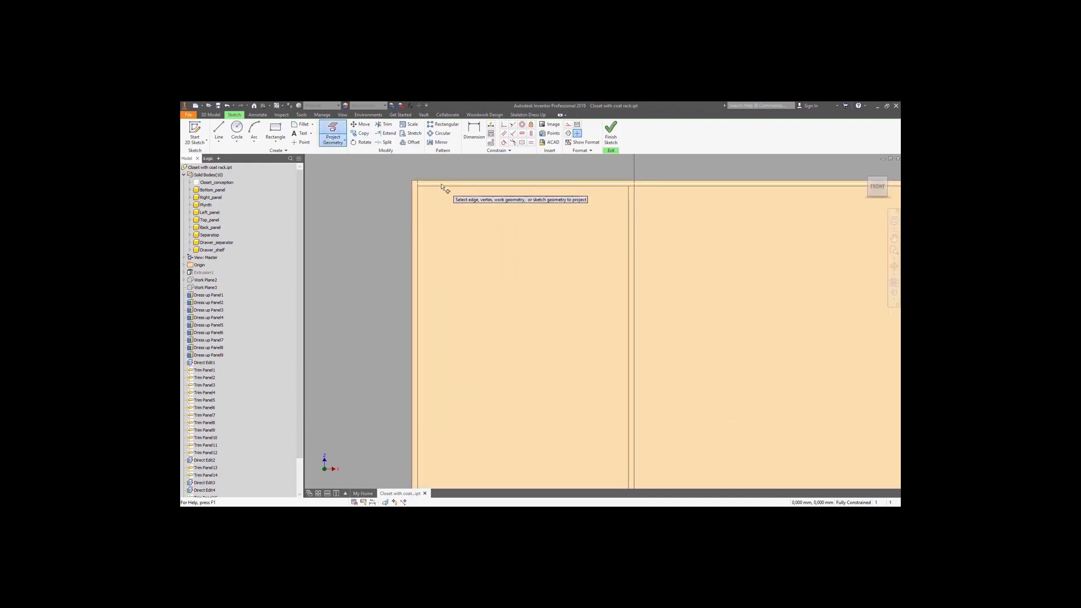
pyautogui.scroll(6, 442, 185)
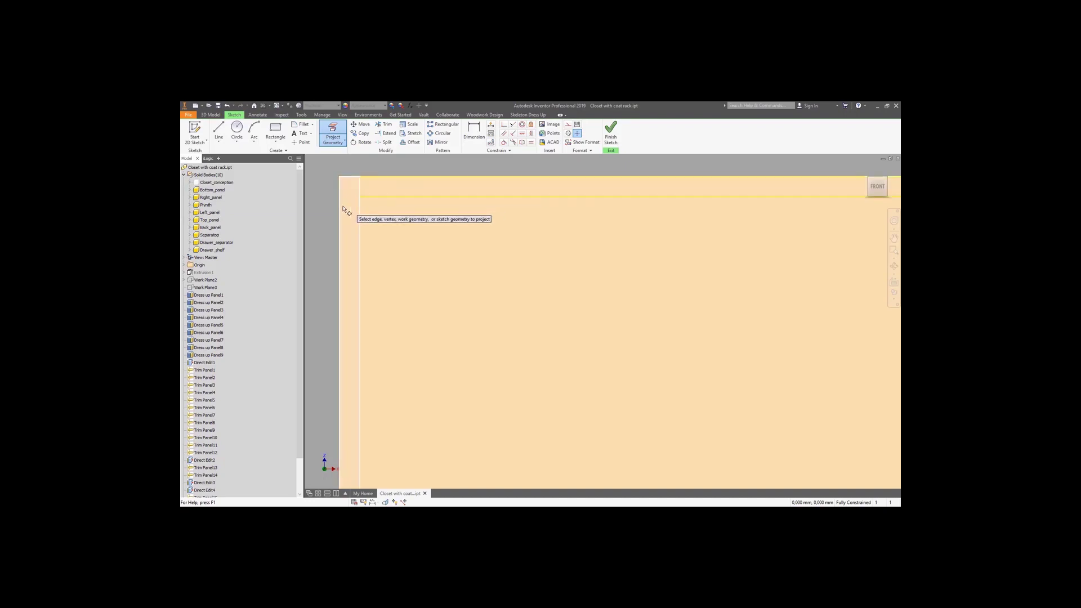
pyautogui.scroll(-8, 361, 193)
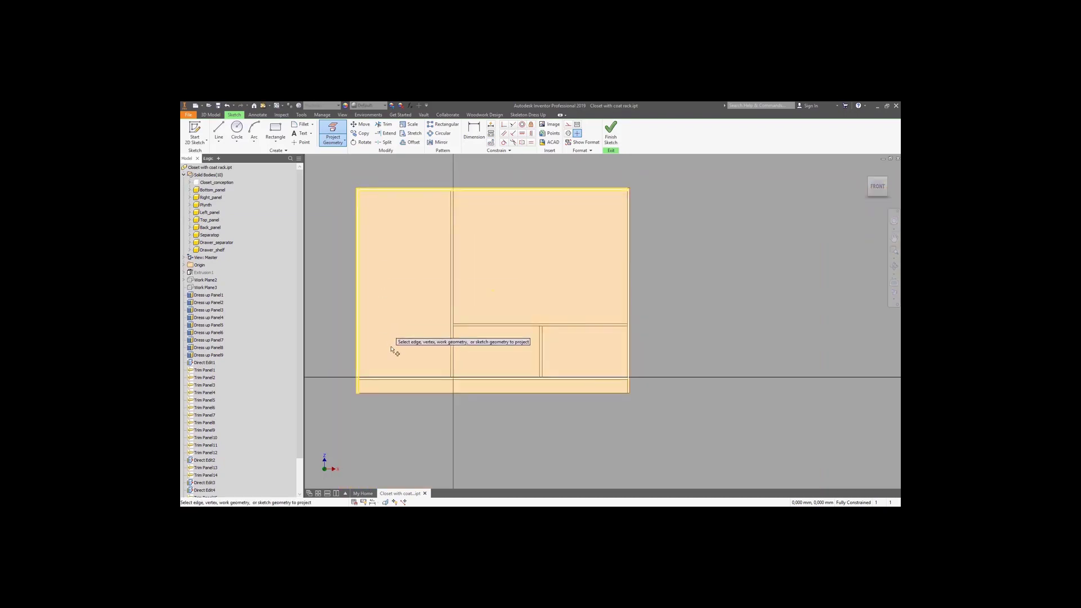
pyautogui.scroll(3, 388, 341)
pyautogui.scroll(4, 329, 397)
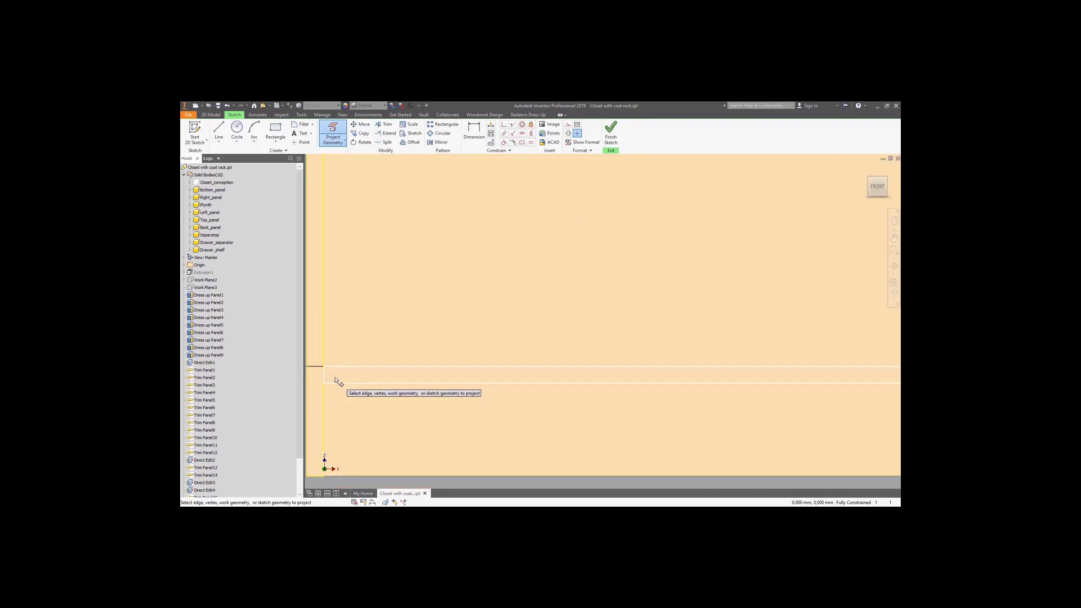
pyautogui.scroll(-6, 336, 381)
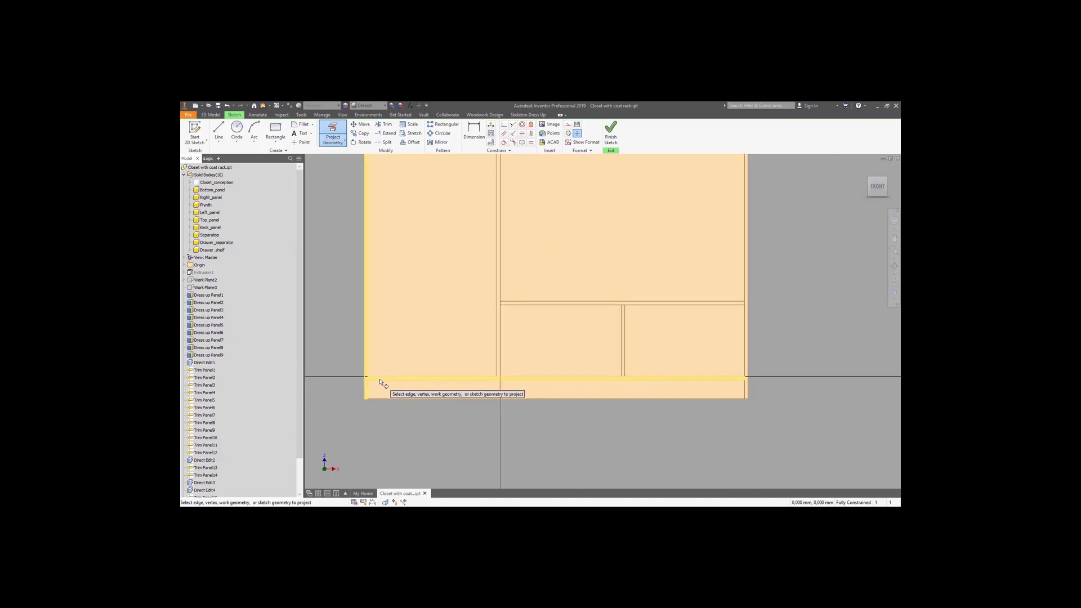
pyautogui.scroll(5, 502, 337)
pyautogui.click(502, 338)
pyautogui.rightClick(533, 330)
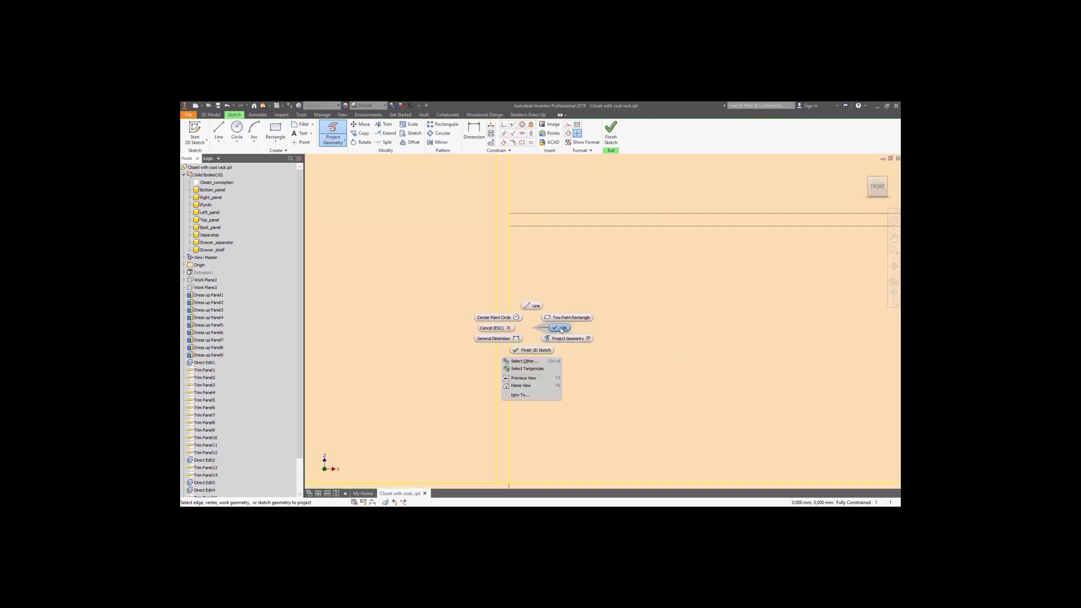
pyautogui.click(576, 332)
# Step: Convert all the projected panel outlines in the sketch to construction geometry
pyautogui.scroll(-5, 580, 338)
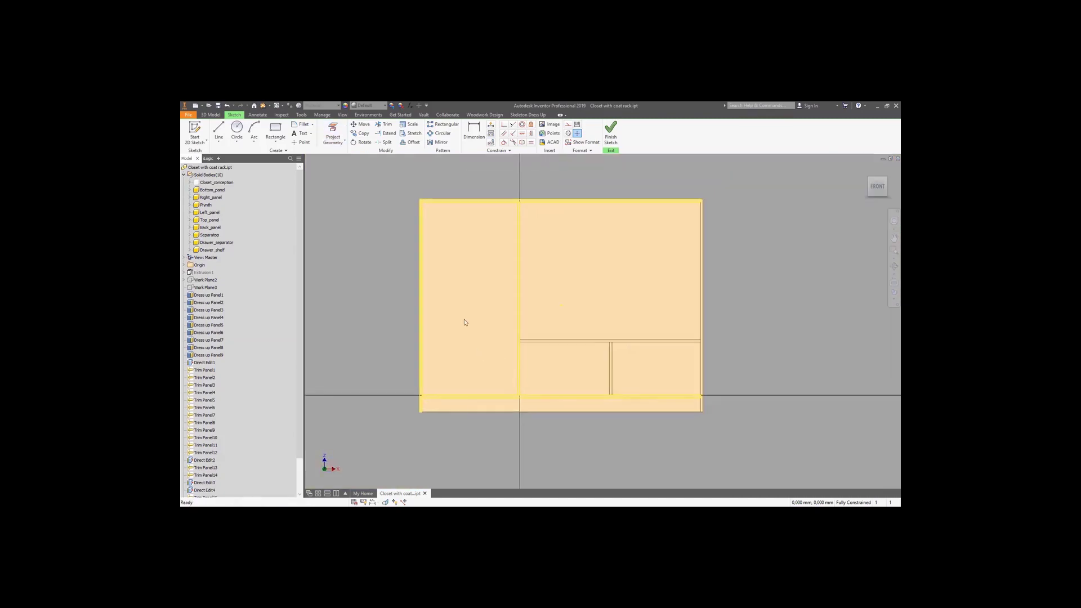
pyautogui.moveTo(391, 192); pyautogui.dragTo(744, 436)
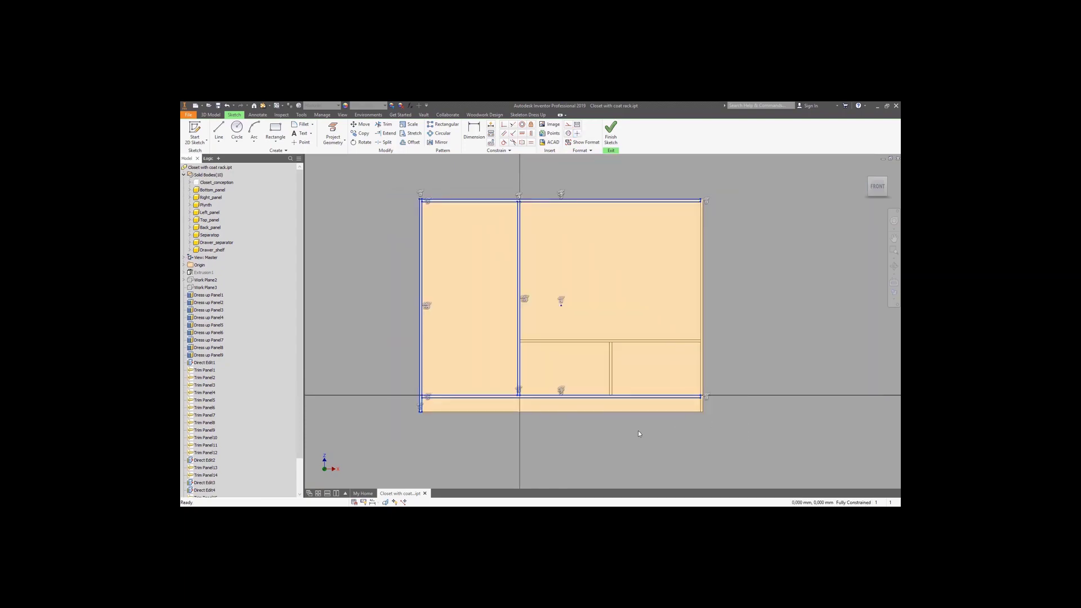
pyautogui.click(676, 452)
# Step: Sketch a thin horizontal rectangle across the undivided compartment, roughly level with the drawer shelf and clear of both uprights
pyautogui.click(275, 132)
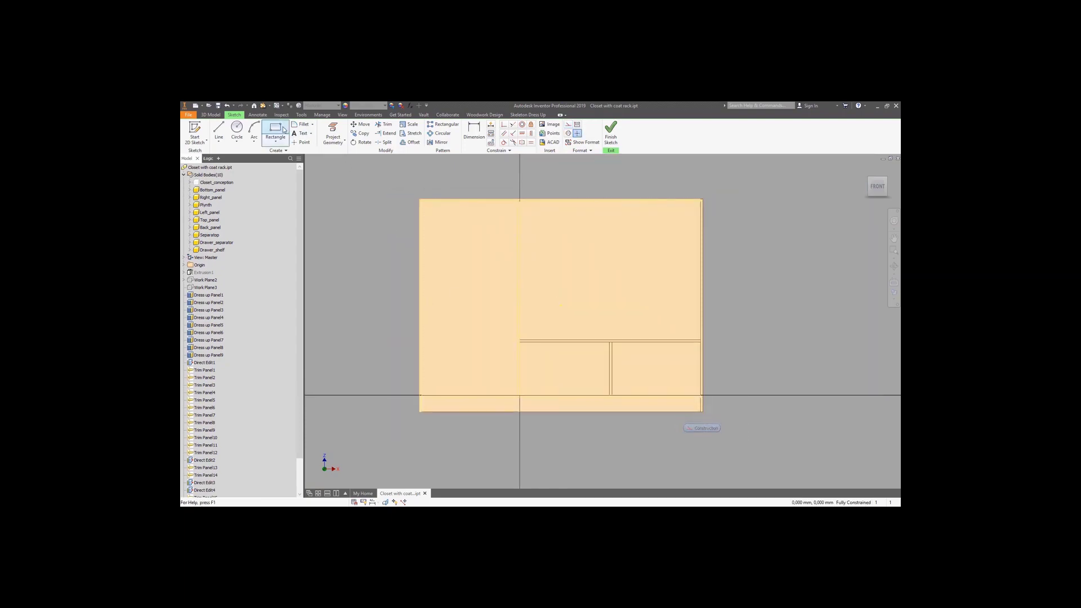
pyautogui.click(420, 339)
pyautogui.click(514, 343)
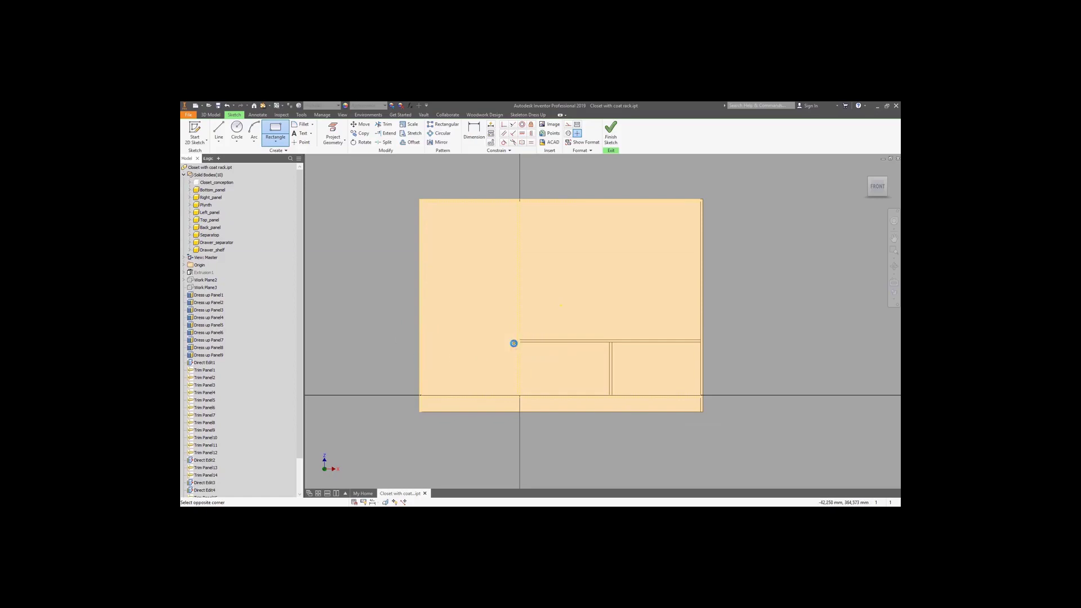
pyautogui.rightClick(499, 344)
pyautogui.click(519, 347)
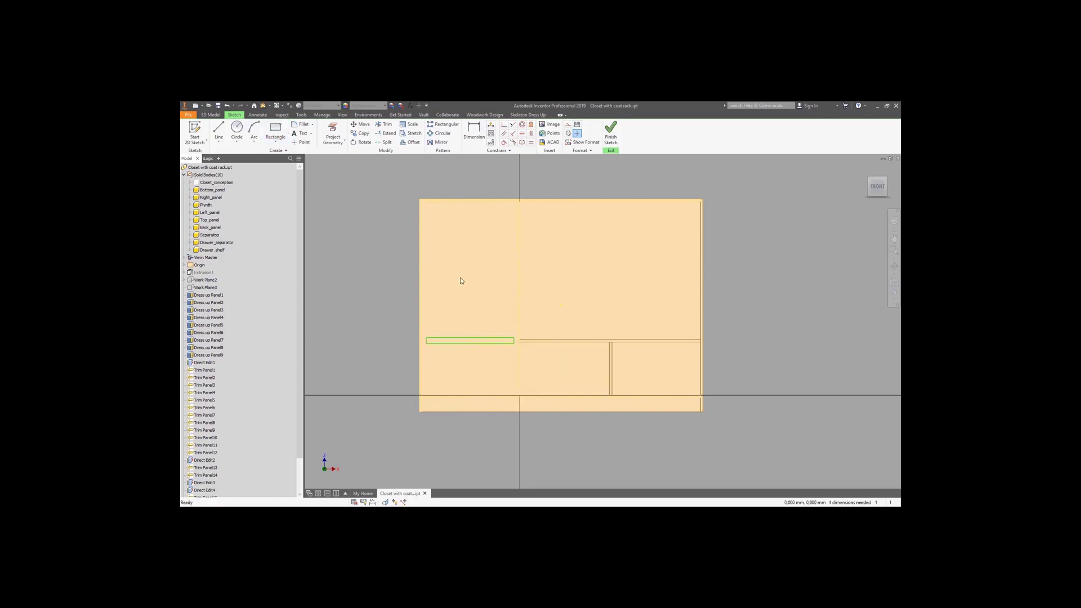
# Step: Dimension the gap between the side panel and the thin rectangle's nearer short edge, setting it to 2 mm
pyautogui.click(472, 135)
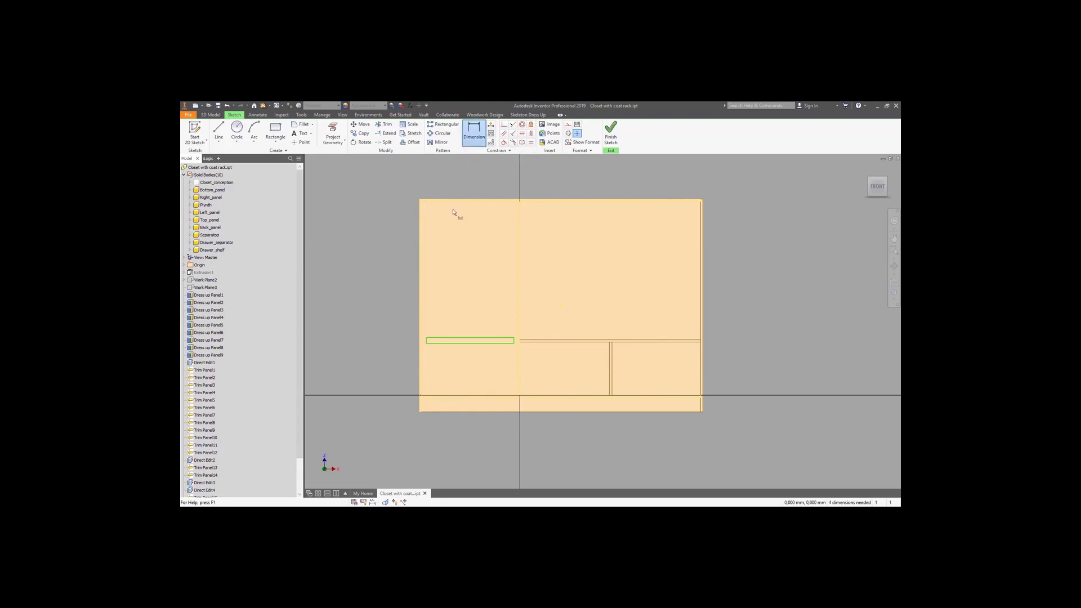
pyautogui.click(423, 340)
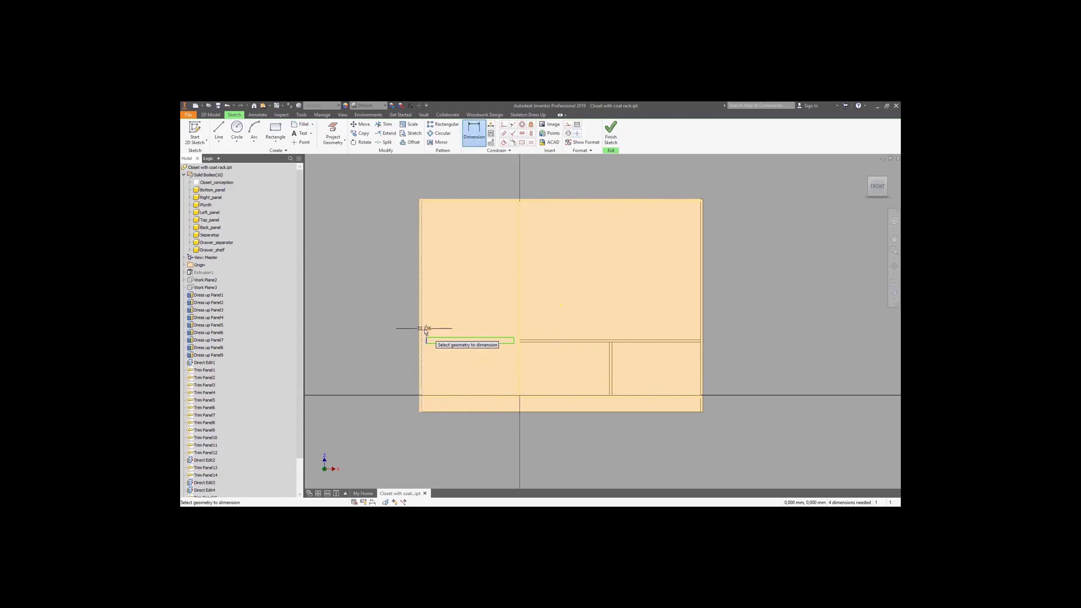
pyautogui.click(425, 331)
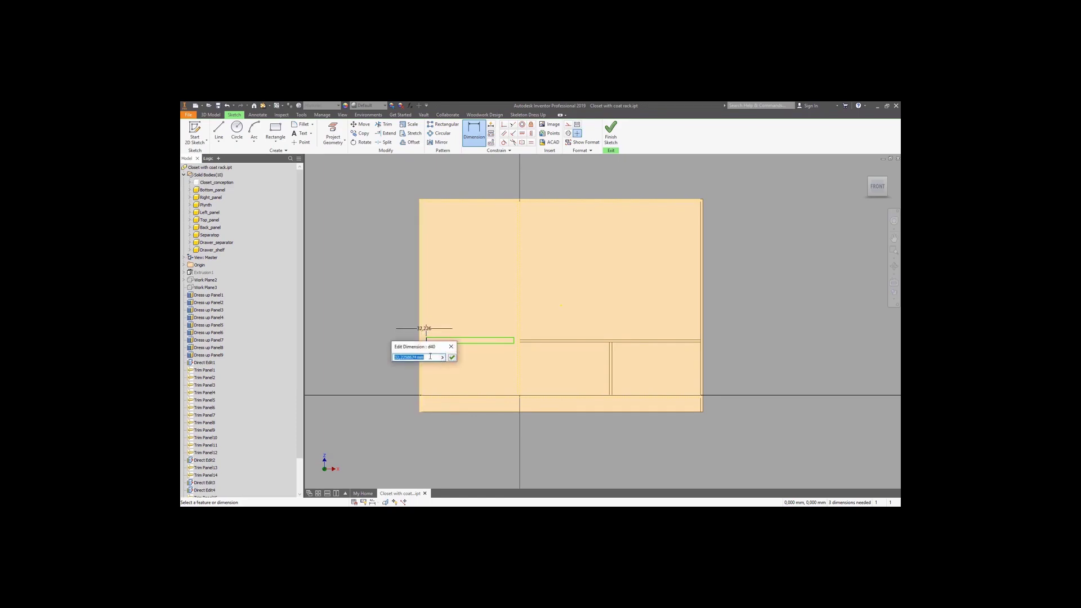
pyautogui.write('15')
pyautogui.press('Return')
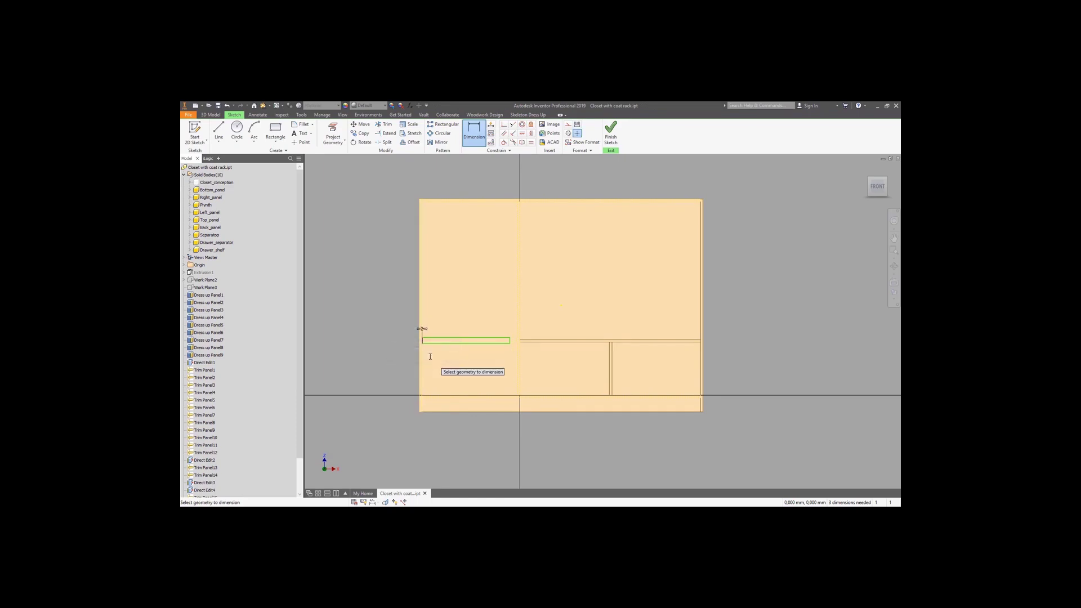
# Step: Dimension the gap between the rectangle's other short edge and the separator, setting it equal to the side-panel gap dimension
pyautogui.click(510, 341)
pyautogui.click(519, 338)
pyautogui.click(494, 336)
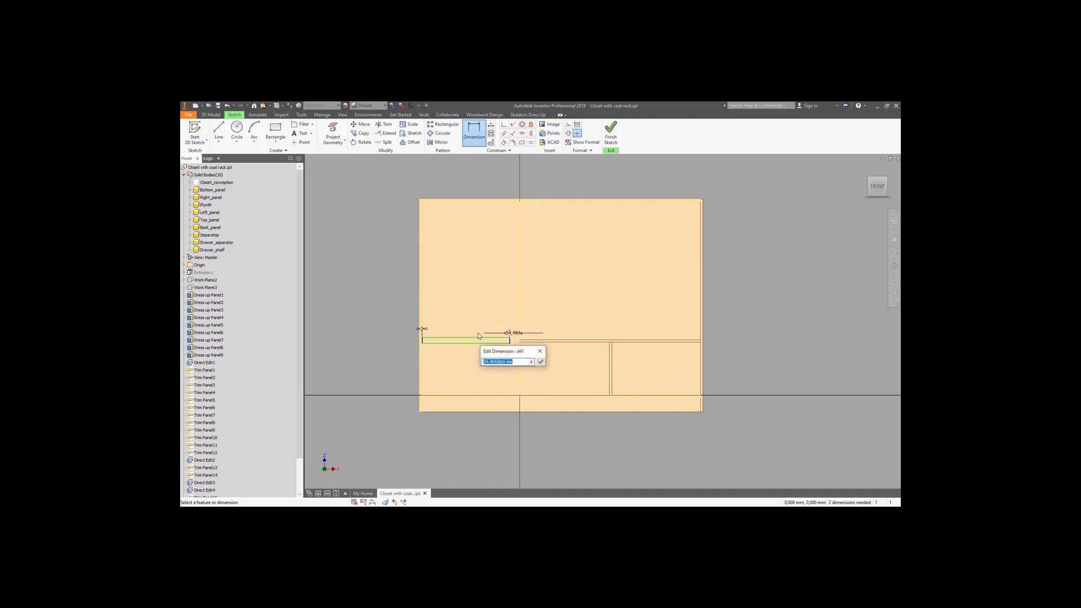
pyautogui.click(423, 329)
pyautogui.click(541, 362)
pyautogui.rightClick(535, 355)
pyautogui.click(532, 335)
# Step: Dimension the rectangle's height and set it to the Panel_thickness parameter
pyautogui.press('d')
pyautogui.click(481, 341)
pyautogui.click(480, 325)
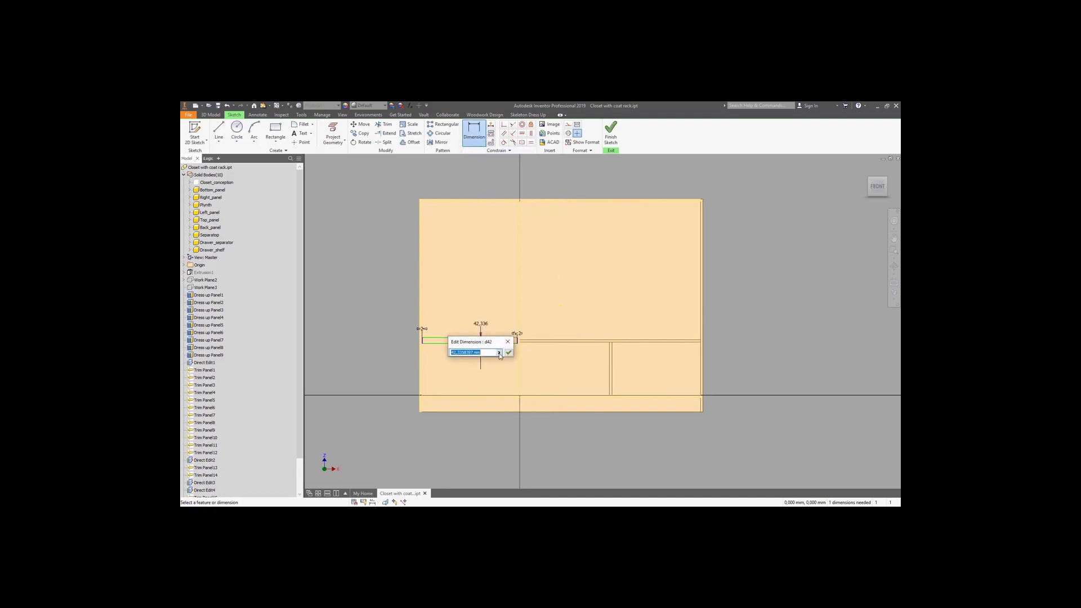
pyautogui.click(499, 353)
pyautogui.click(524, 379)
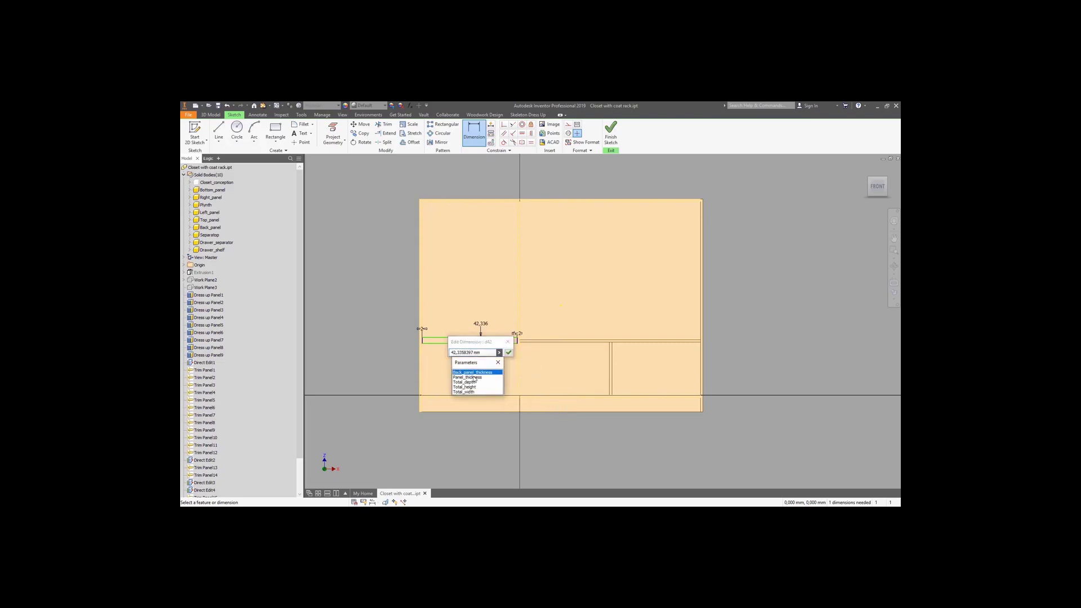
pyautogui.click(474, 377)
pyautogui.click(508, 353)
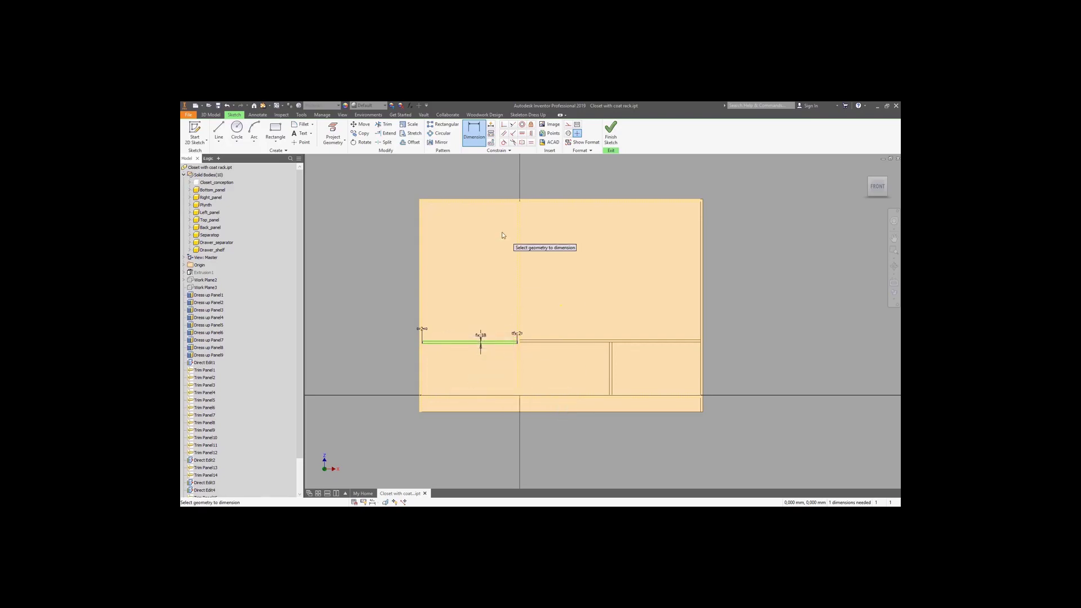
# Step: Add a unitless user parameter named Shelf_QTY with the value 3
pyautogui.click(410, 106)
pyautogui.click(280, 350)
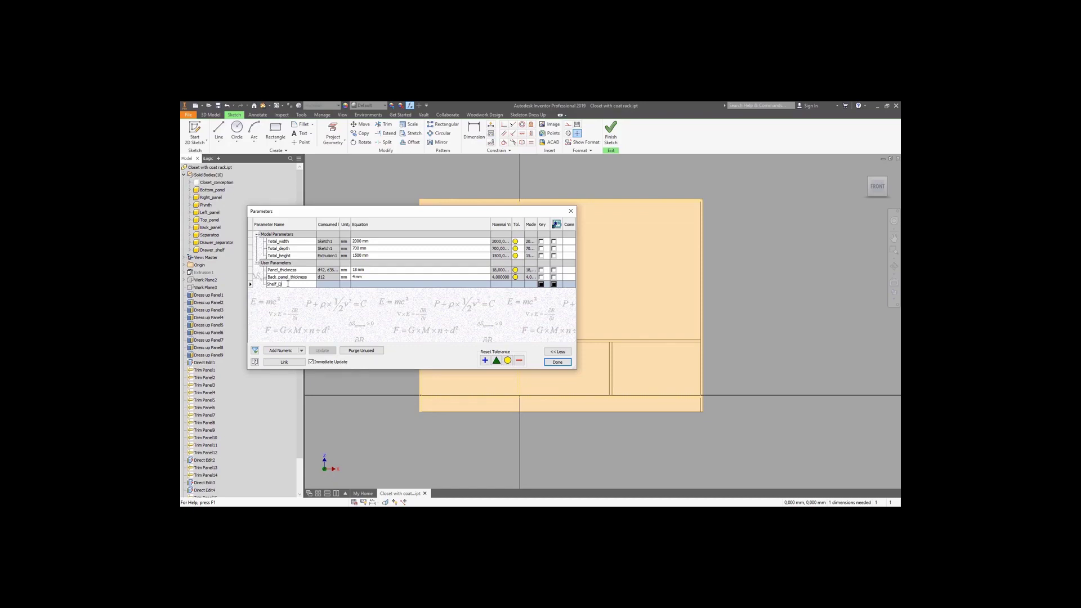
pyautogui.click(344, 284)
pyautogui.click(316, 248)
pyautogui.click(333, 253)
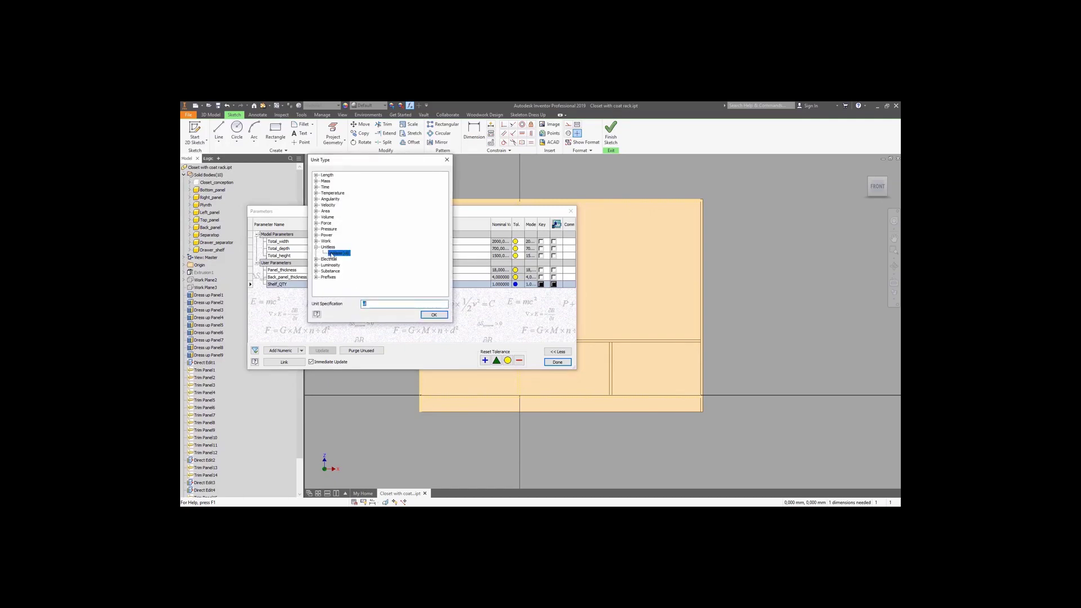
pyautogui.click(433, 314)
pyautogui.click(375, 284)
pyautogui.write('3')
pyautogui.press('Return')
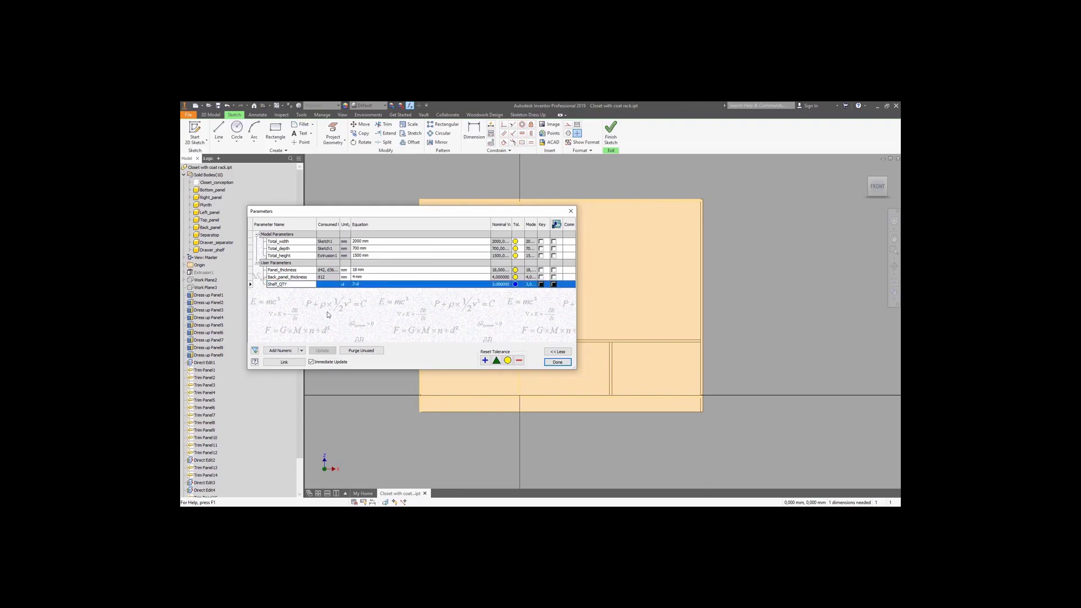
# Step: Add a numeric user parameter in millimetres named Distance_between_shelfs, and close the parameters table
pyautogui.click(281, 350)
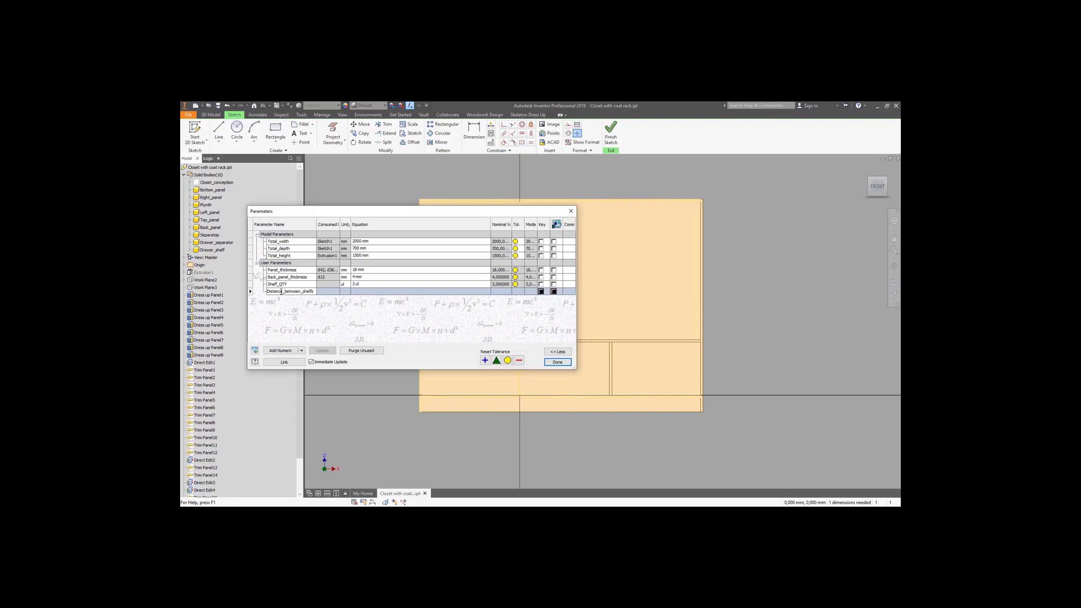
pyautogui.press('Return')
pyautogui.click(373, 292)
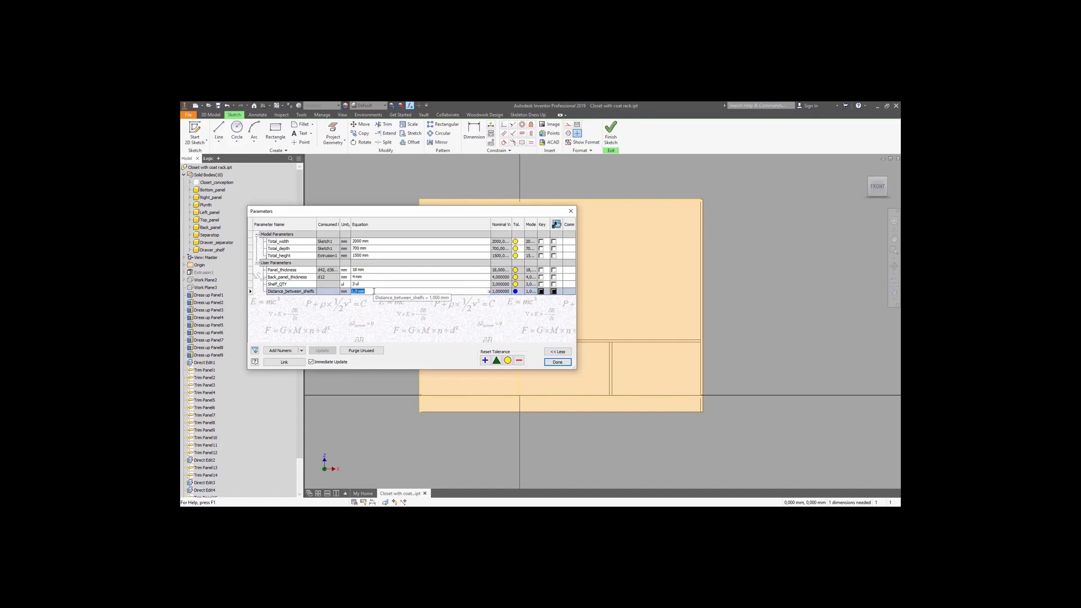
pyautogui.click(555, 363)
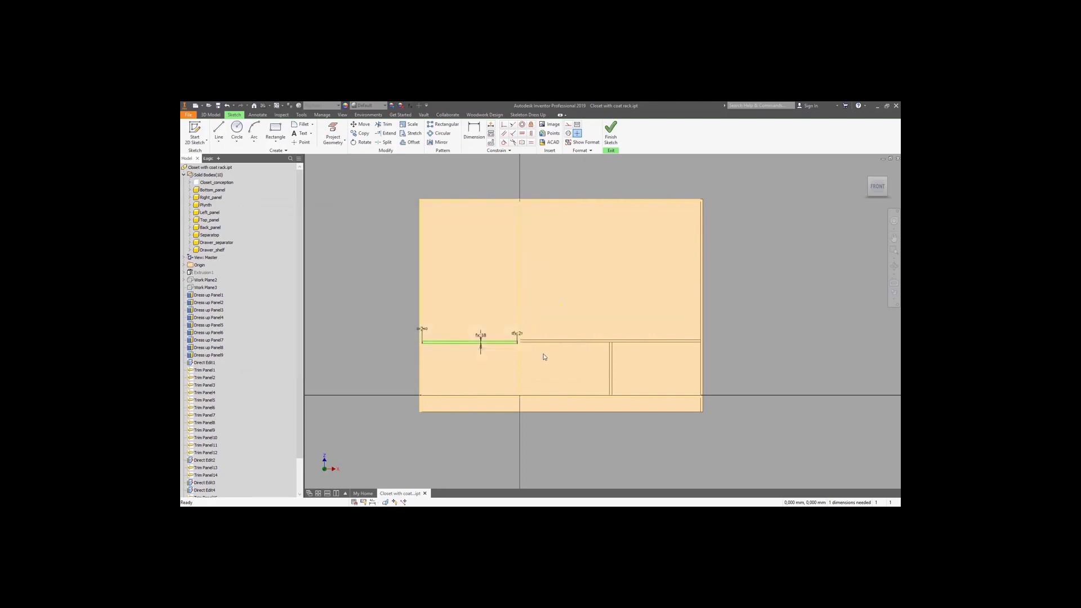
# Step: Add a driven vertical dimension from the top panel's underside to the bottom panel's upper edge
pyautogui.press('d')
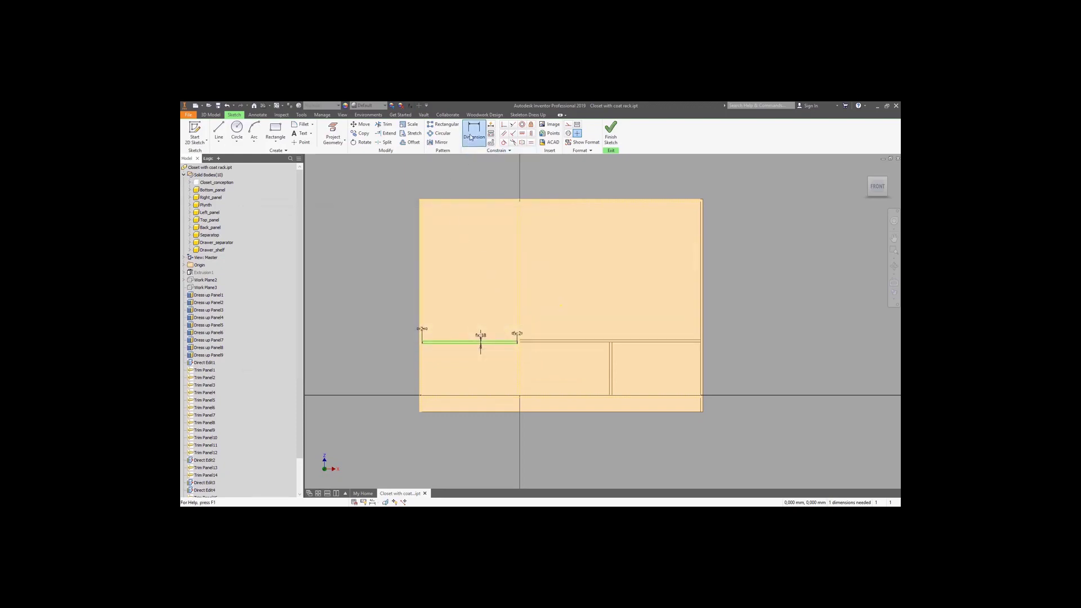
pyautogui.click(463, 201)
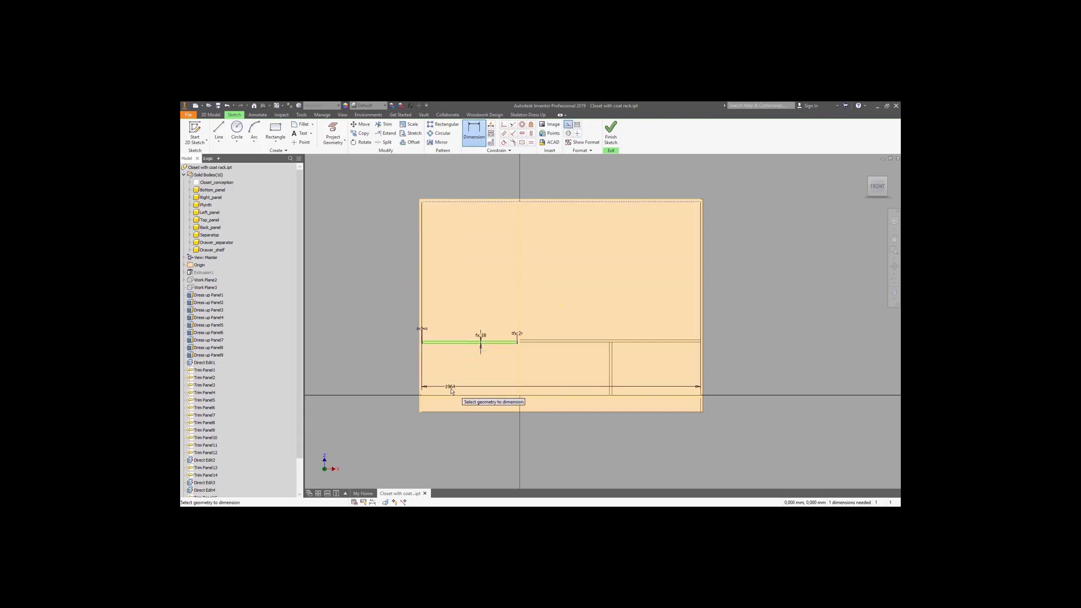
pyautogui.click(453, 396)
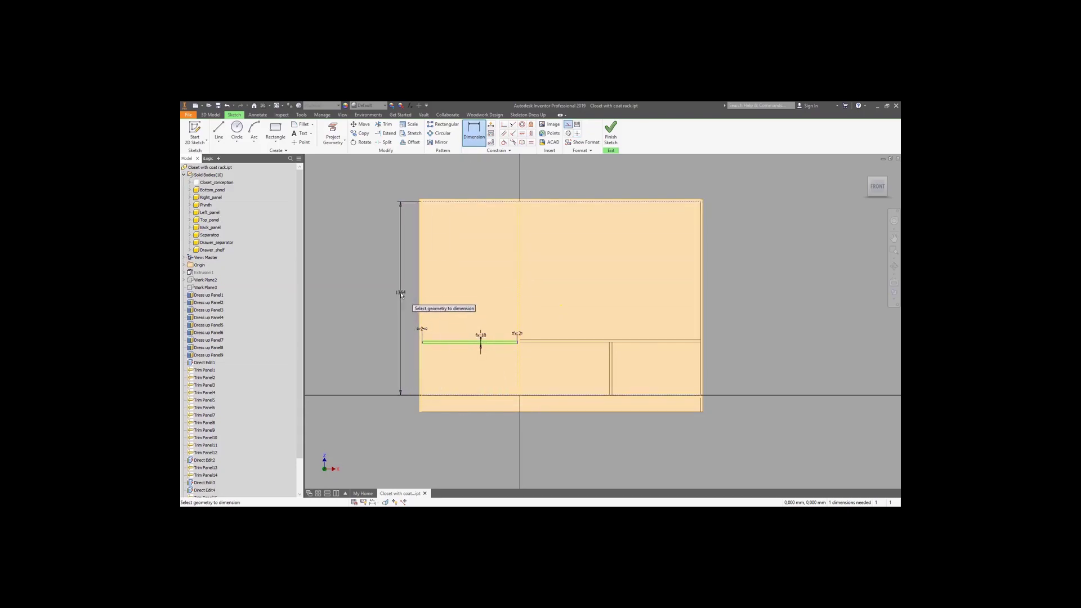
pyautogui.click(401, 297)
pyautogui.click(349, 171)
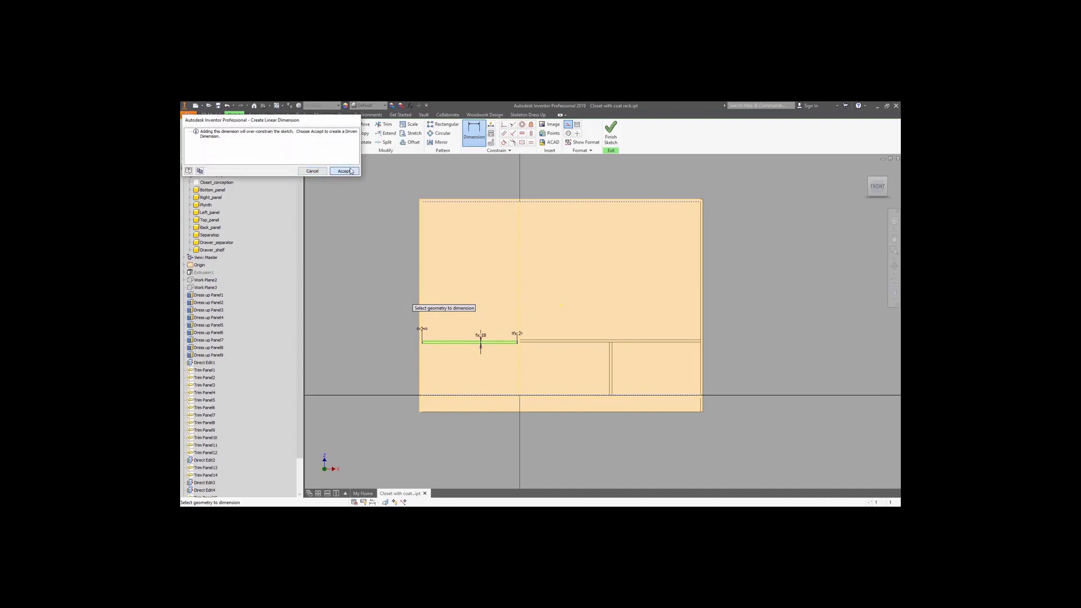
pyautogui.rightClick(404, 294)
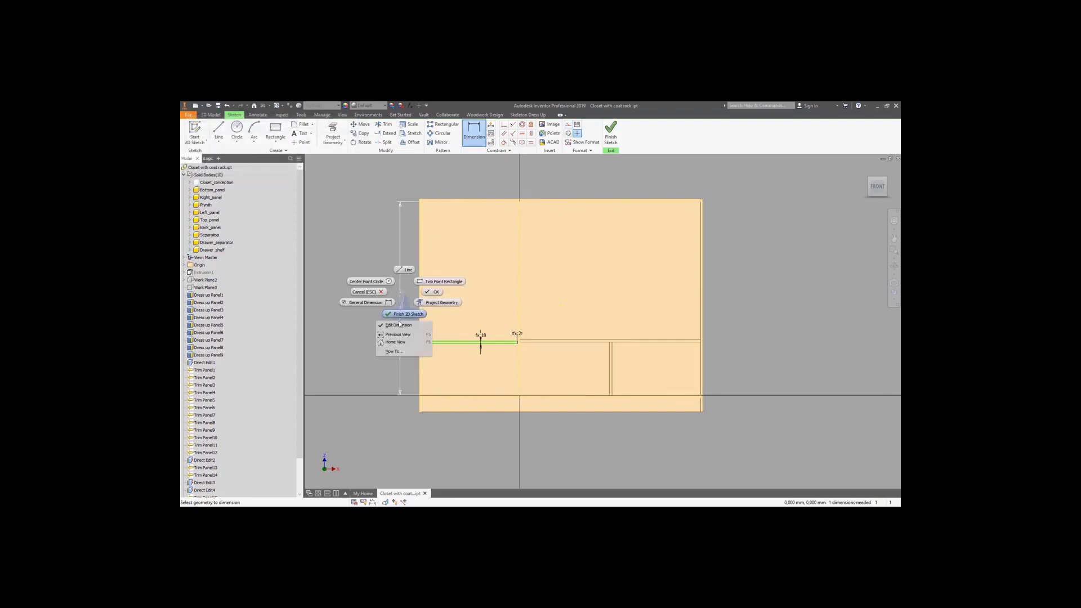
pyautogui.press('Escape')
pyautogui.rightClick(398, 294)
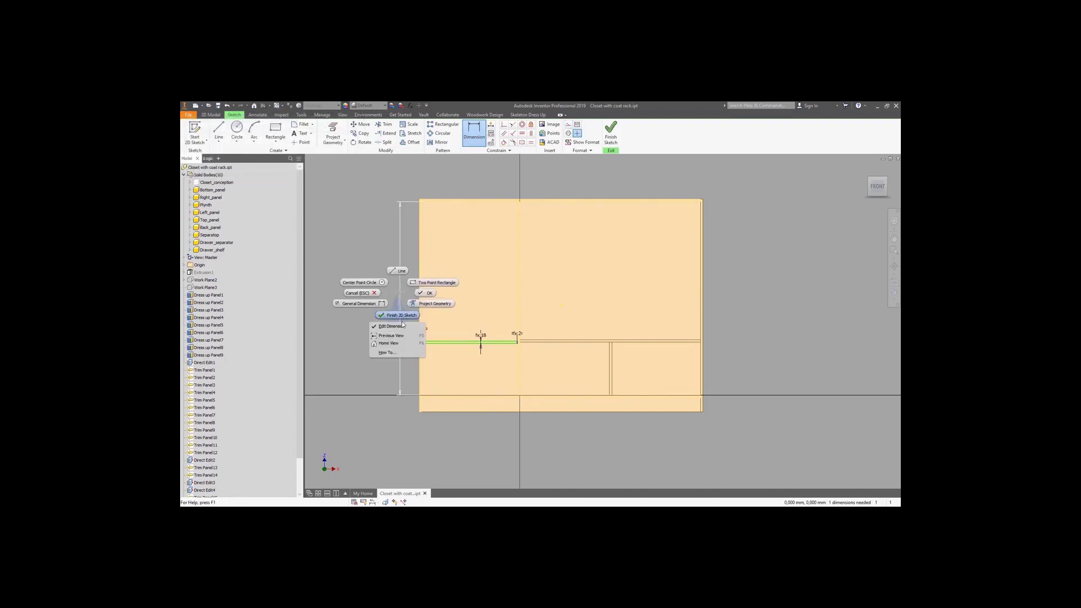
pyautogui.press('Escape')
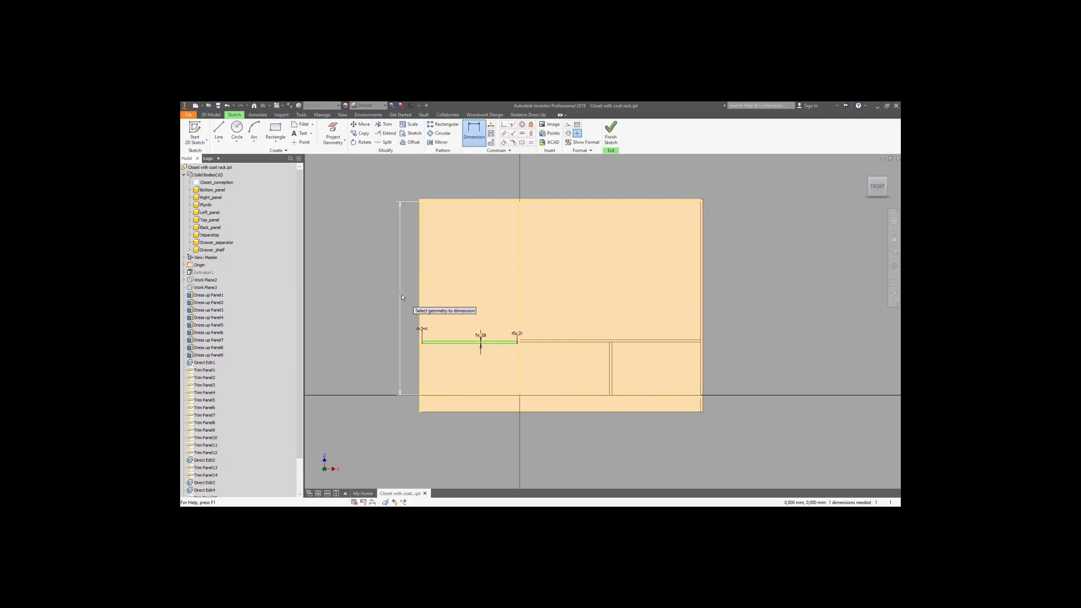
# Step: Leave the Dimension command and rename the driven vertical dimension Space_for_shelfs in its dimension properties
pyautogui.press('Escape')
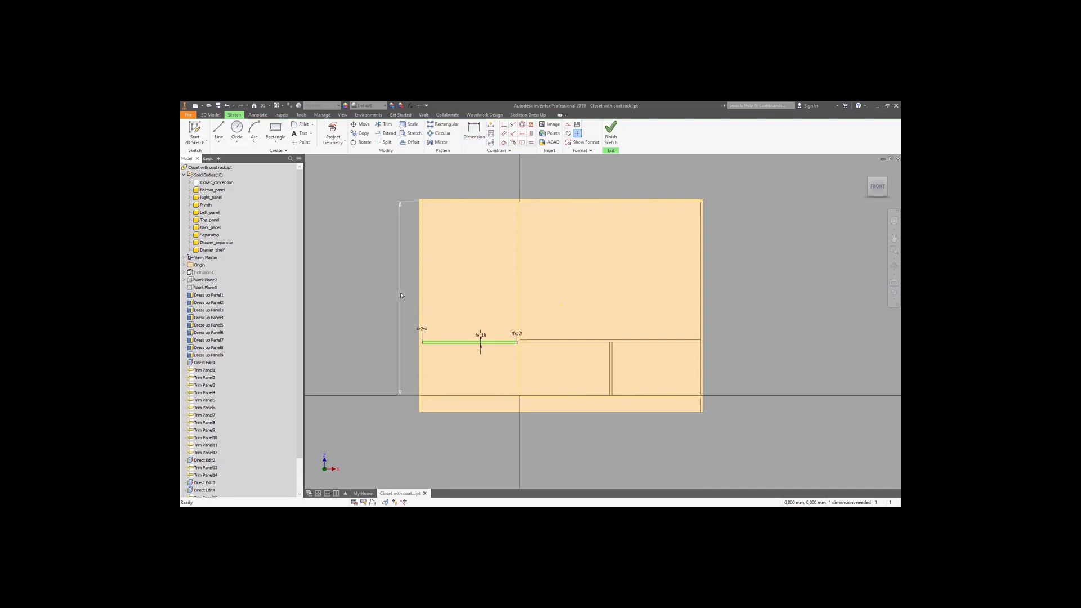
pyautogui.rightClick(401, 294)
pyautogui.click(401, 315)
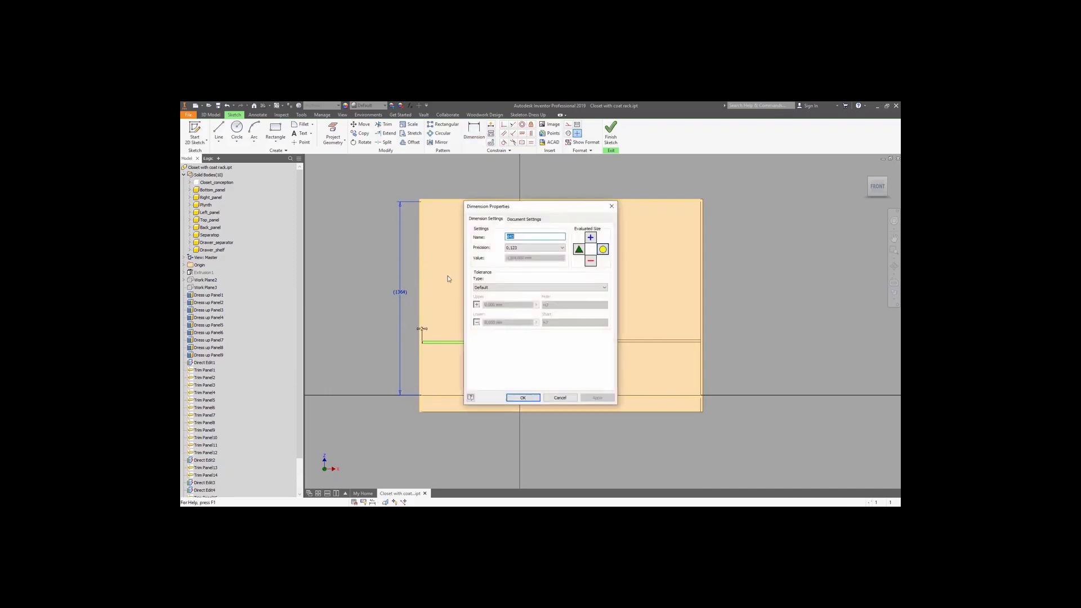
pyautogui.click(528, 237)
pyautogui.write('Space_for_shelfs')
pyautogui.hotkey('alt', 'a')
pyautogui.click(523, 397)
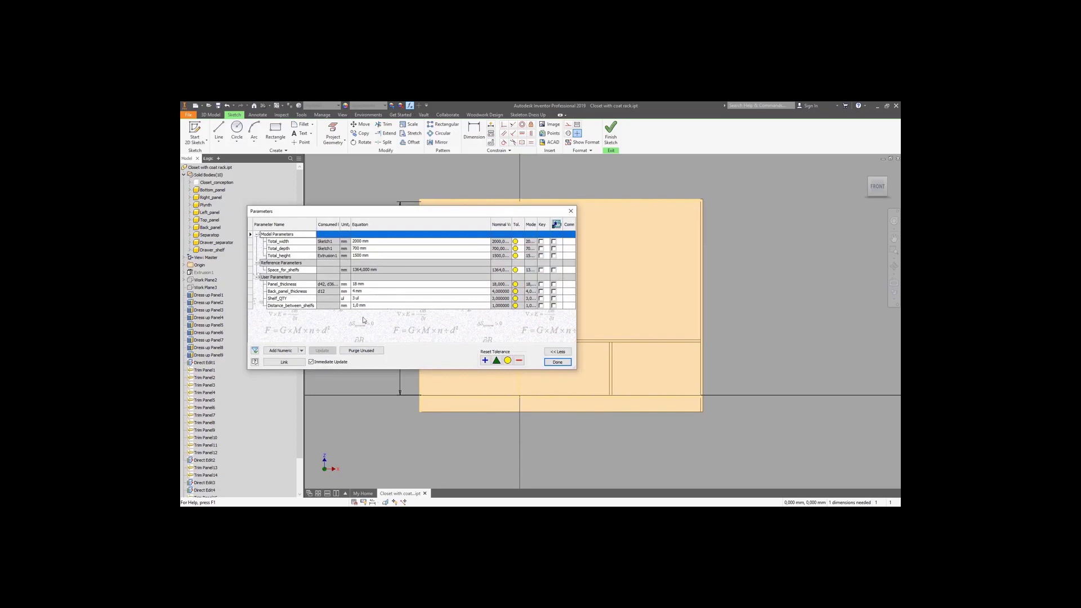
# Step: Begin the Distance_between_shelfs equation with (Space_for_shelfs-Shelf_QTY*Panel_thickness), picking the parameters from the model's parameter list
pyautogui.click(366, 306)
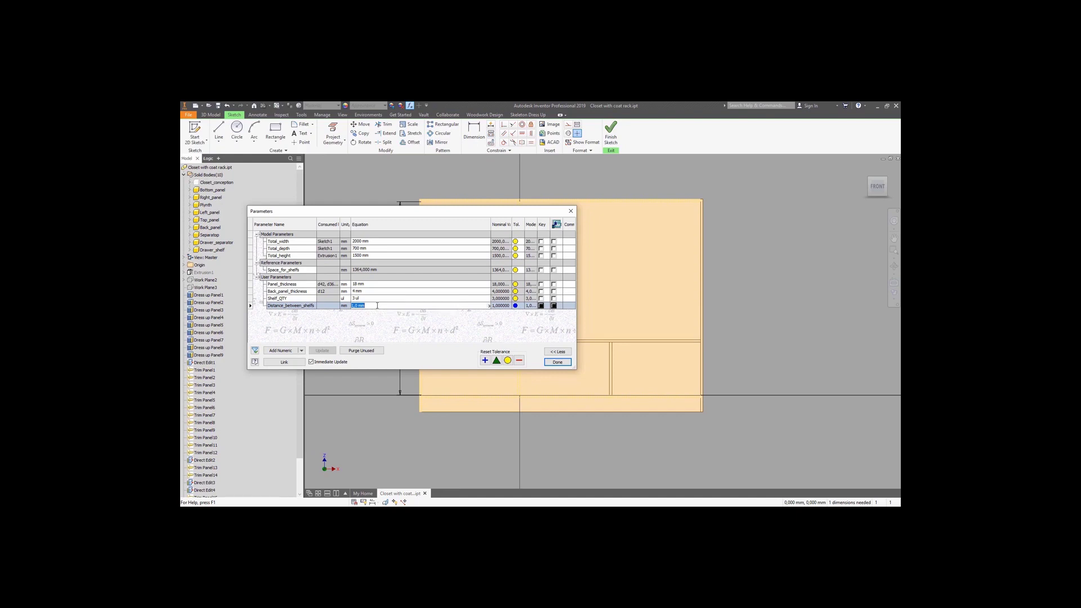
pyautogui.click(383, 304)
pyautogui.write('(Space_for_shelfs)')
pyautogui.click(489, 306)
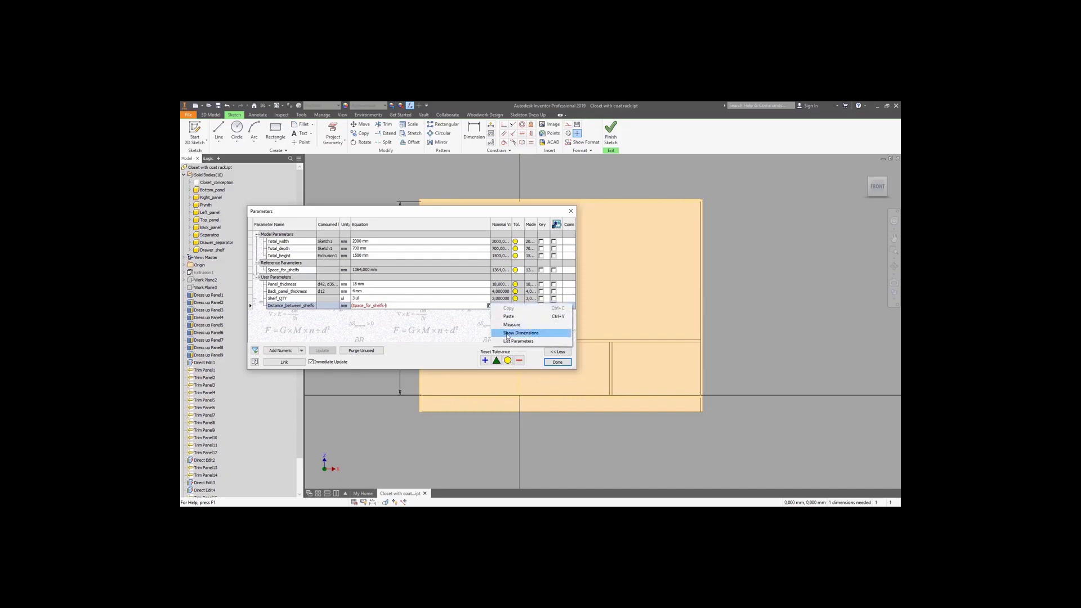
pyautogui.click(509, 342)
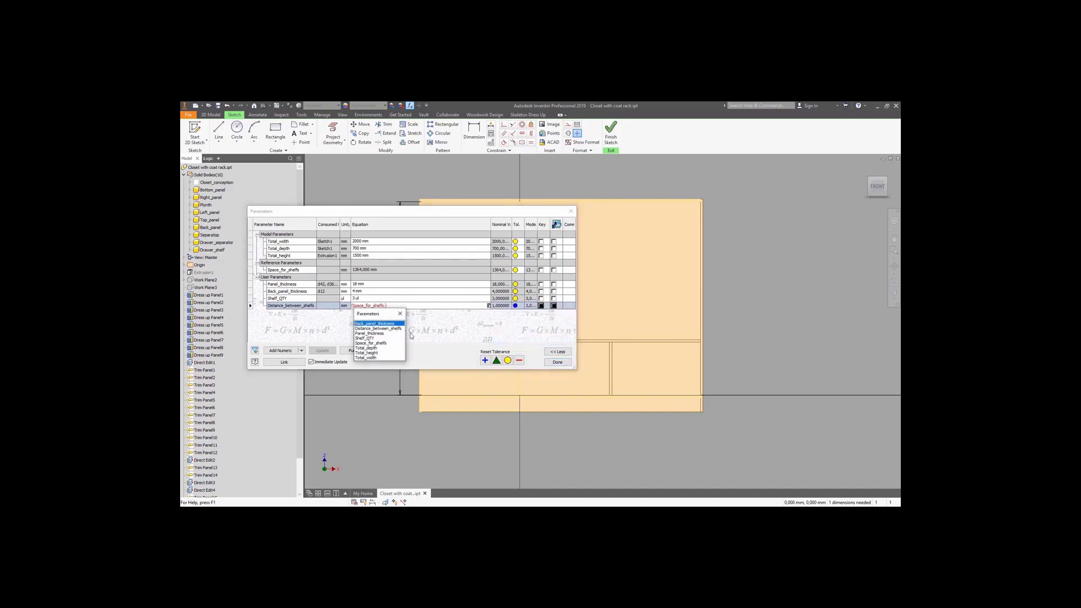
pyautogui.click(373, 339)
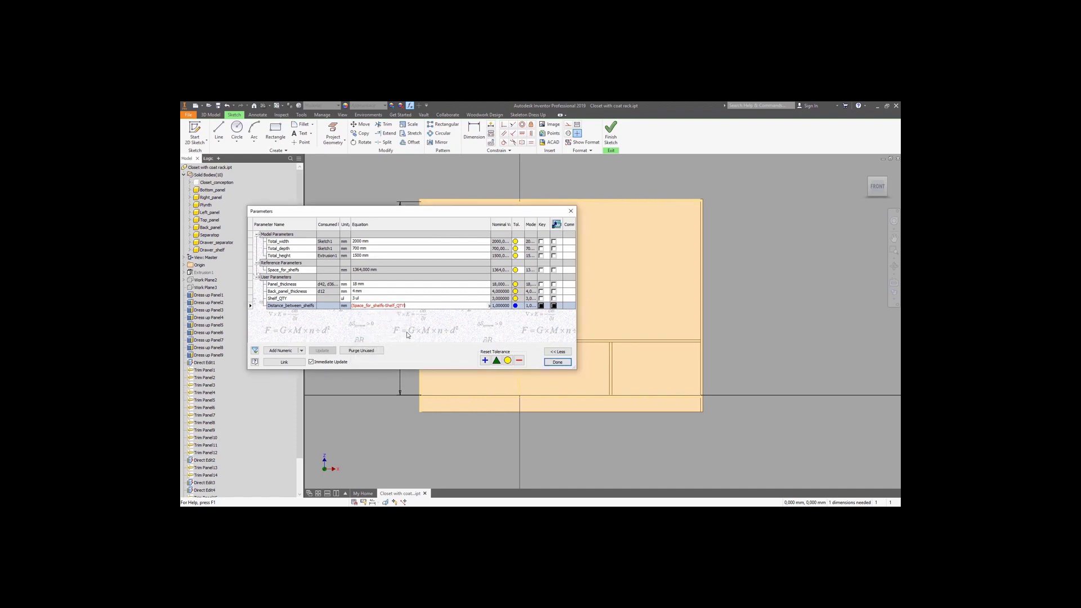
pyautogui.click(489, 305)
pyautogui.click(509, 341)
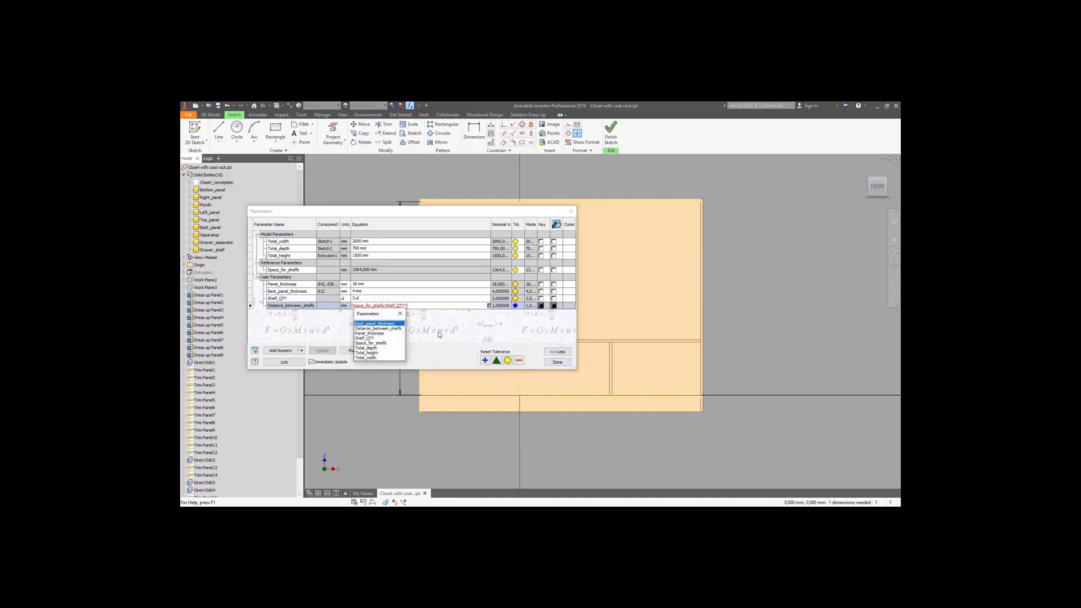
pyautogui.click(372, 333)
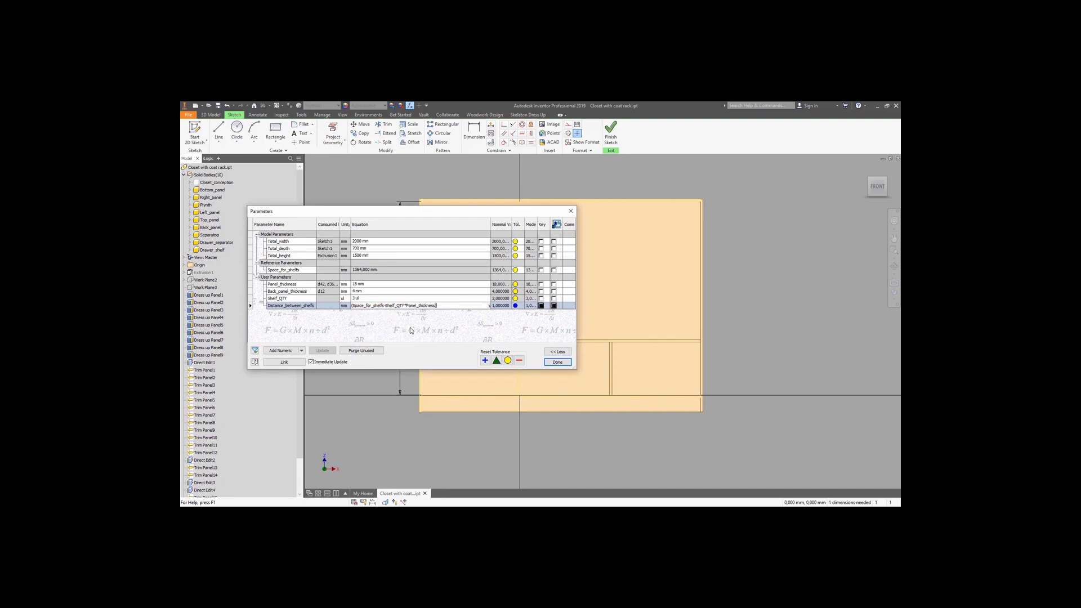
# Step: Complete the Distance_between_shelfs equation by dividing it by (Shelf_QTY+1), and close the parameters table
pyautogui.write('/')
pyautogui.click(489, 307)
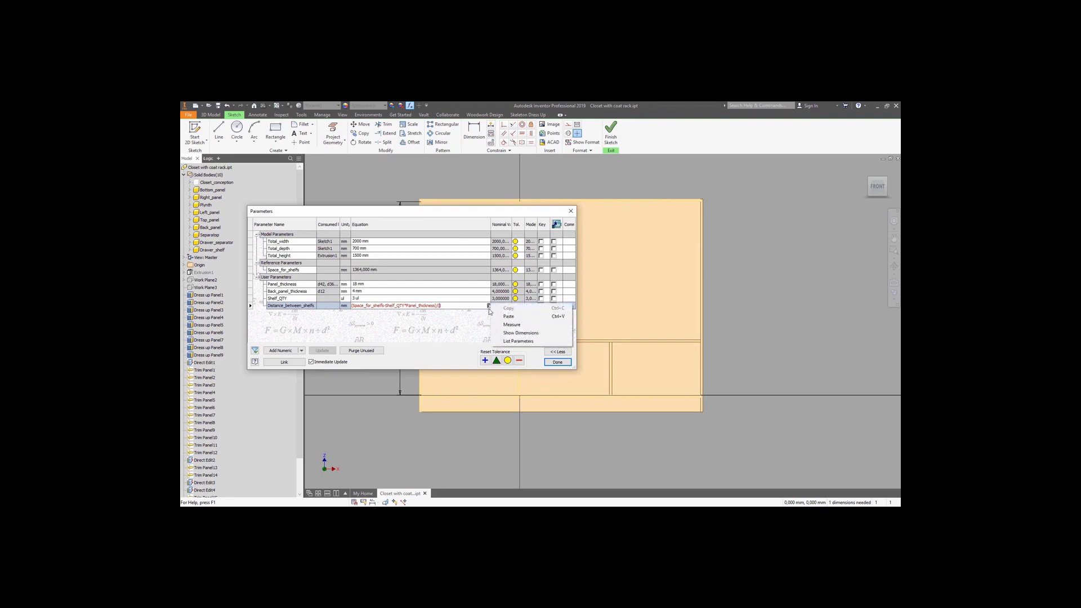
pyautogui.click(515, 341)
pyautogui.doubleClick(372, 338)
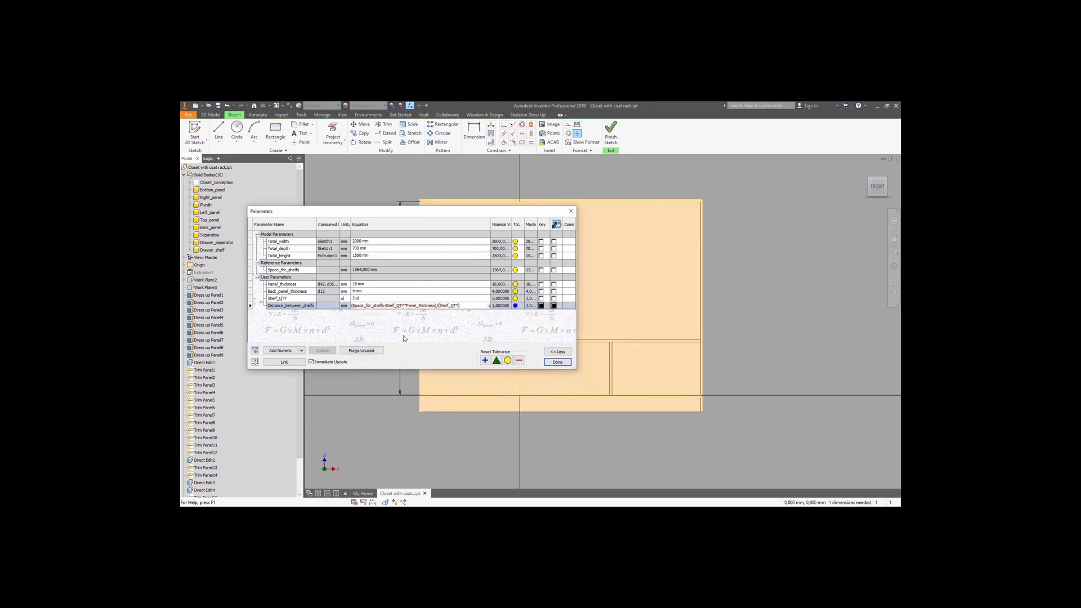
pyautogui.write('+1')
pyautogui.press('Return')
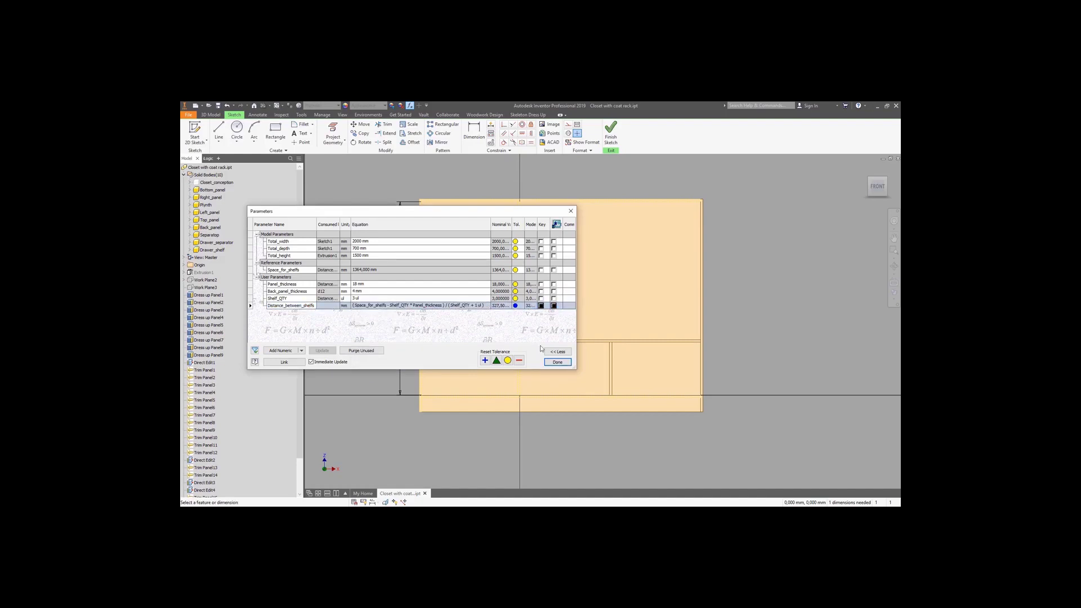
pyautogui.click(556, 361)
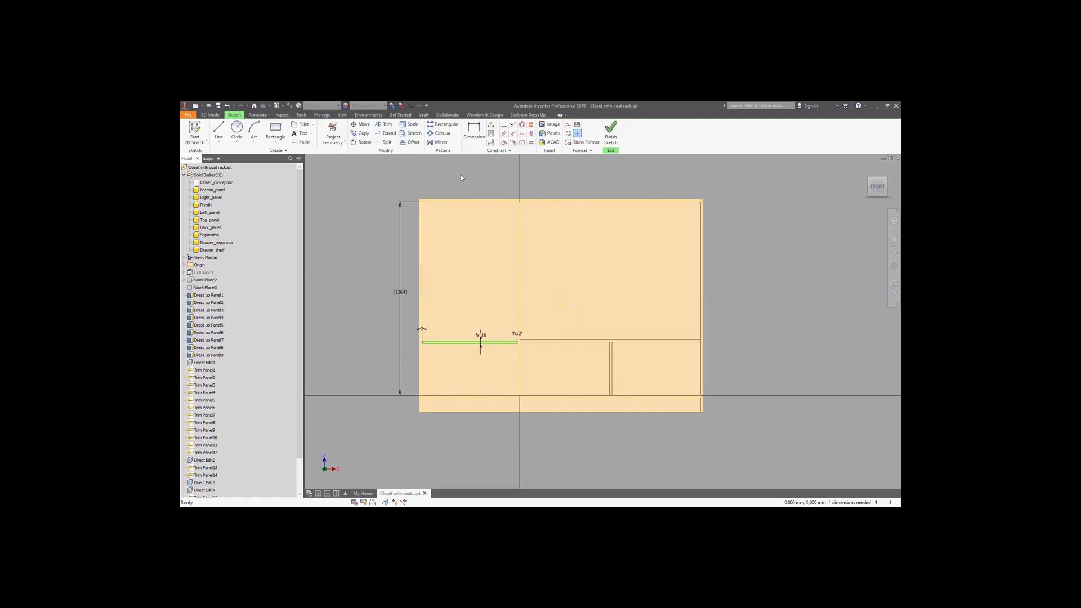
# Step: Dimension the gap between the shelf's lower edge and the bottom panel as Distance_between_shelfs, and finish the sketch
pyautogui.press('d')
pyautogui.click(455, 345)
pyautogui.click(455, 393)
pyautogui.click(454, 376)
pyautogui.click(471, 403)
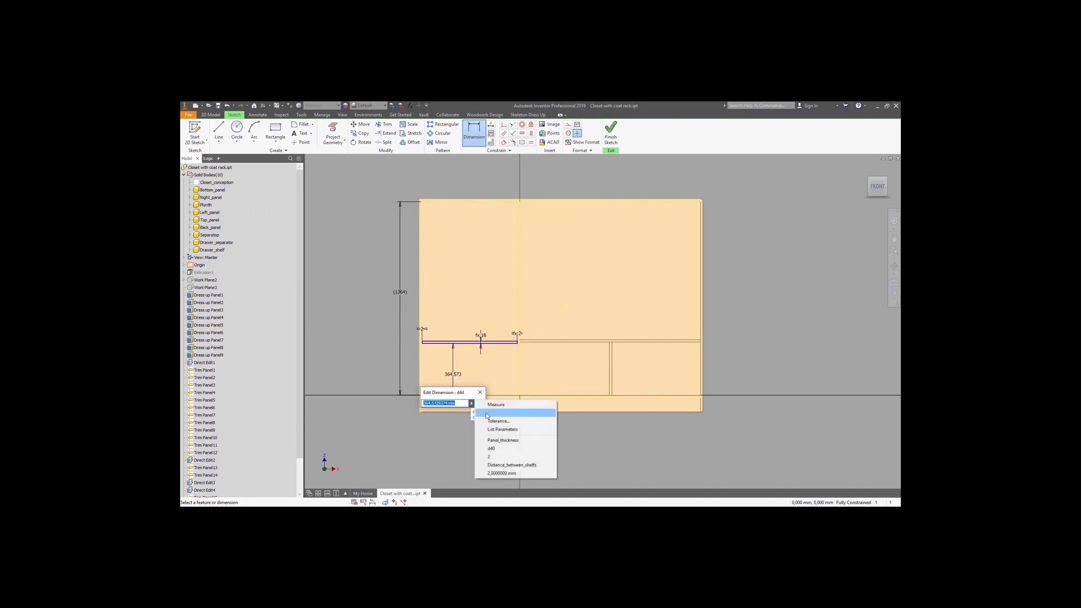
pyautogui.click(498, 430)
pyautogui.click(455, 429)
pyautogui.click(481, 404)
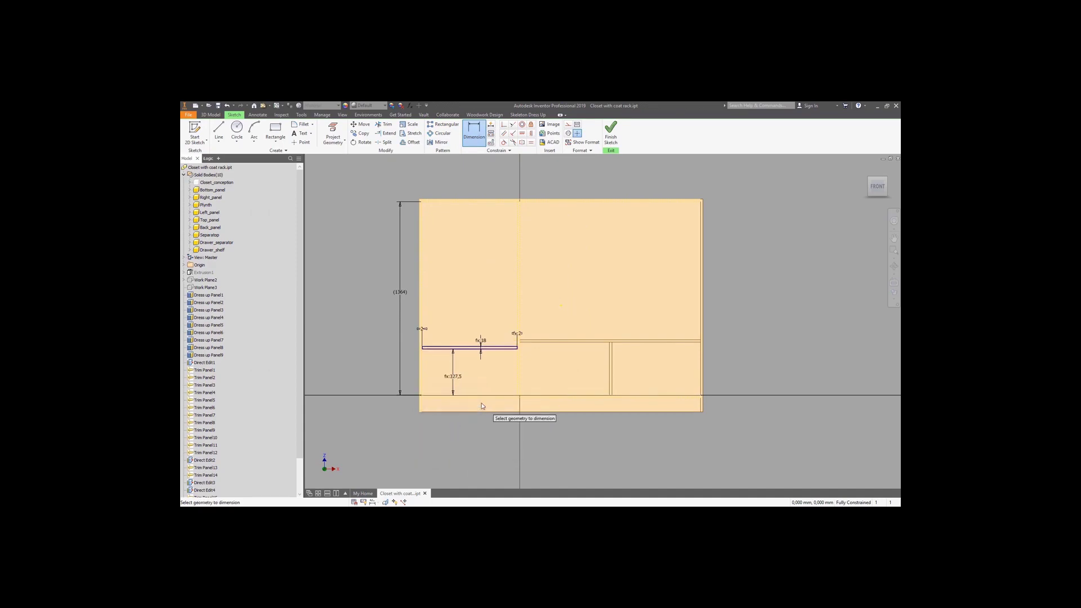
pyautogui.click(611, 135)
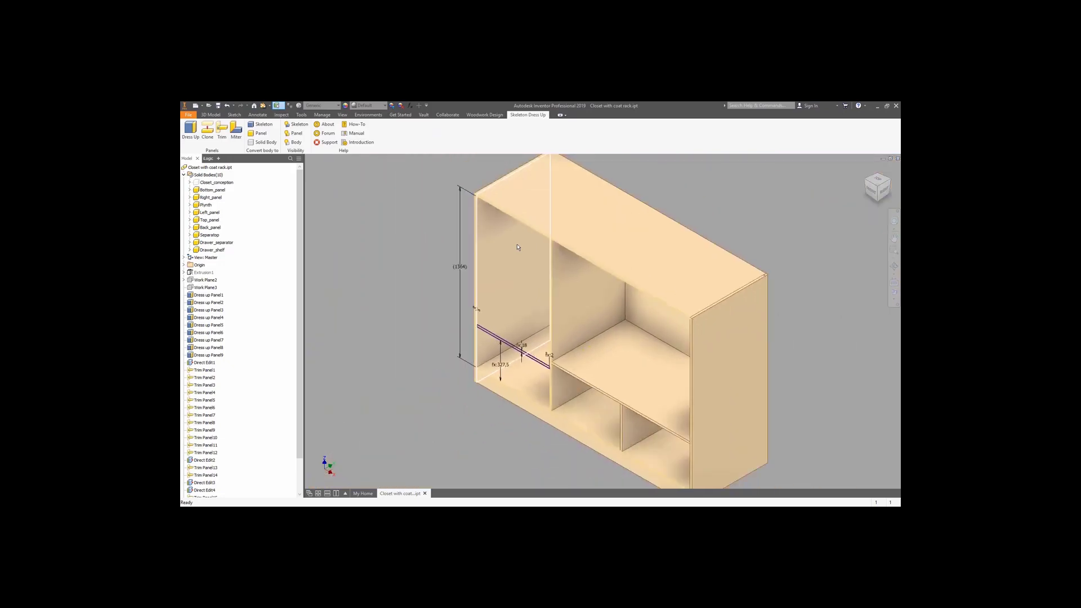
# Step: Extrude the shelf profile inward as a solid, with its extent set to the back panel's inner face
pyautogui.click(211, 114)
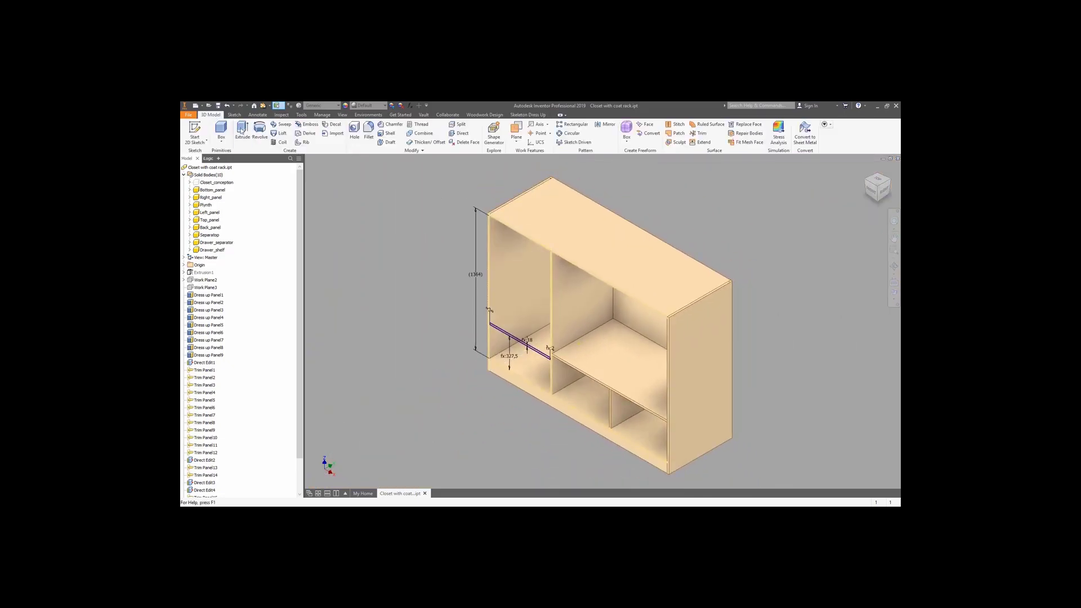
pyautogui.click(243, 131)
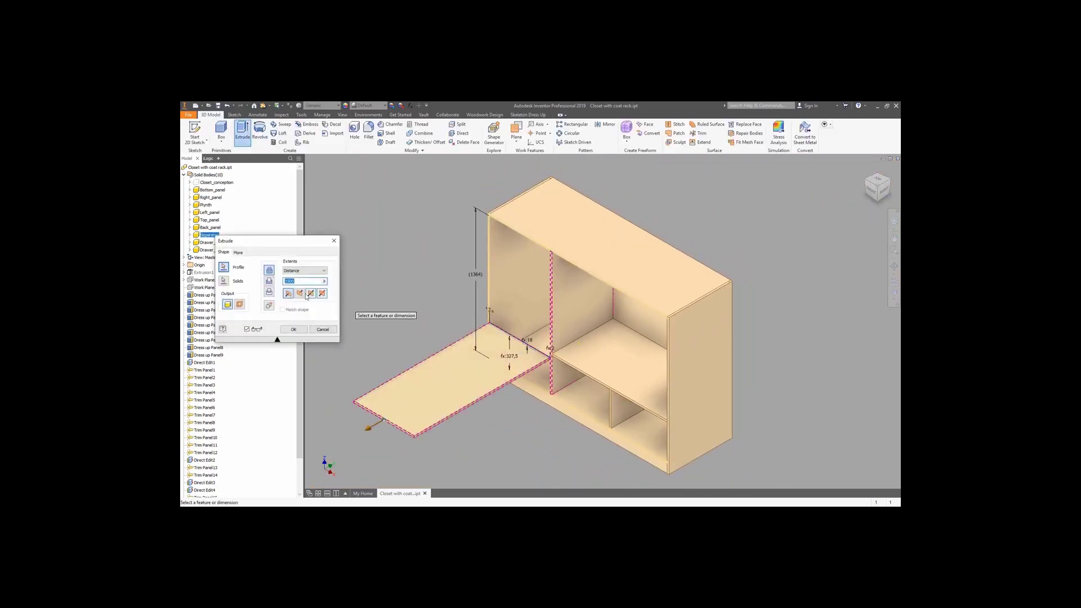
pyautogui.click(300, 293)
pyautogui.click(304, 270)
pyautogui.click(295, 284)
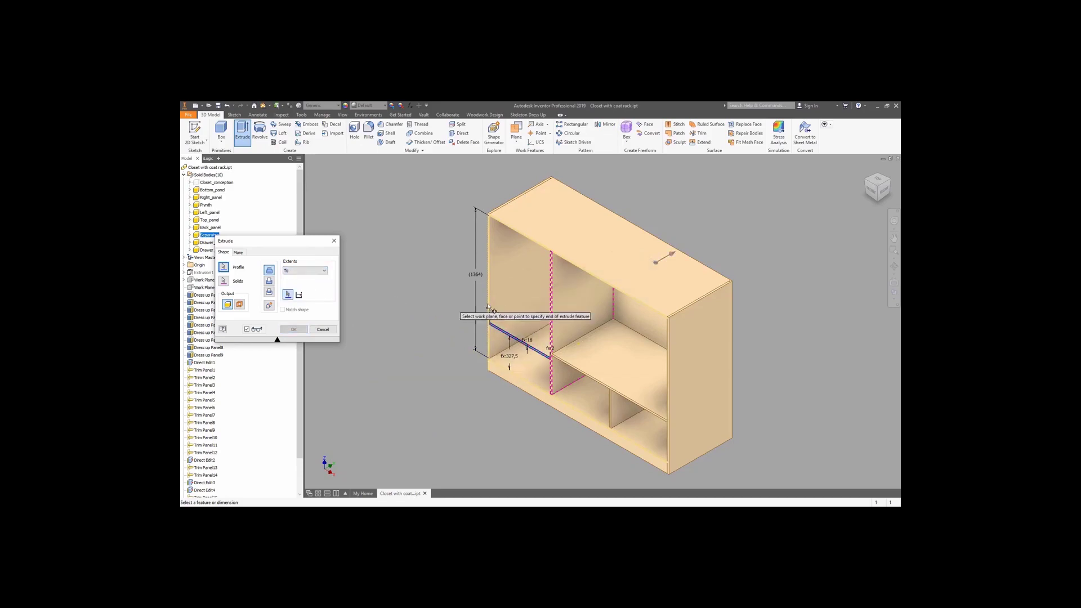
pyautogui.click(630, 315)
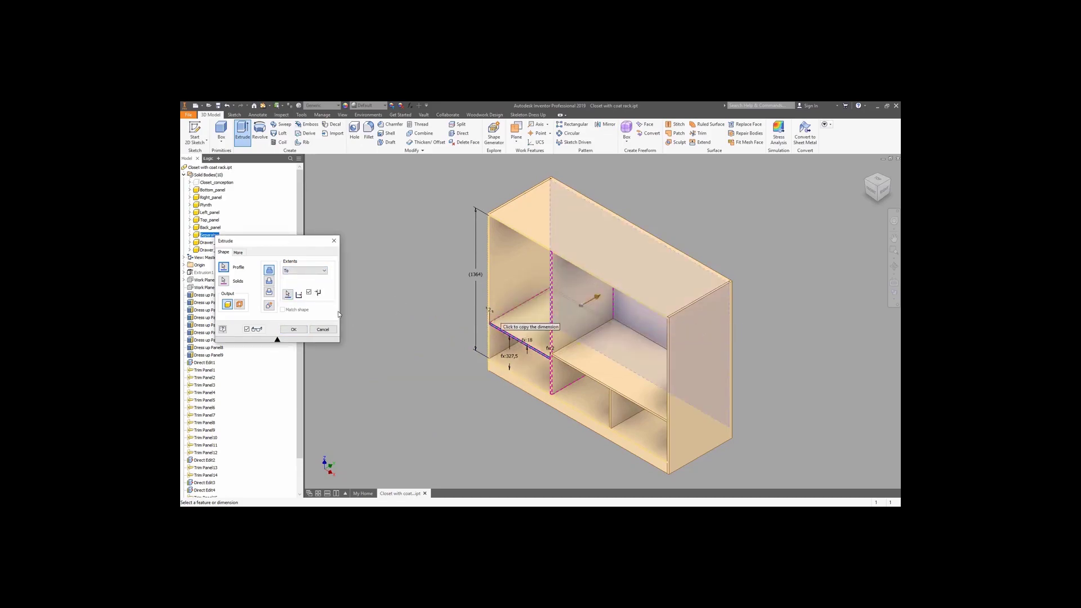
pyautogui.click(293, 329)
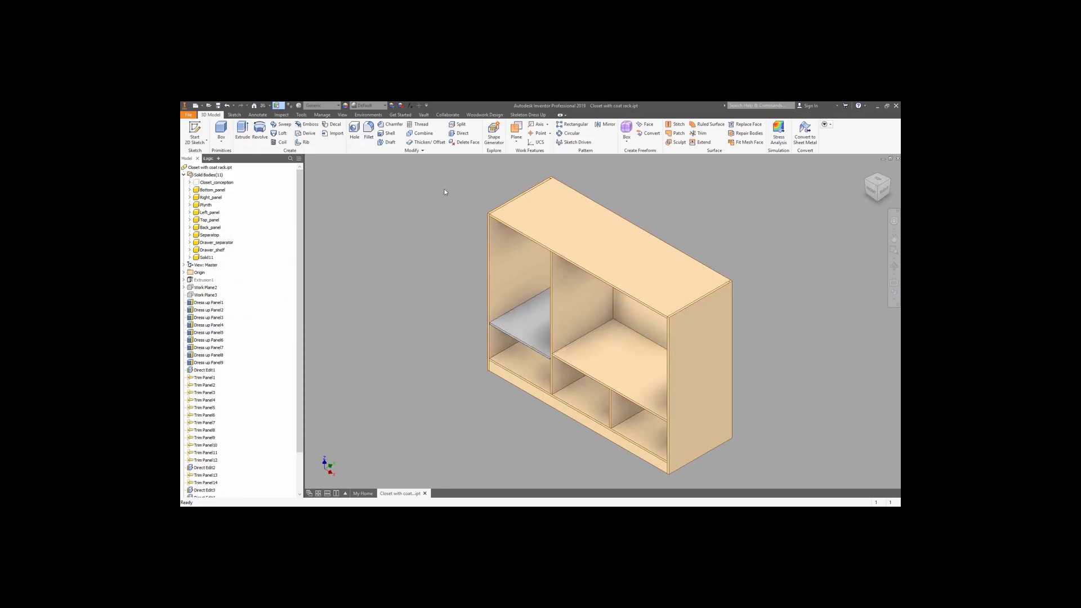
# Step: Move the shelf's front face inward with Direct Edit, using the offset -Panel_thickness-2, and leave the command
pyautogui.click(459, 132)
pyautogui.scroll(5, 518, 327)
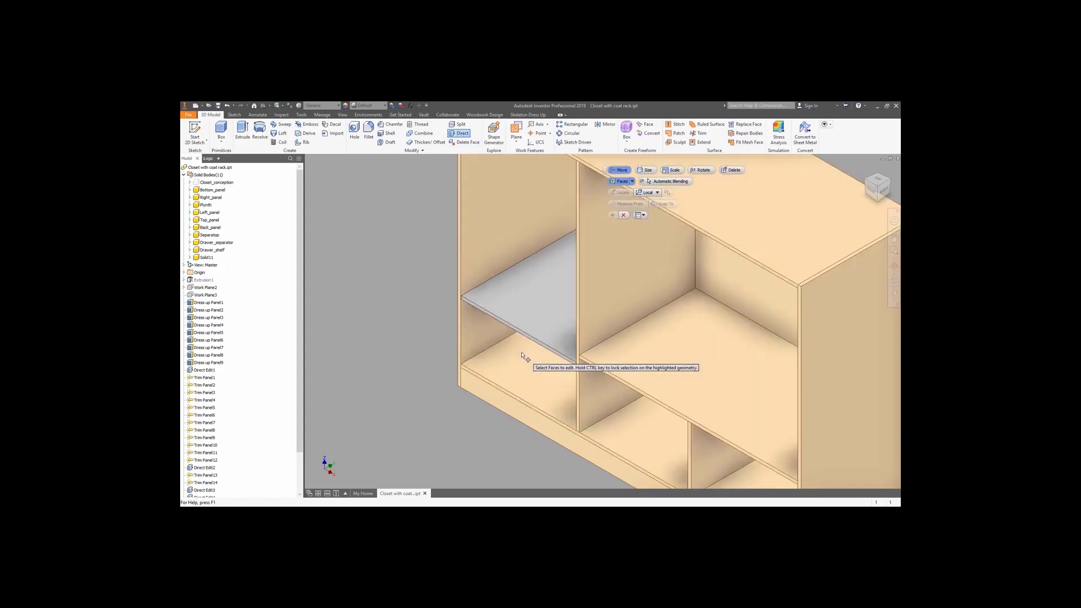
pyautogui.click(518, 316)
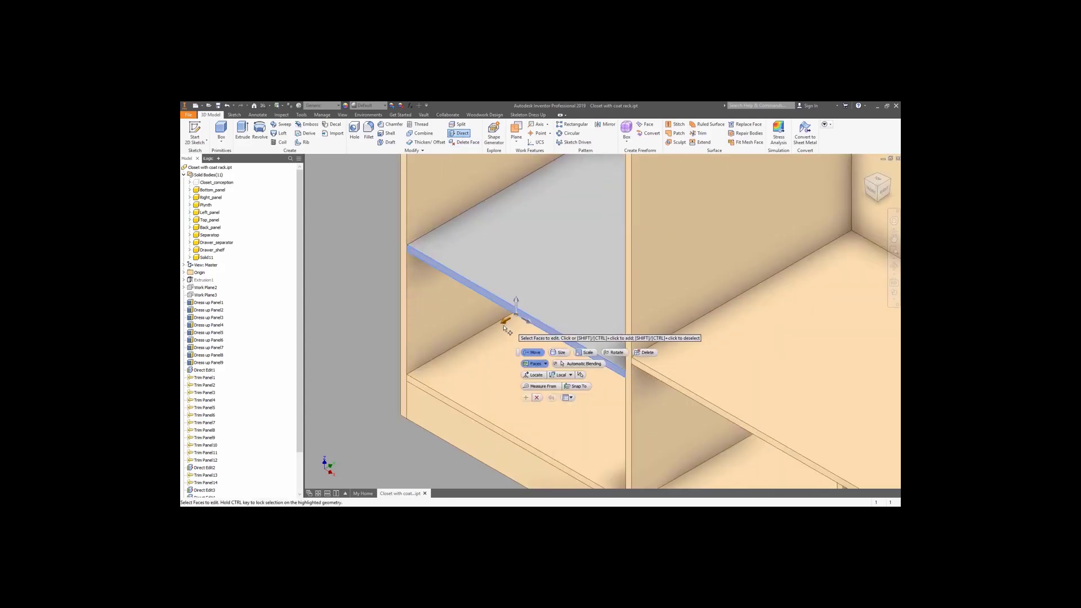
pyautogui.moveTo(514, 313); pyautogui.dragTo(524, 320)
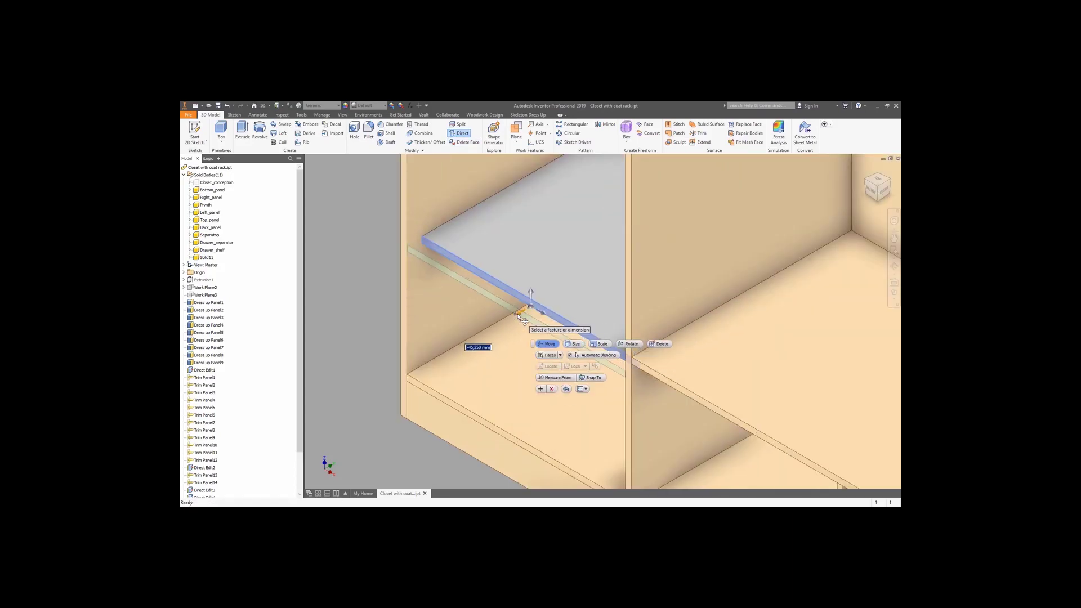
pyautogui.press('BackSpace')
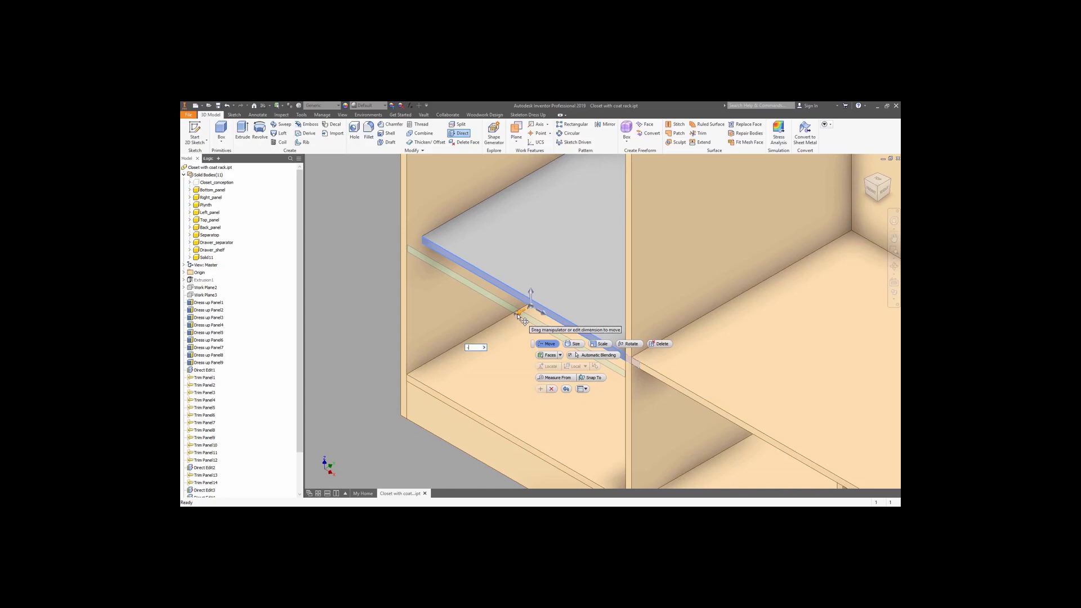
pyautogui.click(483, 347)
pyautogui.click(513, 349)
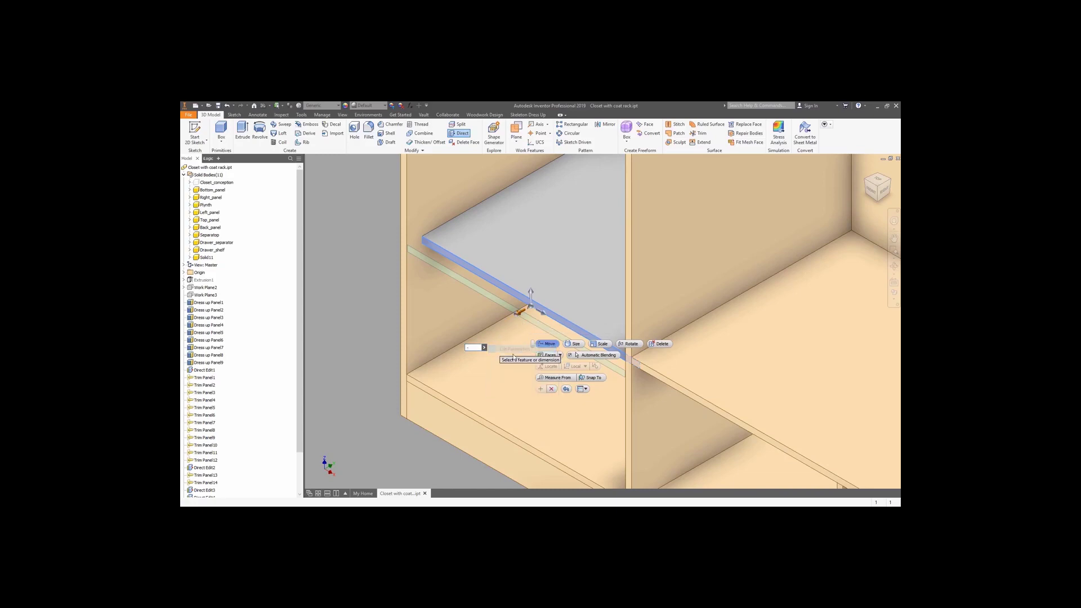
pyautogui.click(492, 377)
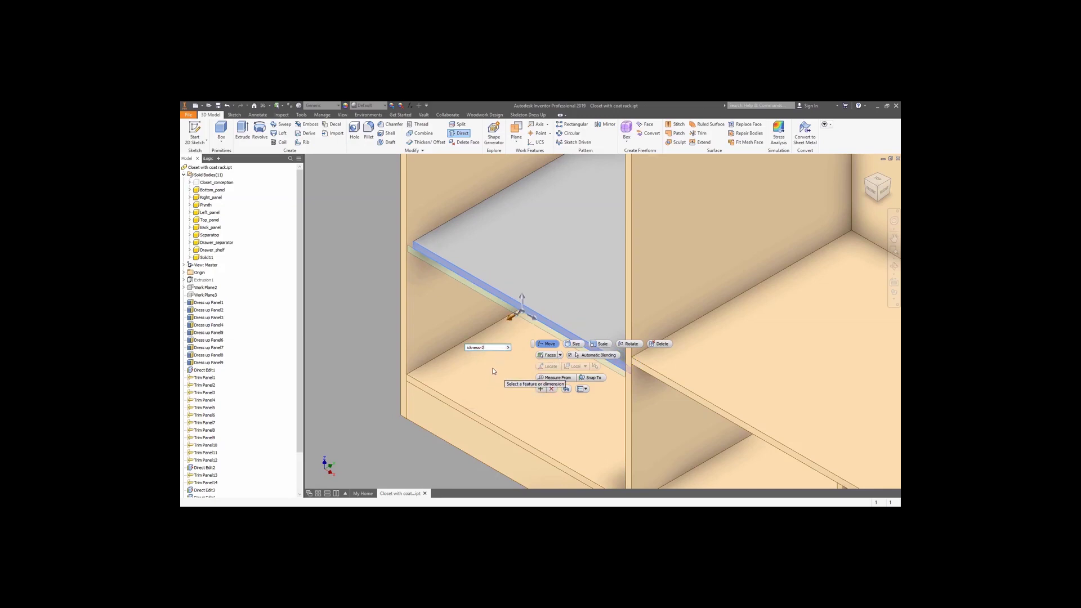
pyautogui.click(540, 389)
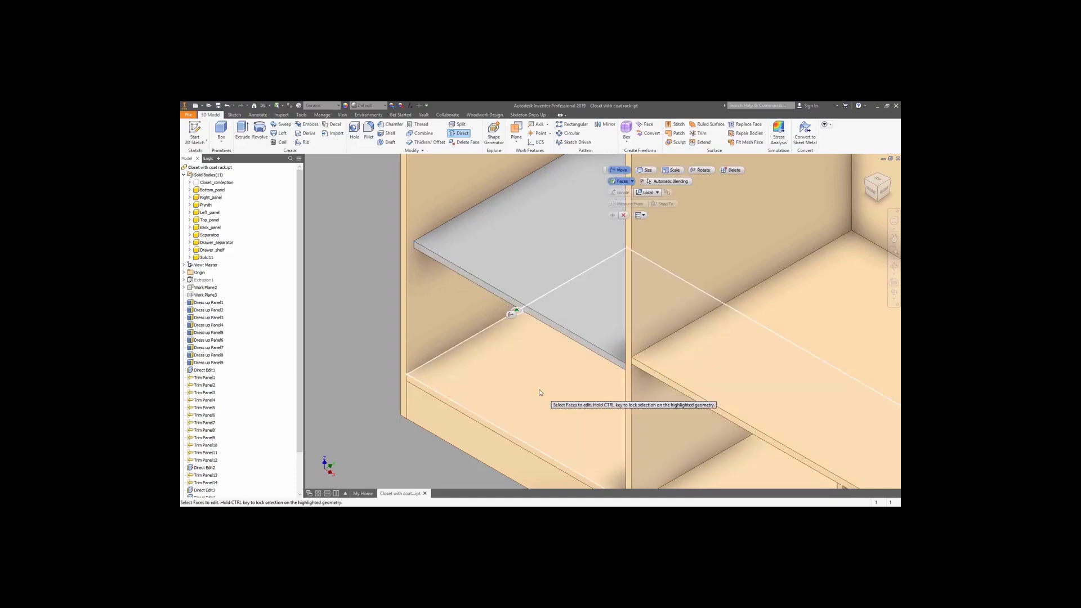
pyautogui.click(623, 215)
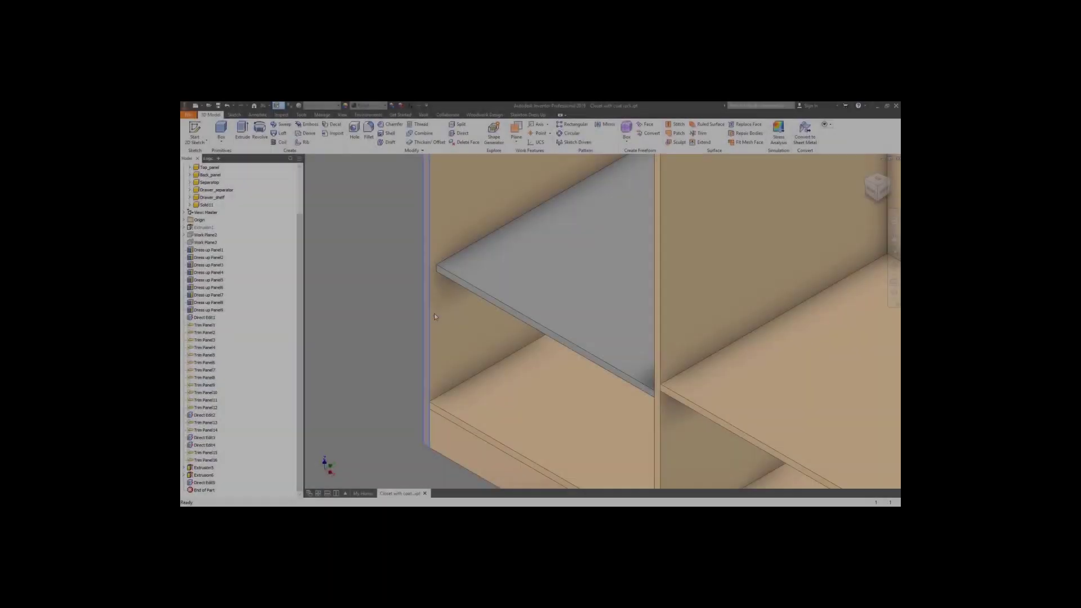
# Step: Start a sketch on the left panel's front face and project the outlines of the left, top and bottom panels and the tall separator
pyautogui.click(435, 315)
pyautogui.scroll(-5, 434, 313)
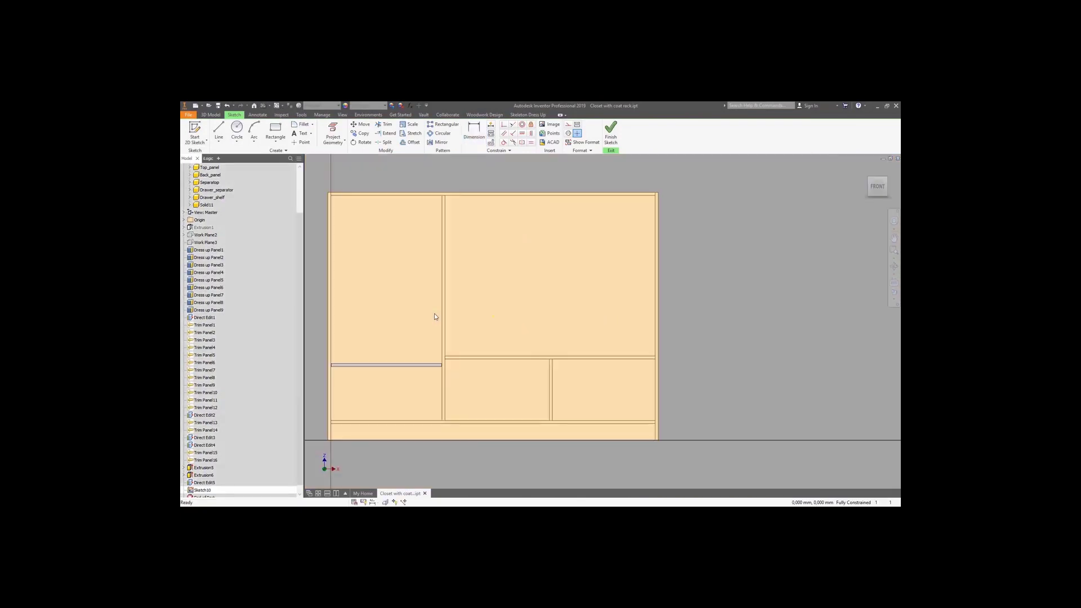
pyautogui.press('p')
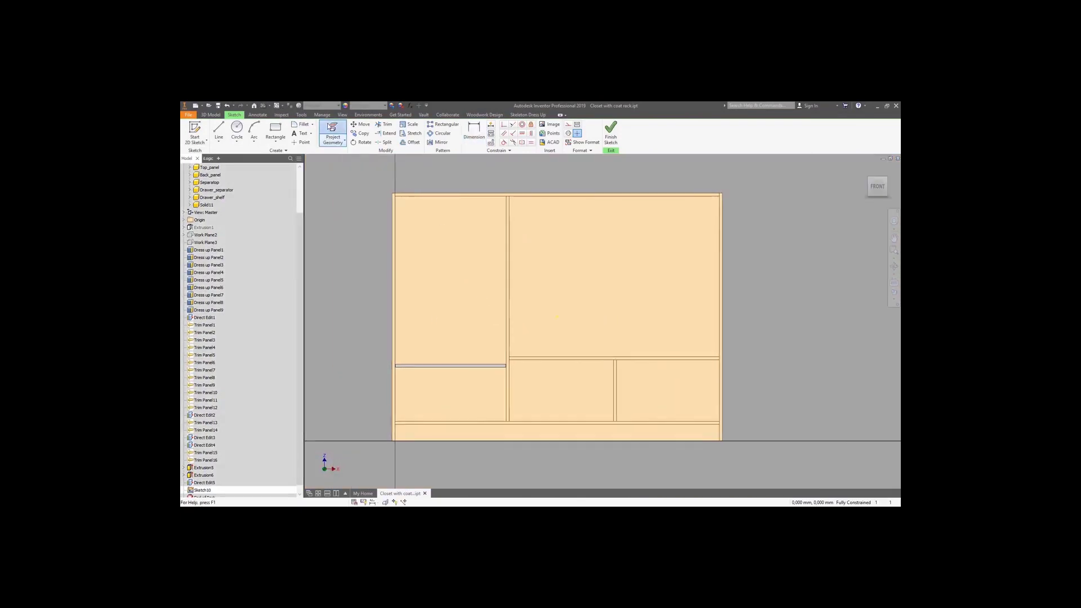
pyautogui.scroll(3, 409, 197)
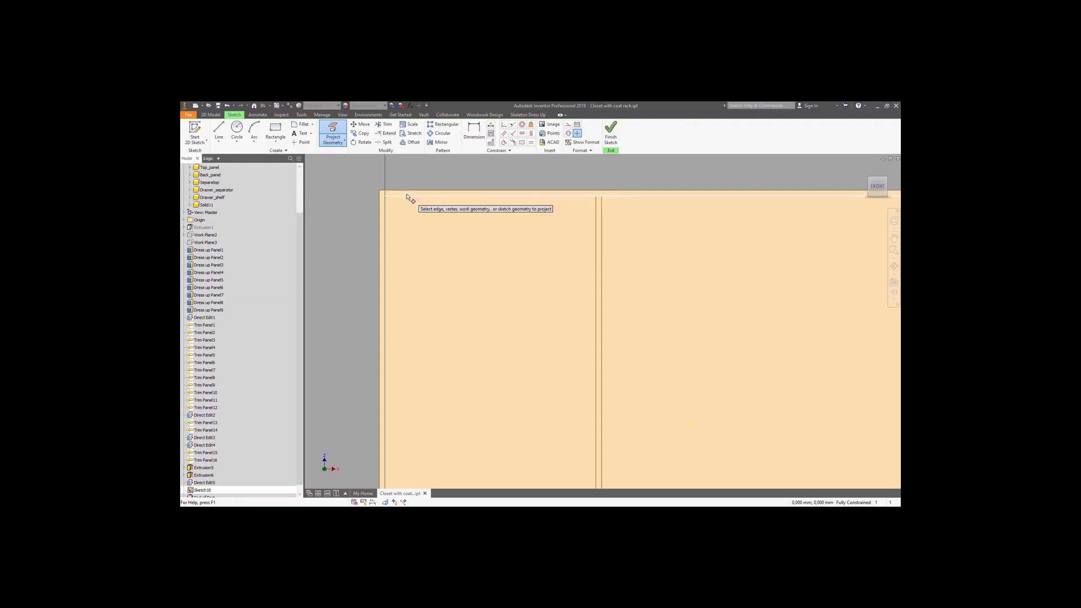
pyautogui.scroll(2, 407, 197)
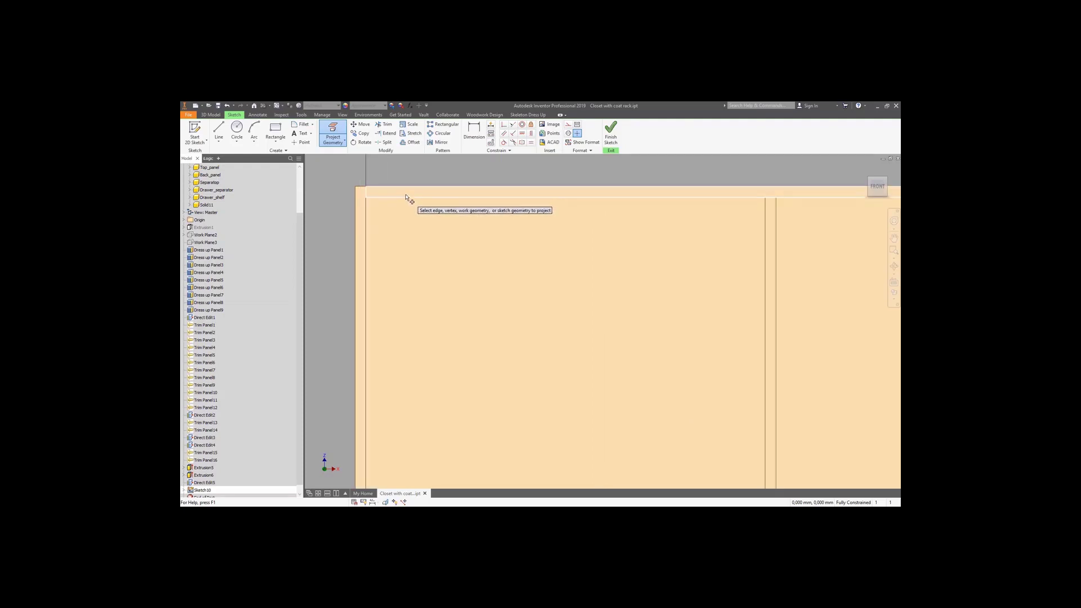
pyautogui.scroll(-4, 363, 210)
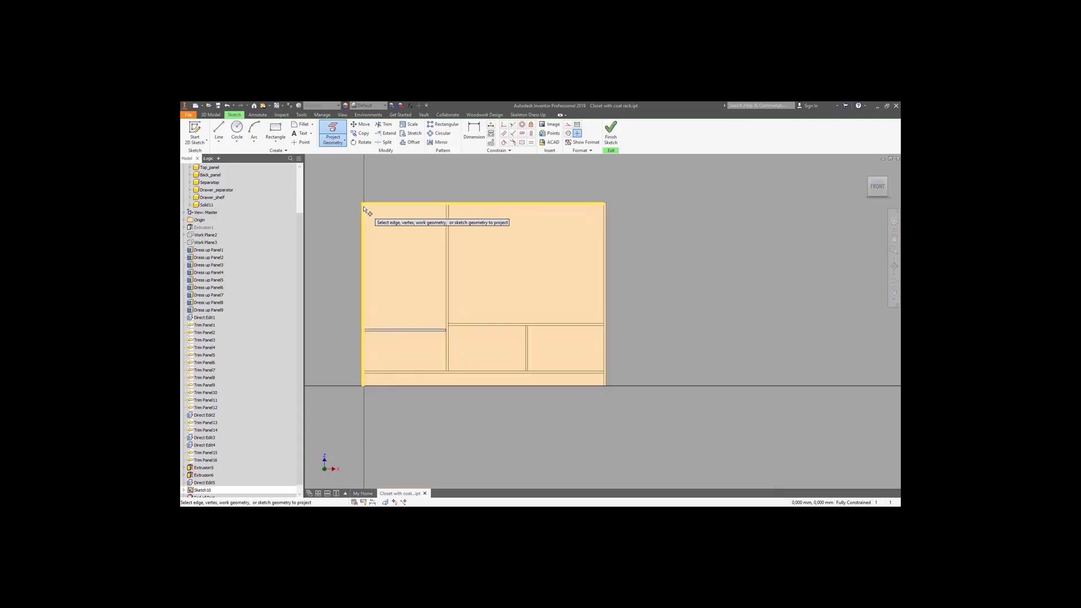
pyautogui.scroll(4, 439, 377)
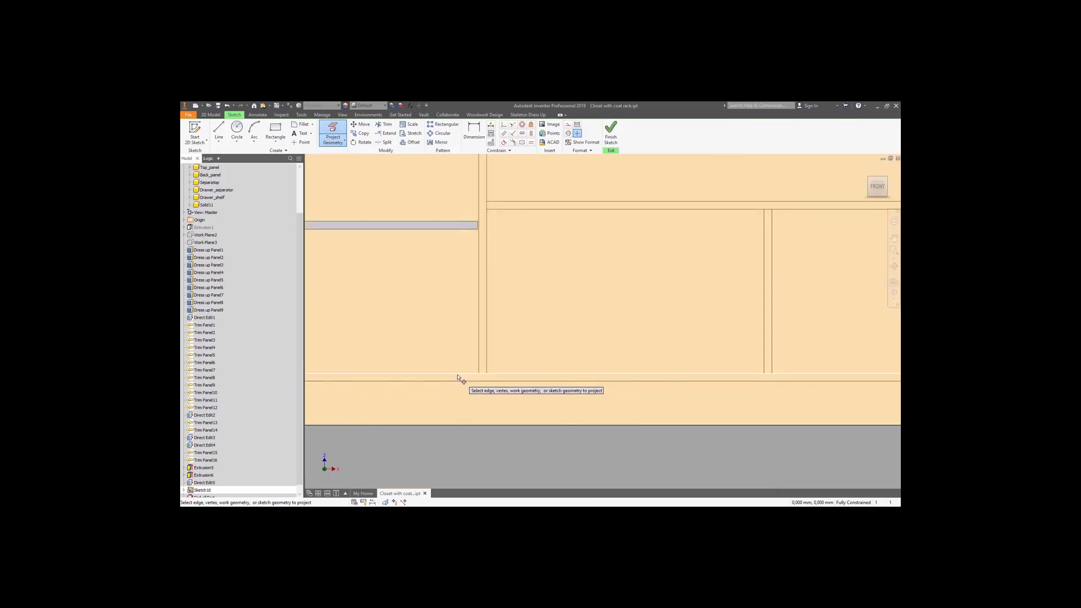
pyautogui.click(459, 382)
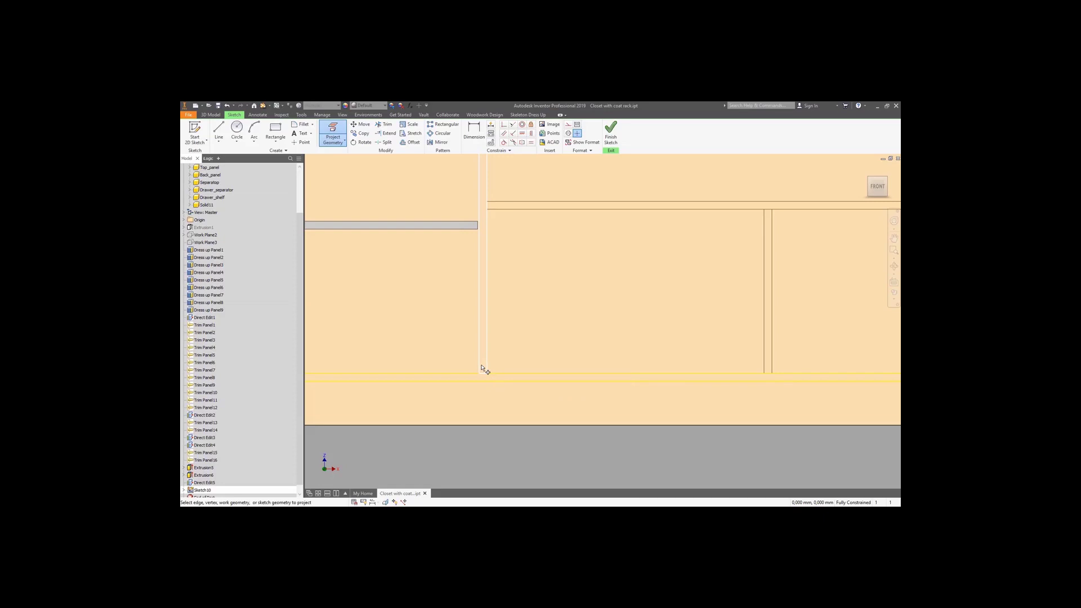
pyautogui.rightClick(482, 369)
pyautogui.click(502, 367)
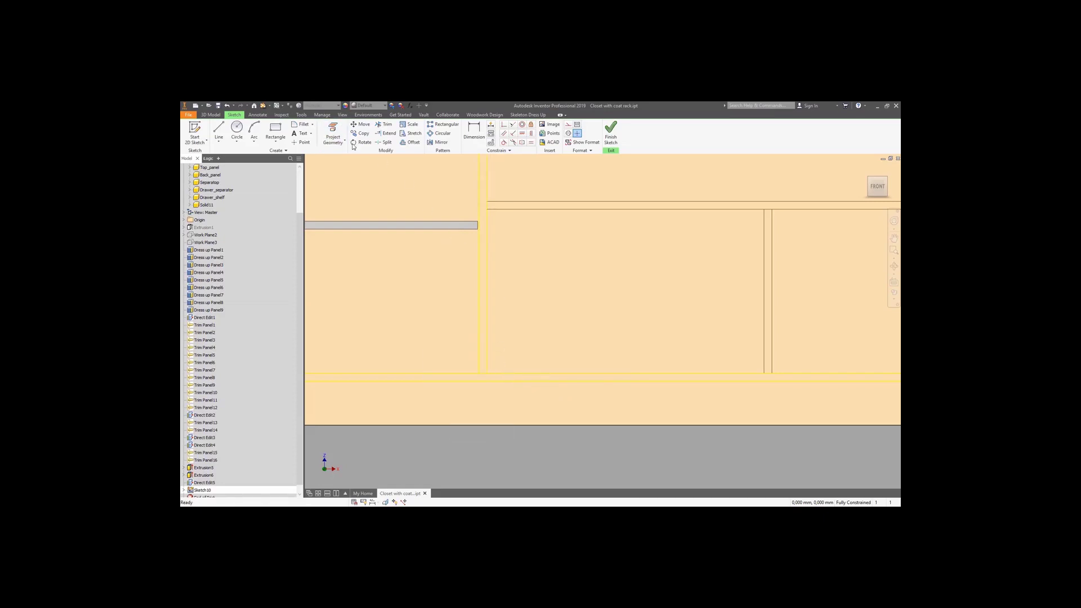
# Step: Project the outlines of the drawer shelf and the drawer separator into the sketch, and end the projection
pyautogui.click(340, 125)
pyautogui.click(505, 207)
pyautogui.click(767, 238)
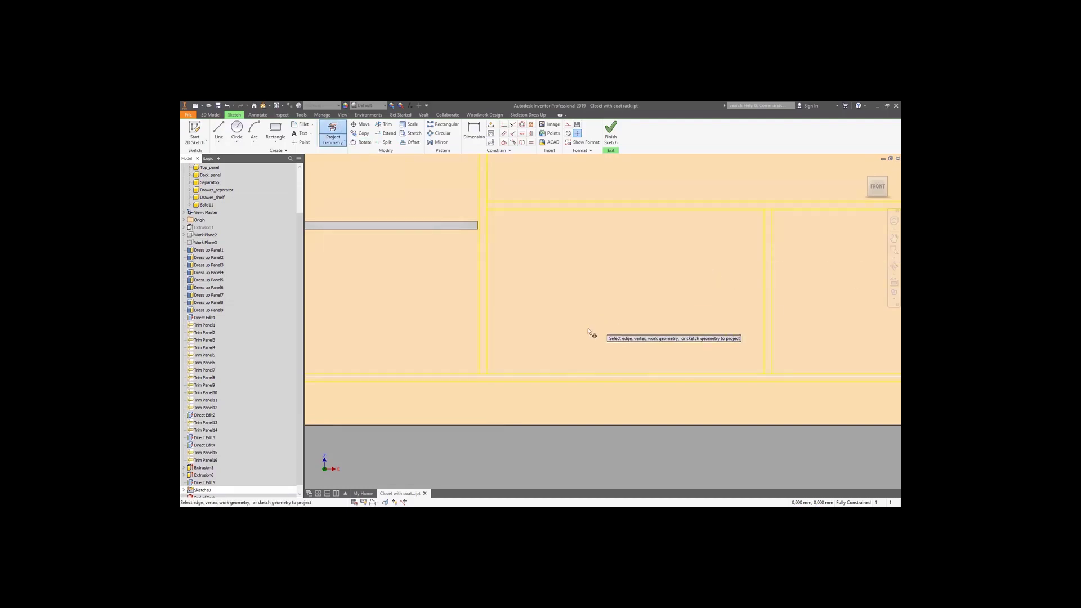
pyautogui.scroll(-5, 602, 321)
pyautogui.rightClick(539, 214)
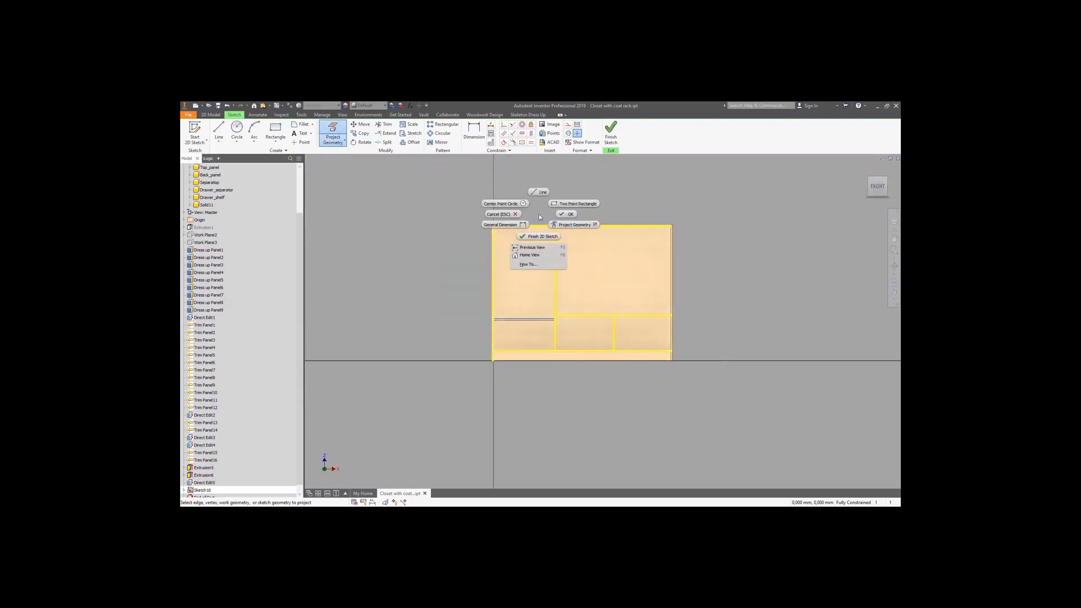
pyautogui.click(576, 214)
pyautogui.click(646, 392)
# Step: Draw corner-to-corner rectangles over the tall shelf compartment and the adjacent drawer opening, and finish the sketch
pyautogui.click(275, 127)
pyautogui.click(493, 226)
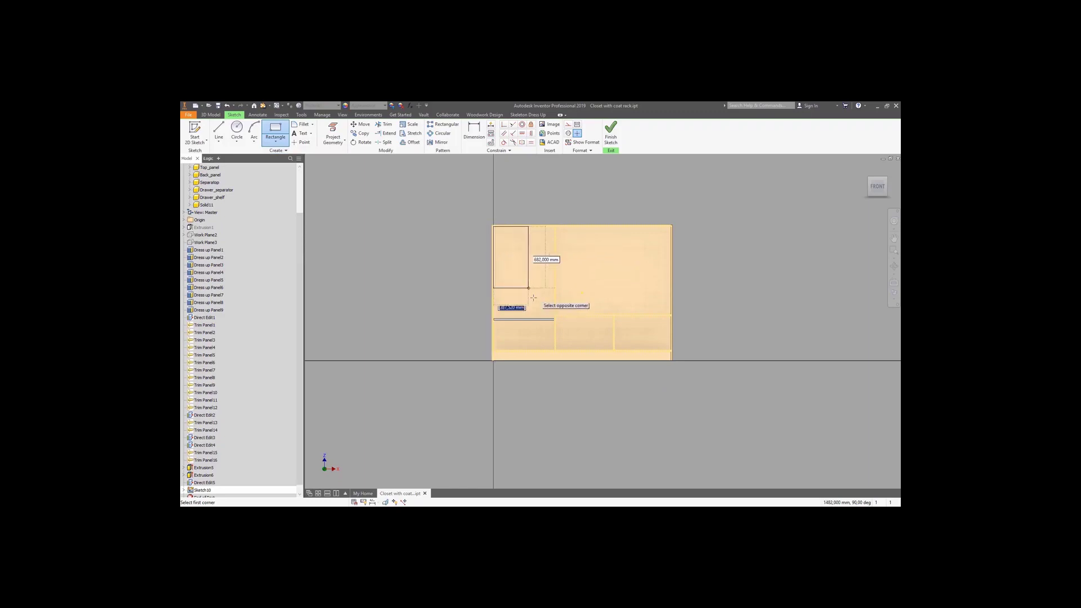
pyautogui.click(554, 350)
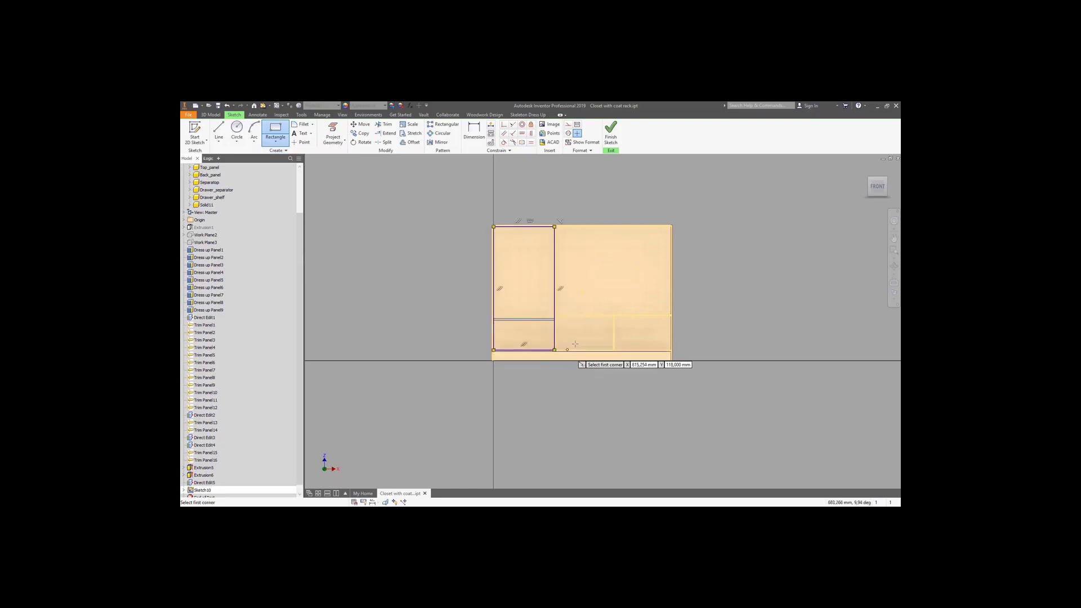
pyautogui.click(556, 316)
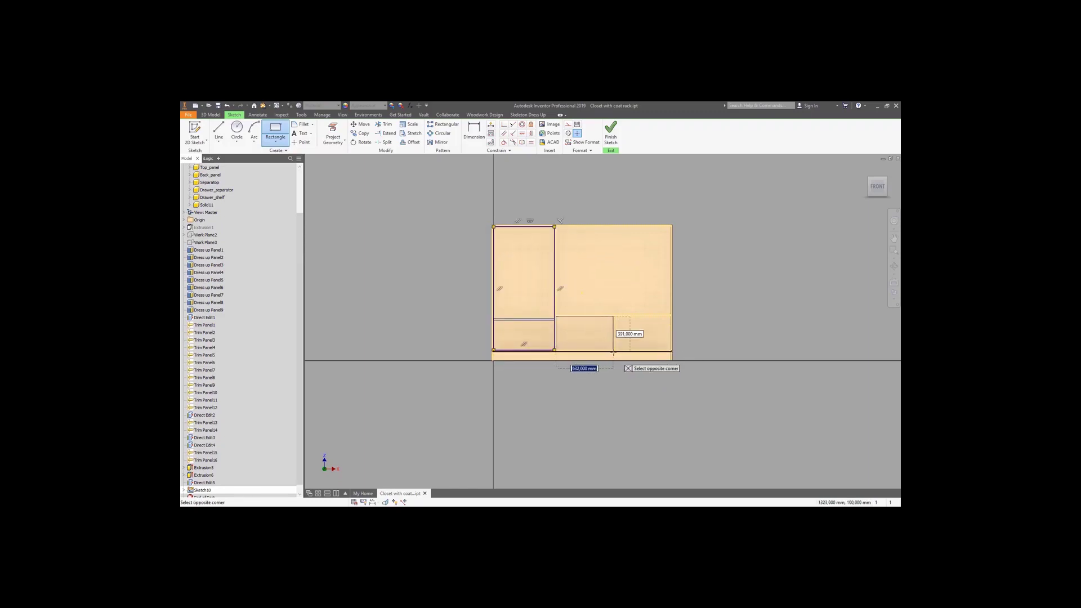
pyautogui.click(612, 350)
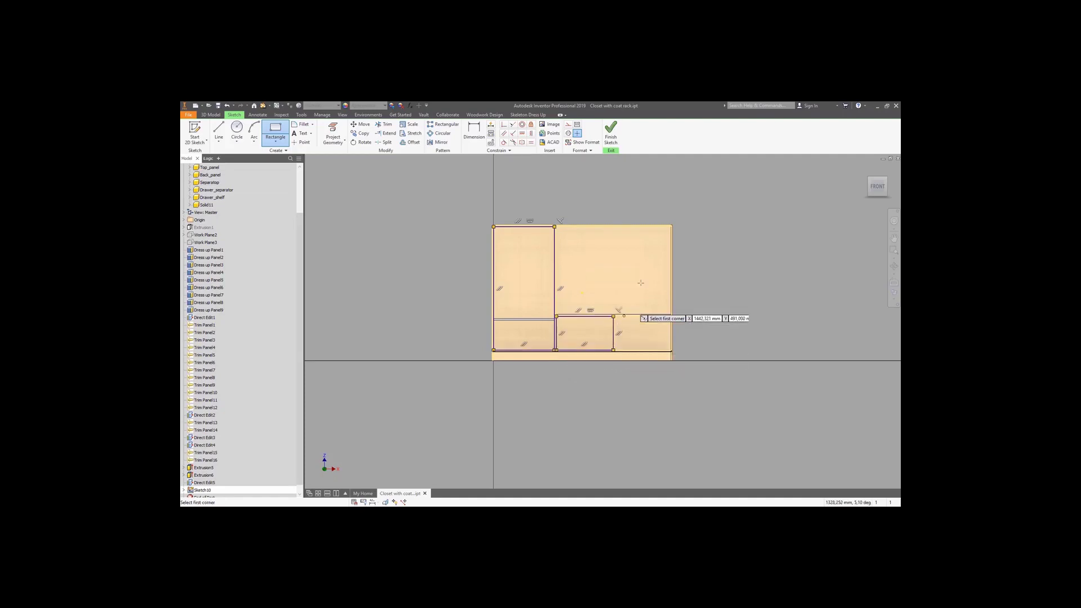
pyautogui.click(614, 138)
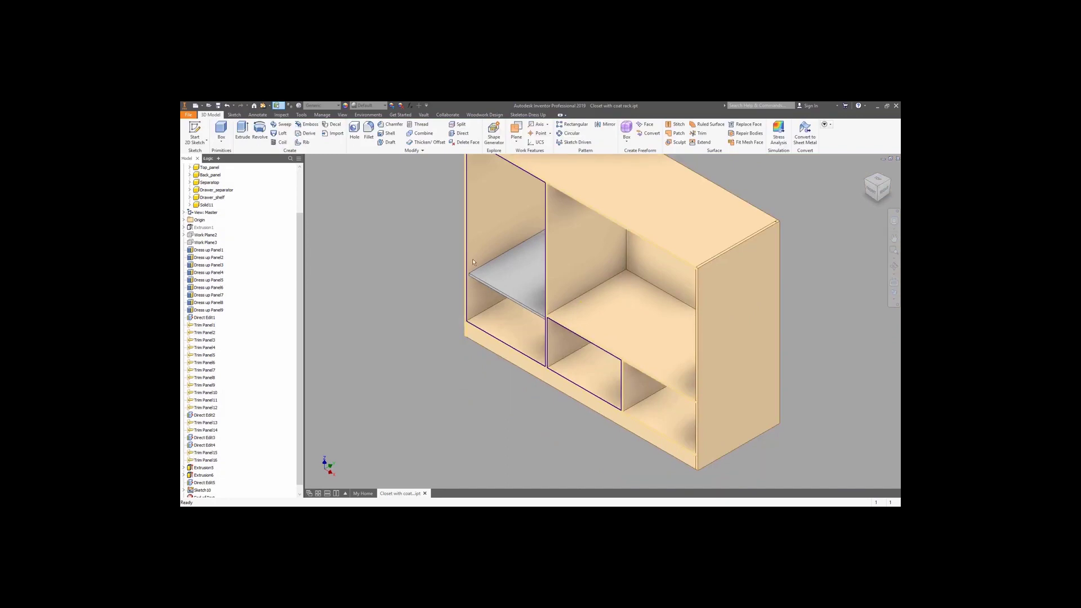
# Step: Extrude the rectangle over the tall shelf compartment inward by Panel_thickness as a new solid to form the door
pyautogui.click(242, 134)
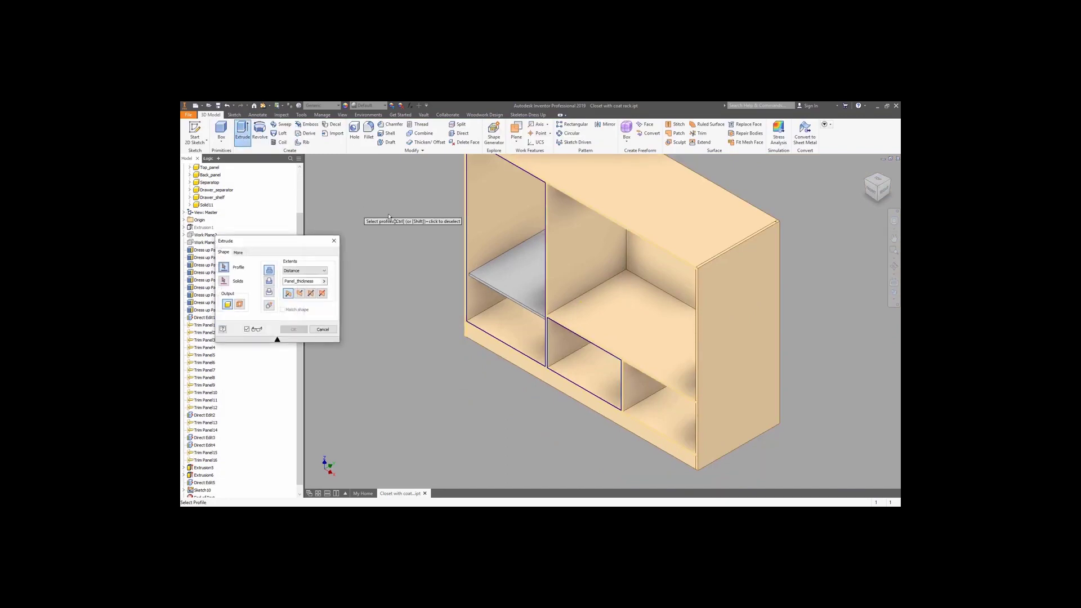
pyautogui.click(478, 248)
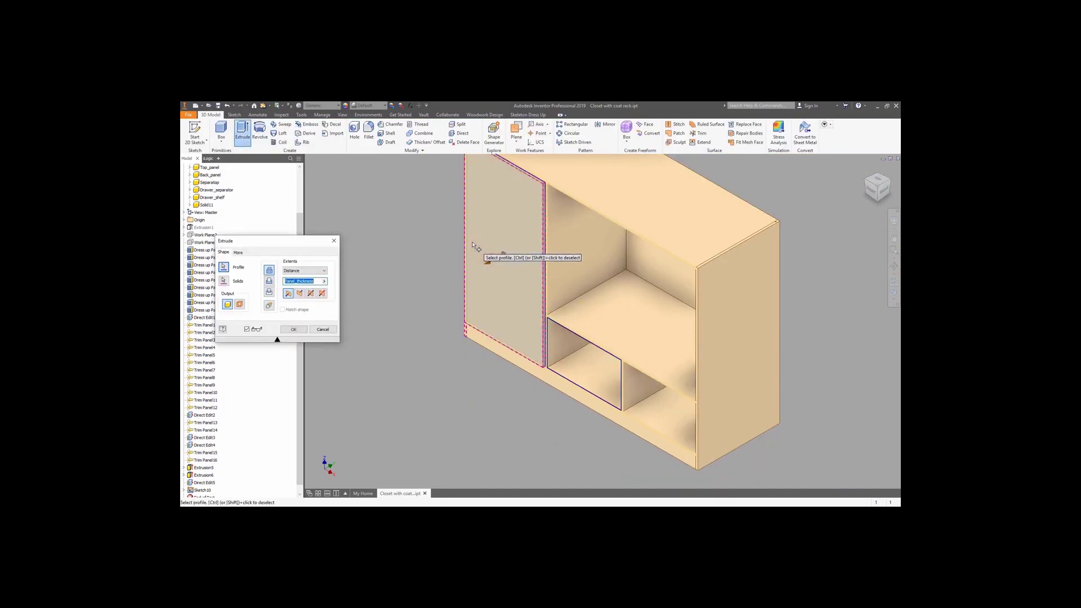
pyautogui.click(318, 282)
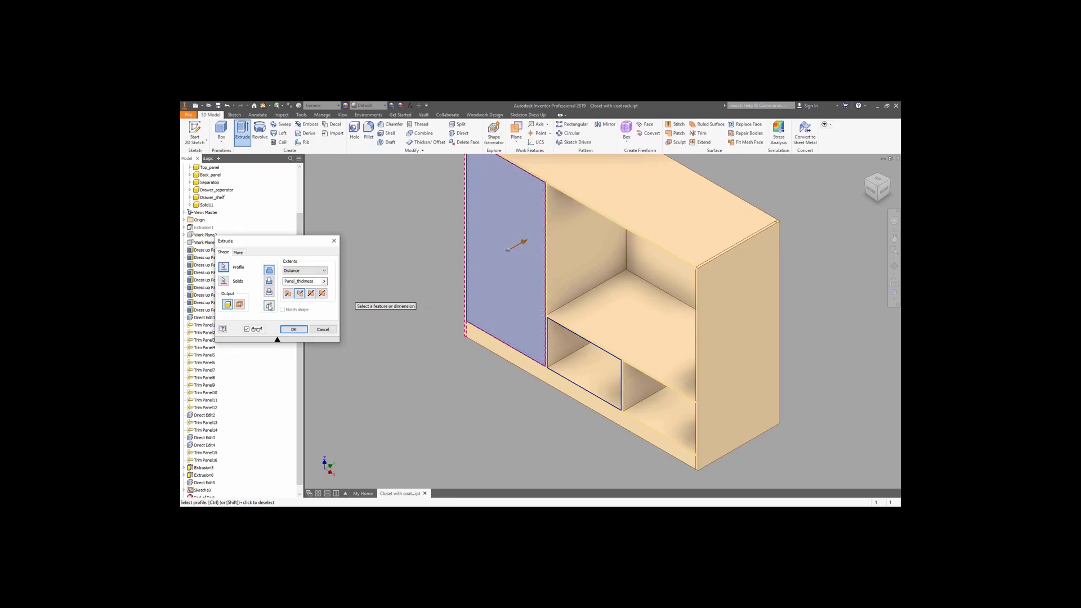
pyautogui.click(270, 305)
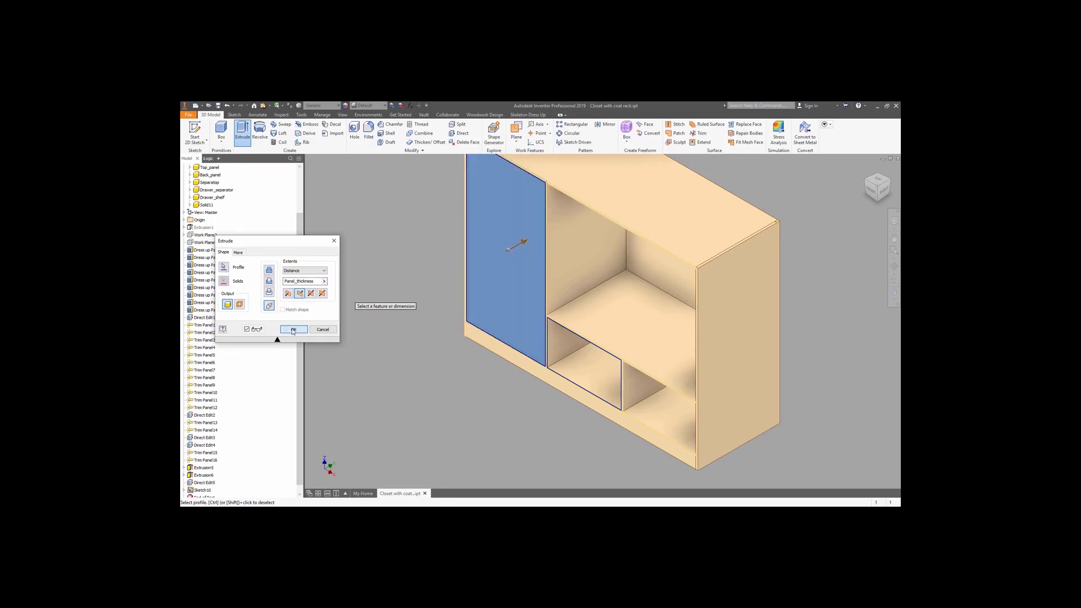
pyautogui.click(292, 330)
# Step: Share the door's sketch and extrude its drawer-opening rectangle inward by Panel_thickness as a new solid
pyautogui.scroll(-1, 301, 337)
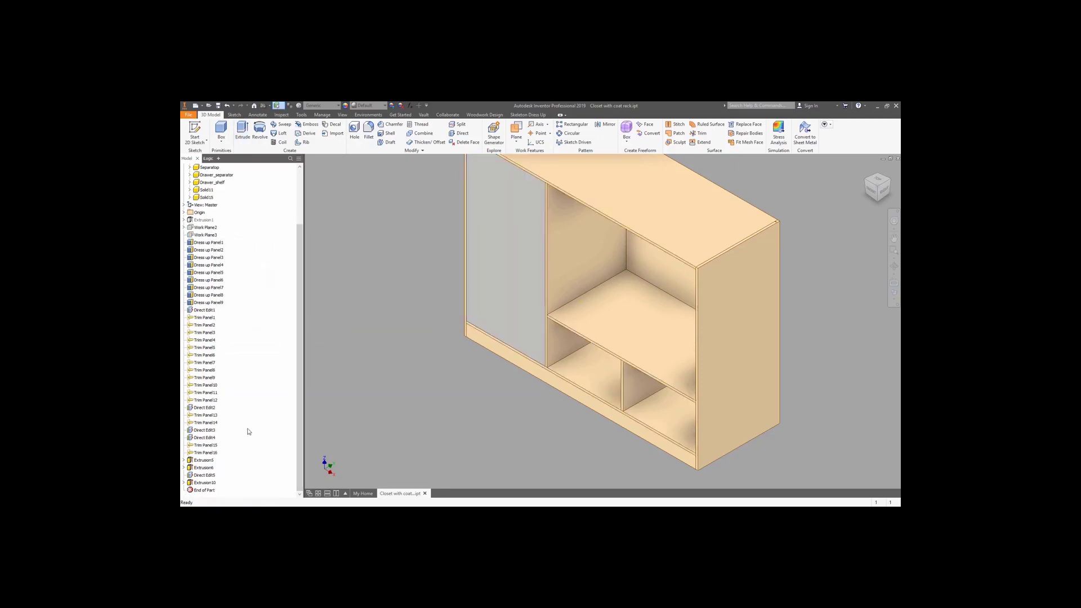
pyautogui.click(184, 483)
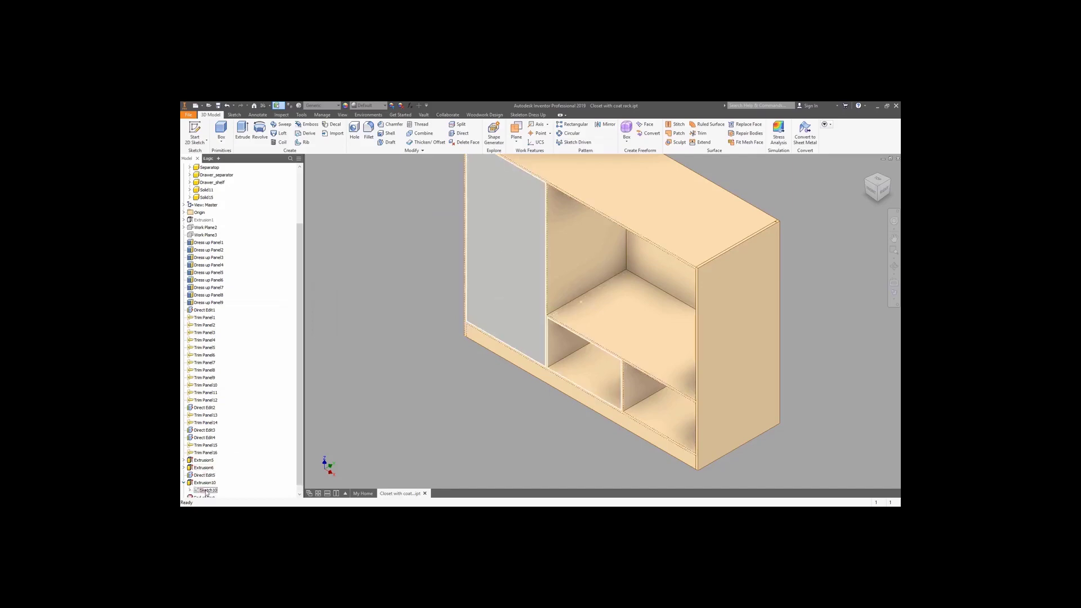
pyautogui.rightClick(205, 490)
pyautogui.click(329, 417)
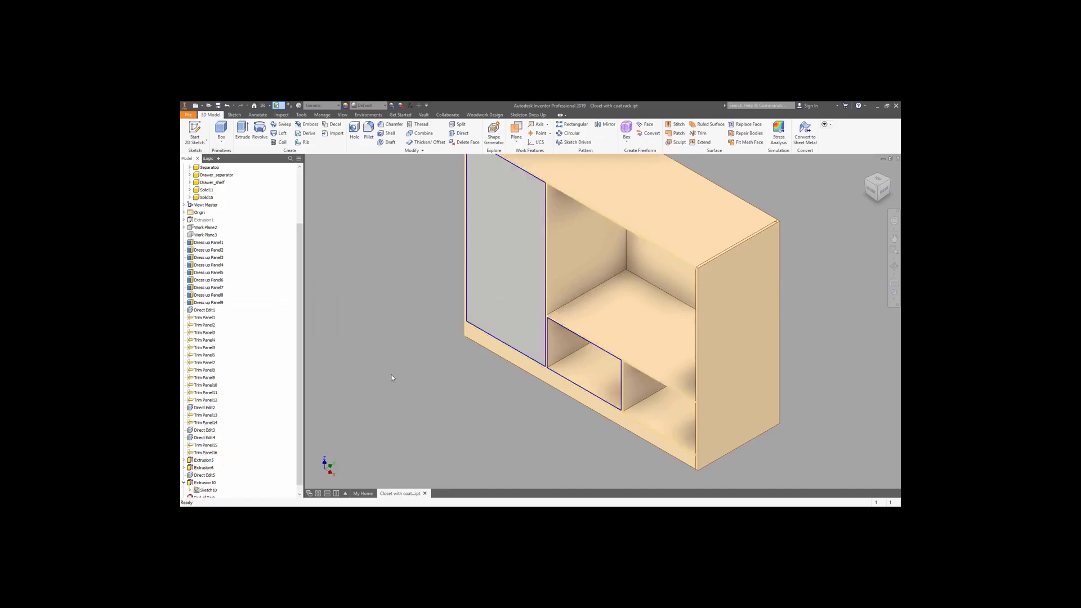
pyautogui.press('e')
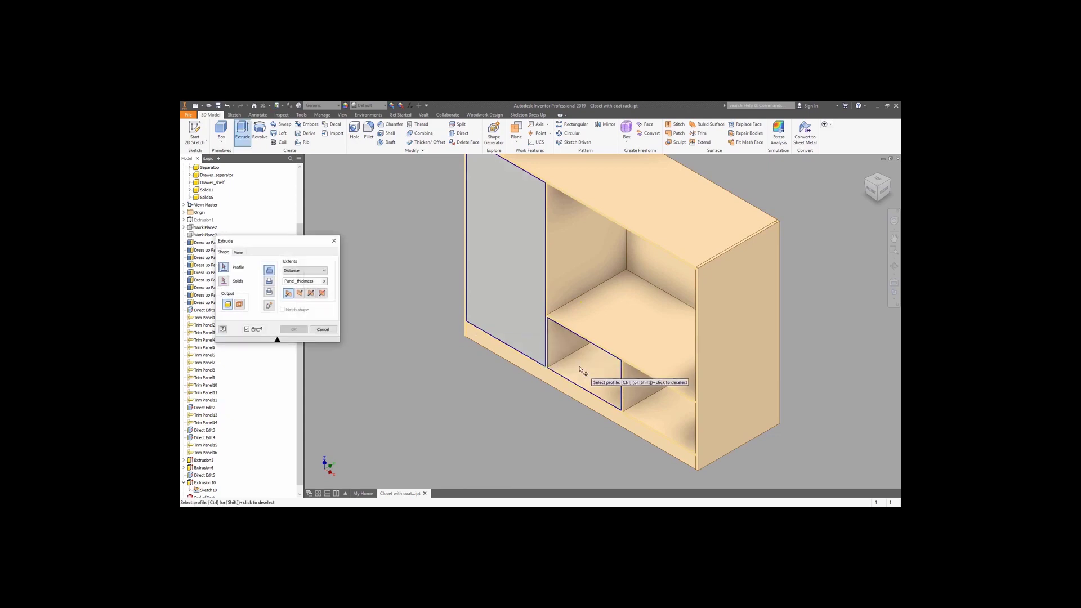
pyautogui.click(580, 371)
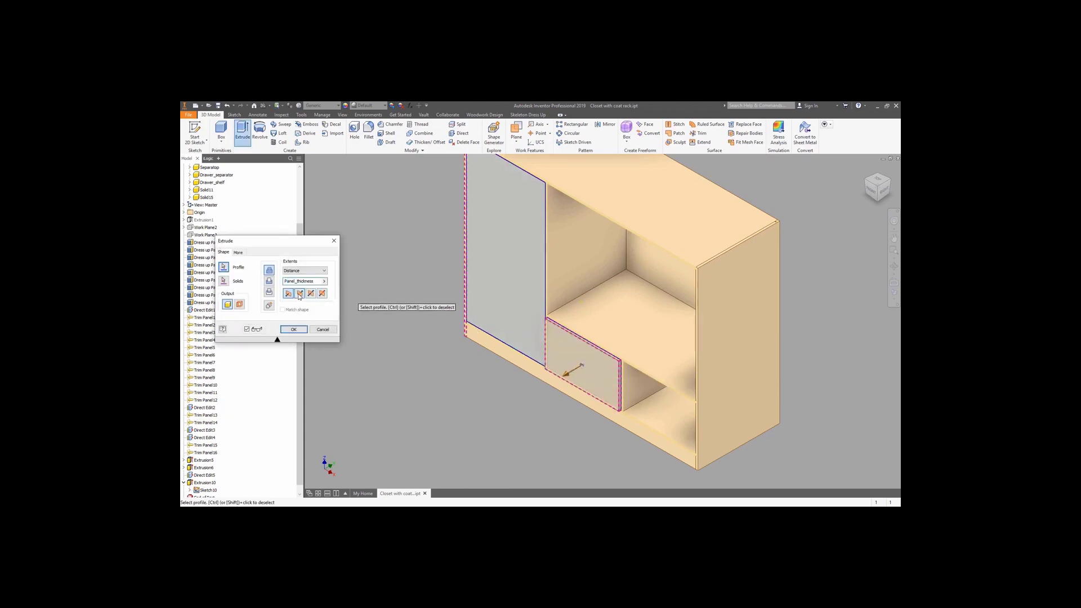
pyautogui.click(269, 306)
pyautogui.click(293, 329)
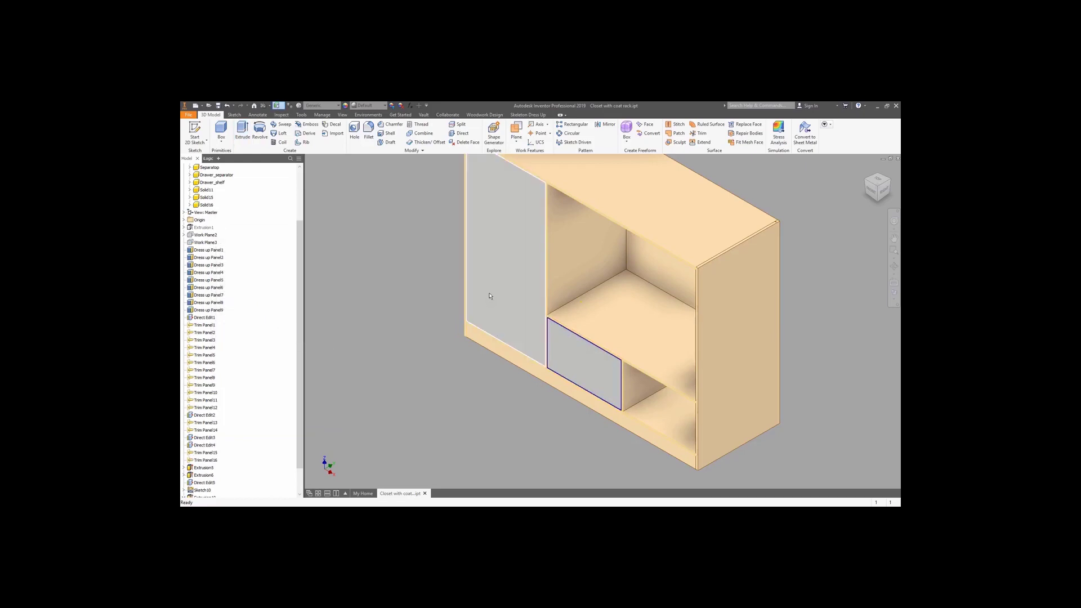
# Step: Hide the shared front sketch and return the model to the home view
pyautogui.scroll(-2, 242, 394)
pyautogui.click(207, 476)
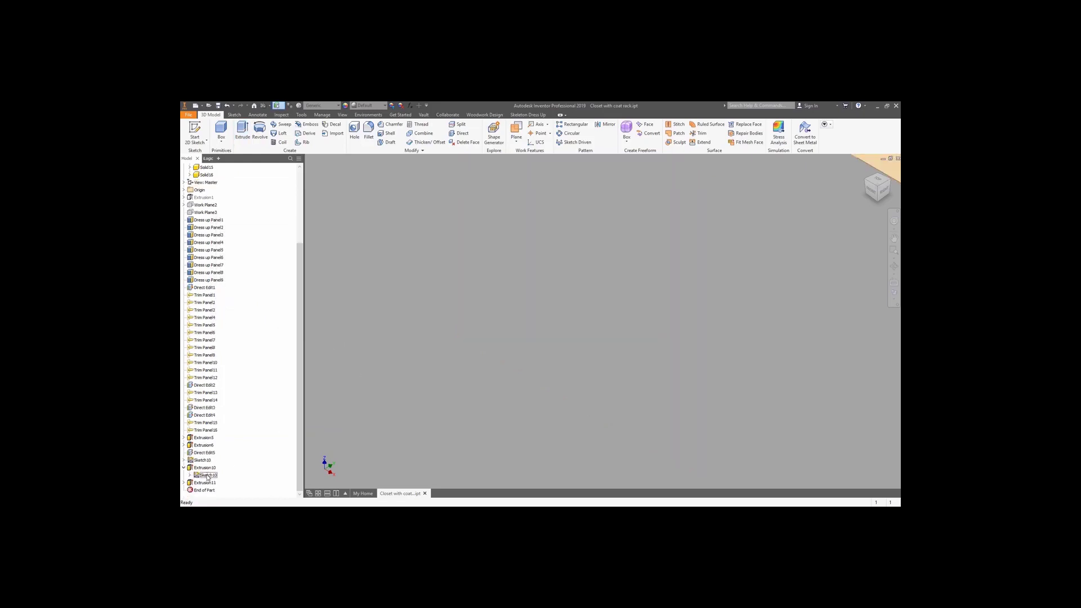
pyautogui.rightClick(207, 477)
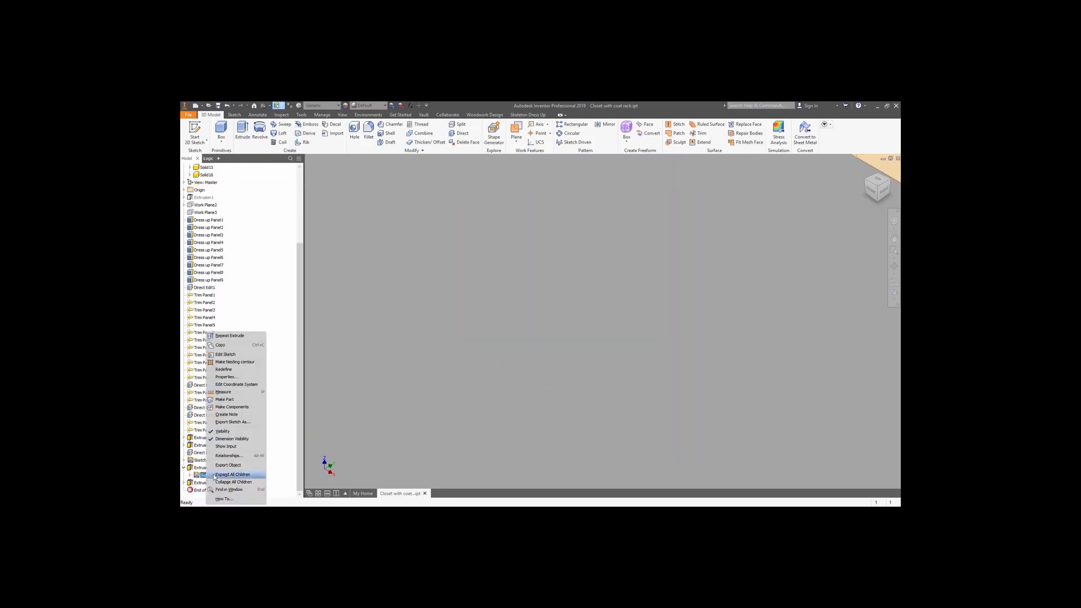
pyautogui.click(225, 432)
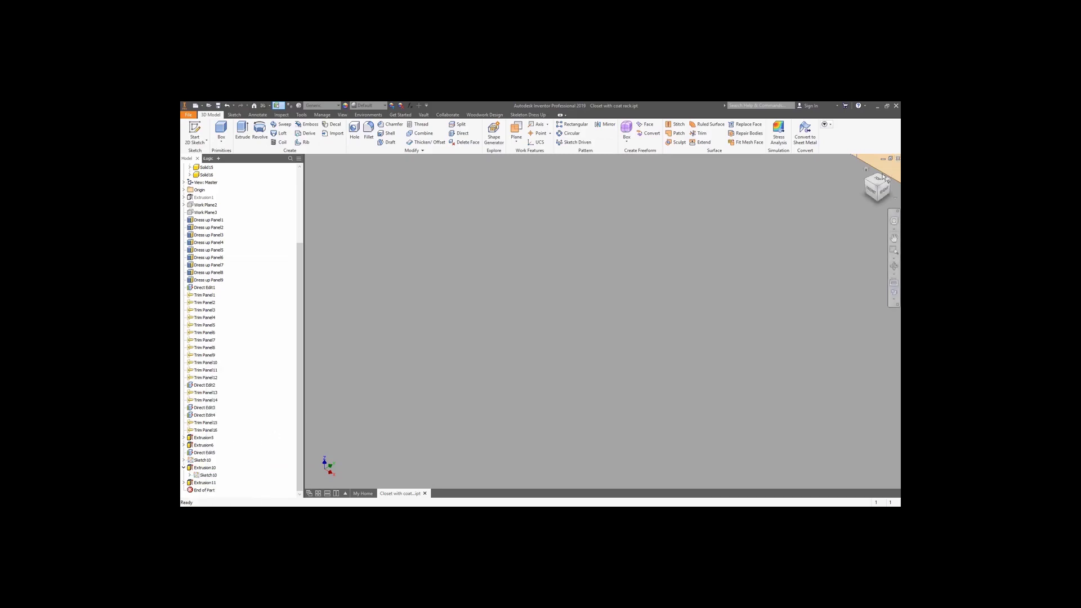
pyautogui.click(866, 171)
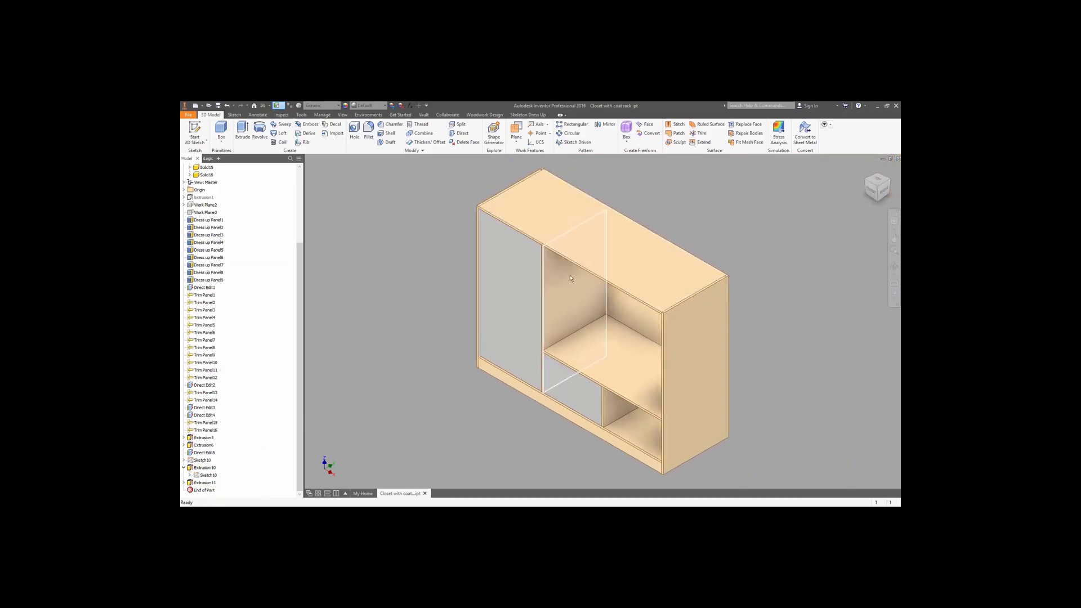
# Step: Start a sketch on the door's front face, project the door outline and convert the projected lines to construction geometry
pyautogui.click(518, 283)
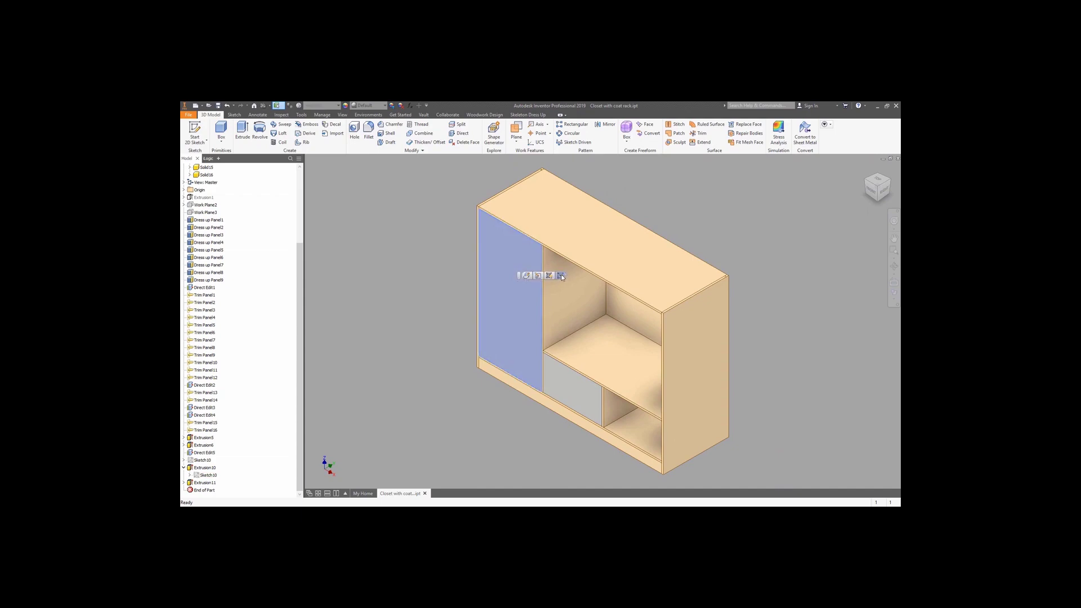
pyautogui.click(561, 276)
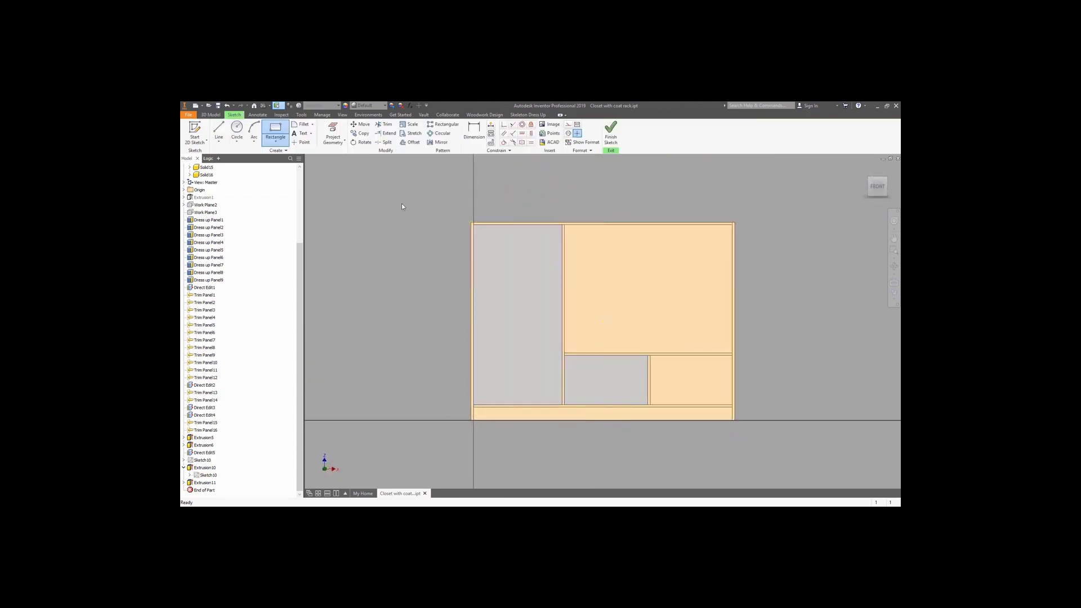
pyautogui.press('p')
pyautogui.click(501, 217)
pyautogui.press('Escape')
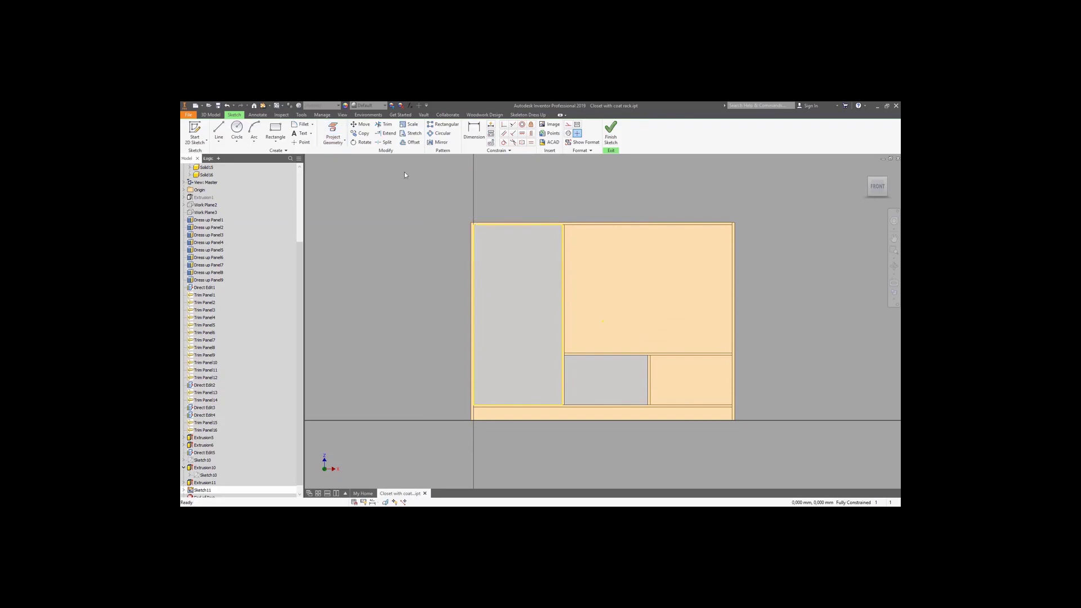
pyautogui.moveTo(428, 196); pyautogui.dragTo(586, 422)
pyautogui.click(612, 428)
# Step: Offset the projected door outline inward to leave a gap around the door, and finish the sketch
pyautogui.click(410, 142)
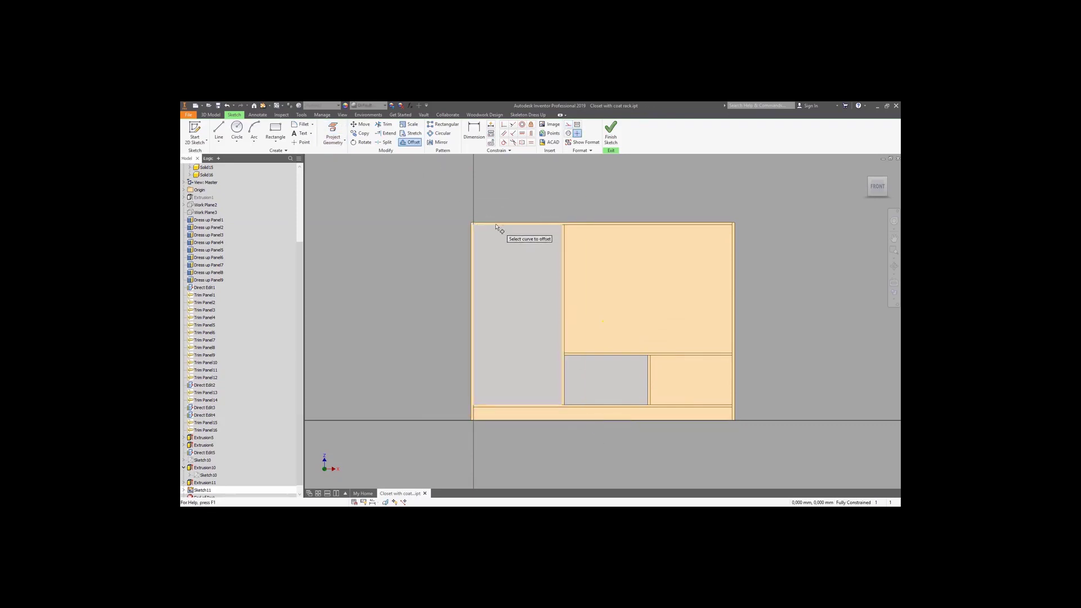
pyautogui.click(497, 227)
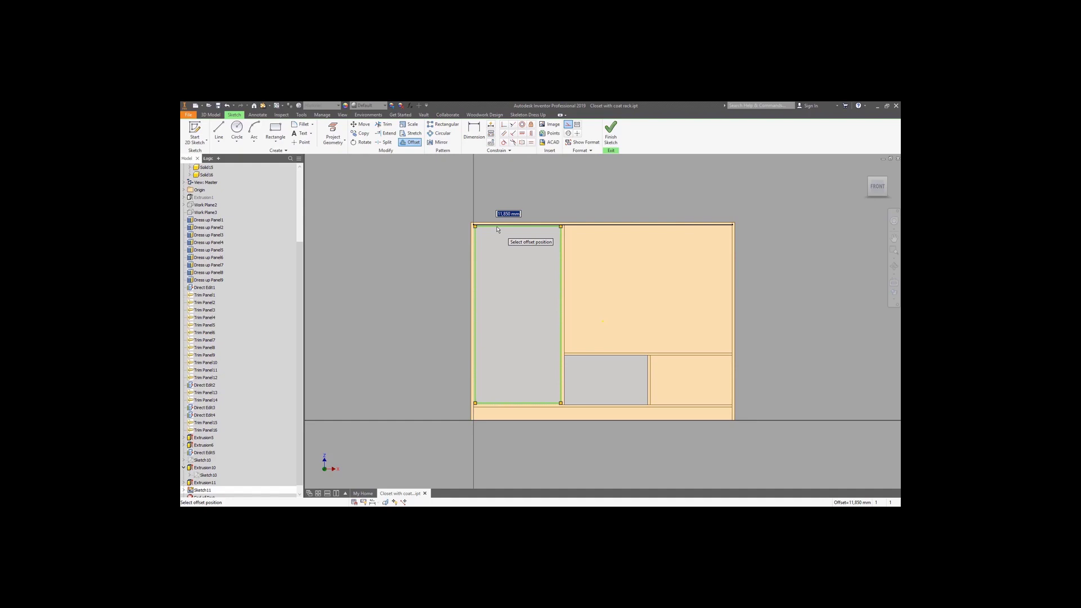
pyautogui.press('Return')
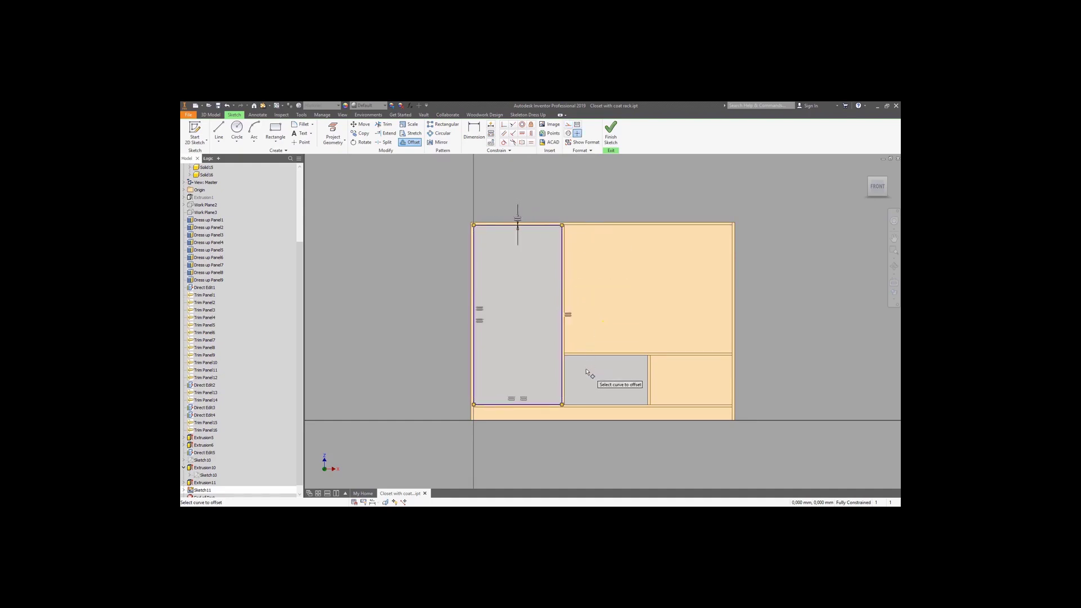
pyautogui.click(612, 133)
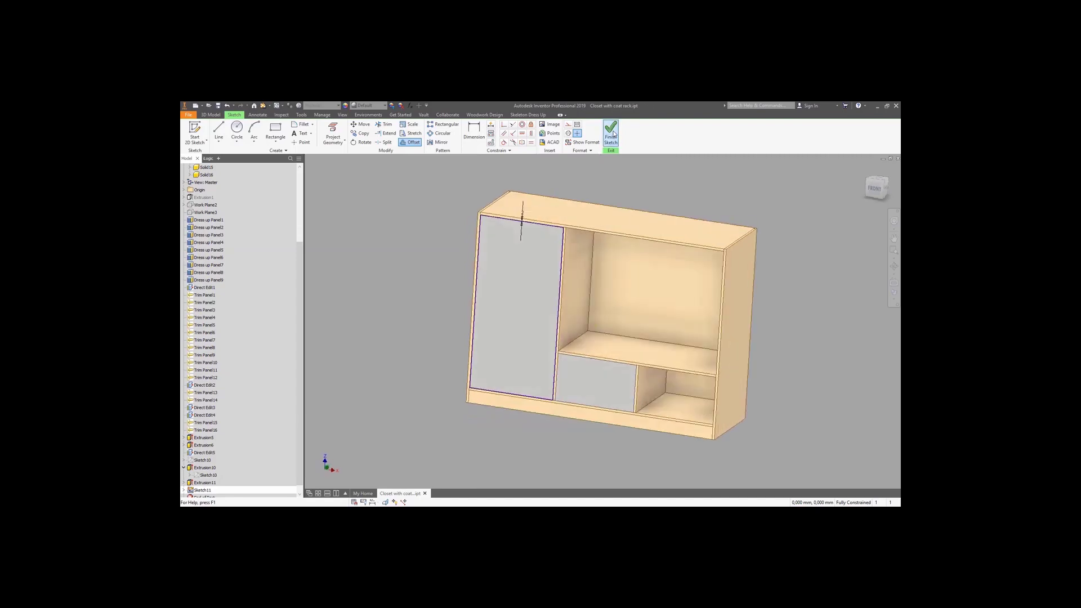
# Step: Extrude the offset door profile inward with the Intersect operation to trim the door to the gap
pyautogui.click(243, 132)
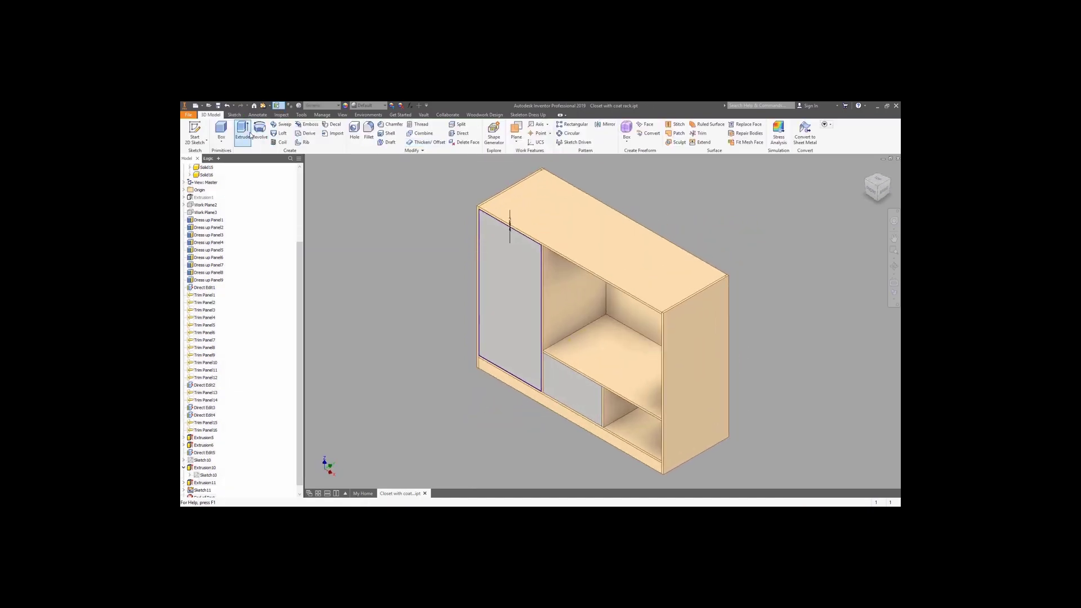
pyautogui.click(271, 293)
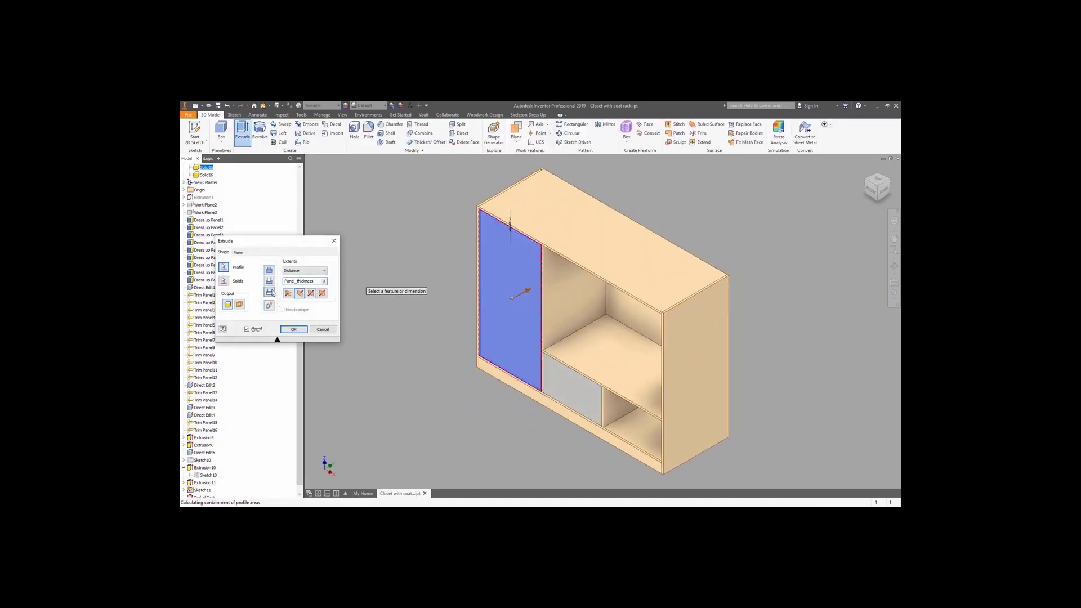
pyautogui.click(315, 270)
pyautogui.click(300, 294)
pyautogui.click(293, 330)
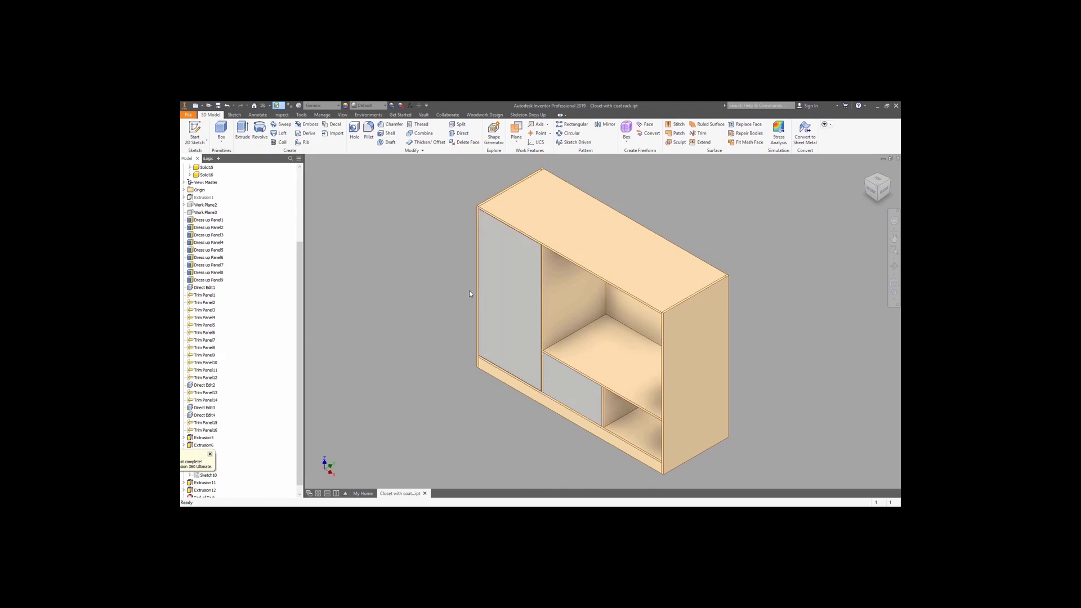
# Step: Start a sketch on the drawer front's face, project its outline and convert the projected lines to construction geometry
pyautogui.click(871, 192)
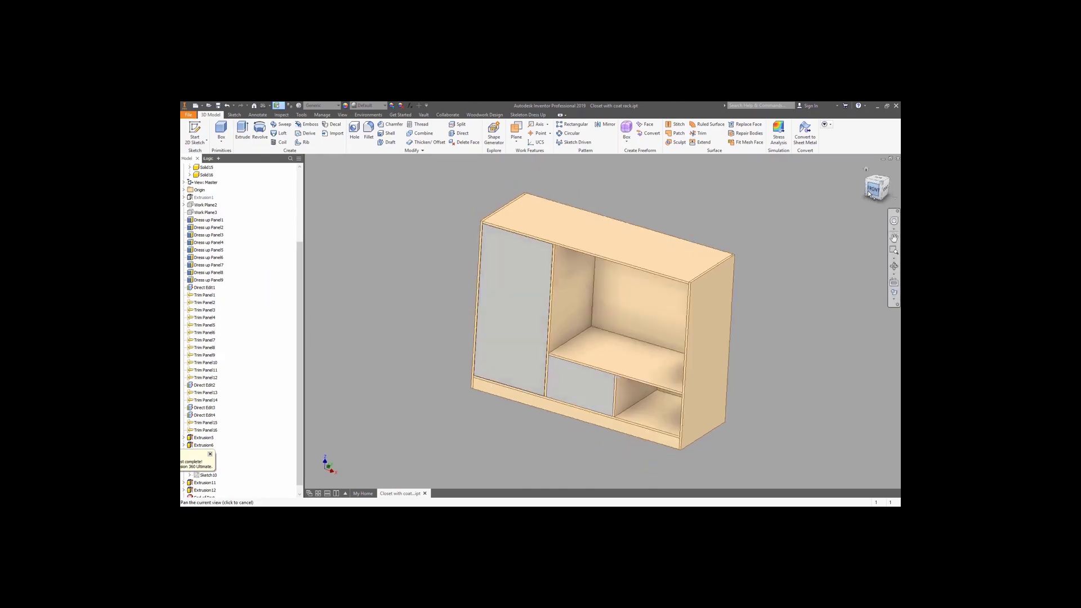
pyautogui.scroll(5, 516, 246)
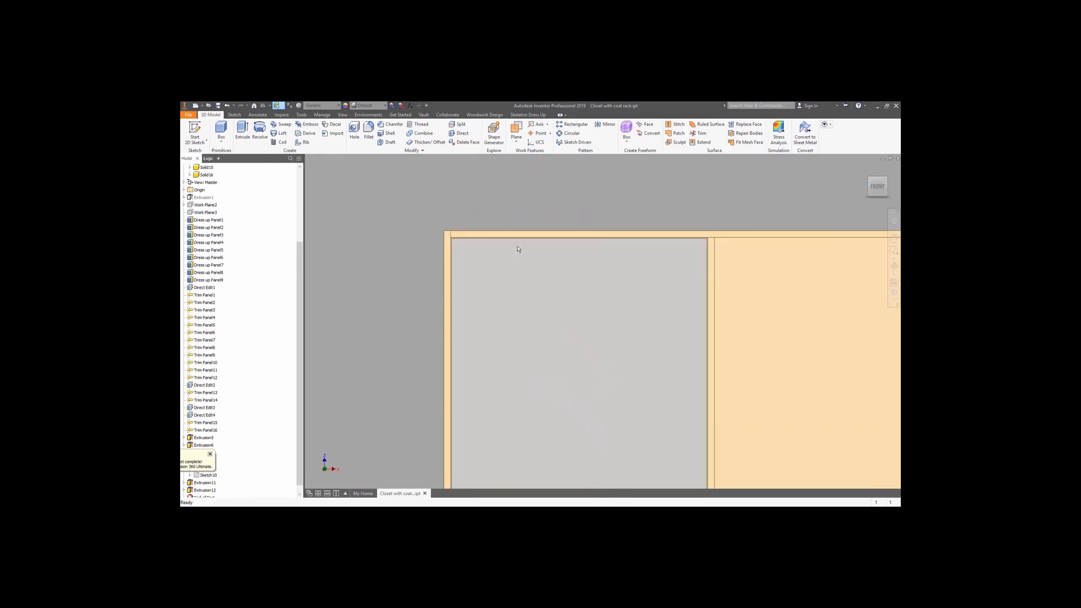
pyautogui.scroll(-4, 518, 249)
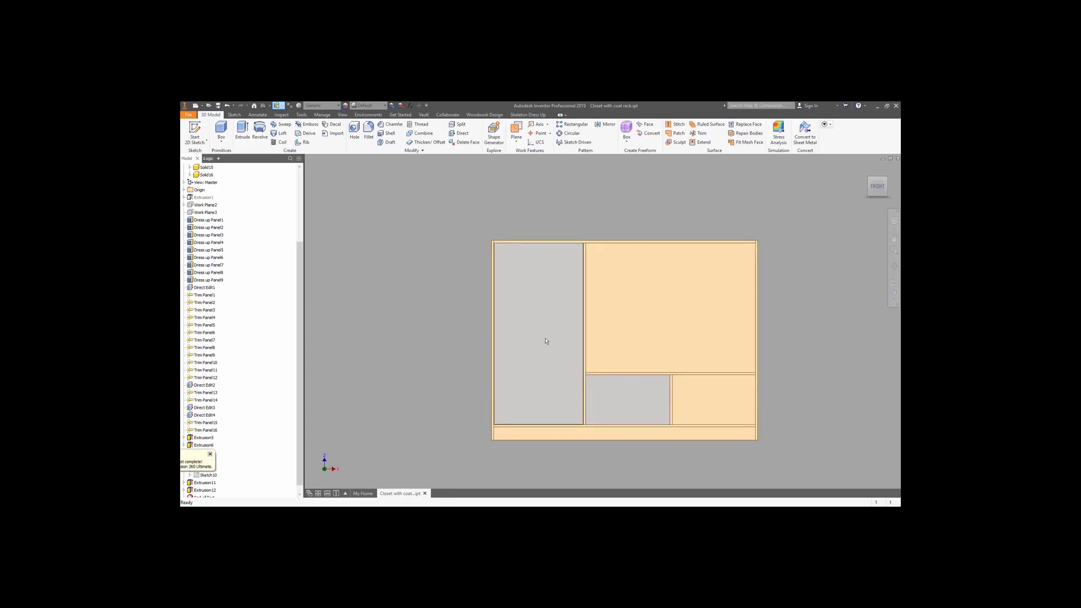
pyautogui.click(629, 402)
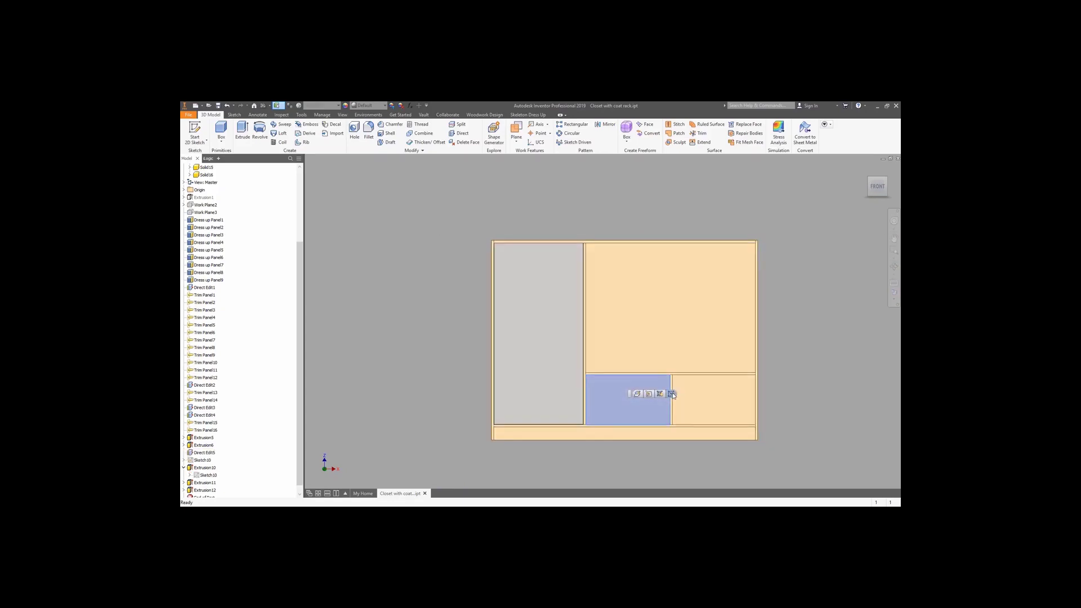
pyautogui.click(668, 392)
pyautogui.press('p')
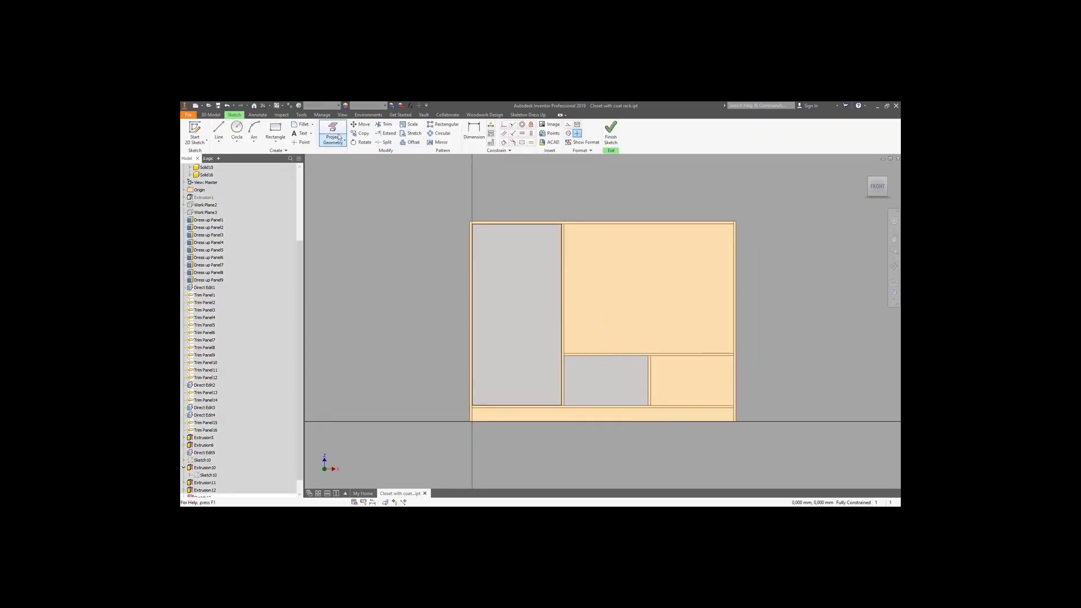
pyautogui.click(626, 355)
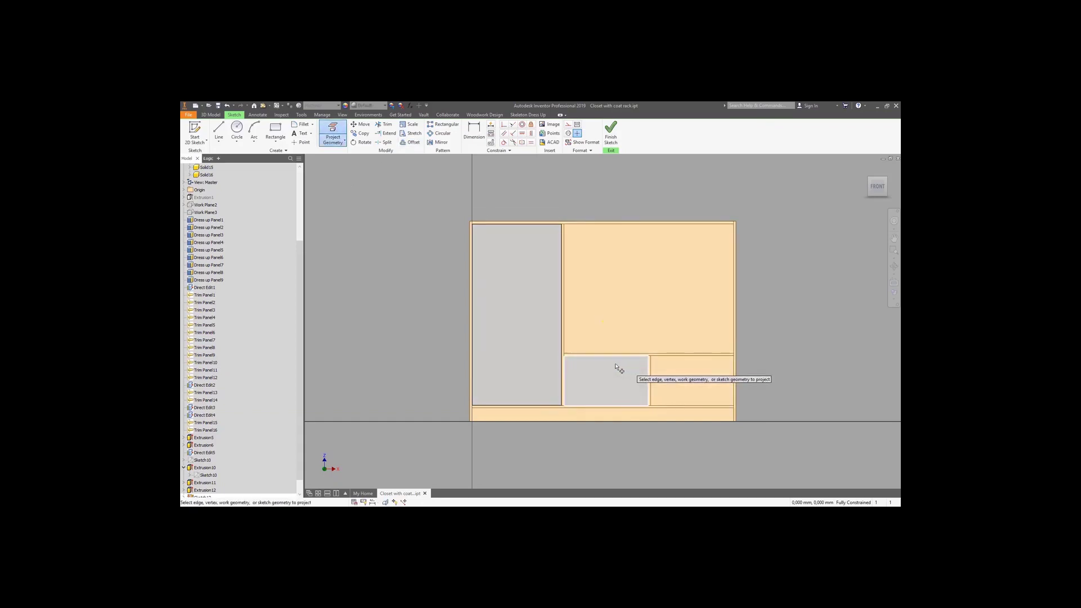
pyautogui.press('Escape')
pyautogui.moveTo(558, 350); pyautogui.dragTo(663, 429)
pyautogui.click(691, 444)
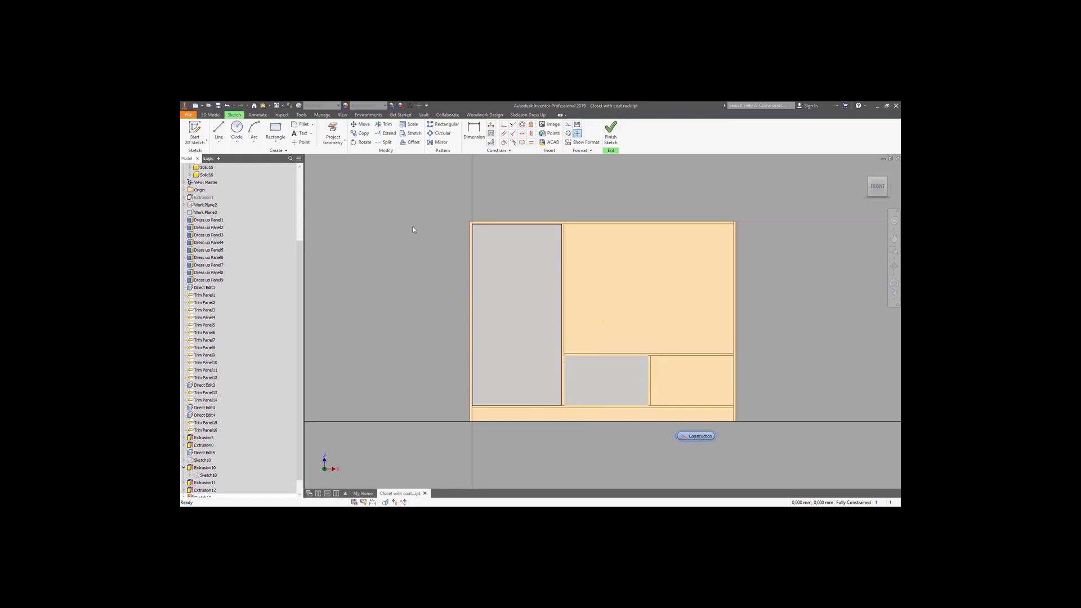
# Step: Offset the projected drawer front outline inward to leave a gap around it, and finish the sketch
pyautogui.click(411, 142)
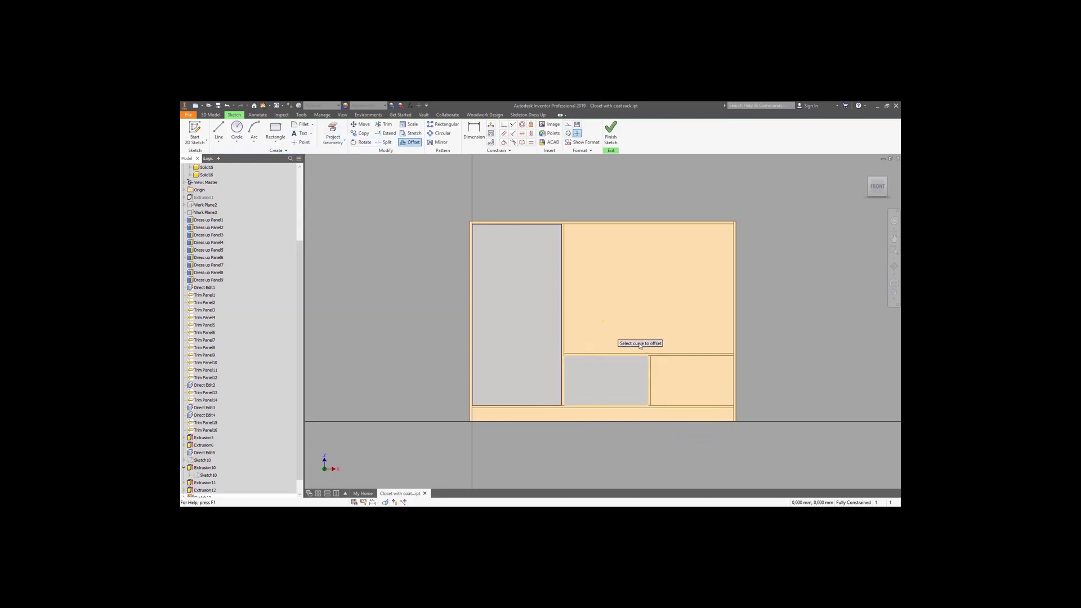
pyautogui.click(632, 357)
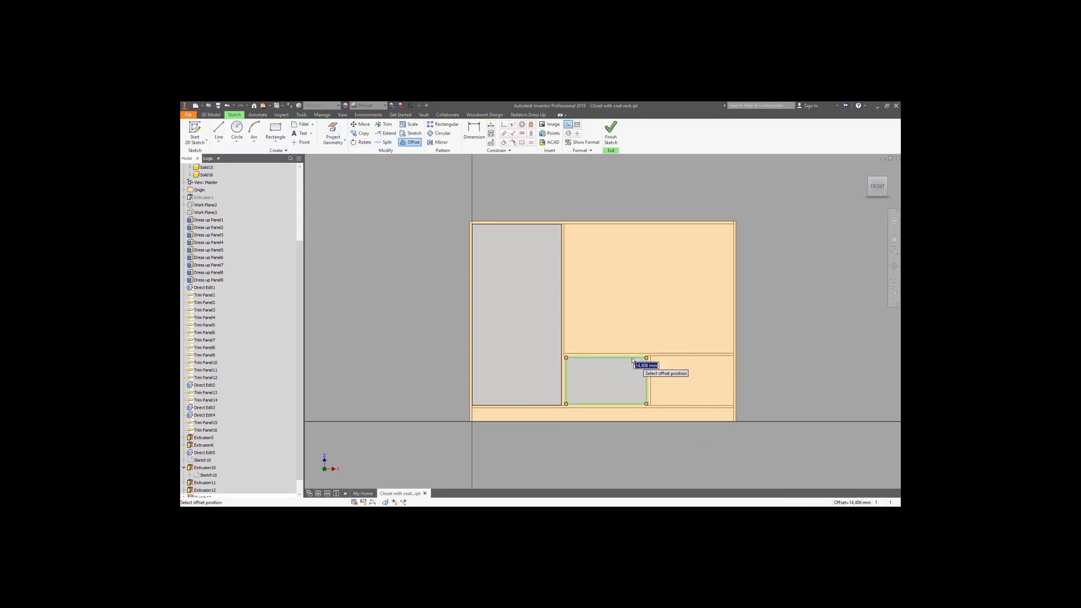
pyautogui.click(639, 362)
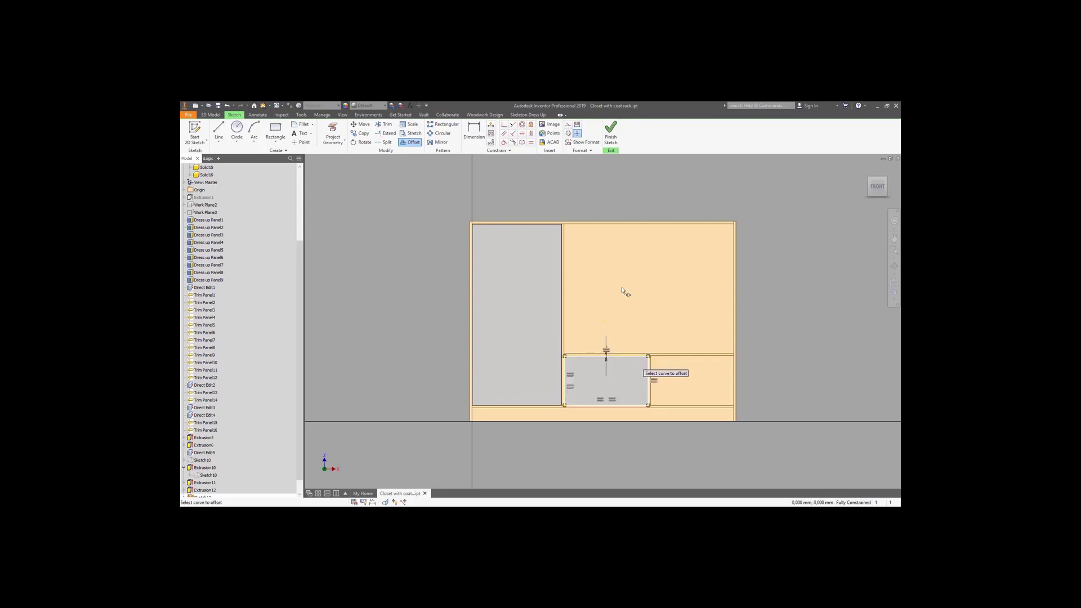
pyautogui.click(609, 138)
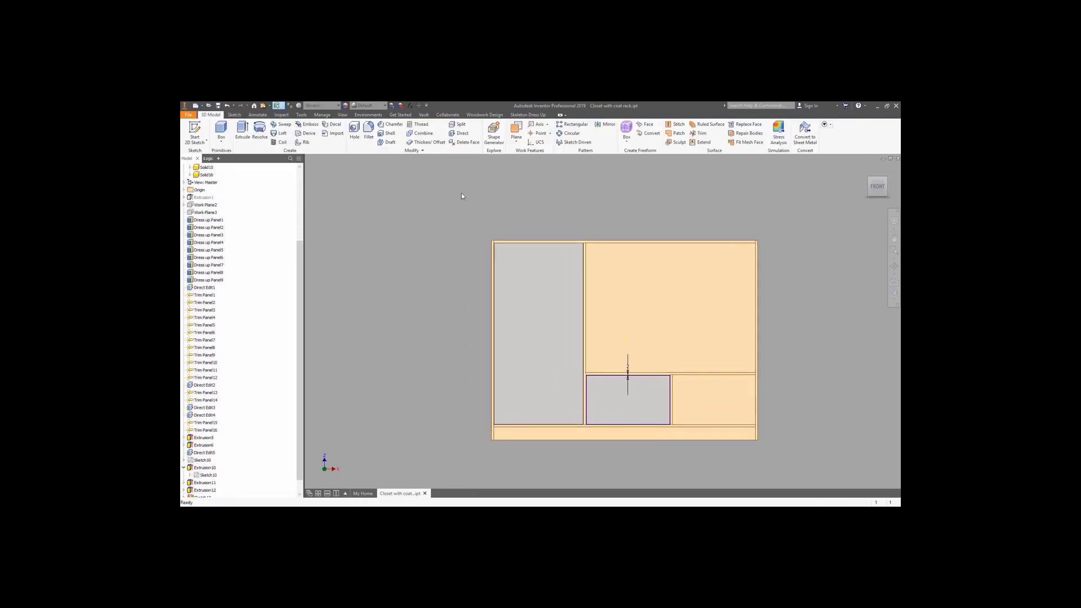
# Step: Extrude the offset drawer front profile inward with the Intersect operation and All extents to trim the front to the gap
pyautogui.click(243, 131)
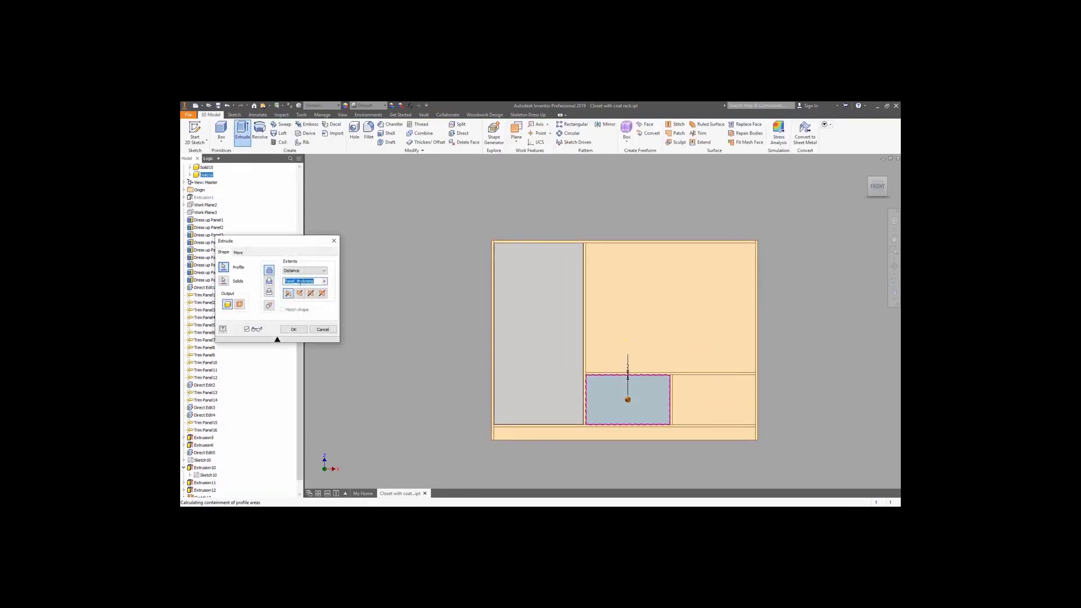
pyautogui.click(270, 292)
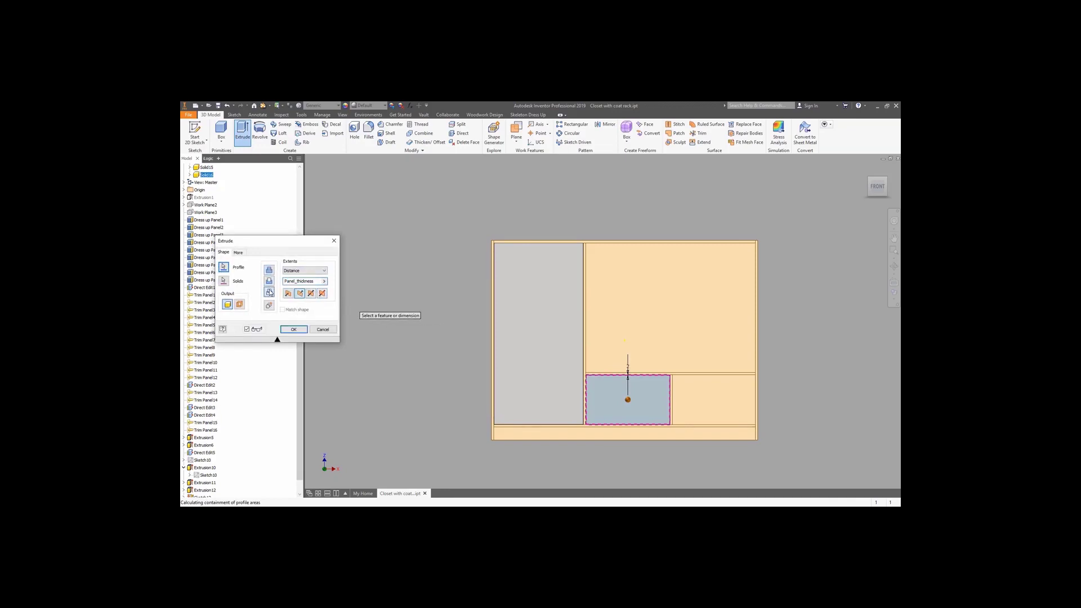
pyautogui.click(307, 271)
pyautogui.click(295, 299)
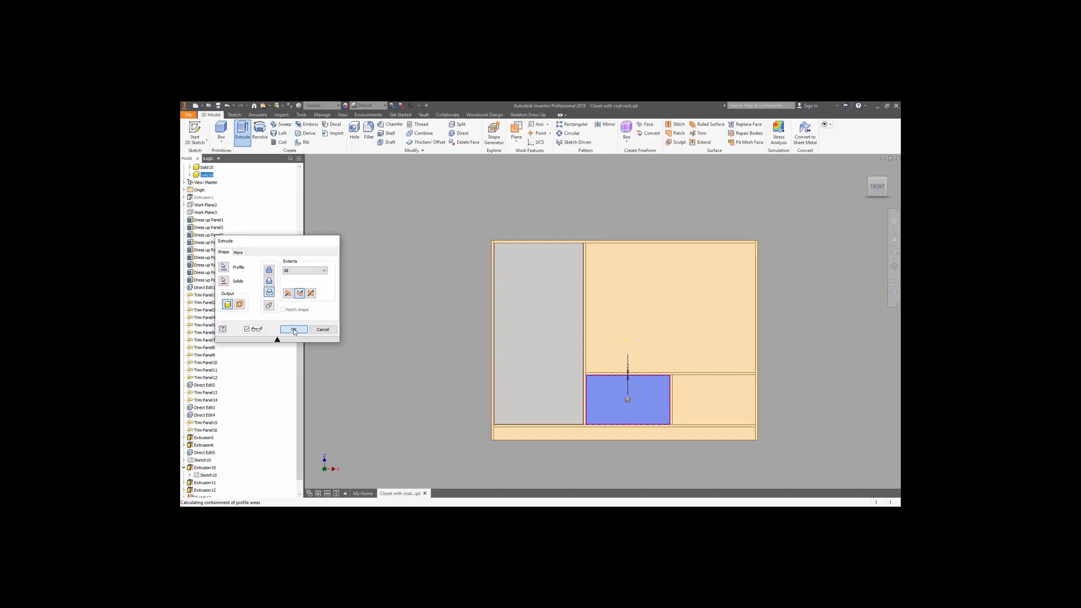
pyautogui.click(293, 330)
pyautogui.scroll(3, 675, 420)
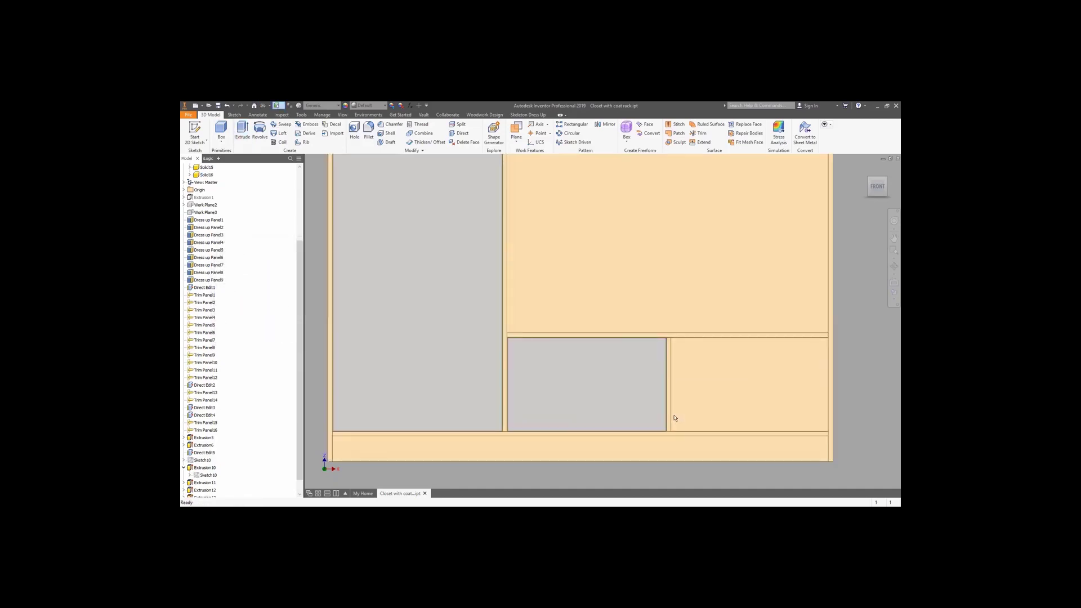
# Step: Isolate the drawer front body, switch to selecting faces and edges, and start a sketch on its back face
pyautogui.rightClick(599, 381)
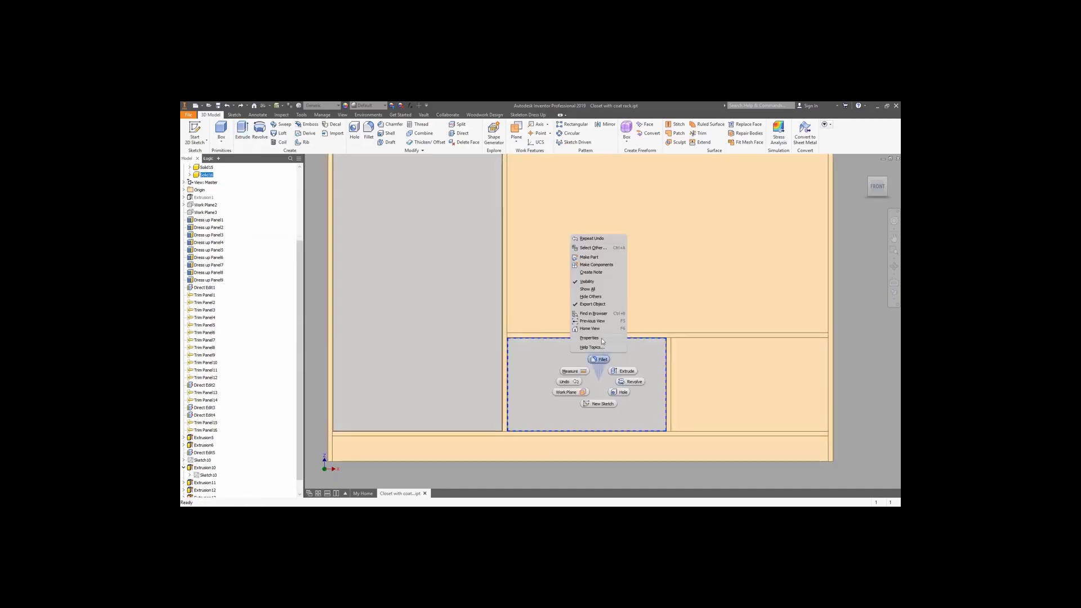
pyautogui.click(596, 296)
pyautogui.click(886, 179)
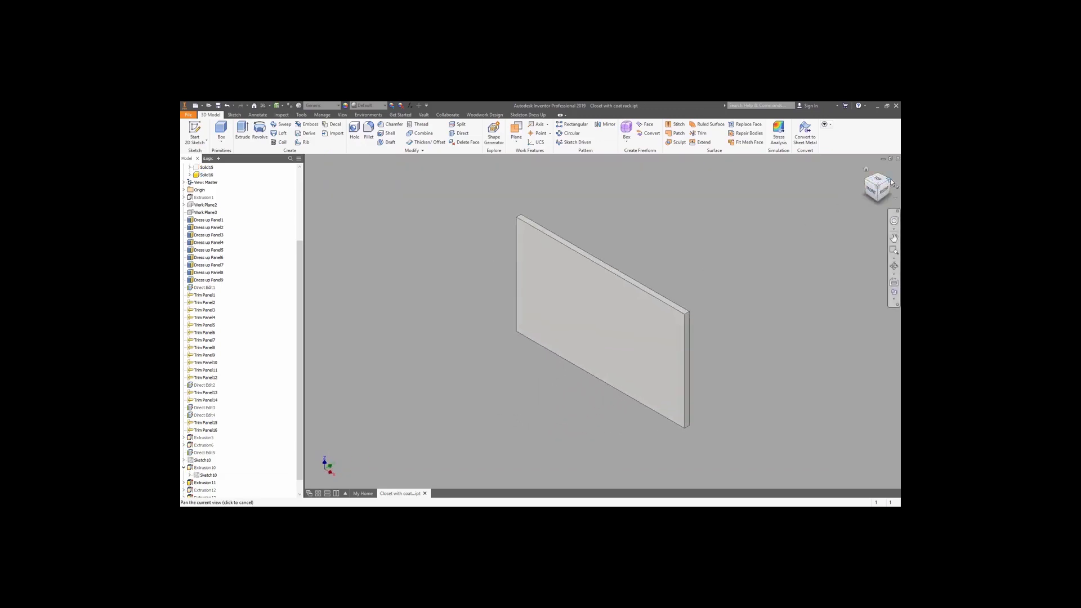
pyautogui.click(890, 179)
pyautogui.rightClick(755, 279)
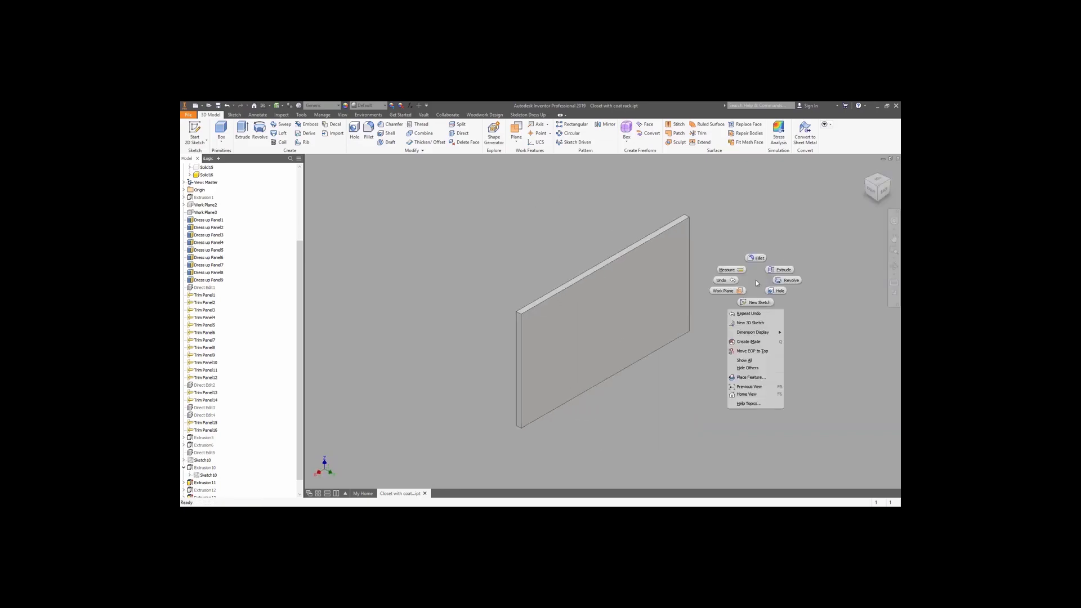
pyautogui.press('Escape')
pyautogui.rightClick(756, 282)
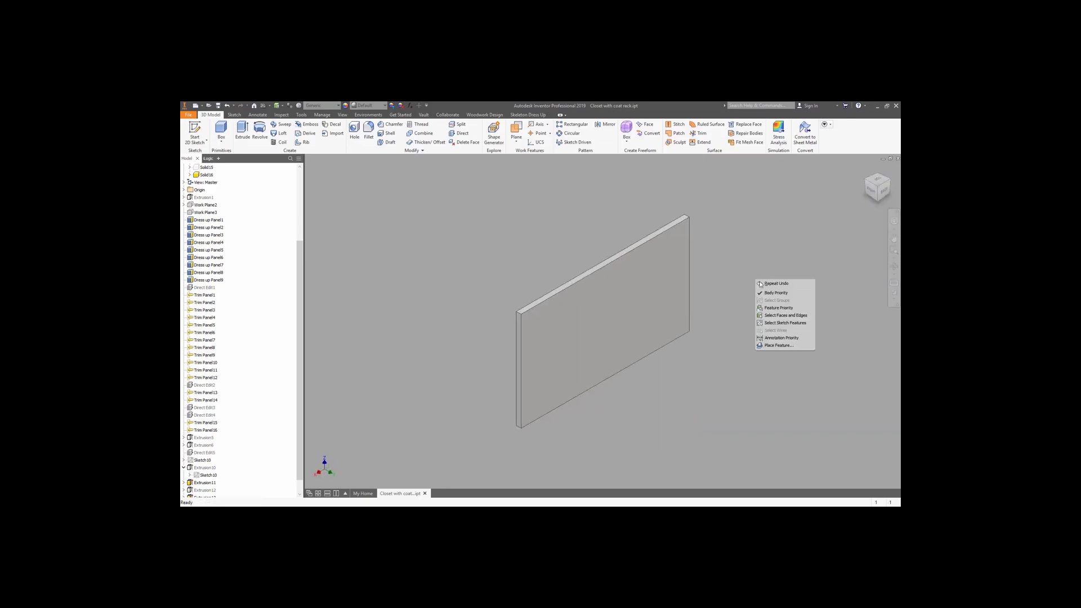
pyautogui.click(785, 314)
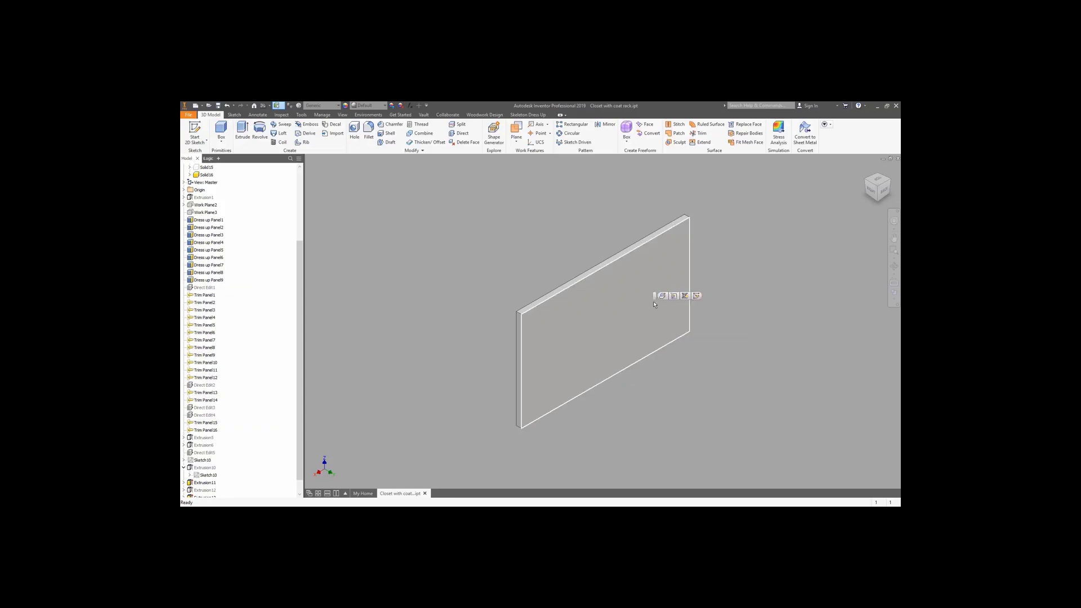
pyautogui.click(694, 296)
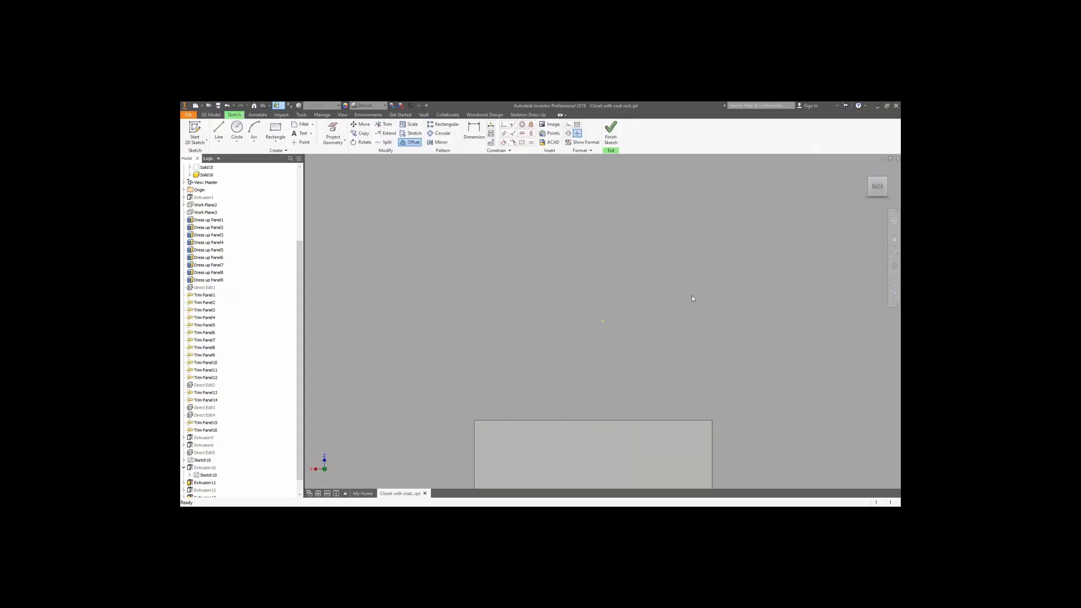
# Step: Project the outline of the drawer front's back face and convert the projected lines to construction geometry
pyautogui.click(340, 128)
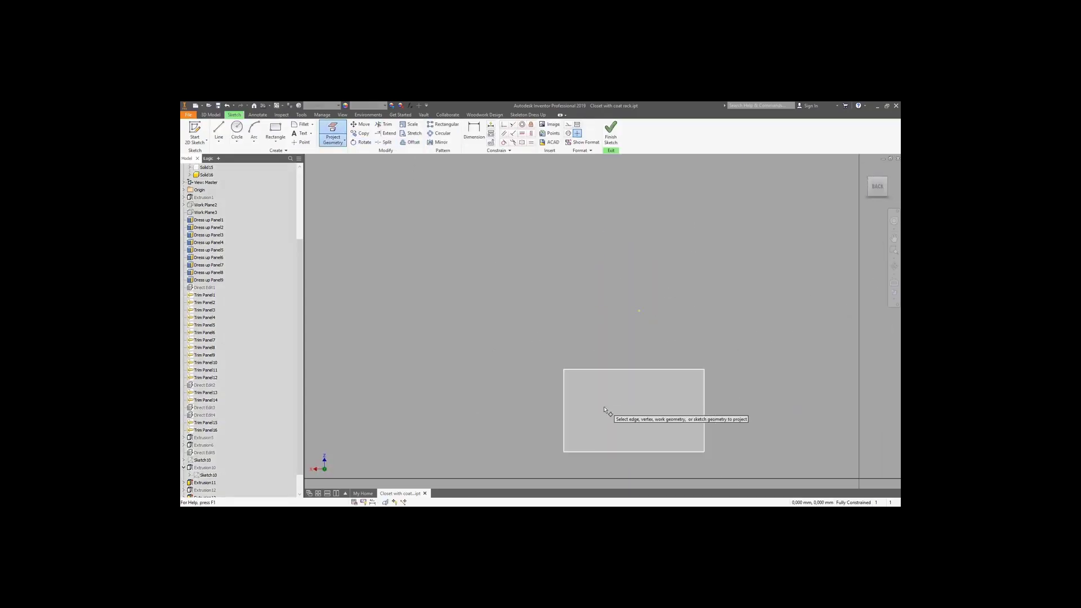
pyautogui.click(651, 408)
pyautogui.moveTo(626, 395)
pyautogui.mouseDown(button='middle')
pyautogui.moveTo(554, 337)
pyautogui.moveTo(521, 326)
pyautogui.mouseUp(button='middle')
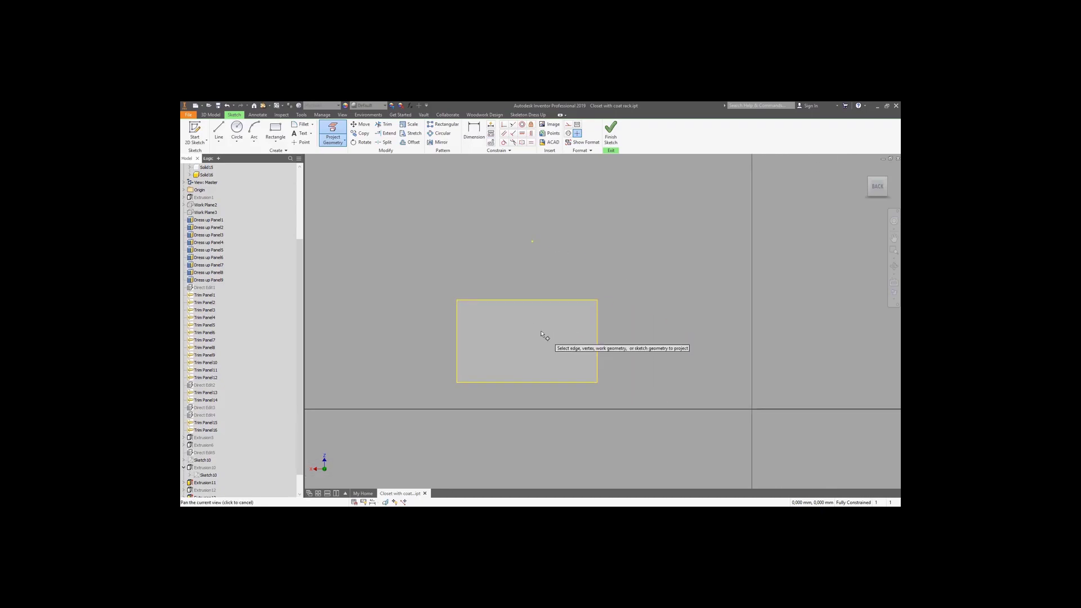
pyautogui.press('Escape')
pyautogui.moveTo(445, 284); pyautogui.dragTo(631, 402)
pyautogui.click(657, 426)
# Step: Draw a rectangle spanning the projected outline's full width, inset from its upper and lower edges
pyautogui.click(275, 132)
pyautogui.click(457, 312)
pyautogui.click(597, 371)
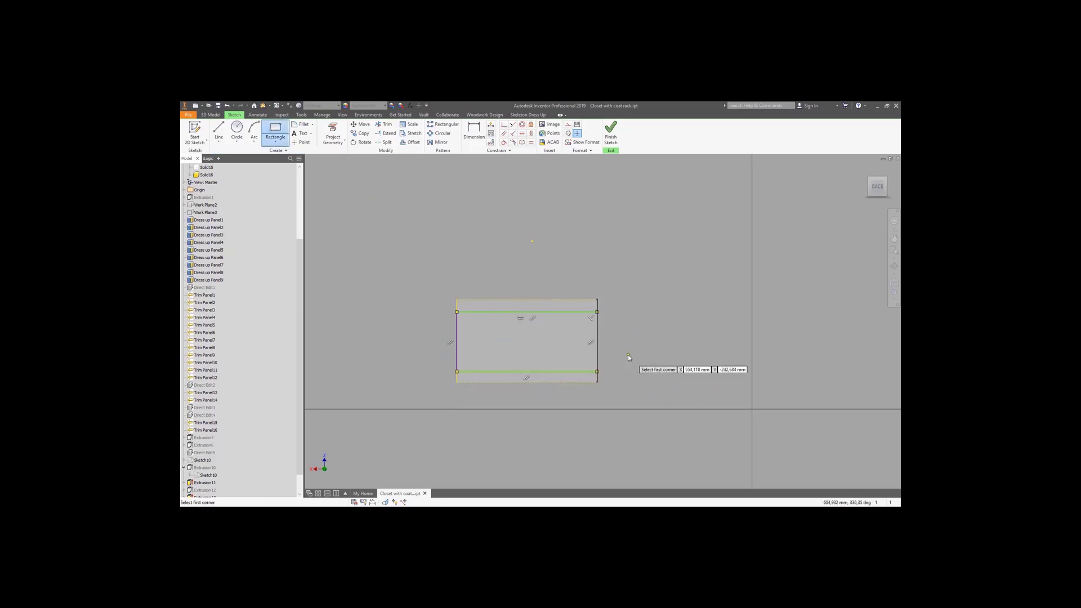
# Step: Dimension the rectangle's upper edge 20 mm from the top edge of the projected outline
pyautogui.press('d')
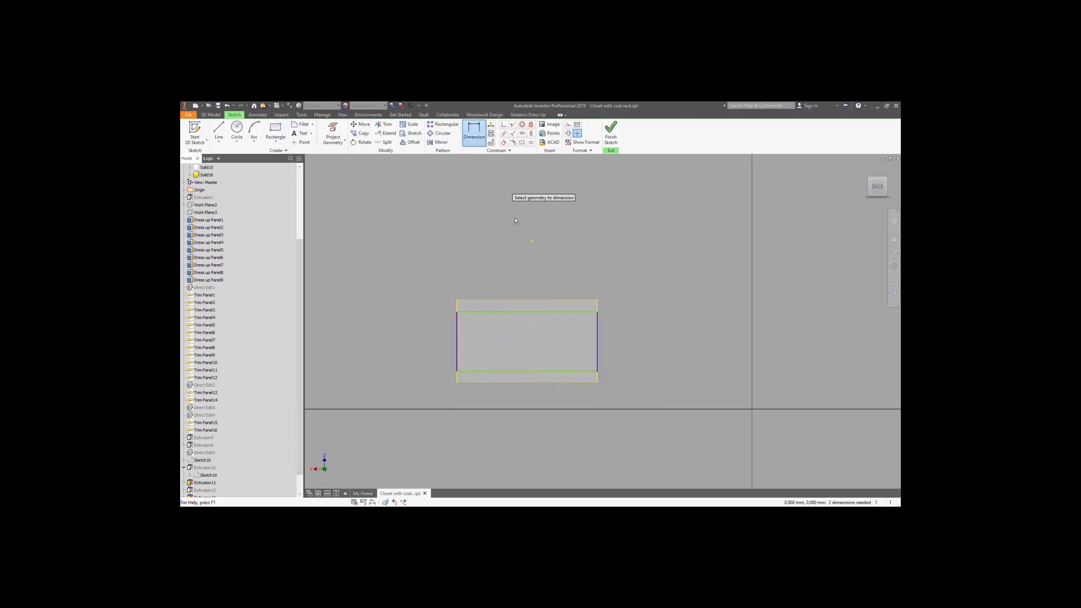
pyautogui.click(527, 300)
pyautogui.click(527, 312)
pyautogui.click(528, 289)
pyautogui.write('20')
pyautogui.press('Return')
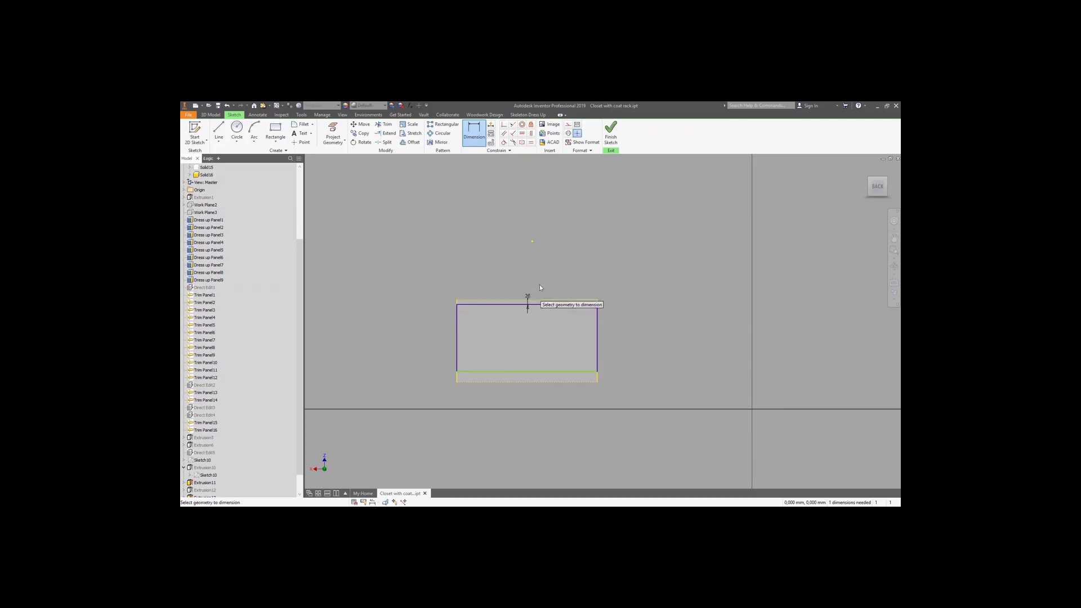
# Step: Dimension the rectangle's lower edge from the outline's bottom edge, link it to the 20 mm upper dimension, and finish the sketch
pyautogui.click(547, 373)
pyautogui.click(552, 408)
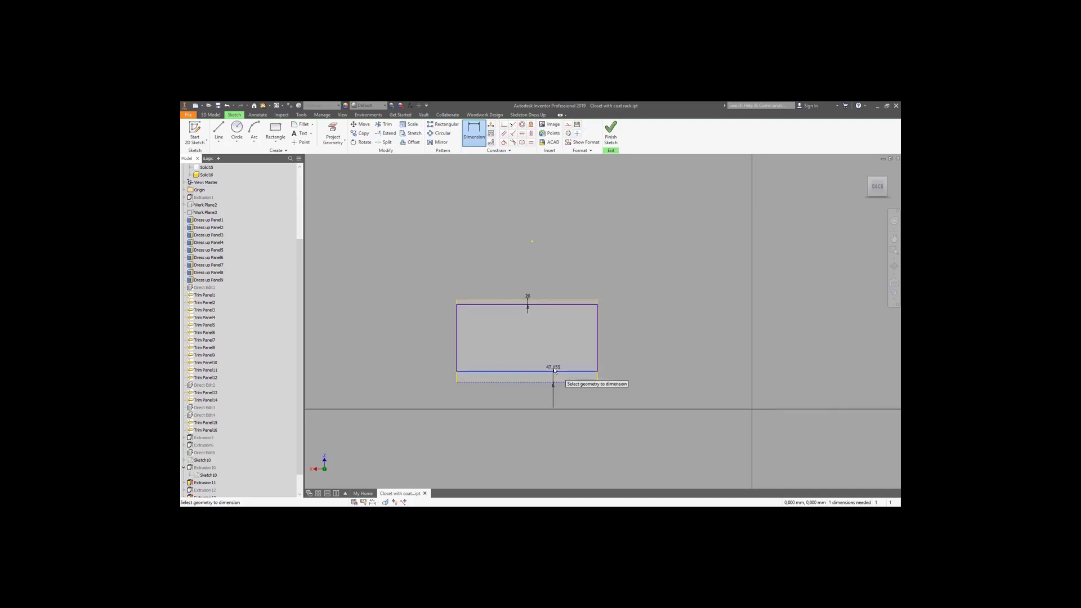
pyautogui.click(547, 349)
pyautogui.click(528, 297)
pyautogui.click(580, 390)
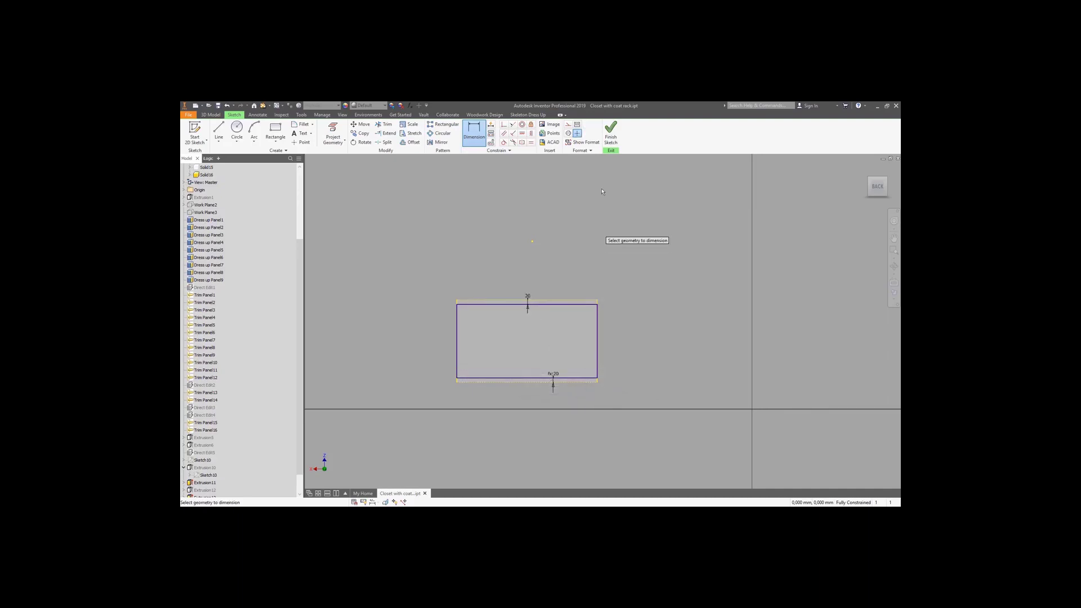
pyautogui.click(612, 137)
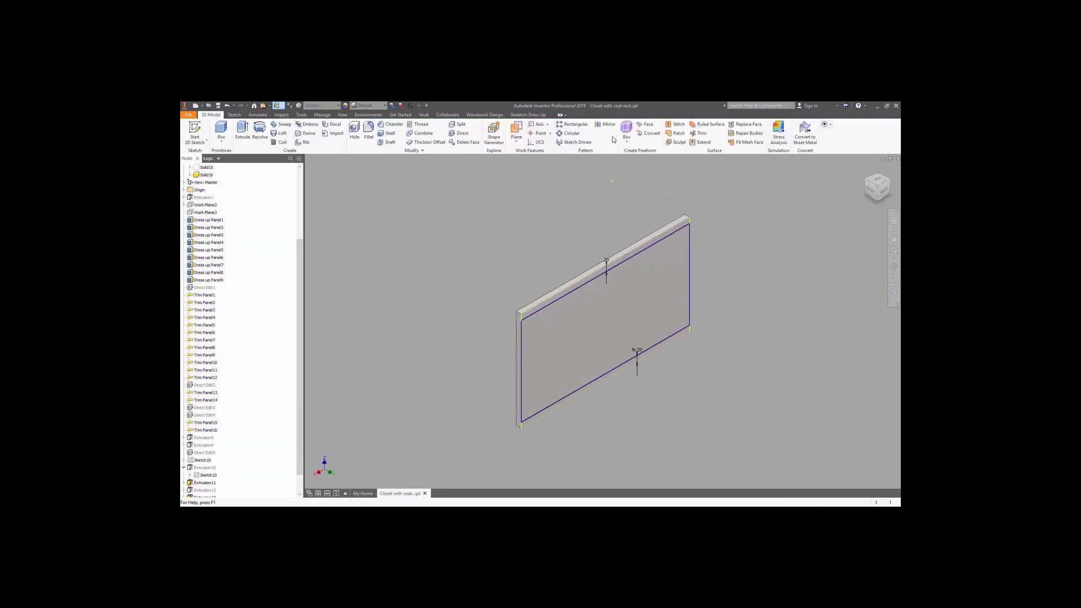
# Step: Restore body selection priority, show all solid bodies again, and hide the Closet_conception body
pyautogui.rightClick(593, 217)
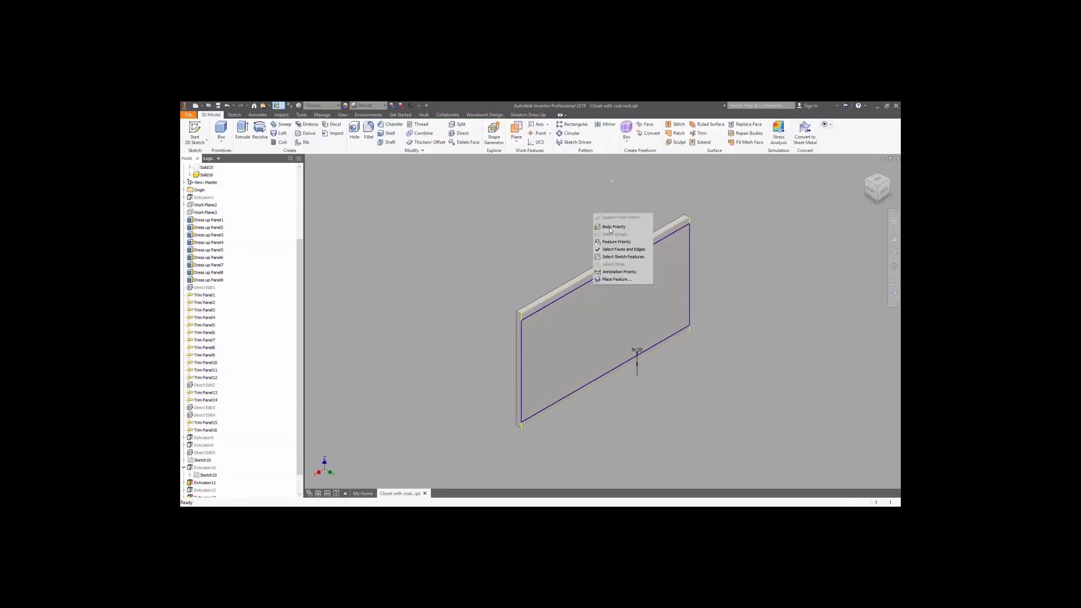
pyautogui.click(617, 228)
pyautogui.rightClick(619, 293)
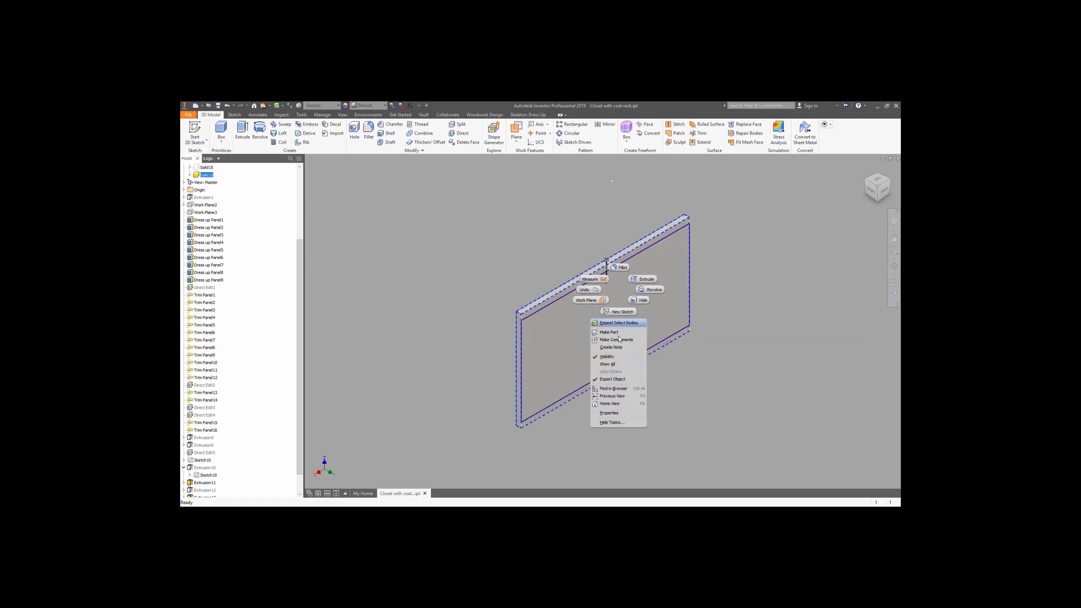
pyautogui.click(613, 364)
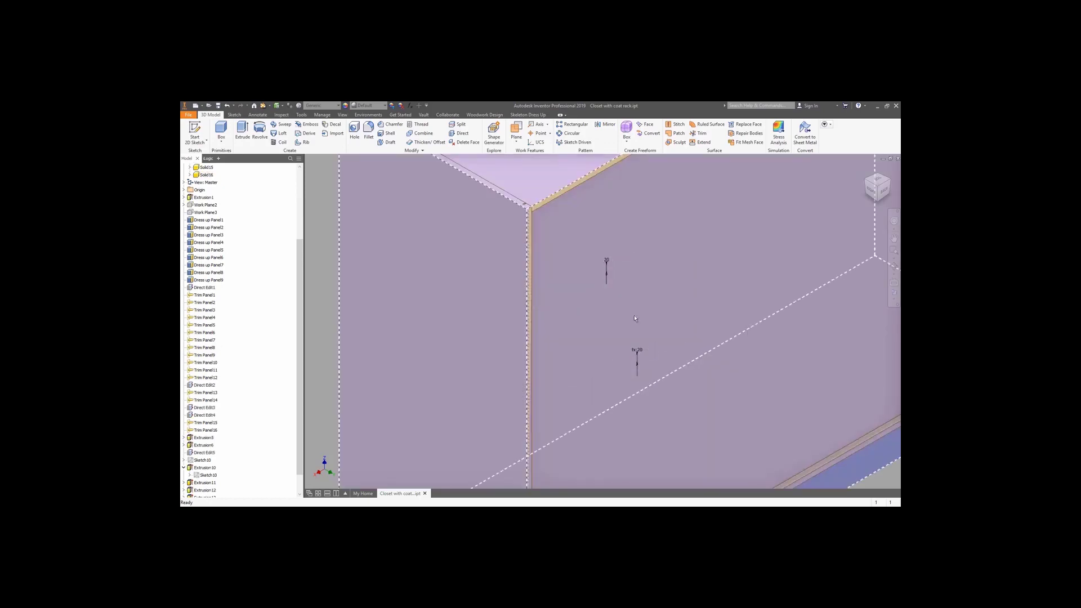
pyautogui.click(867, 170)
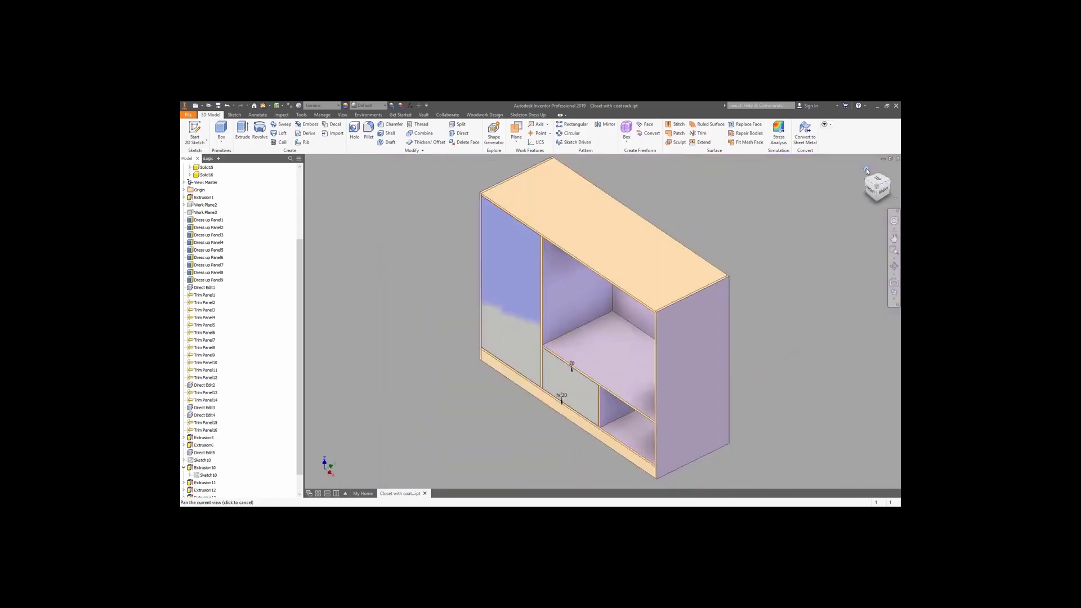
pyautogui.scroll(5, 254, 232)
pyautogui.click(224, 183)
pyautogui.rightClick(224, 183)
pyautogui.click(240, 228)
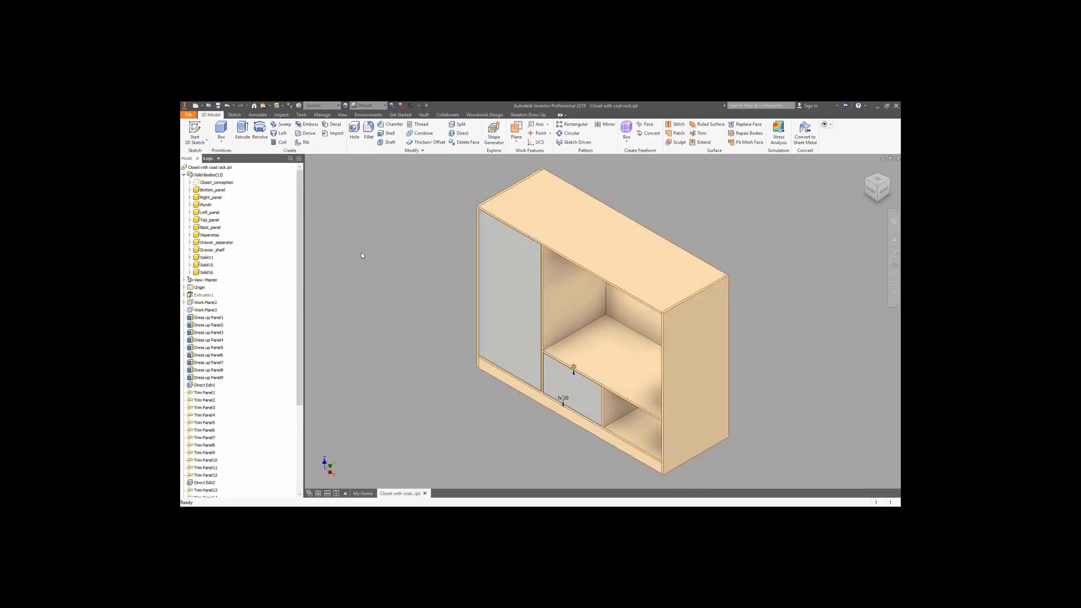
# Step: Extrude the rectangle profile up to the back panel as a new solid to form the drawer volume
pyautogui.click(243, 133)
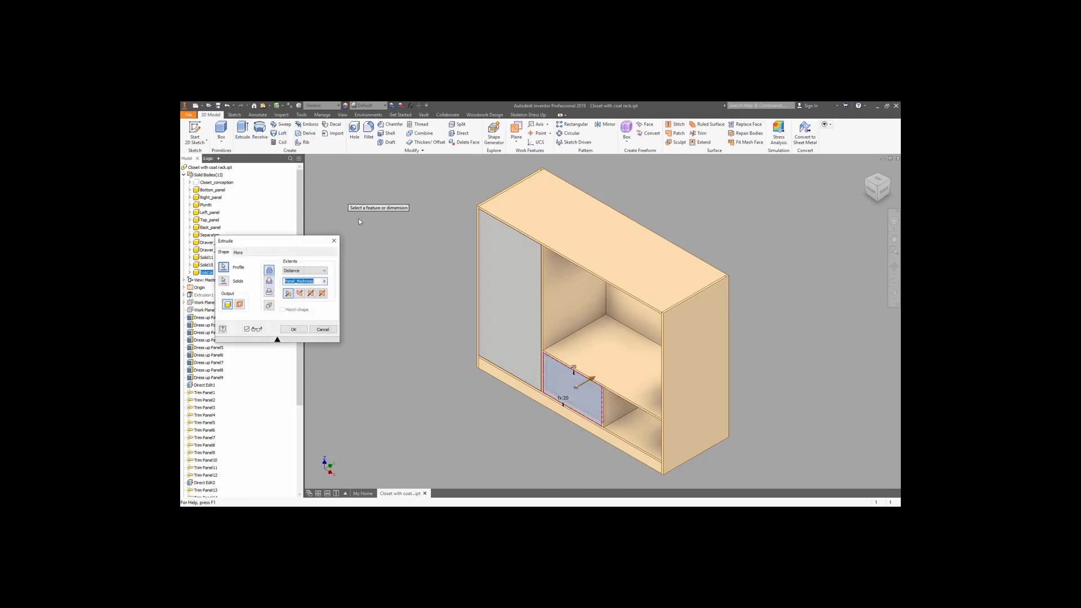
pyautogui.click(324, 271)
pyautogui.click(298, 277)
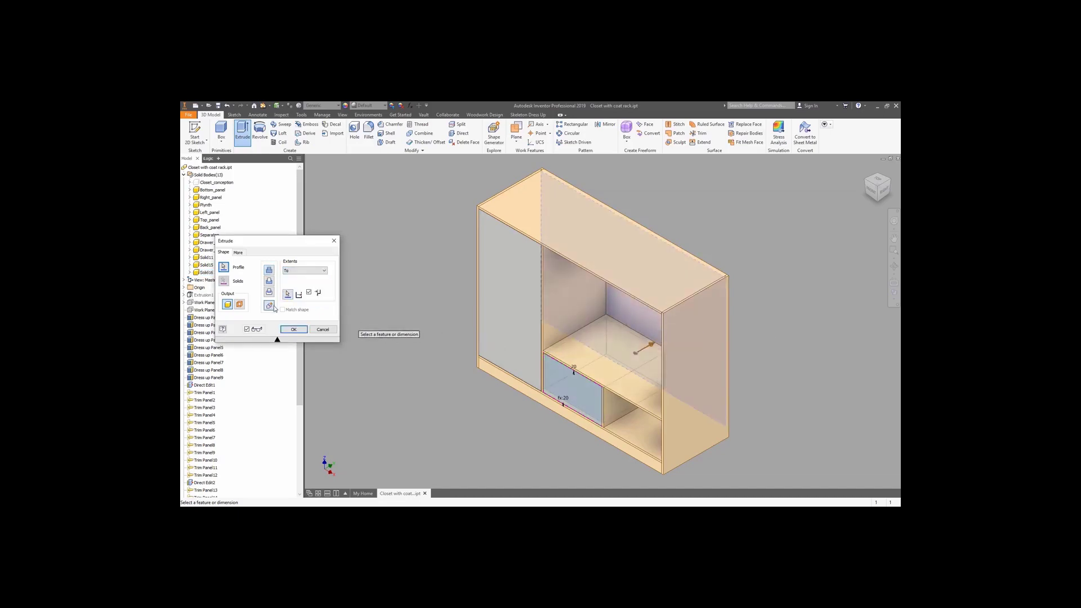
pyautogui.click(293, 329)
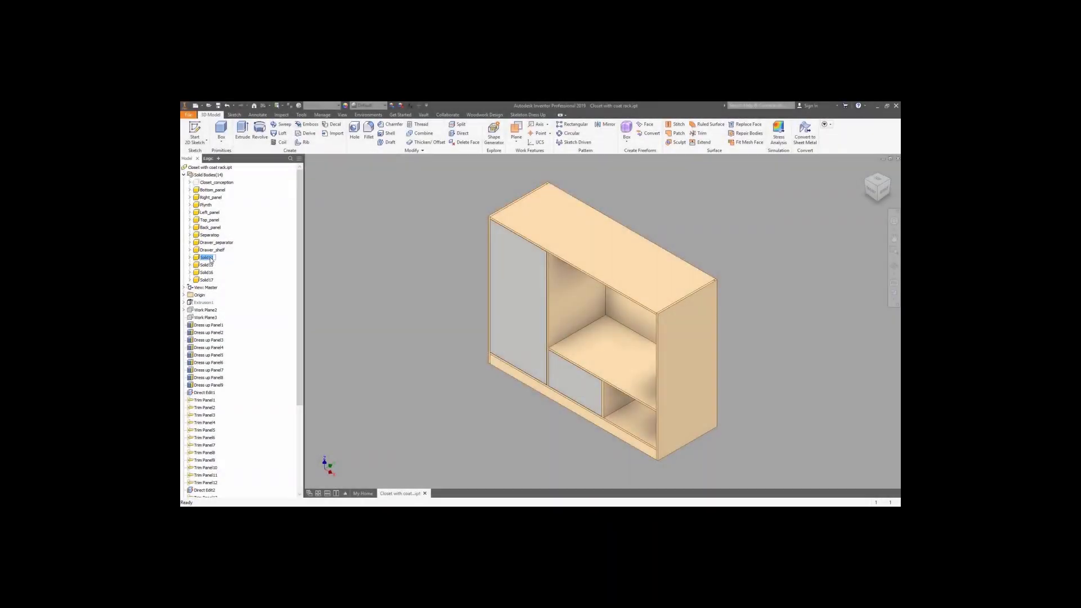
# Step: Rename the four unnamed solid bodies, in order, as Shelf, Door, Drawer_facade and Drawer_conception
pyautogui.write('Shelf')
pyautogui.click(209, 267)
pyautogui.click(210, 273)
pyautogui.click(206, 280)
pyautogui.press('Return')
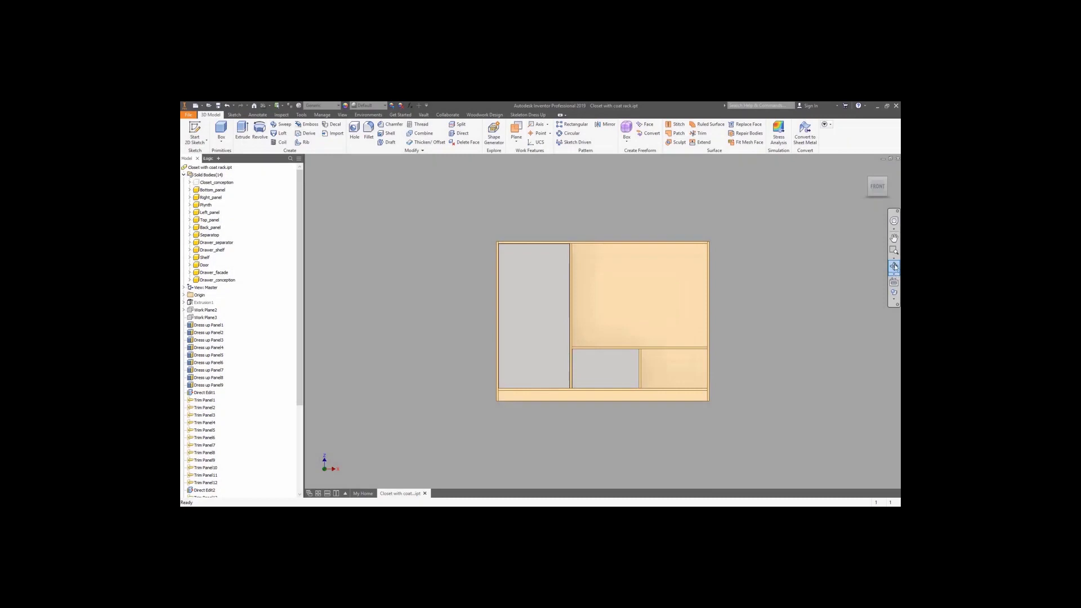
pyautogui.click(895, 267)
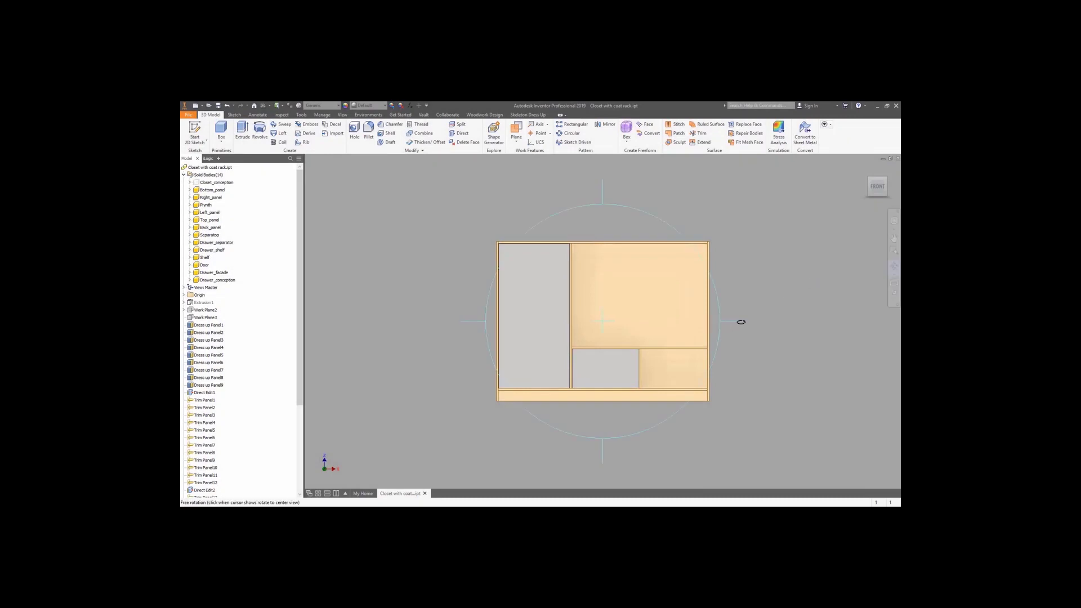
pyautogui.moveTo(741, 321); pyautogui.dragTo(780, 323)
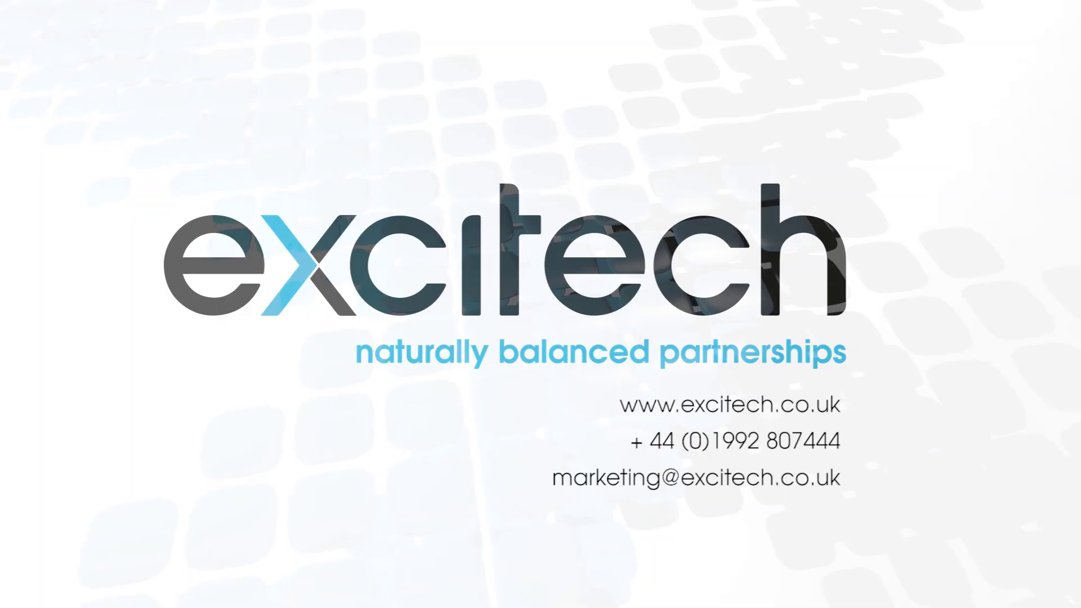